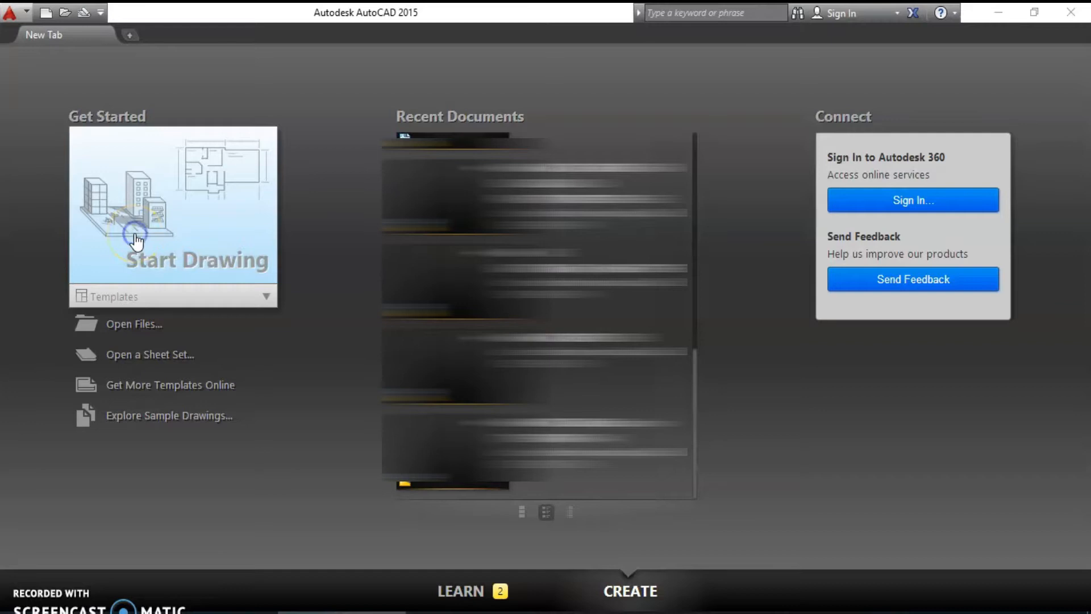
Start a new blank drawing and display the Home drafting tools
{"action": "left_click", "coordinate": [158, 223]}
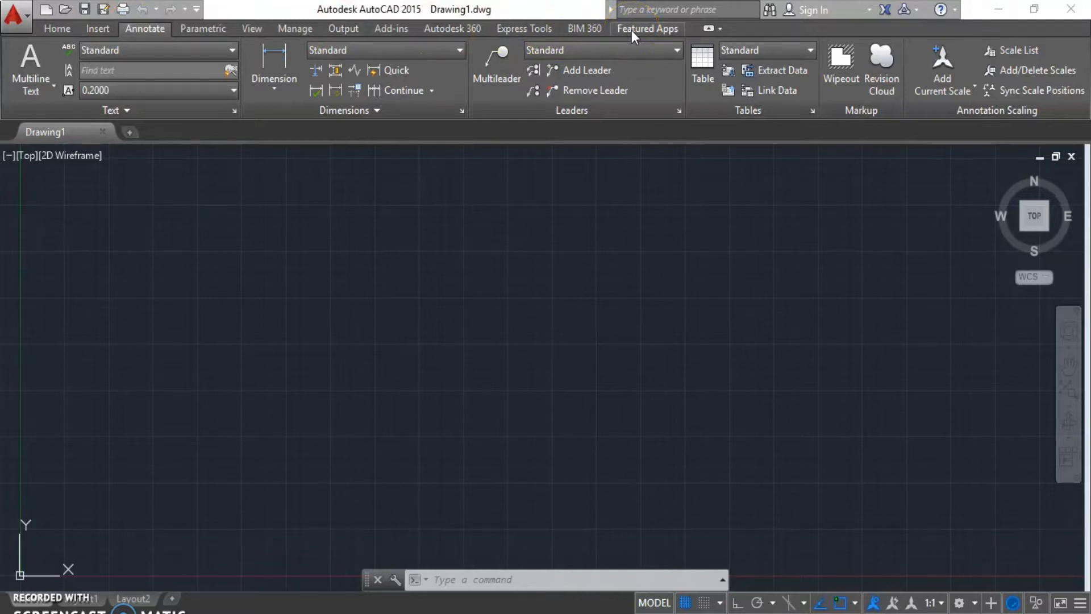
{"action": "left_click", "coordinate": [55, 29]}
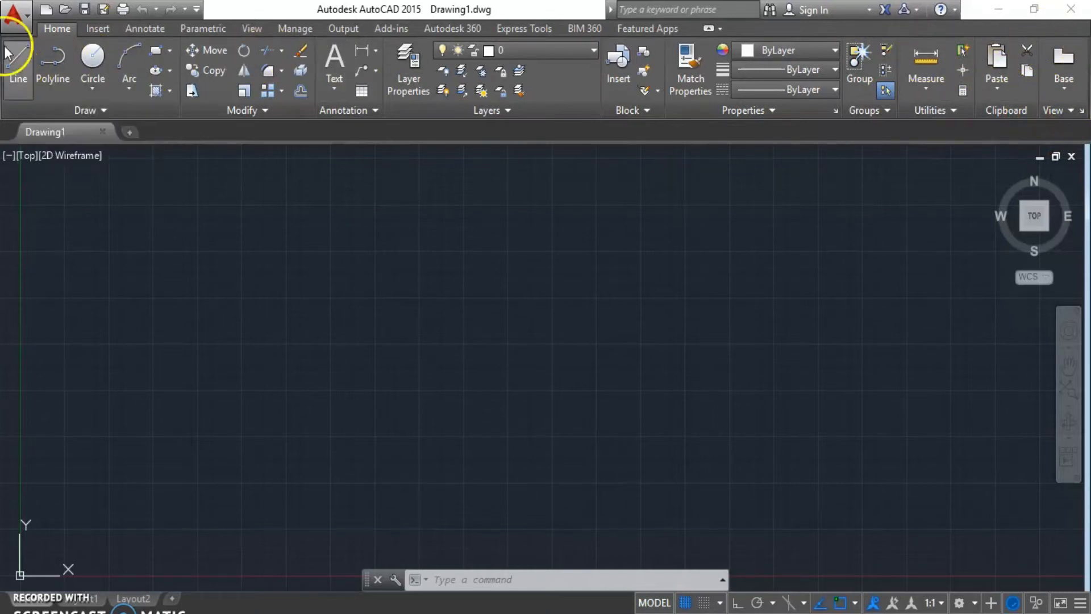
Review the application's file commands: New, Open, Save, Save As, Export, Publish, Print, Drawing Utilities and Close
{"action": "left_click", "coordinate": [25, 16]}
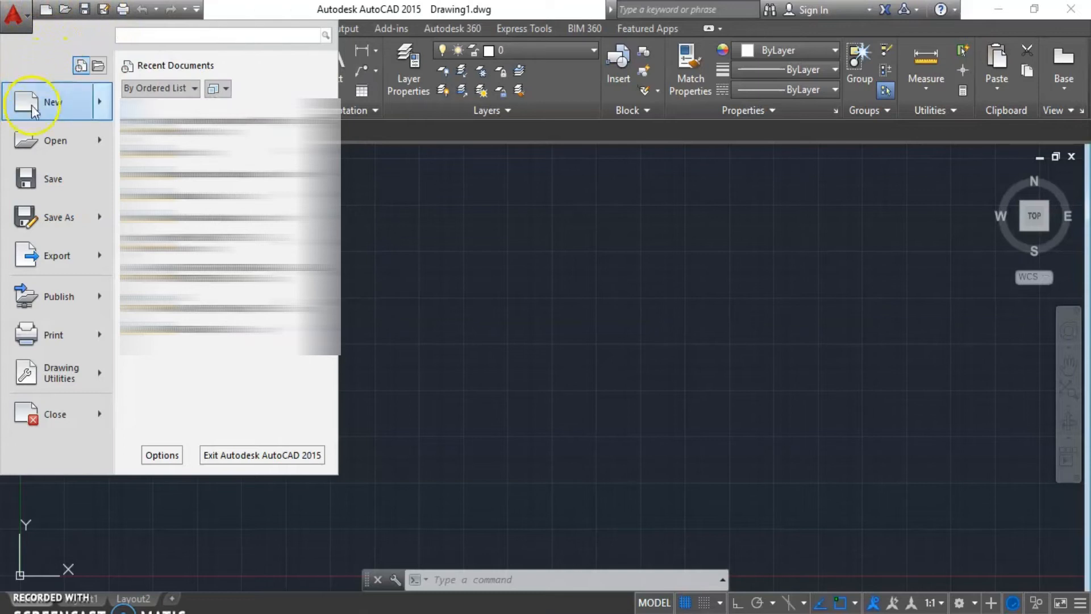
{"action": "mouse_move", "coordinate": [76, 109]}
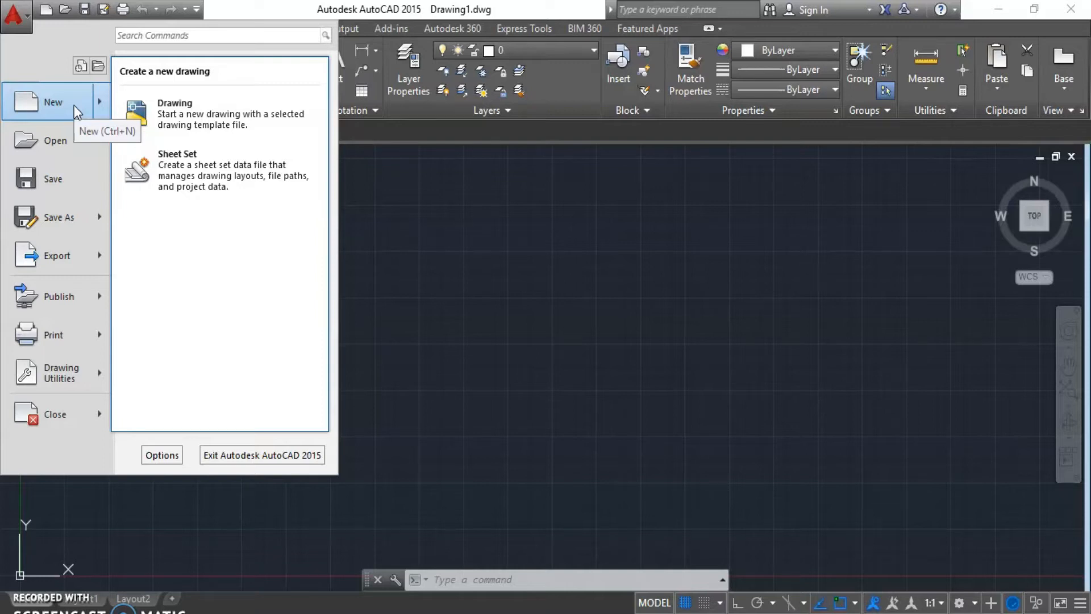
{"action": "left_click", "coordinate": [57, 142]}
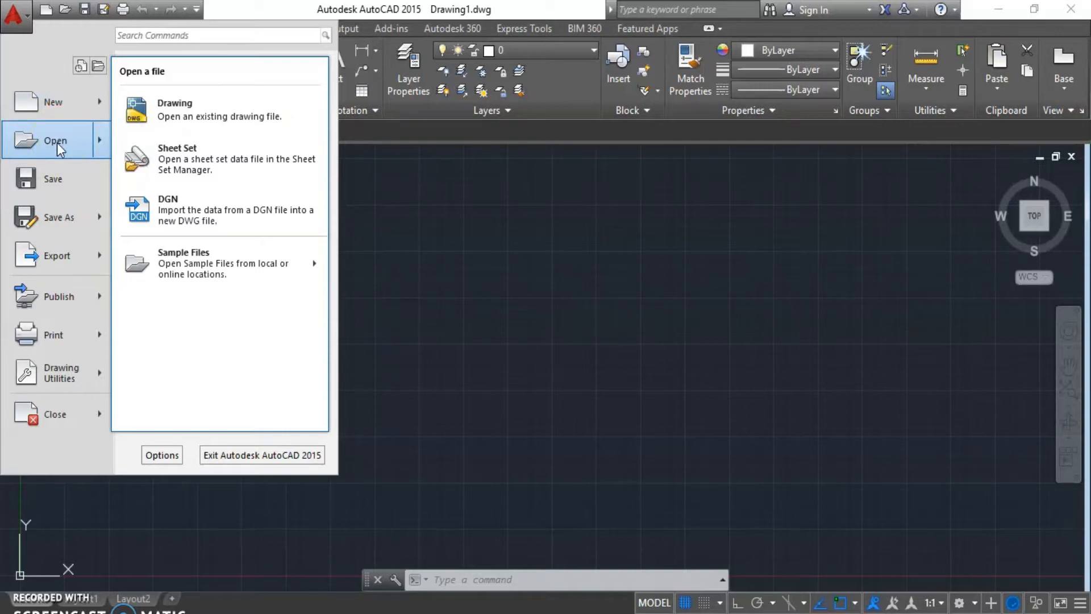
{"action": "left_click", "coordinate": [43, 190]}
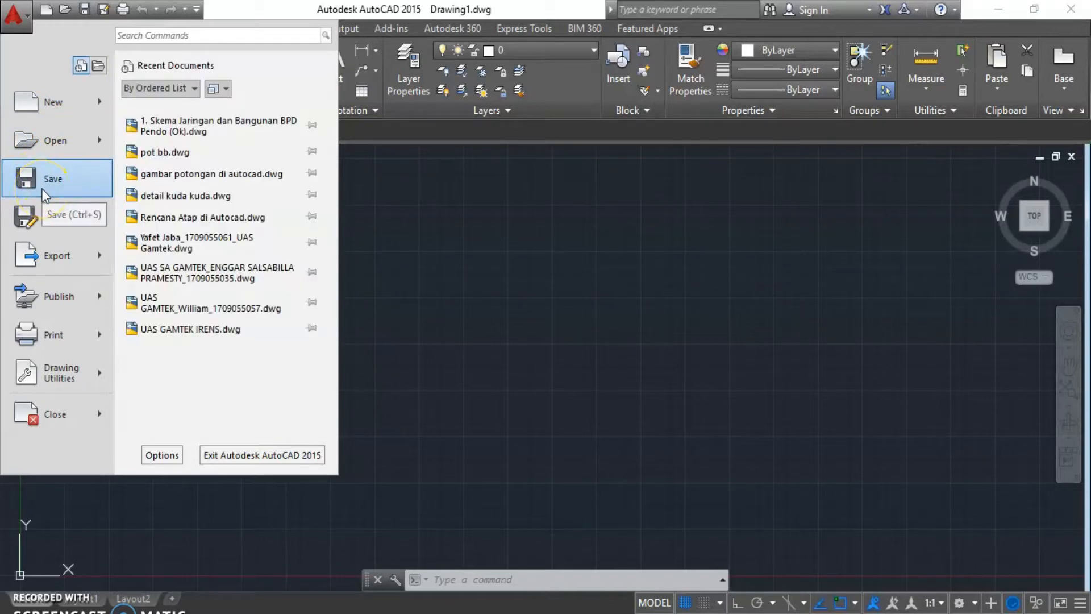
{"action": "mouse_move", "coordinate": [42, 215]}
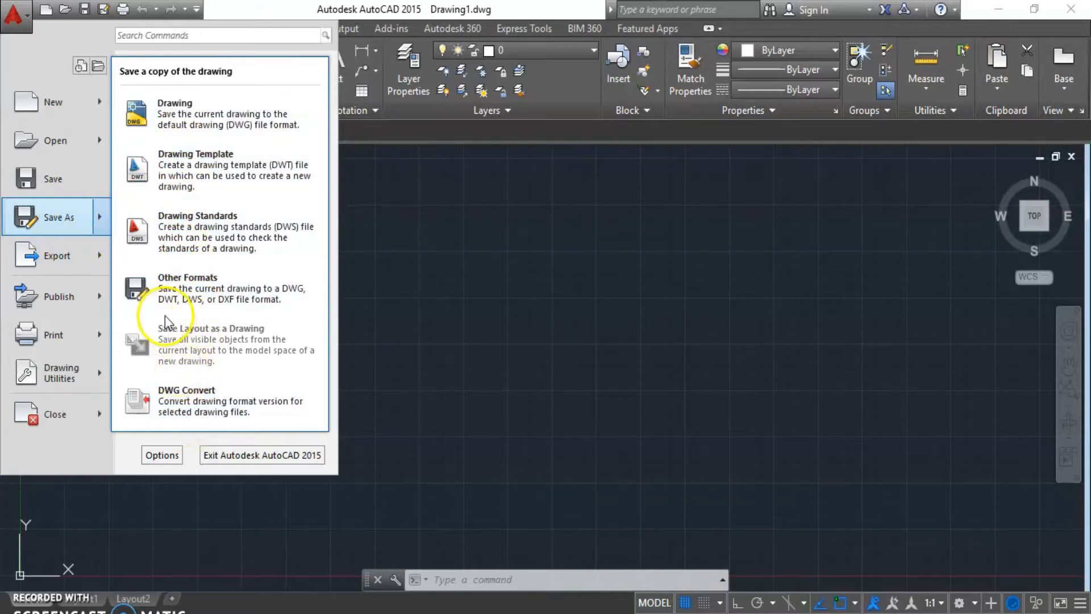
{"action": "mouse_move", "coordinate": [62, 256]}
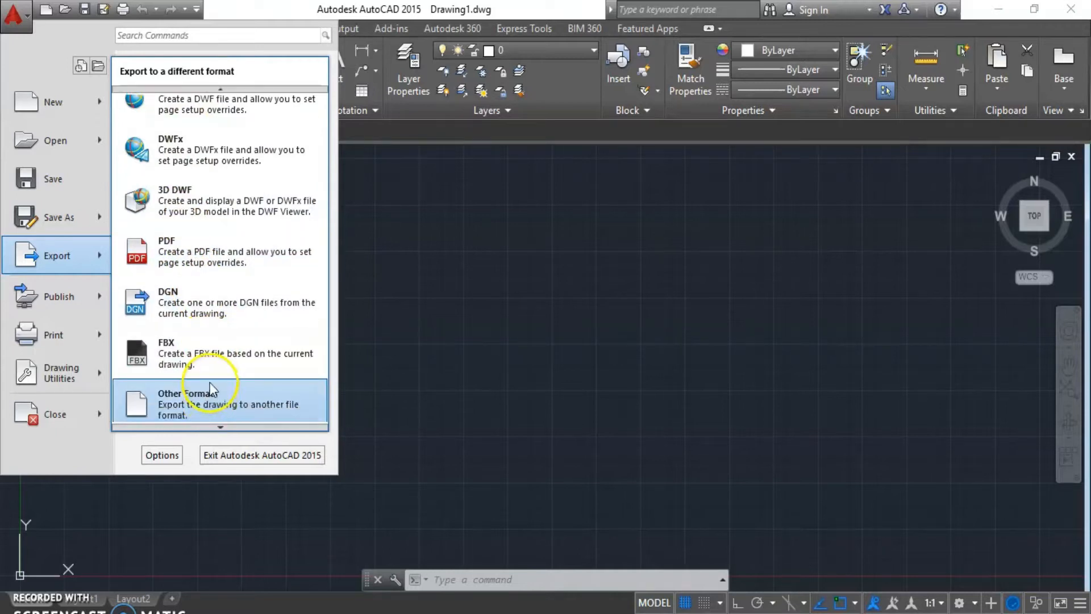
{"action": "mouse_move", "coordinate": [70, 304]}
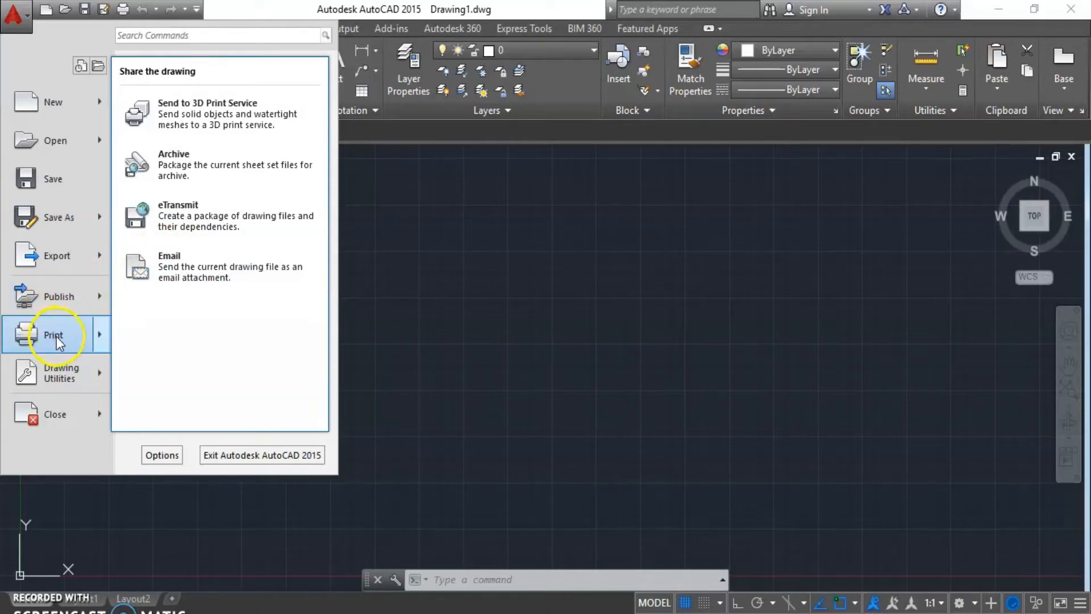
{"action": "mouse_move", "coordinate": [54, 338]}
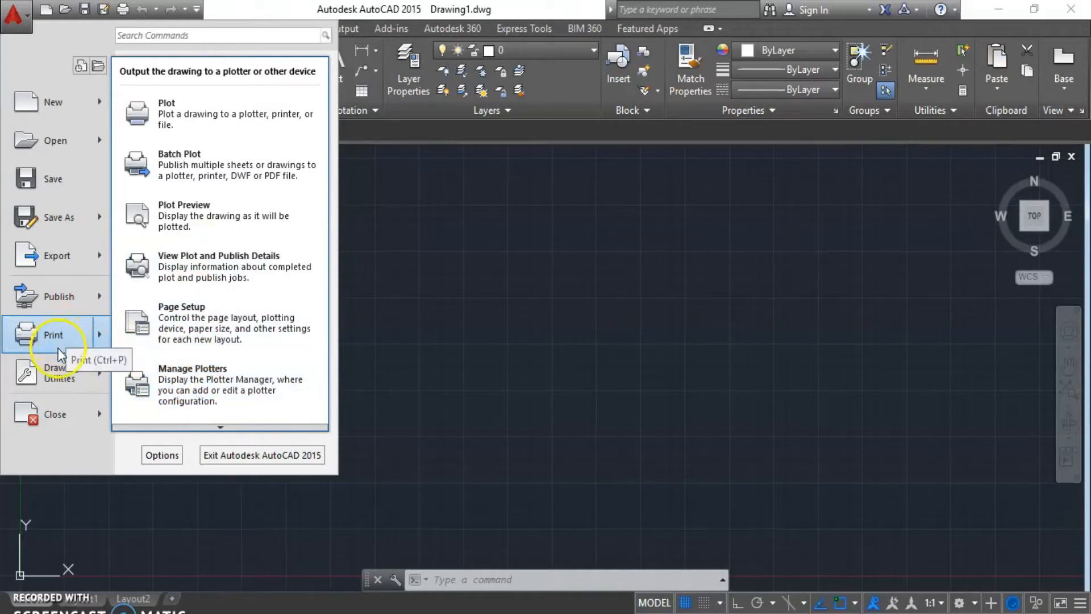
{"action": "mouse_move", "coordinate": [57, 373]}
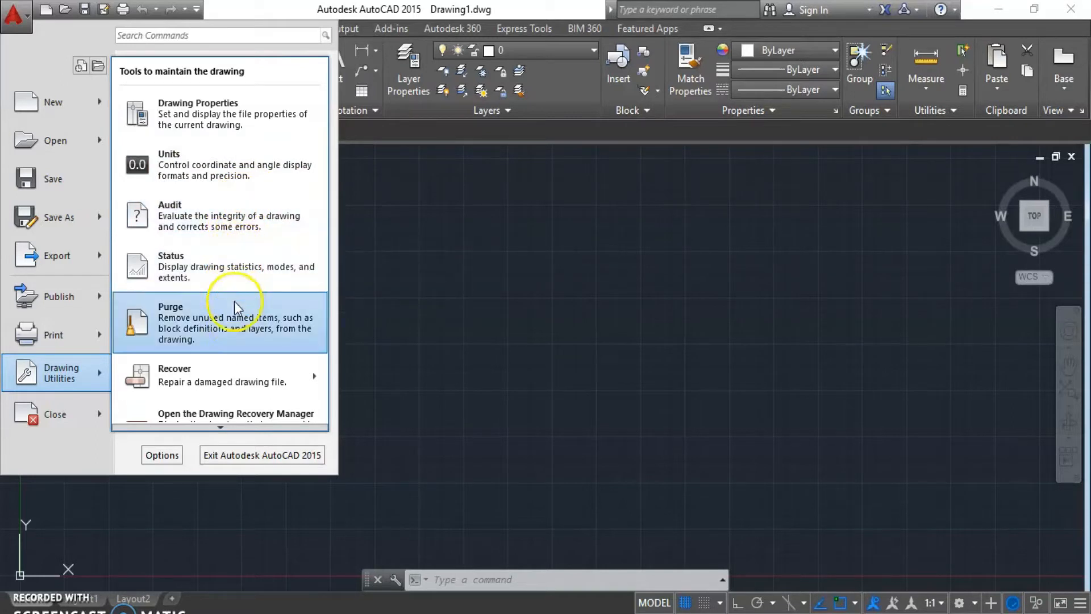
{"action": "mouse_move", "coordinate": [234, 380]}
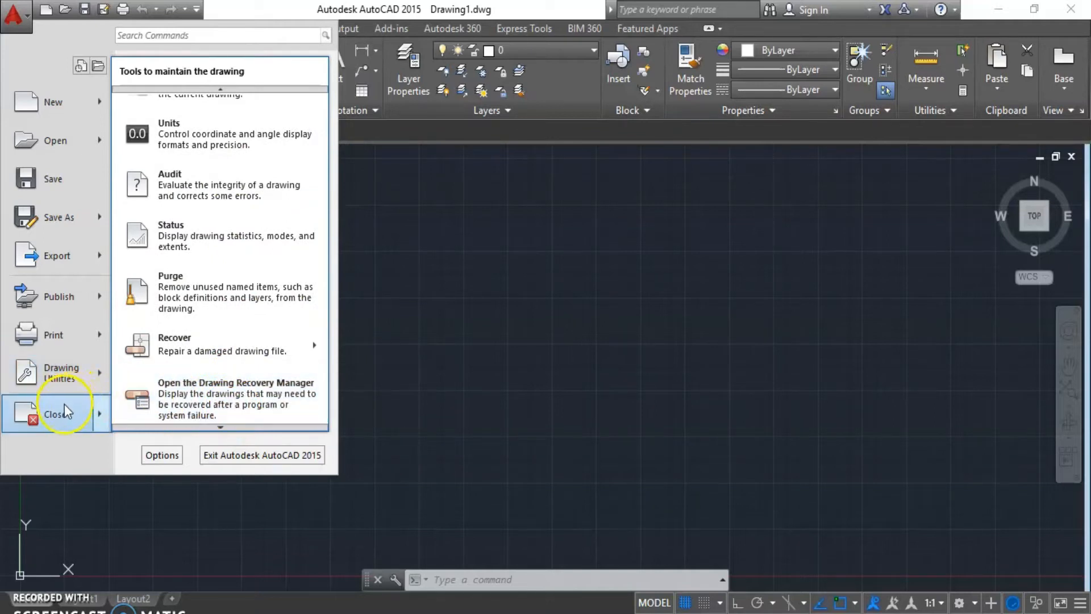
{"action": "mouse_move", "coordinate": [55, 417]}
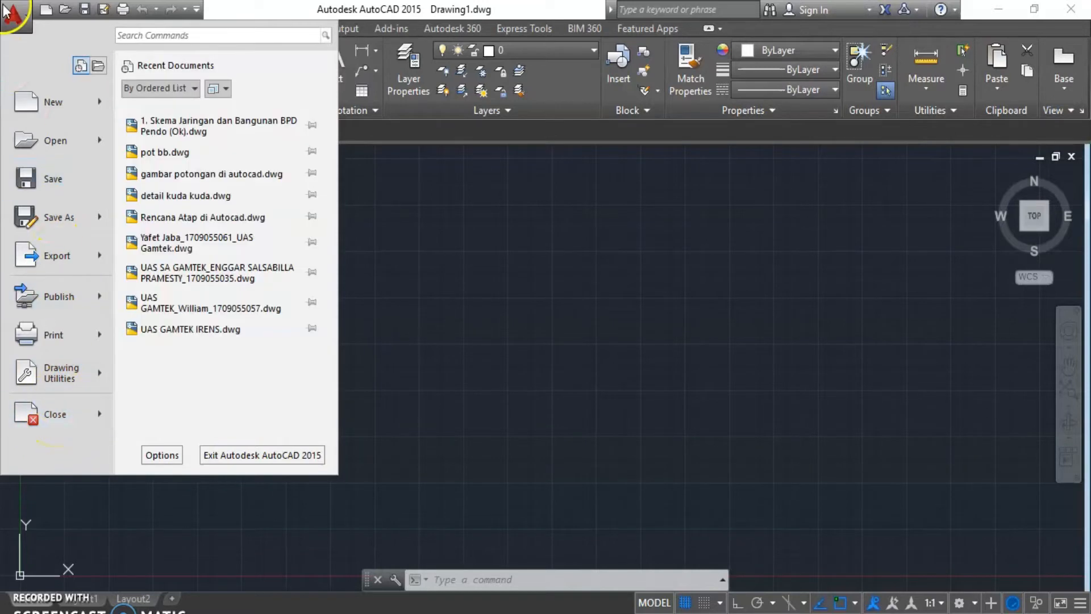
{"action": "left_click", "coordinate": [16, 15]}
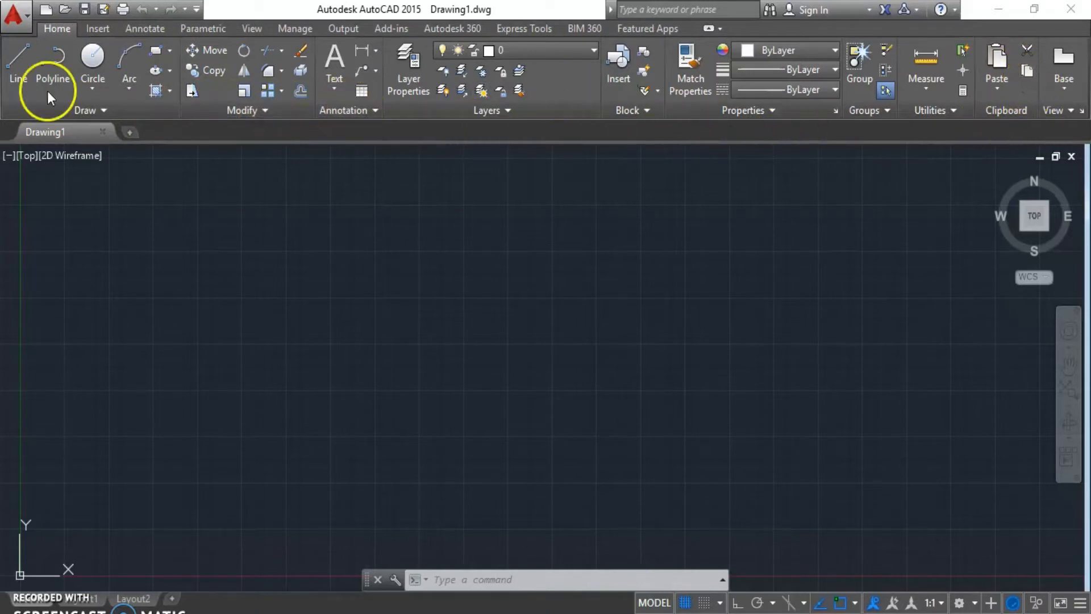
Examine the Insert, Annotate, Parametric, View, Manage, Output, Add-ins, Autodesk 360 and Express Tools command sets
{"action": "left_click", "coordinate": [96, 28]}
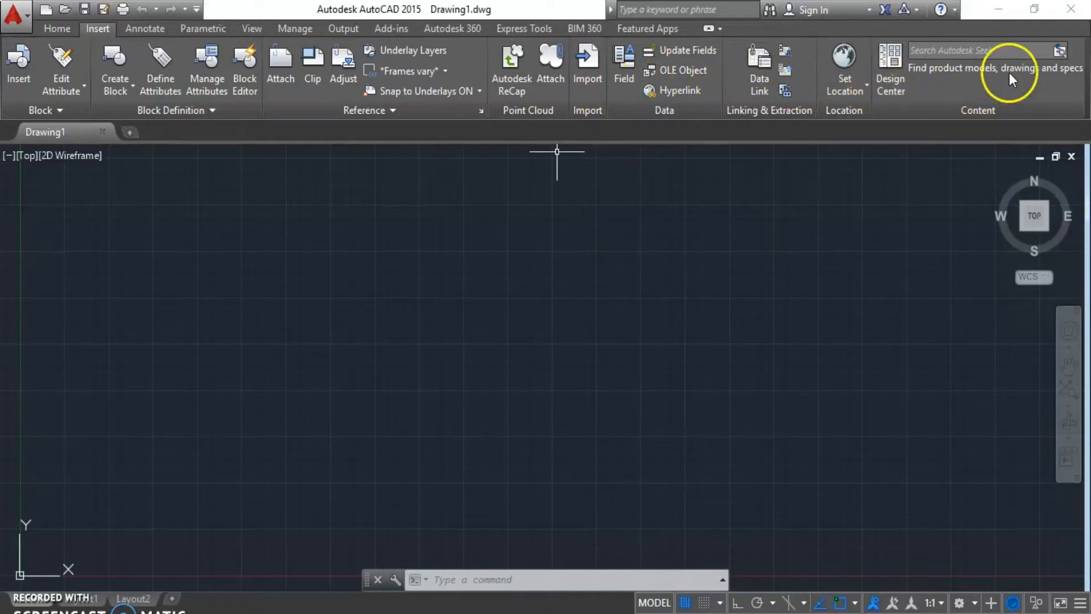
{"action": "left_click", "coordinate": [144, 29]}
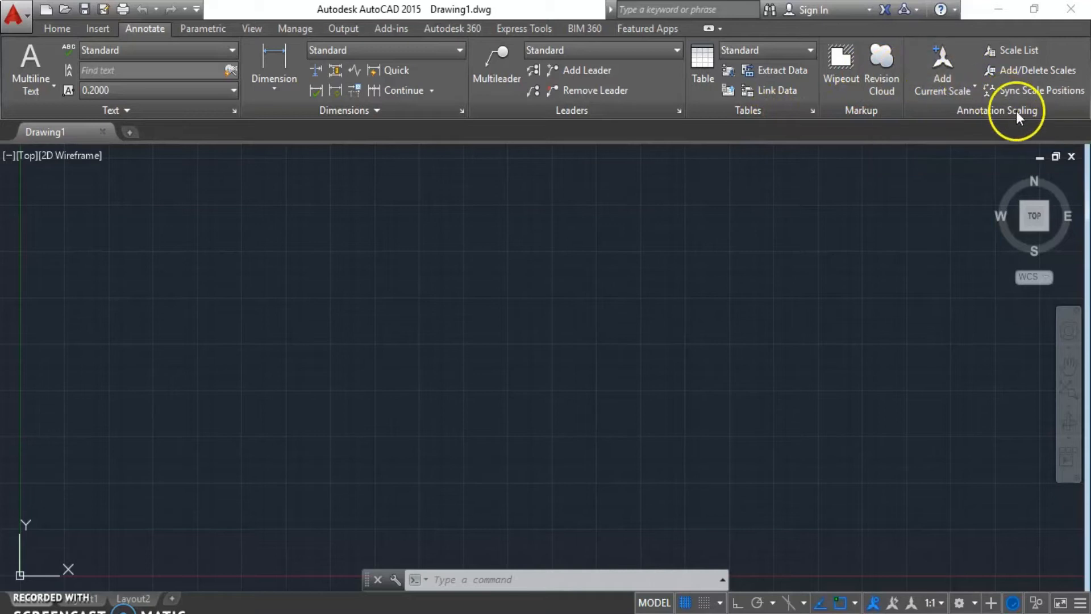
{"action": "left_click", "coordinate": [214, 29]}
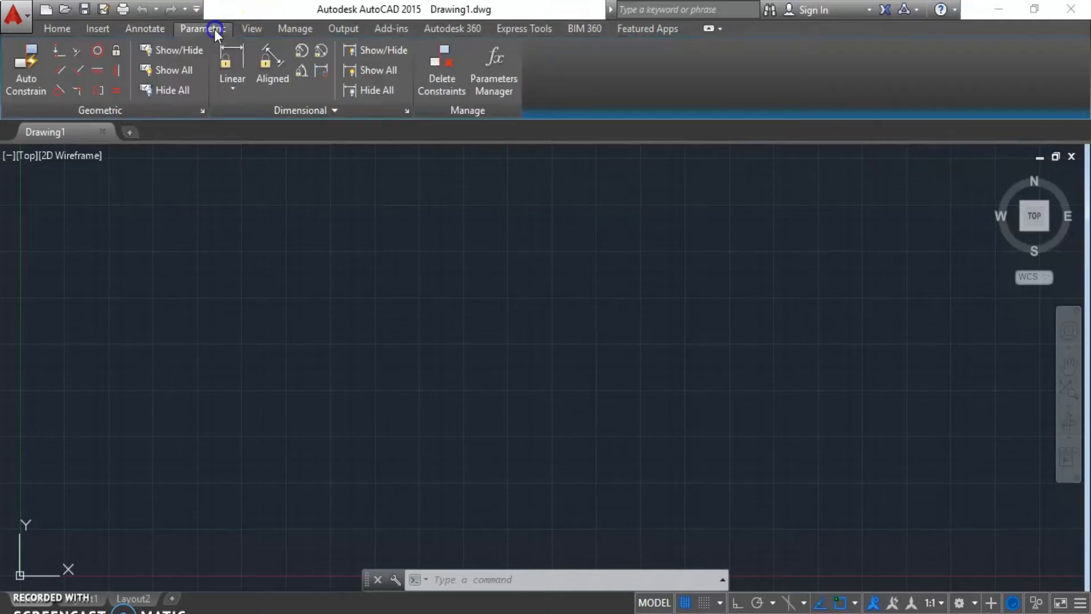
{"action": "left_click", "coordinate": [258, 24]}
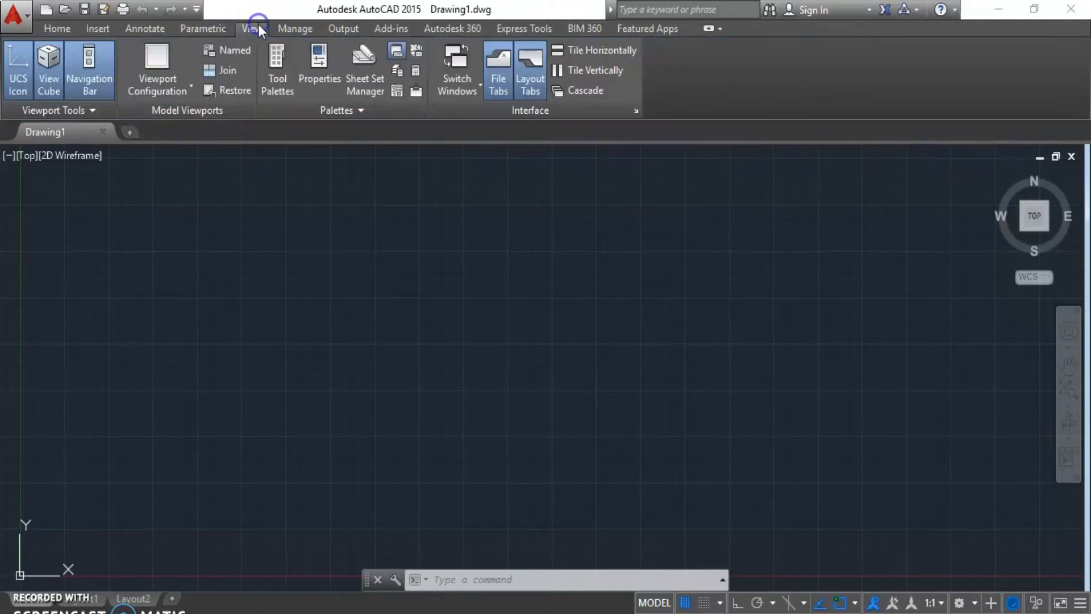
{"action": "left_click", "coordinate": [298, 27]}
{"action": "left_click", "coordinate": [344, 28]}
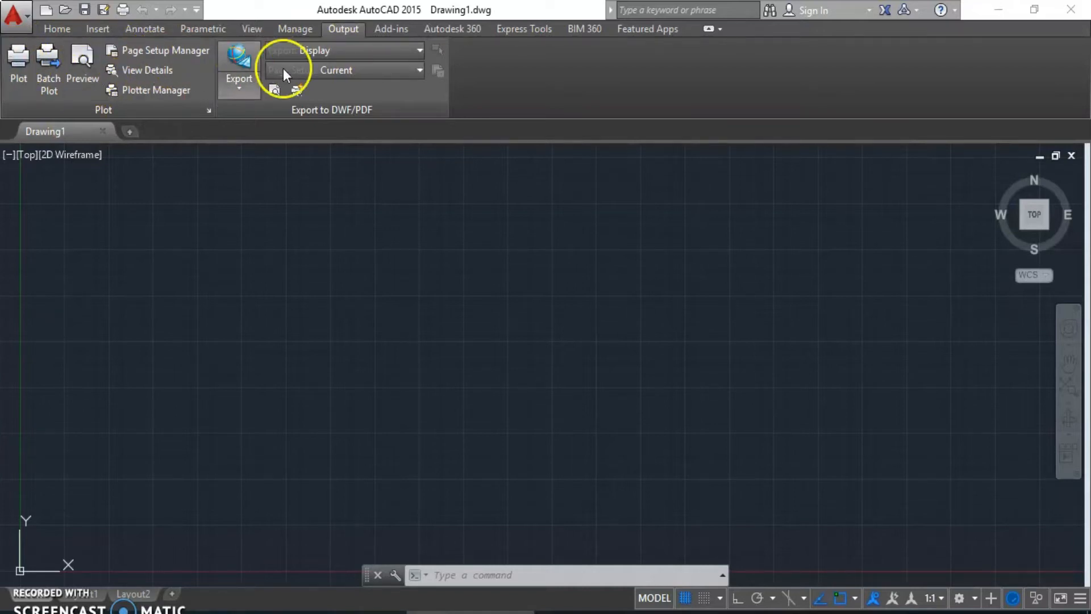
{"action": "left_click", "coordinate": [393, 32]}
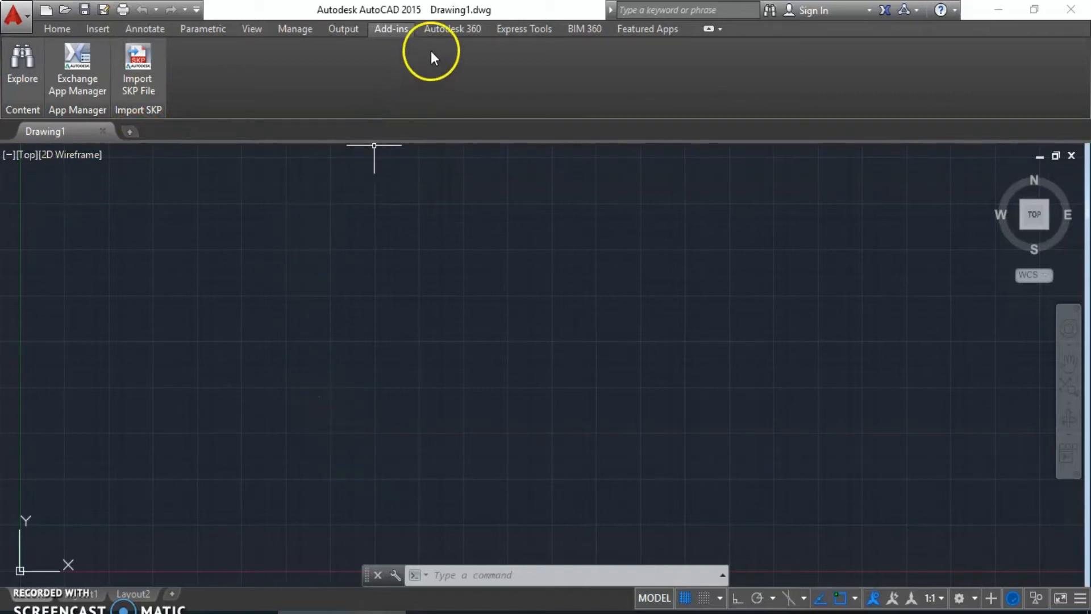
{"action": "left_click", "coordinate": [442, 29]}
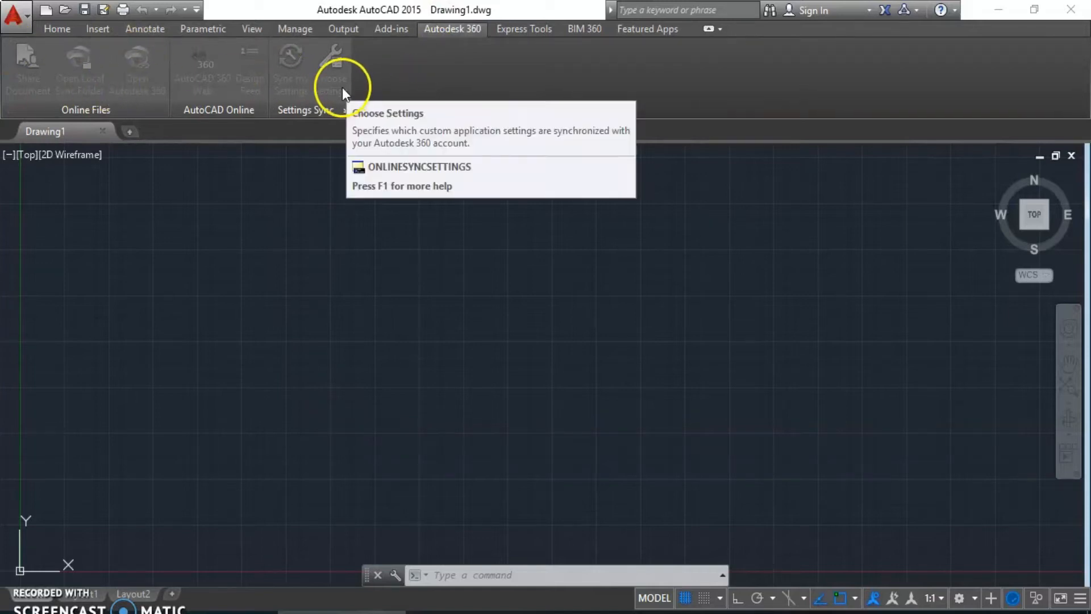
{"action": "left_click", "coordinate": [514, 30]}
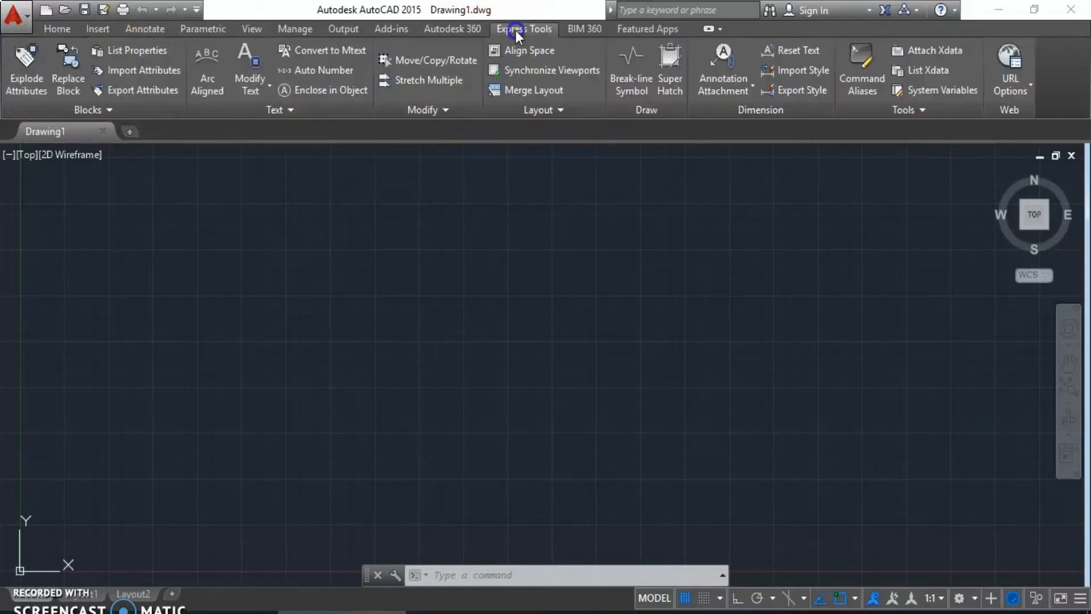
{"action": "left_click", "coordinate": [517, 46]}
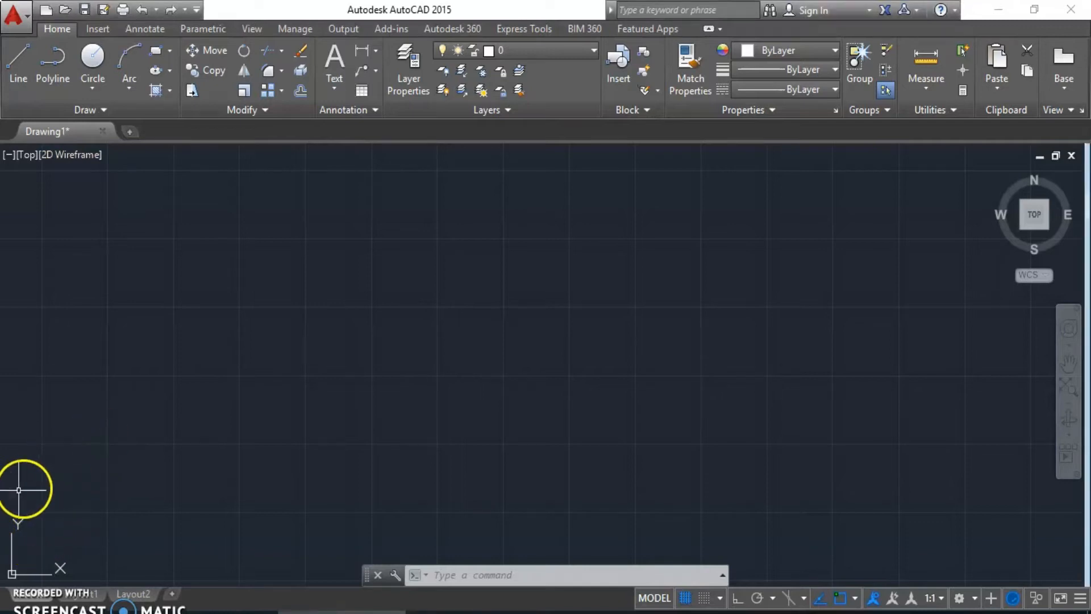
Pan and zoom around the empty drawing area to bring the origin and both axes into view
{"action": "mouse_move", "coordinate": [39, 529]}
{"action": "middle_mouse_down"}
{"action": "mouse_move", "coordinate": [175, 389]}
{"action": "mouse_move", "coordinate": [61, 502]}
{"action": "mouse_move", "coordinate": [256, 280]}
{"action": "middle_mouse_up"}
{"action": "middle_click_drag", "start_coordinate": [84, 481], "coordinate": [261, 249]}
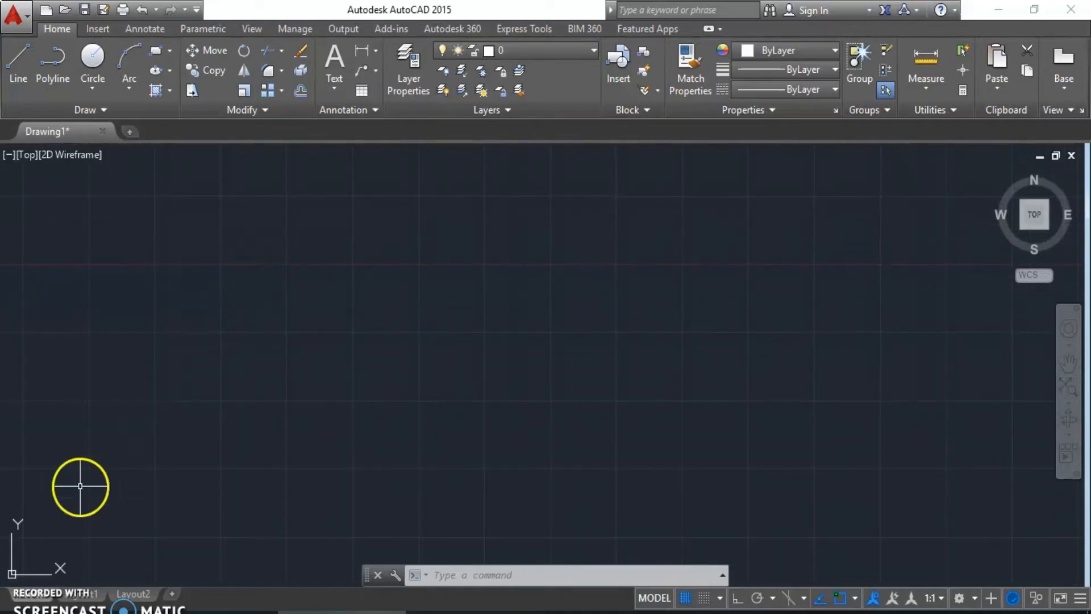
{"action": "scroll", "coordinate": [78, 506], "scroll_direction": "down", "scroll_amount": 1}
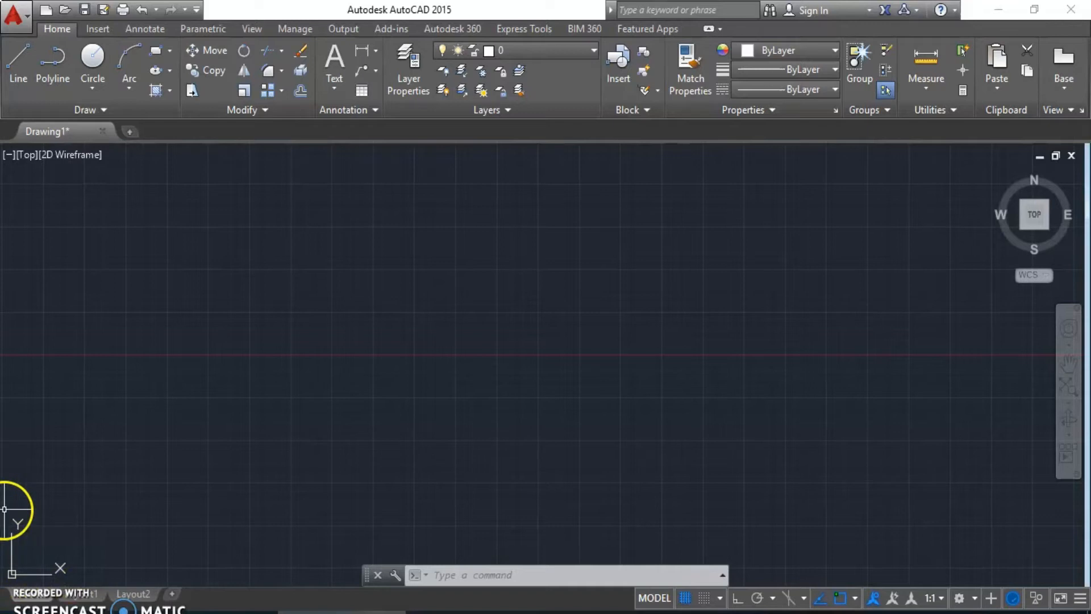
{"action": "middle_click_drag", "start_coordinate": [53, 555], "coordinate": [94, 449]}
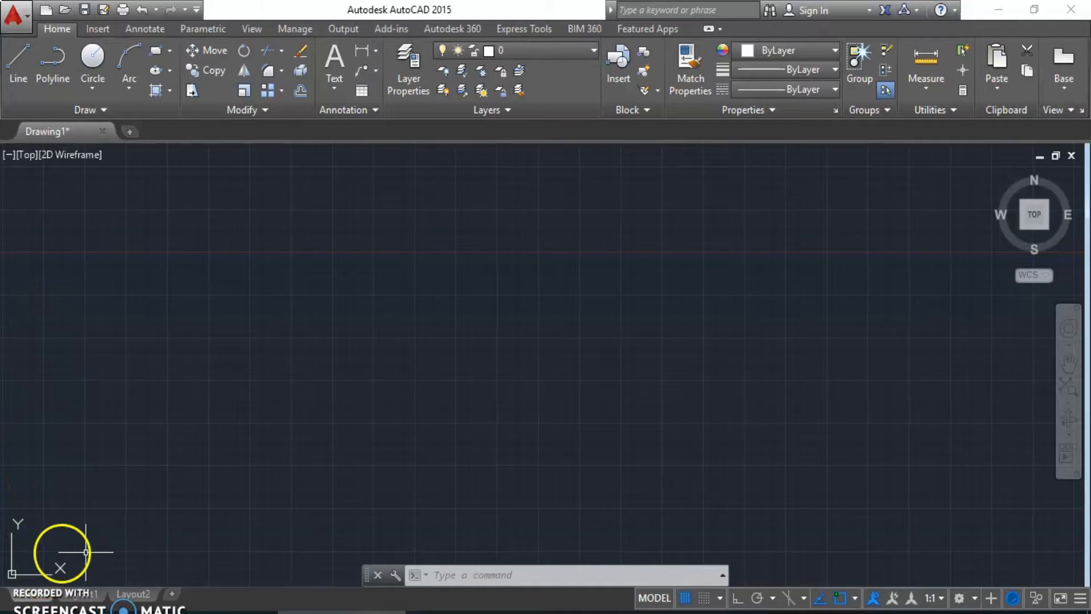
{"action": "middle_click_drag", "start_coordinate": [246, 509], "coordinate": [250, 447]}
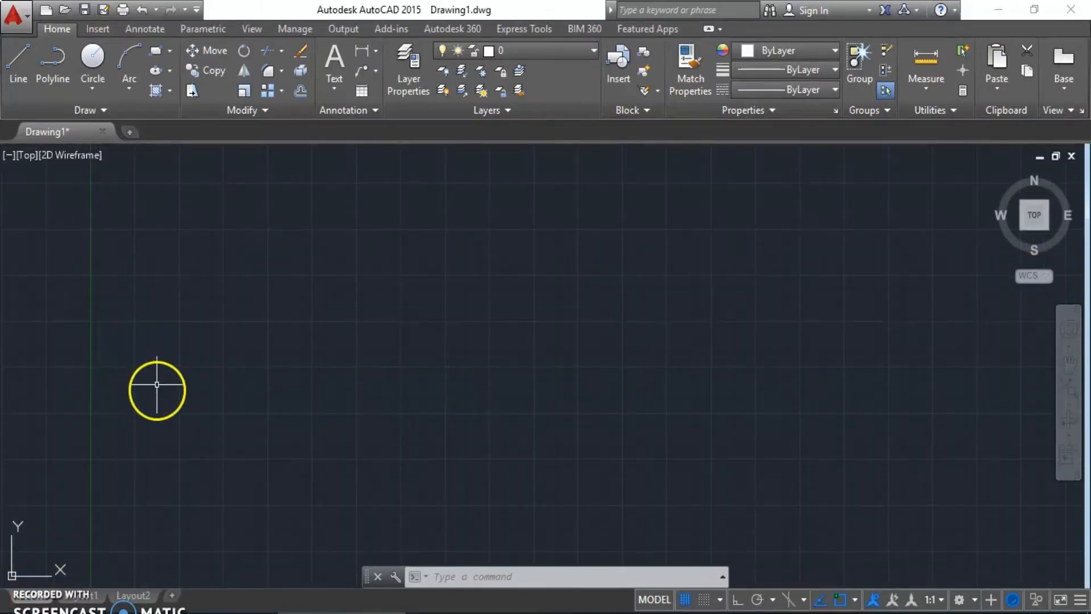
{"action": "middle_click_drag", "start_coordinate": [159, 406], "coordinate": [154, 295]}
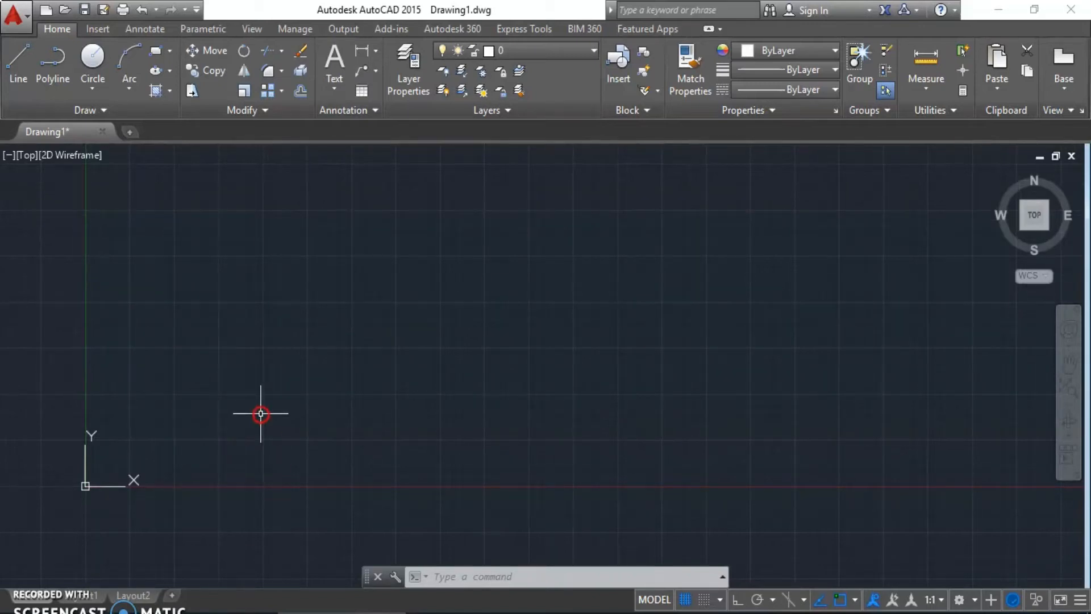
{"action": "scroll", "coordinate": [236, 379], "scroll_direction": "down", "scroll_amount": 2}
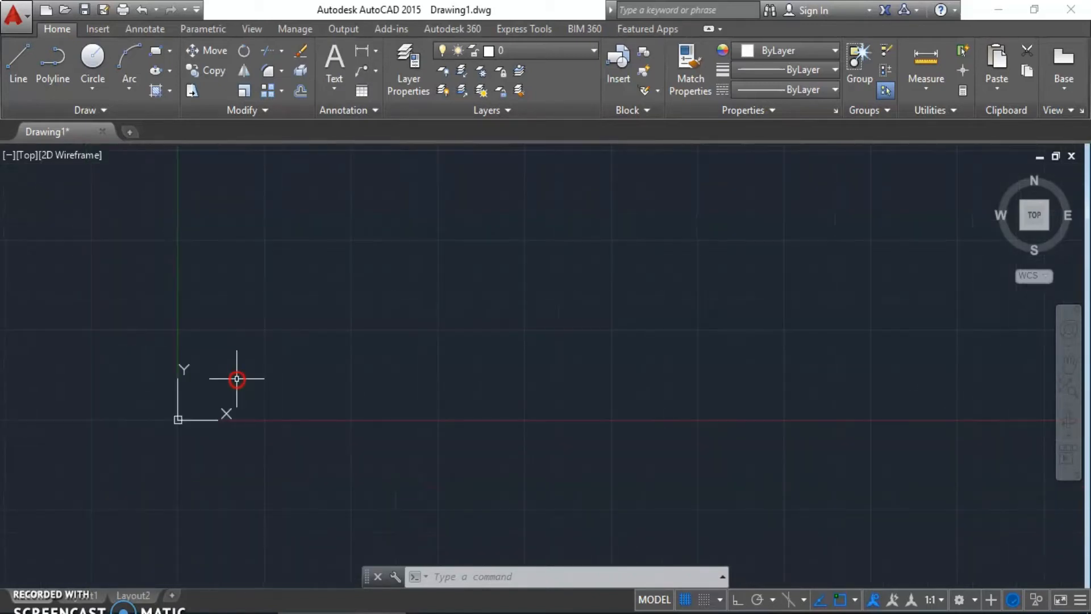
{"action": "middle_click_drag", "start_coordinate": [266, 359], "coordinate": [178, 380]}
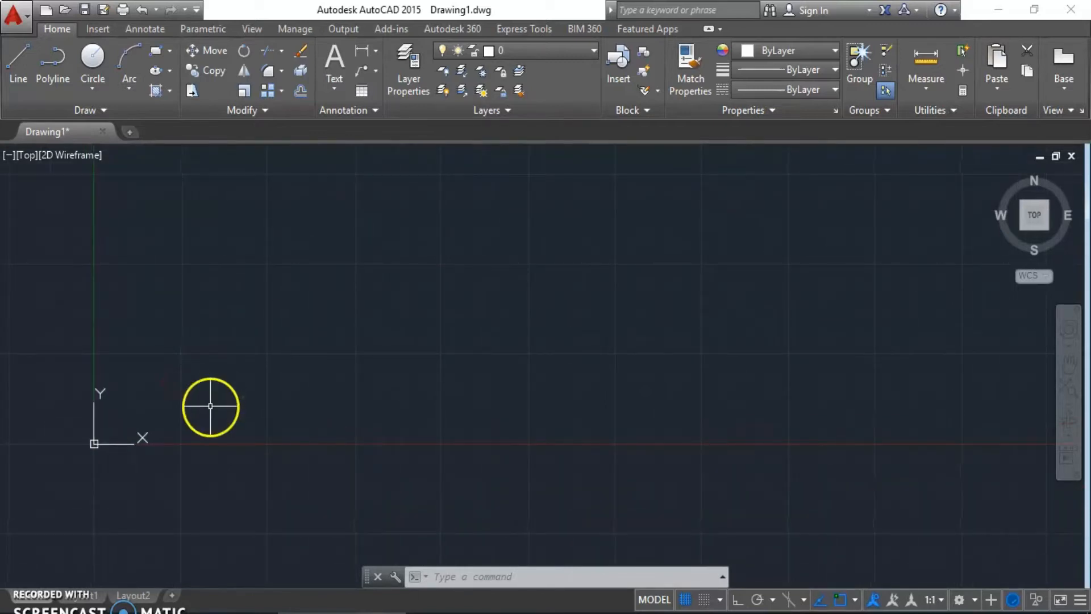
Zoom in and out repeatedly on the area beside the origin of the empty drawing
{"action": "scroll", "coordinate": [224, 362], "scroll_direction": "up", "scroll_amount": 3}
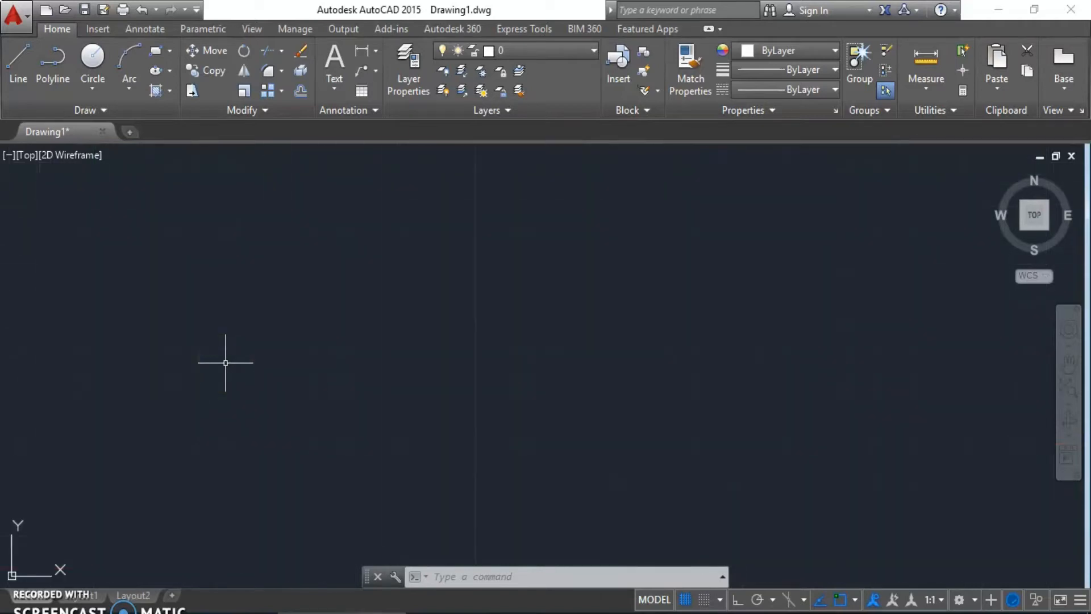
{"action": "scroll", "coordinate": [226, 363], "scroll_direction": "down", "scroll_amount": 3}
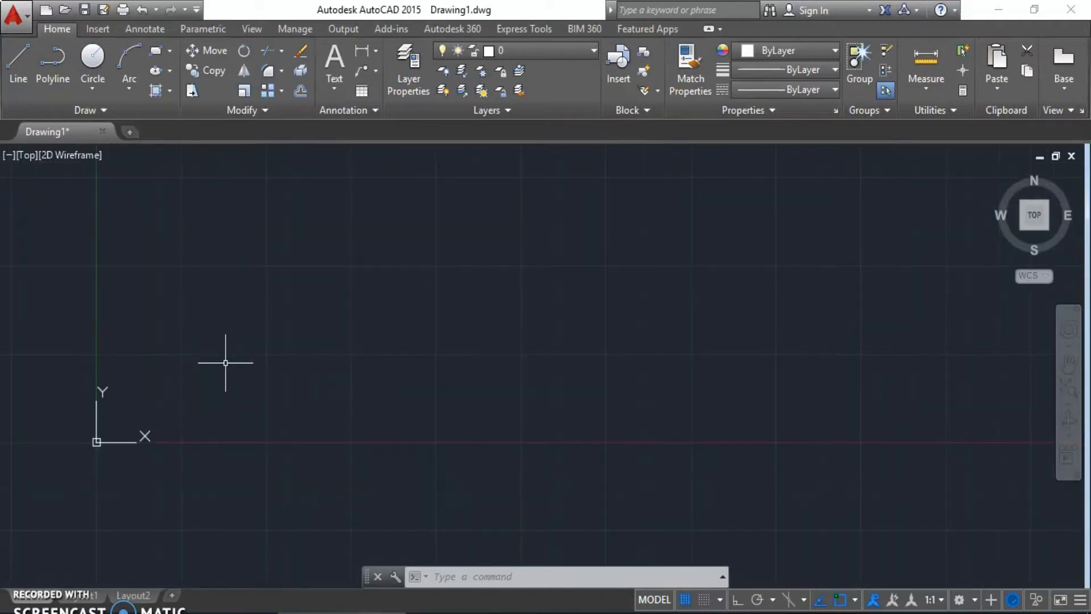
{"action": "scroll", "coordinate": [226, 363], "scroll_direction": "up", "scroll_amount": 3}
{"action": "scroll", "coordinate": [225, 363], "scroll_direction": "down", "scroll_amount": 3}
{"action": "scroll", "coordinate": [226, 363], "scroll_direction": "up", "scroll_amount": 3}
{"action": "scroll", "coordinate": [223, 359], "scroll_direction": "down", "scroll_amount": 3}
{"action": "scroll", "coordinate": [223, 359], "scroll_direction": "up", "scroll_amount": 3}
{"action": "scroll", "coordinate": [224, 360], "scroll_direction": "down", "scroll_amount": 3}
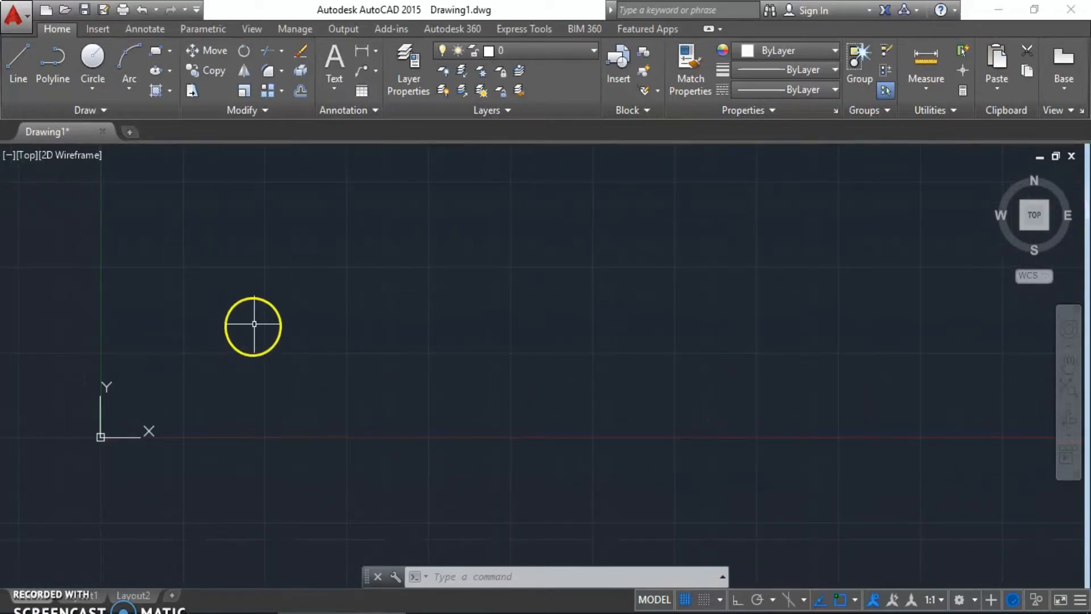
Move the view of the empty drawing around the origin, including with the Pan tool, and exit the tool
{"action": "middle_click_drag", "start_coordinate": [233, 358], "coordinate": [175, 454]}
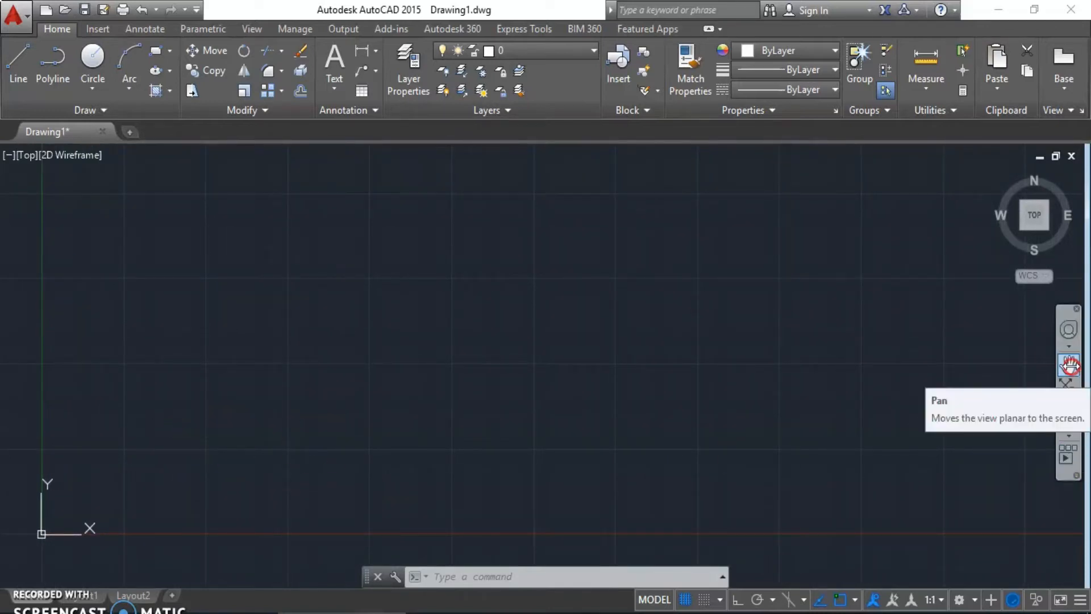
{"action": "left_click", "coordinate": [1070, 366]}
{"action": "left_click_drag", "start_coordinate": [523, 333], "coordinate": [479, 308]}
{"action": "left_click_drag", "start_coordinate": [315, 309], "coordinate": [368, 356]}
{"action": "mouse_move", "coordinate": [287, 360]}
{"action": "left_mouse_down"}
{"action": "mouse_move", "coordinate": [324, 356]}
{"action": "mouse_move", "coordinate": [360, 329]}
{"action": "mouse_move", "coordinate": [362, 339]}
{"action": "left_mouse_up"}
{"action": "key", "text": "Escape"}
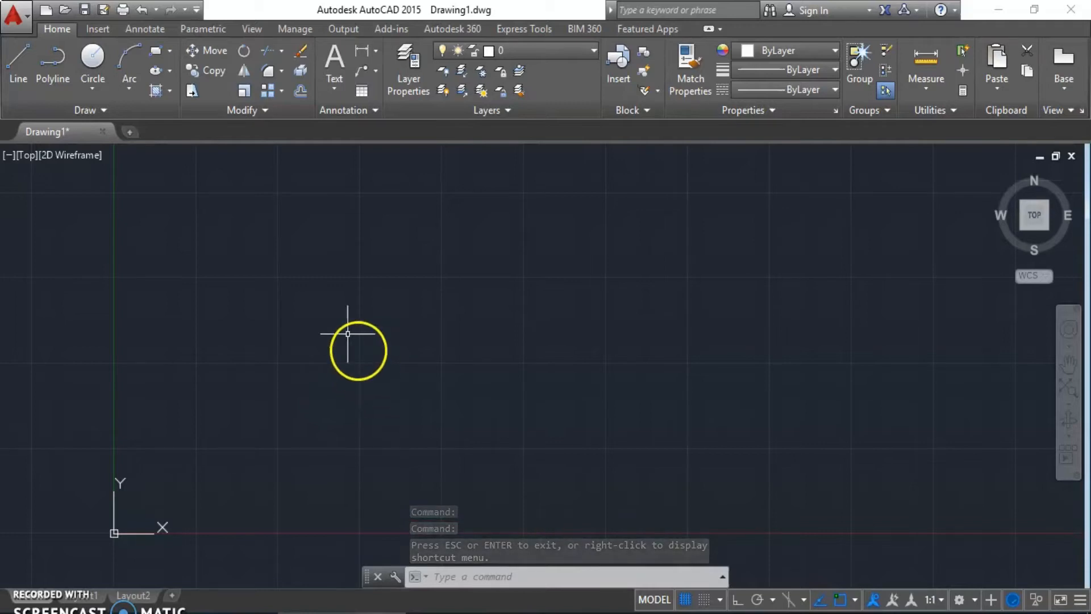
Practise panning and zooming across the empty drawing grid, zooming in close and back out as far as possible
{"action": "mouse_move", "coordinate": [285, 246]}
{"action": "middle_mouse_down"}
{"action": "mouse_move", "coordinate": [251, 407]}
{"action": "mouse_move", "coordinate": [202, 328]}
{"action": "mouse_move", "coordinate": [99, 282]}
{"action": "middle_mouse_up"}
{"action": "middle_click_drag", "start_coordinate": [433, 345], "coordinate": [310, 255]}
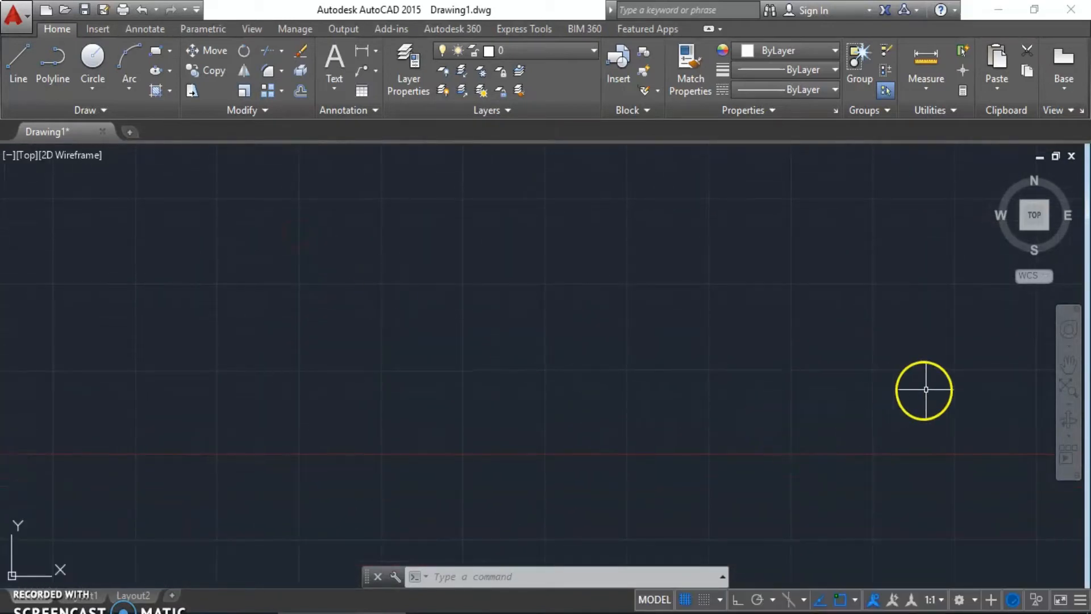
{"action": "scroll", "coordinate": [886, 393], "scroll_direction": "up", "scroll_amount": 3}
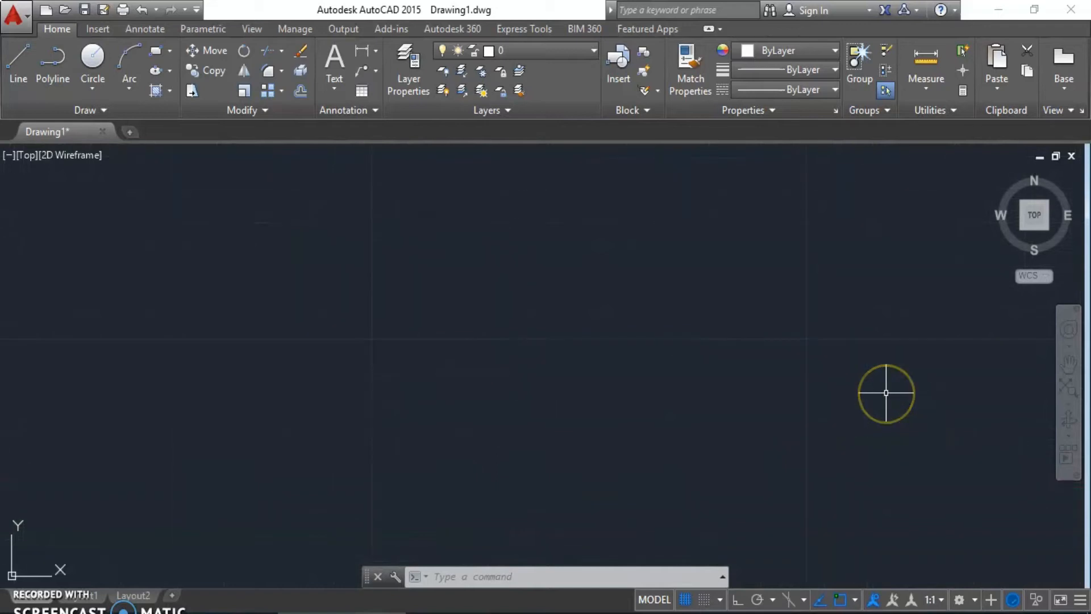
{"action": "scroll", "coordinate": [886, 393], "scroll_direction": "down", "scroll_amount": 2}
{"action": "scroll", "coordinate": [885, 395], "scroll_direction": "up", "scroll_amount": 2}
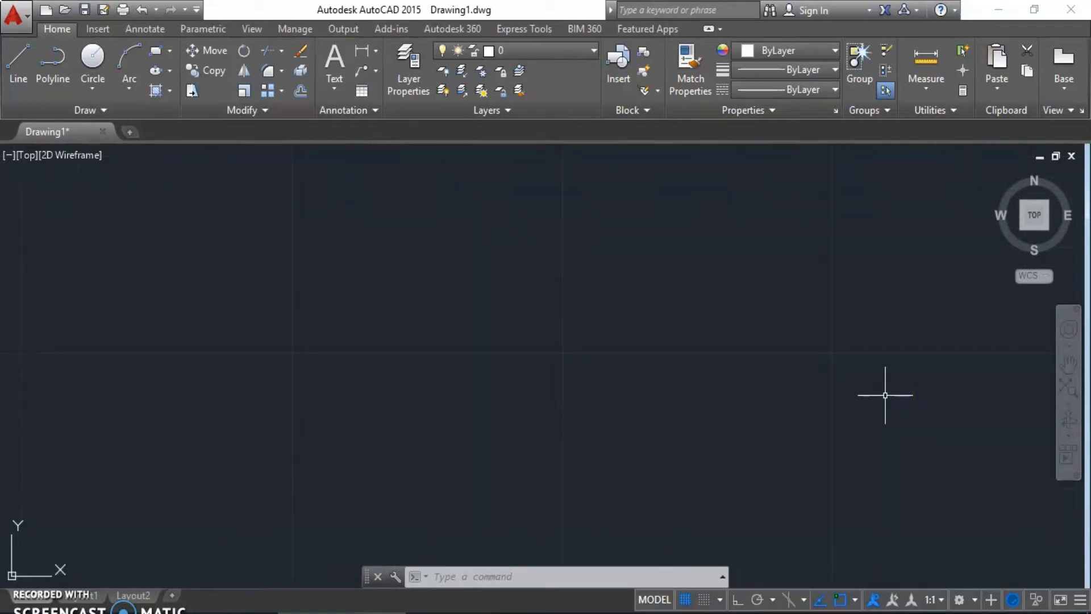
{"action": "scroll", "coordinate": [885, 395], "scroll_direction": "down", "scroll_amount": 3}
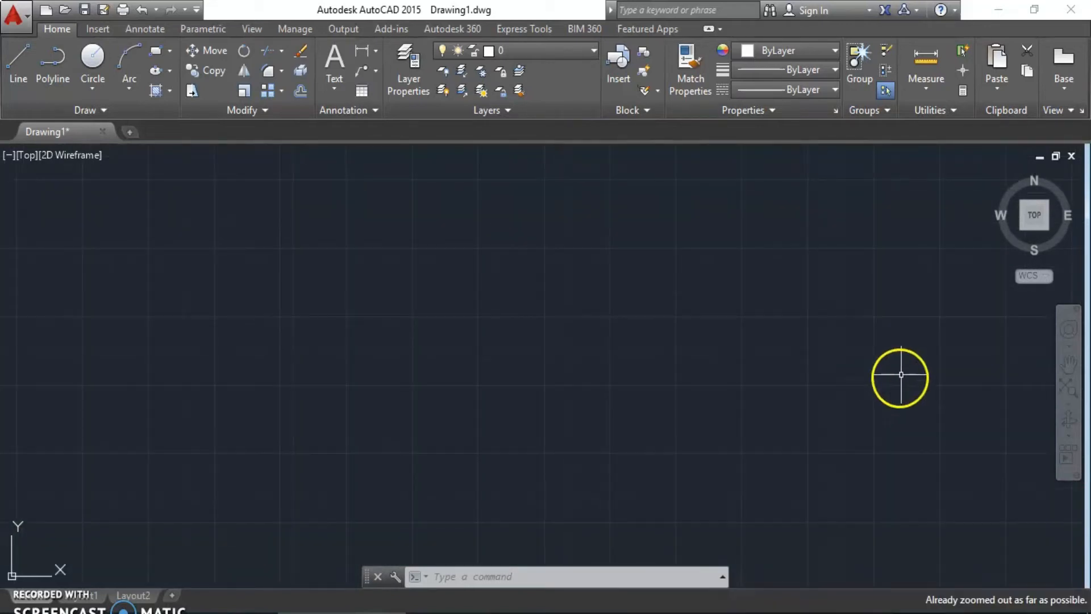
{"action": "mouse_move", "coordinate": [326, 365]}
{"action": "middle_mouse_down"}
{"action": "mouse_move", "coordinate": [504, 386]}
{"action": "mouse_move", "coordinate": [503, 346]}
{"action": "mouse_move", "coordinate": [558, 398]}
{"action": "middle_mouse_up"}
{"action": "middle_click_drag", "start_coordinate": [326, 324], "coordinate": [393, 387]}
{"action": "middle_click_drag", "start_coordinate": [294, 303], "coordinate": [360, 365]}
{"action": "middle_click_drag", "start_coordinate": [145, 295], "coordinate": [228, 396]}
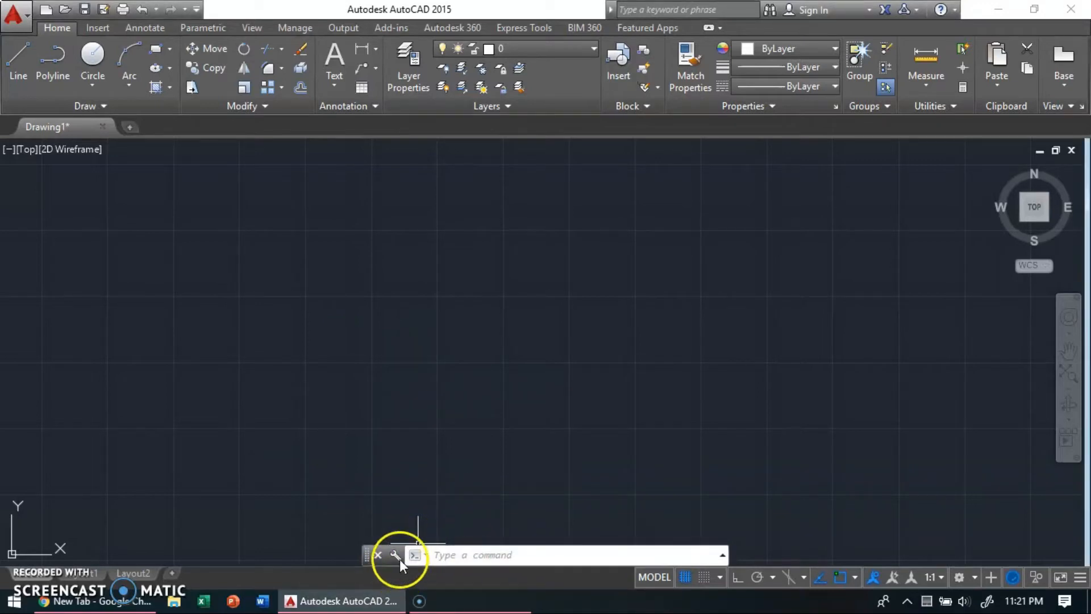
Examine the command line and the additional Draw commands, and close them without starting a command
{"action": "left_click", "coordinate": [459, 557]}
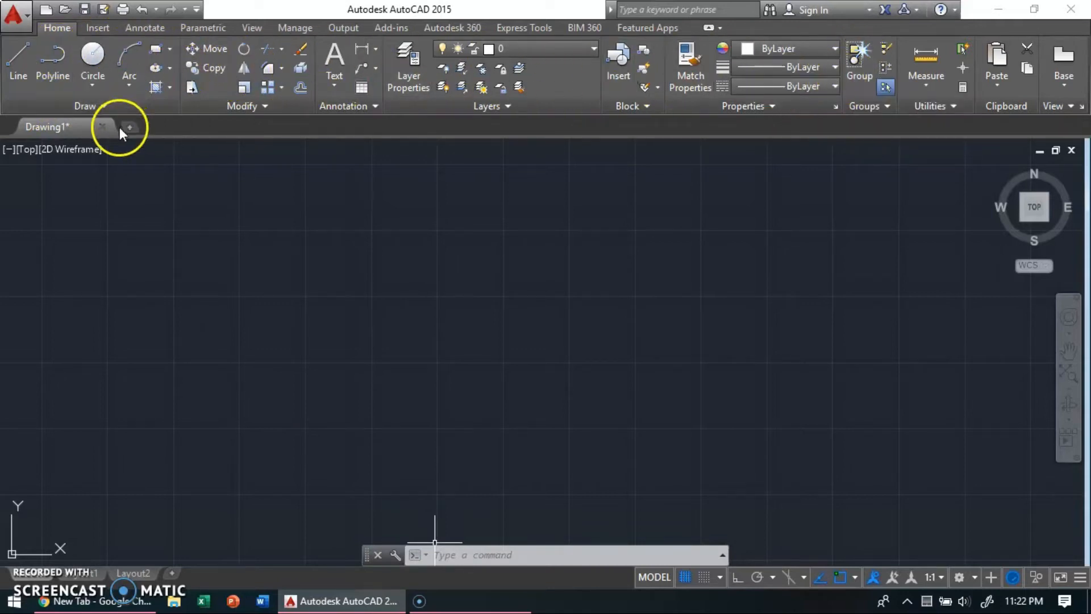
{"action": "left_click", "coordinate": [114, 108]}
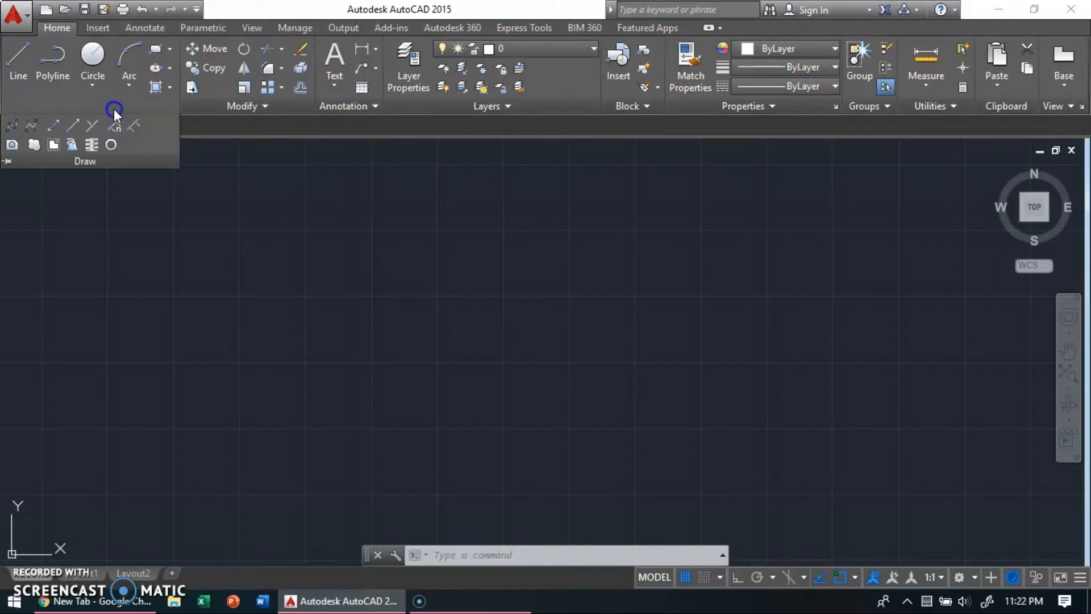
{"action": "key", "text": "Escape"}
{"action": "key", "text": "Escape"}
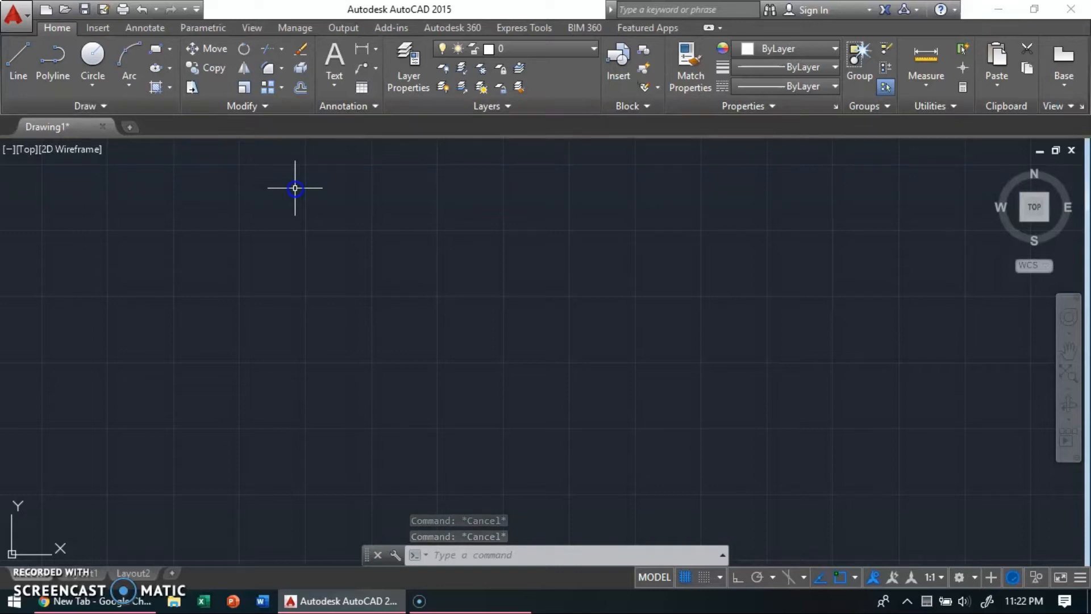
View the template selection for a new drawing and the save prompt for quitting, cancelling both
{"action": "key", "text": "ctrl+n"}
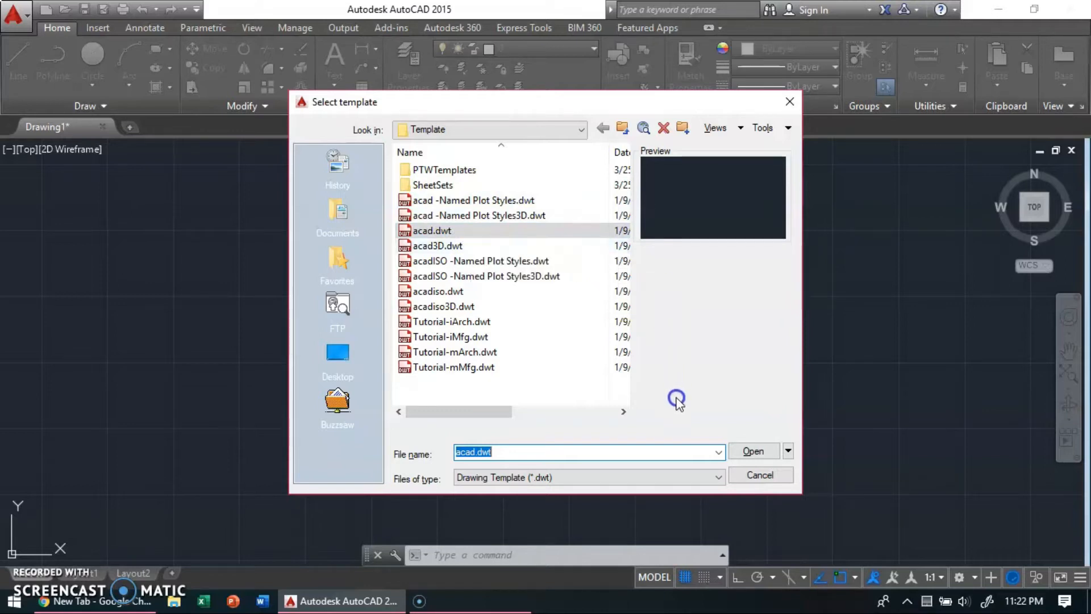
{"action": "left_click", "coordinate": [761, 476]}
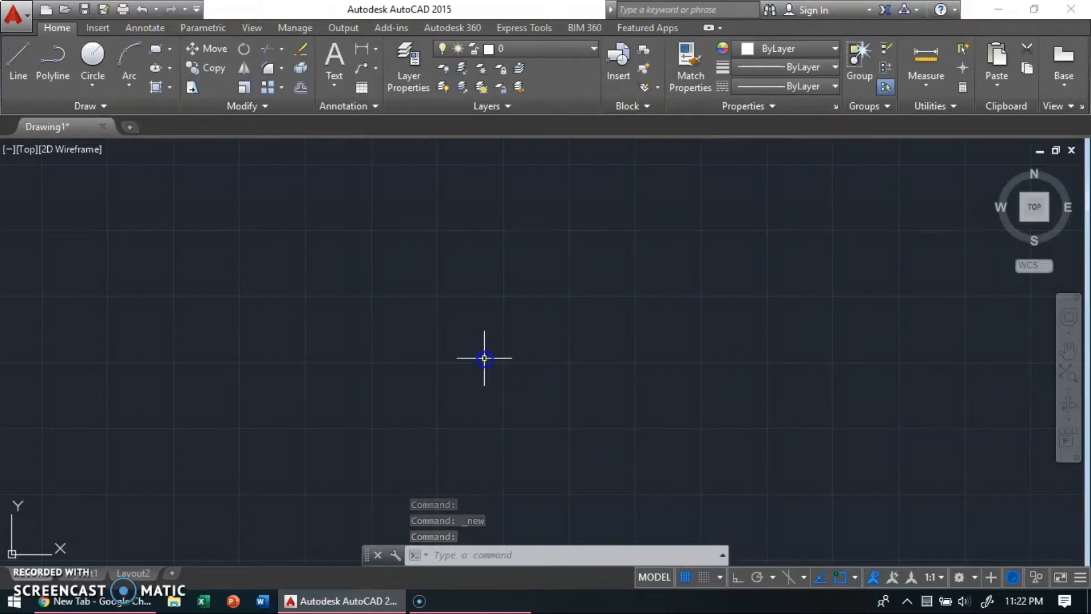
{"action": "key", "text": "ctrl+q"}
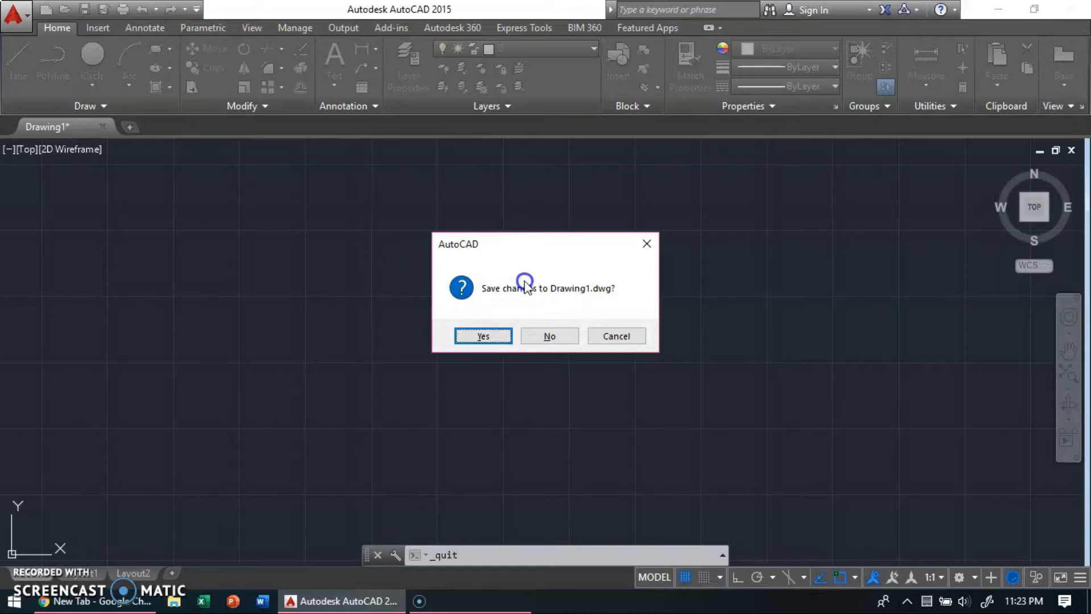
{"action": "left_click", "coordinate": [623, 335]}
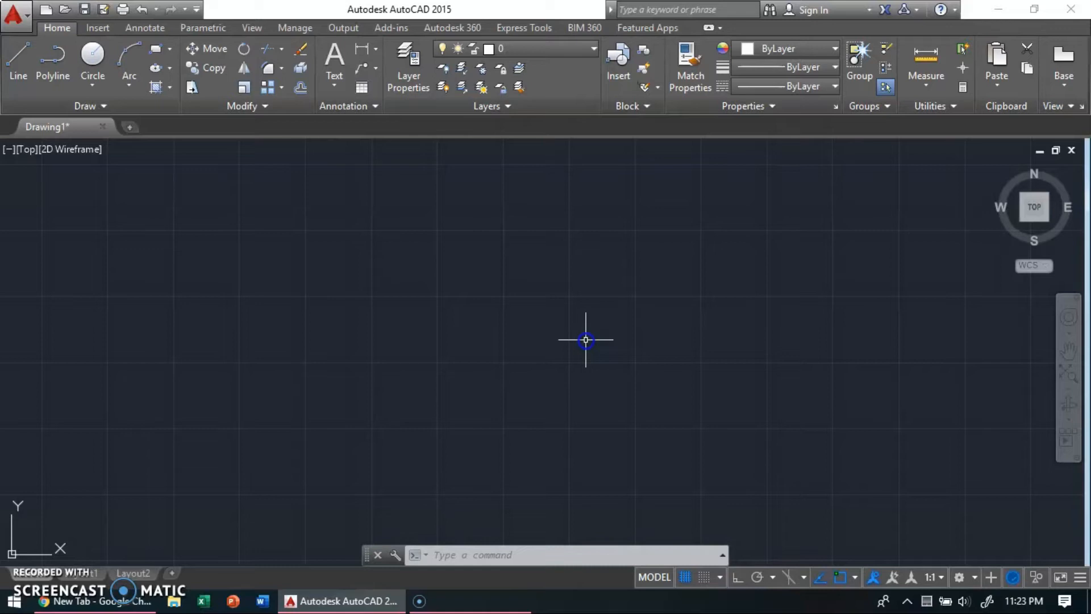
View the Plot settings and the Save Drawing As dialog for the current drawing, cancelling both
{"action": "key", "text": "ctrl+p"}
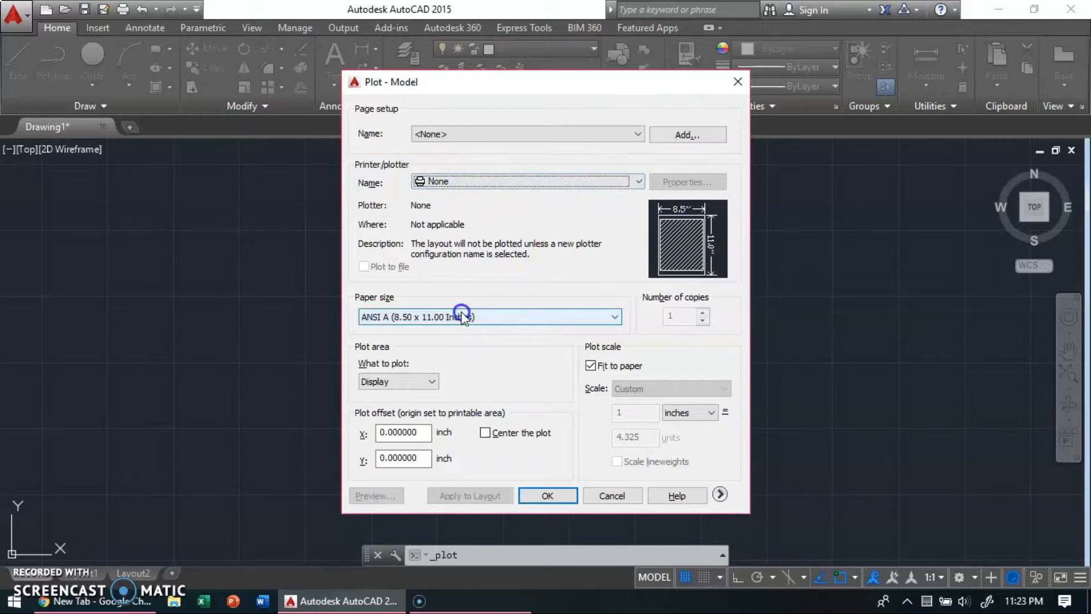
{"action": "left_click", "coordinate": [610, 492]}
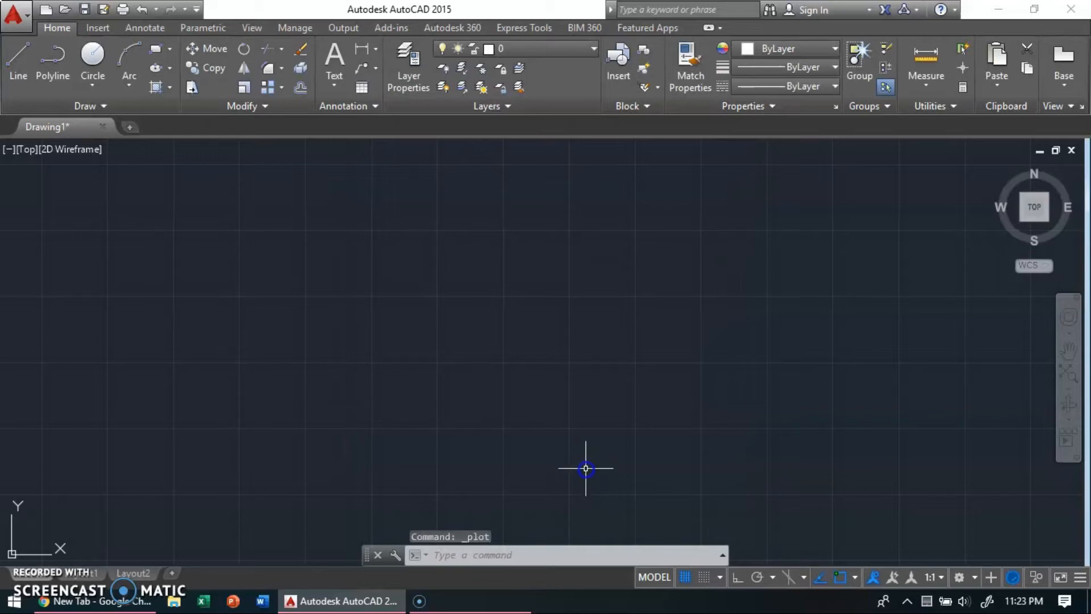
{"action": "key", "text": "ctrl+s"}
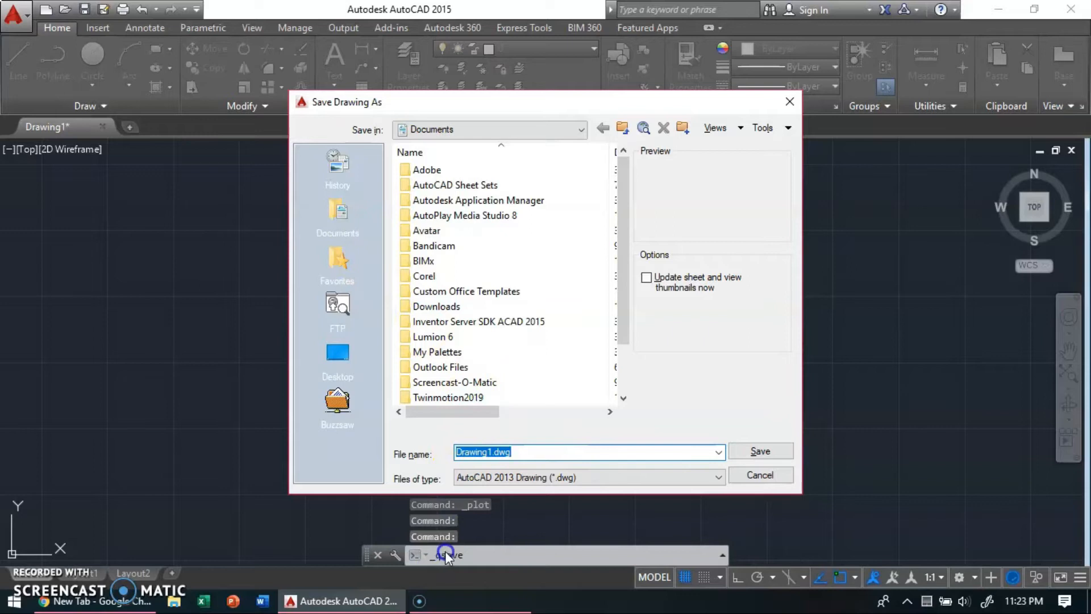
{"action": "left_click", "coordinate": [734, 477]}
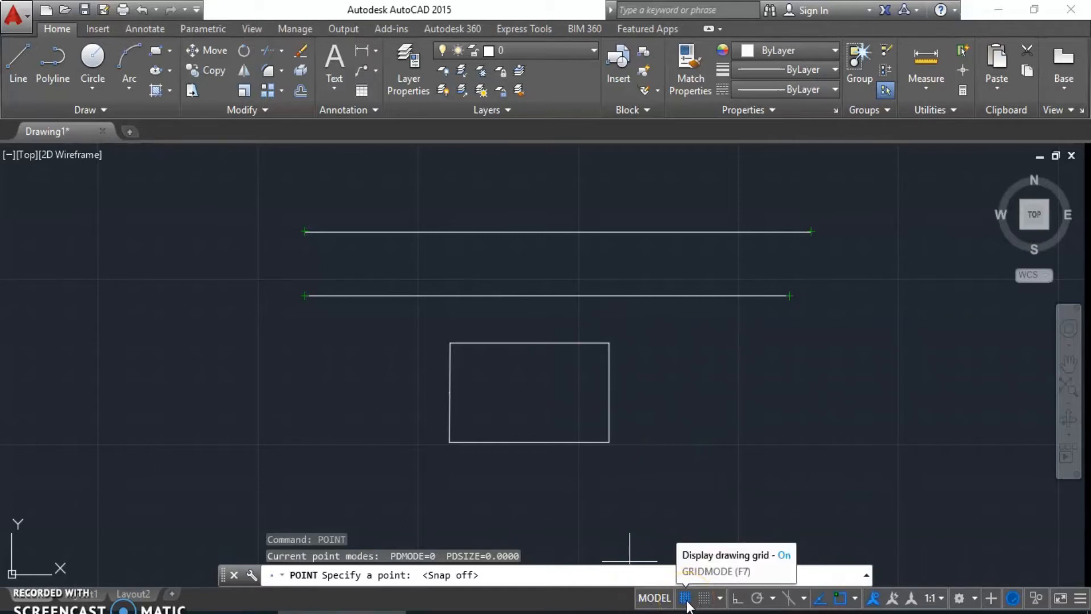
Switch the drawing grid off and back on around the two horizontal lines and the rectangle
{"action": "scroll", "coordinate": [670, 435], "scroll_direction": "up", "scroll_amount": 2}
{"action": "scroll", "coordinate": [650, 347], "scroll_direction": "down", "scroll_amount": 2}
{"action": "scroll", "coordinate": [639, 345], "scroll_direction": "down", "scroll_amount": 2}
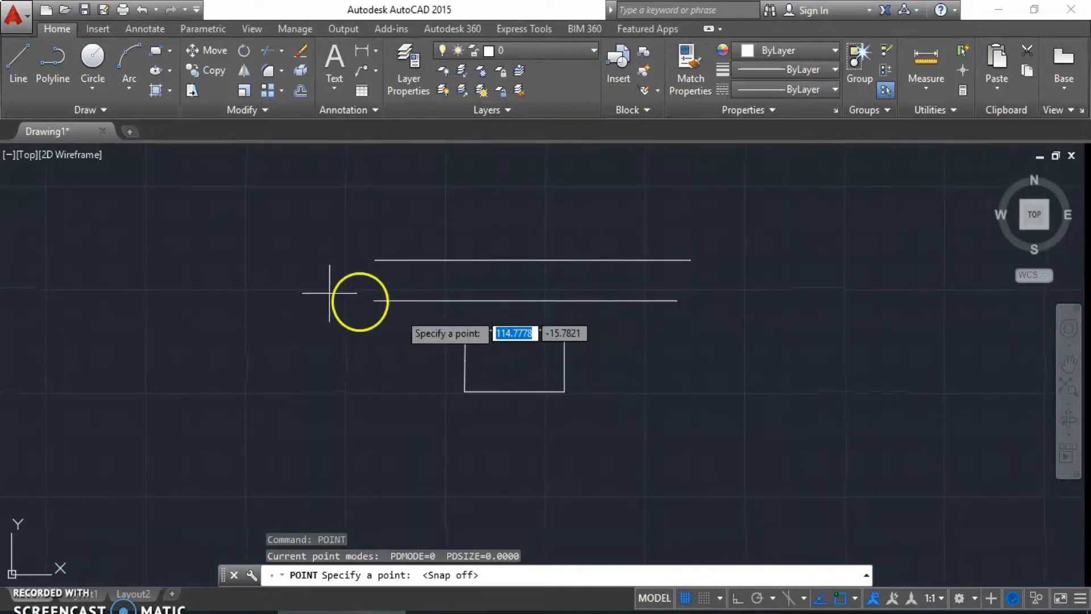
{"action": "left_click", "coordinate": [676, 299]}
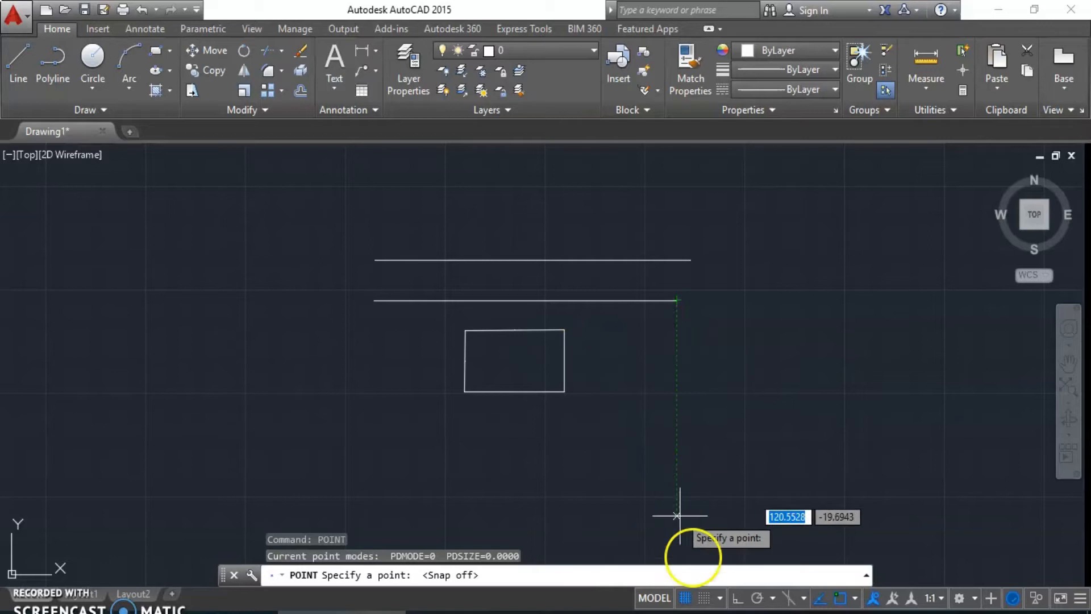
{"action": "left_click", "coordinate": [685, 598]}
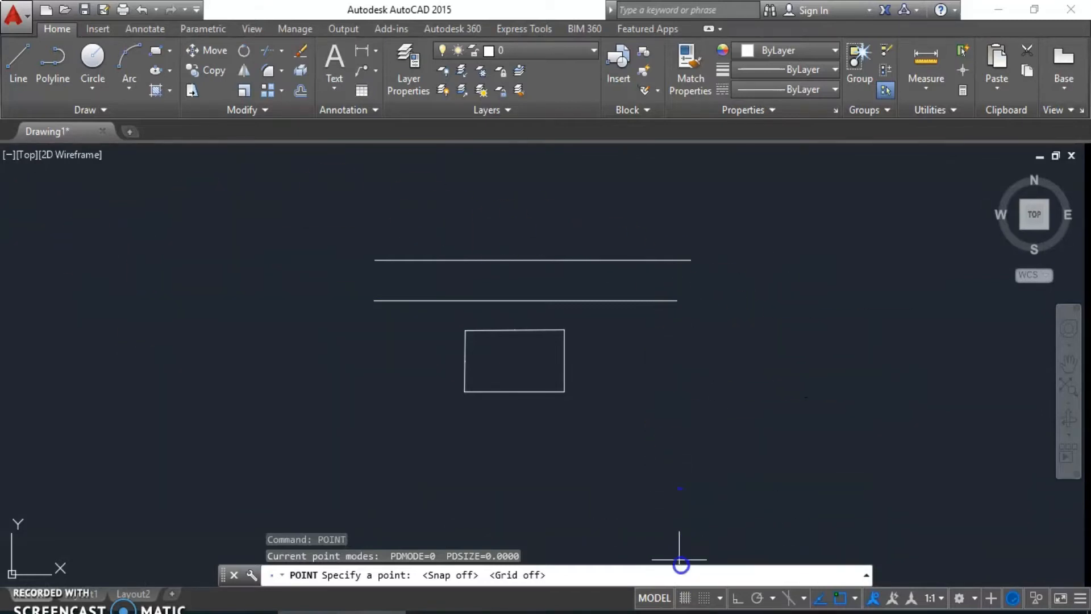
{"action": "left_click", "coordinate": [685, 598]}
{"action": "scroll", "coordinate": [515, 262], "scroll_direction": "up", "scroll_amount": 4}
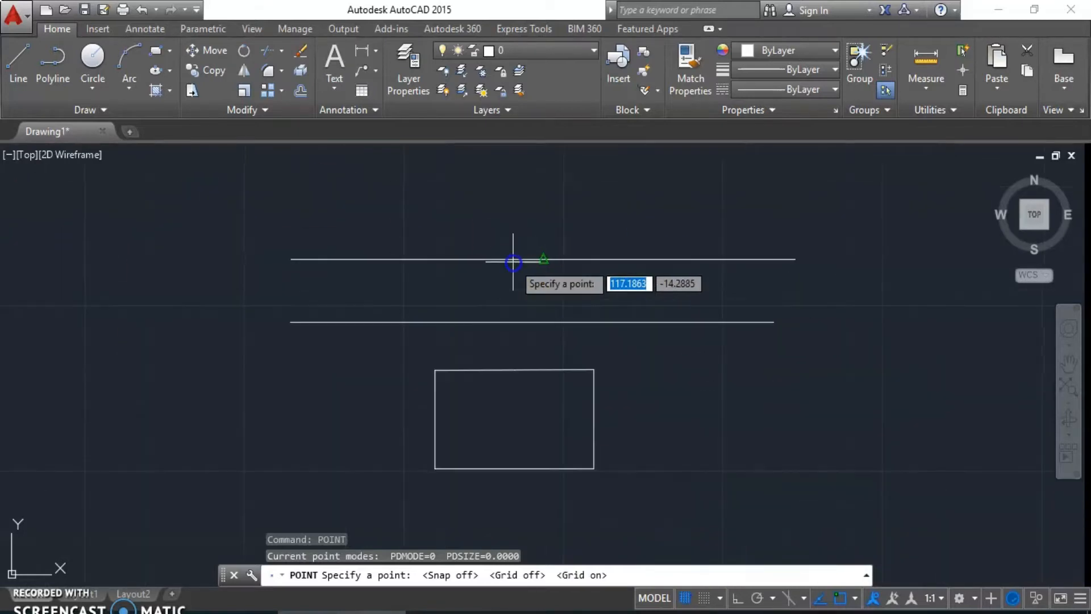
{"action": "scroll", "coordinate": [196, 312], "scroll_direction": "down", "scroll_amount": 4}
{"action": "middle_click_drag", "start_coordinate": [455, 385], "coordinate": [485, 385]}
{"action": "scroll", "coordinate": [371, 335], "scroll_direction": "up", "scroll_amount": 3}
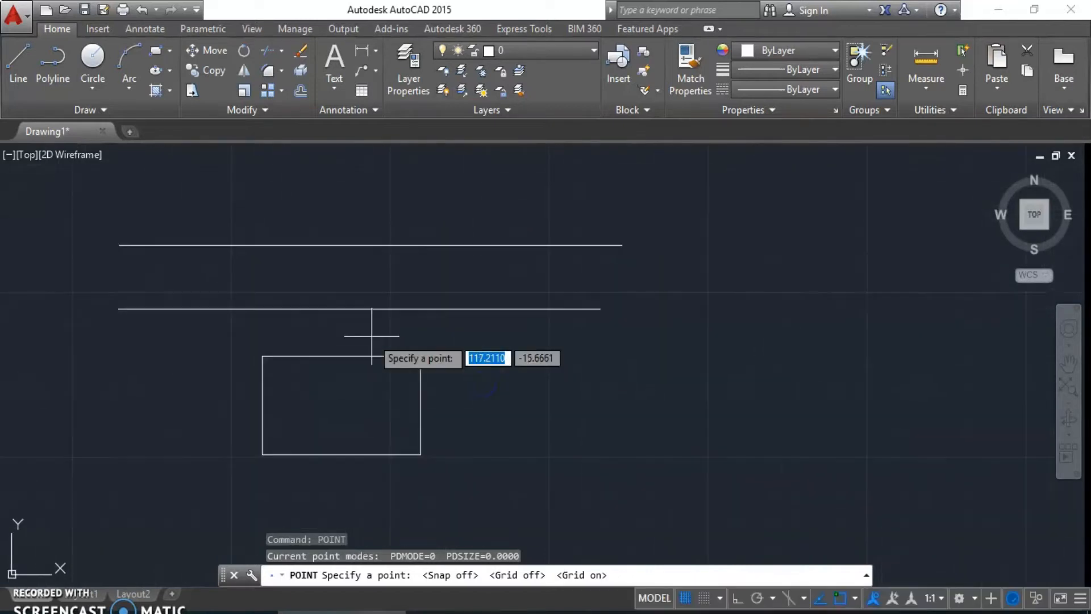
Turn snap mode on and off again while the Point command is running
{"action": "left_click", "coordinate": [704, 599]}
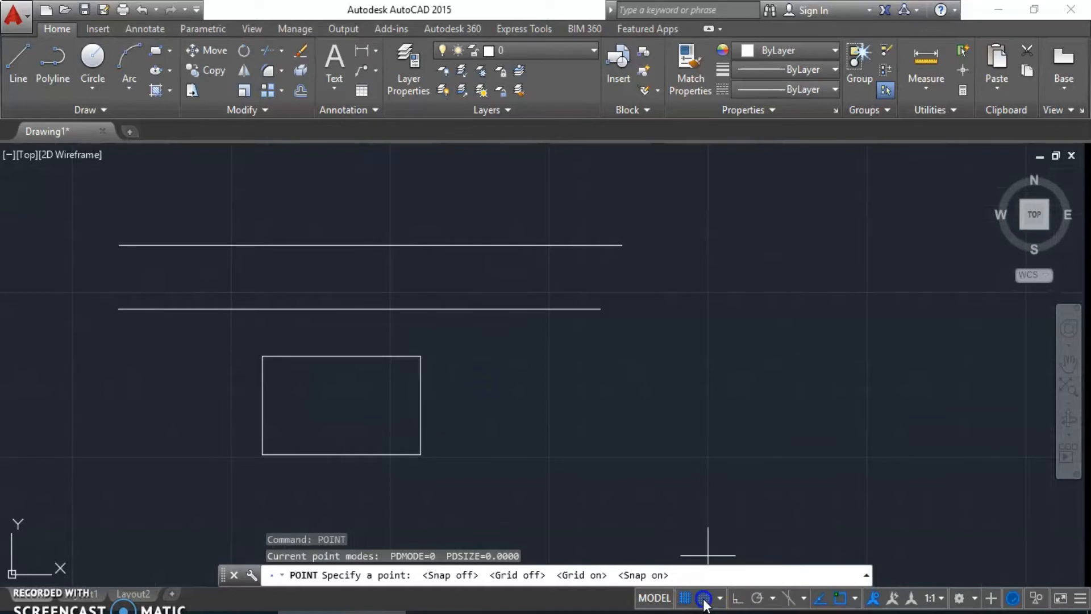
{"action": "left_click", "coordinate": [703, 599]}
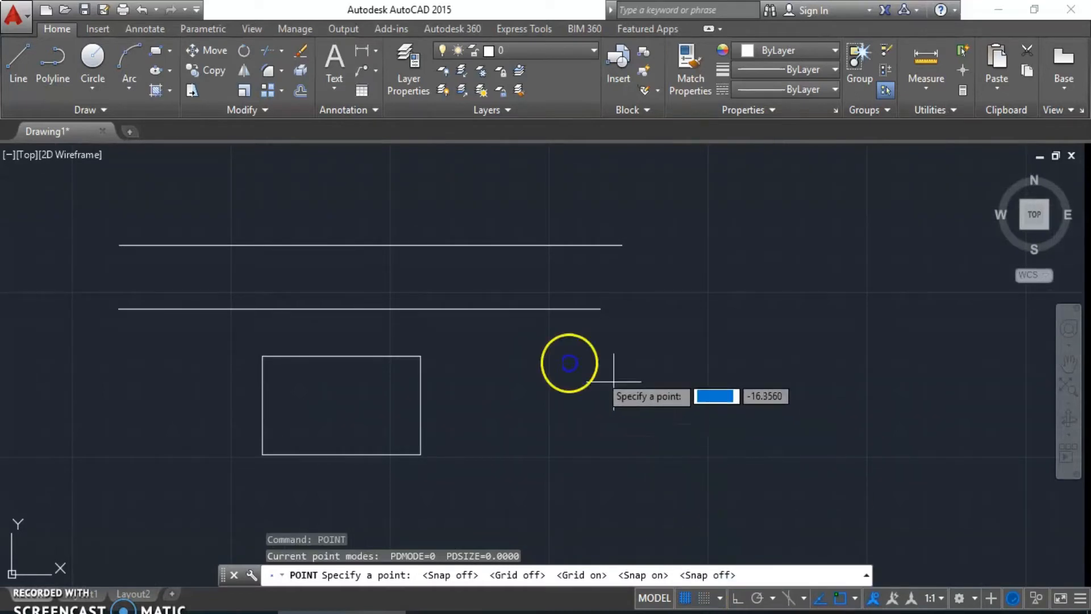
{"action": "middle_click_drag", "start_coordinate": [516, 423], "coordinate": [553, 395]}
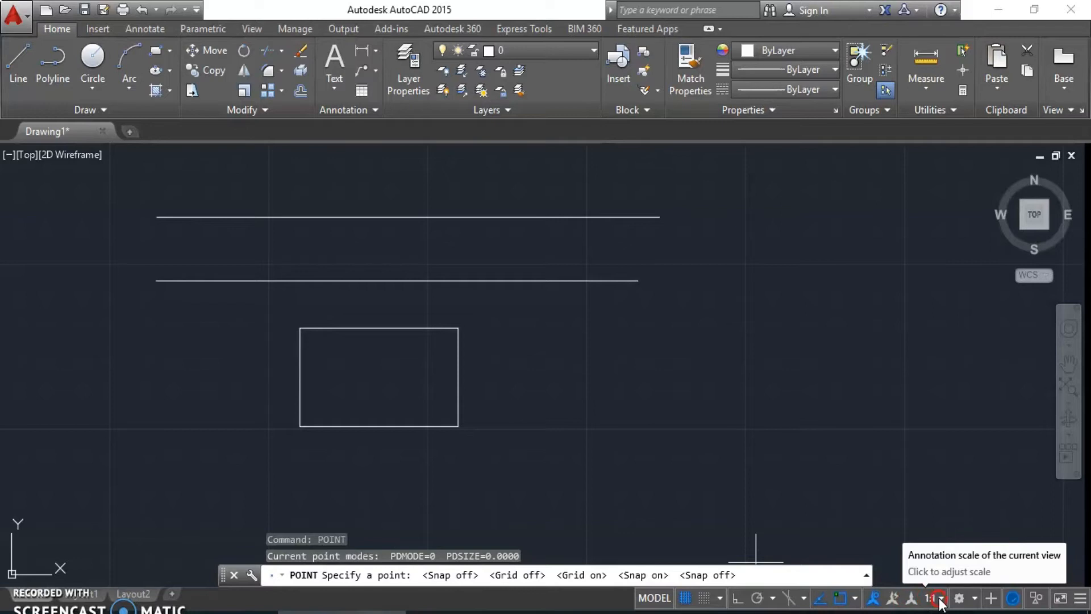
Leave the Point command, browse the available annotation scales, and set the annotation scale to 1:1
{"action": "key", "text": "Escape"}
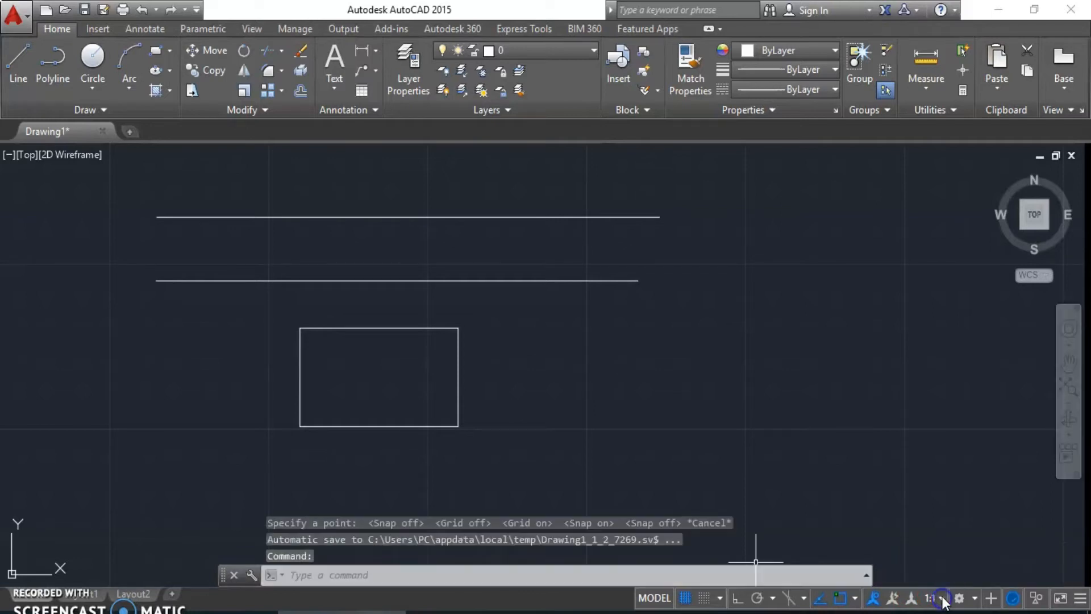
{"action": "left_click", "coordinate": [942, 601]}
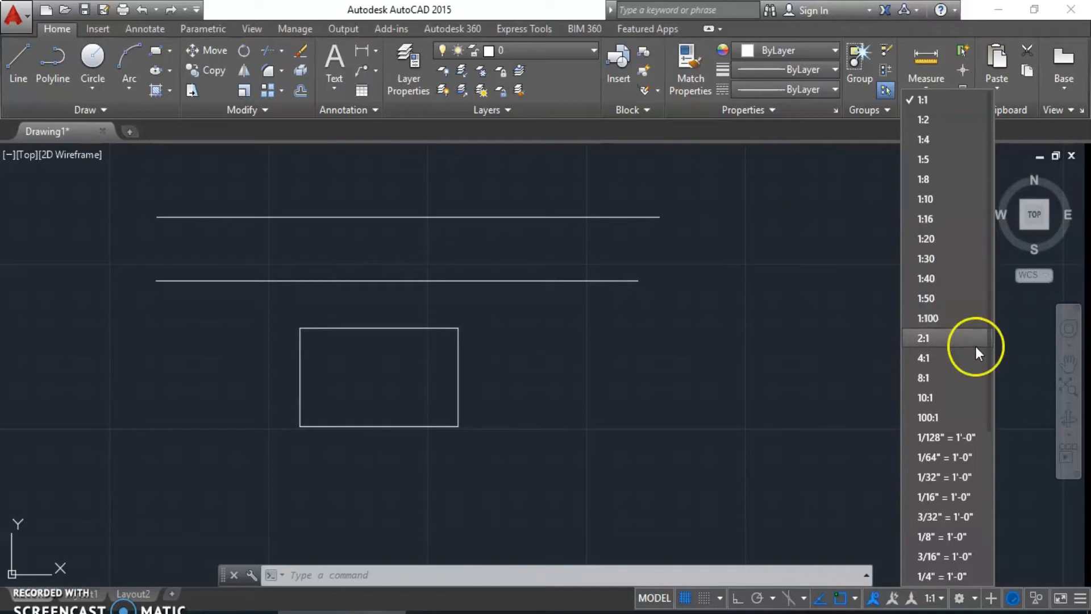
{"action": "scroll", "coordinate": [976, 346], "scroll_direction": "down", "scroll_amount": 4}
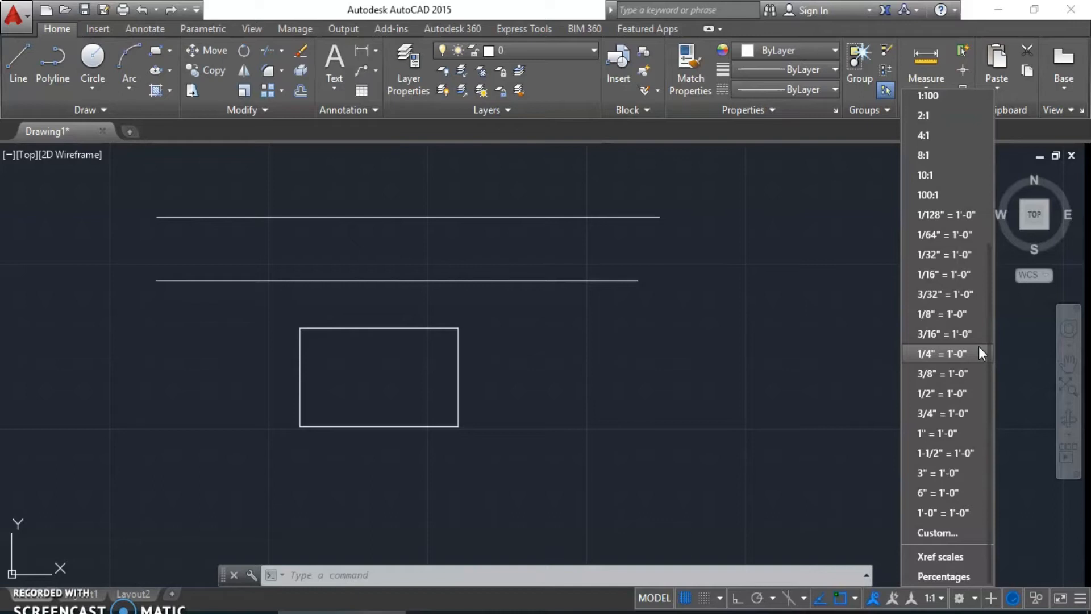
{"action": "scroll", "coordinate": [976, 353], "scroll_direction": "up", "scroll_amount": 3}
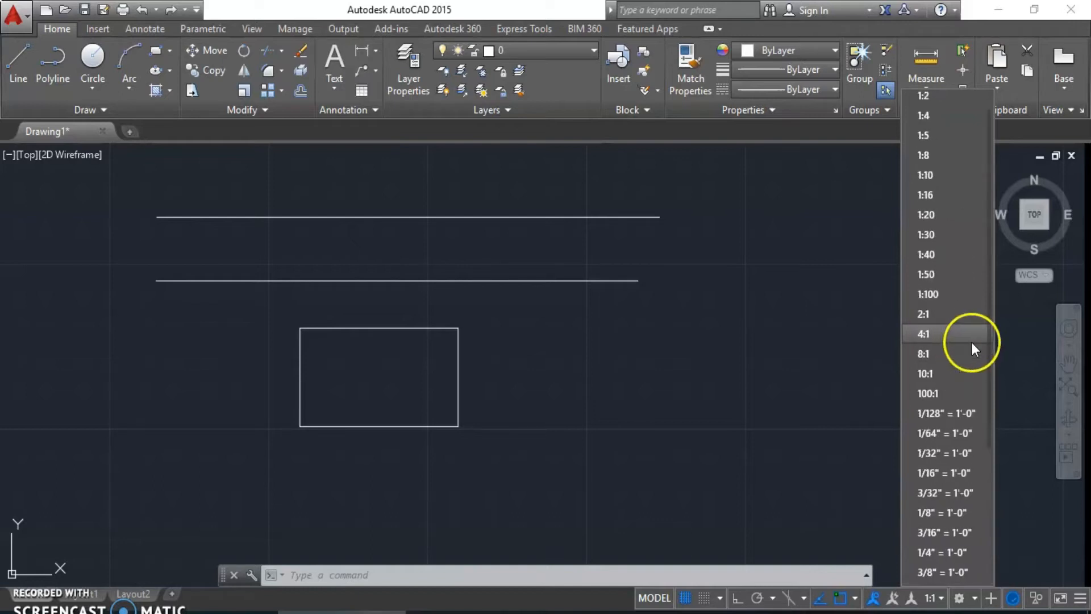
{"action": "scroll", "coordinate": [970, 341], "scroll_direction": "up", "scroll_amount": 1}
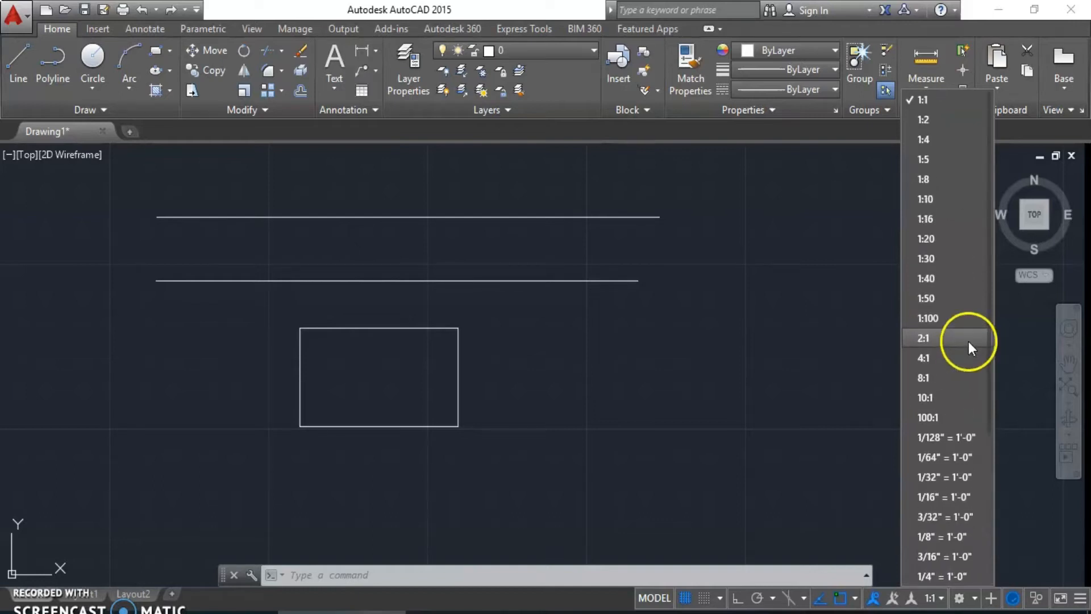
{"action": "left_click", "coordinate": [922, 101]}
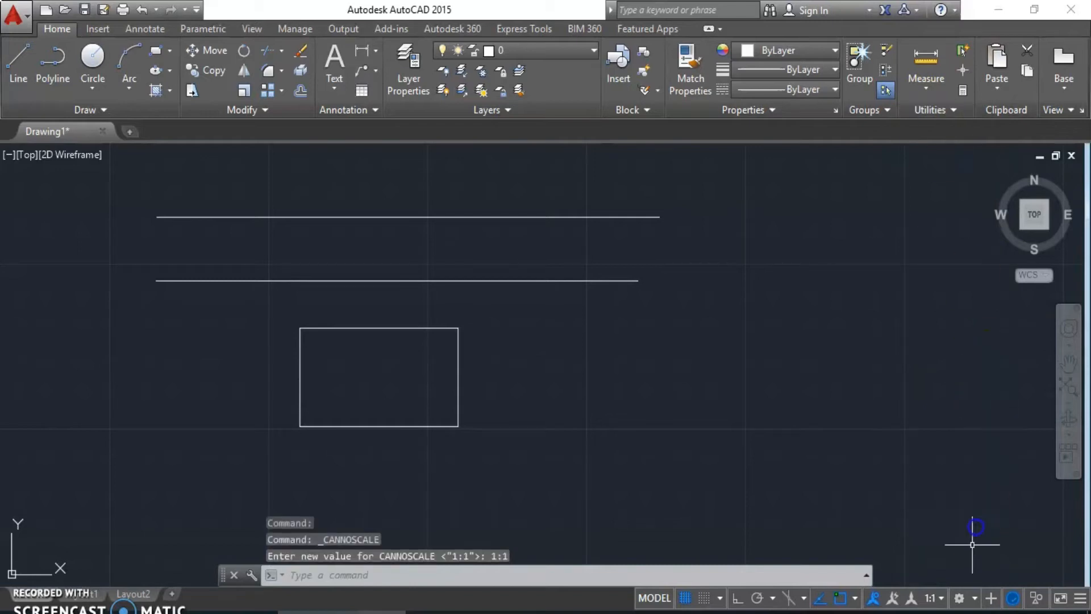
Switch the workspace to 3D Modeling and look over its Modeling and Mesh tool sets
{"action": "left_click", "coordinate": [977, 598]}
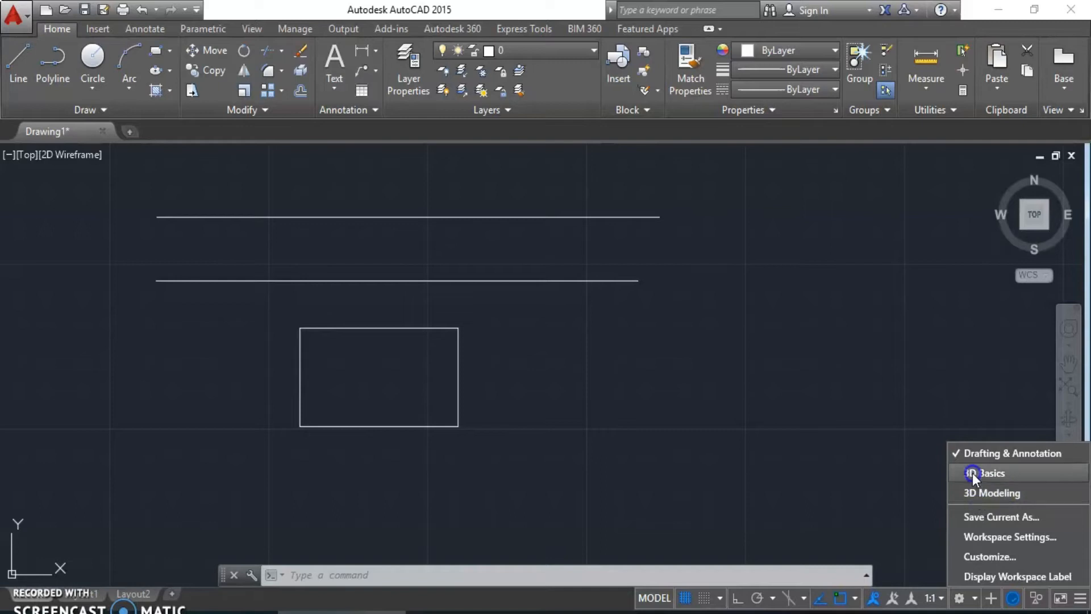
{"action": "left_click", "coordinate": [976, 493]}
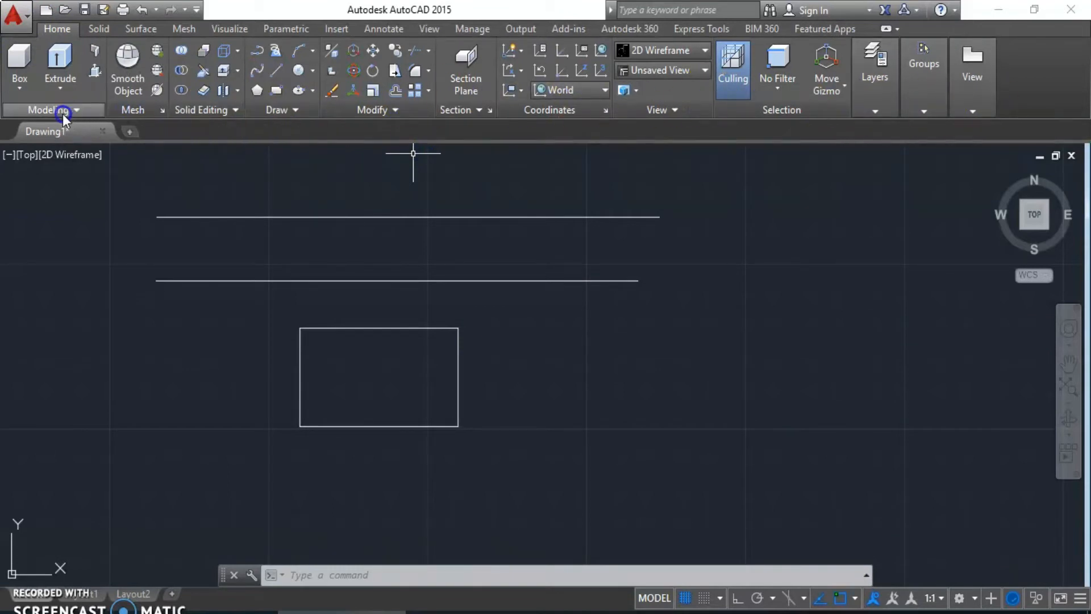
{"action": "left_click", "coordinate": [45, 86]}
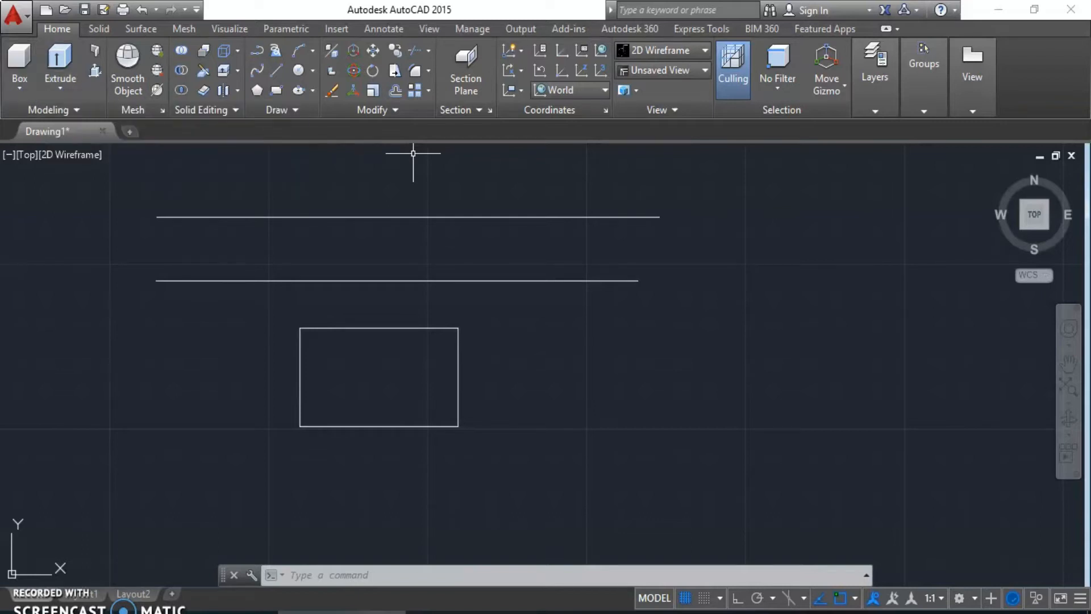
{"action": "left_click", "coordinate": [84, 111]}
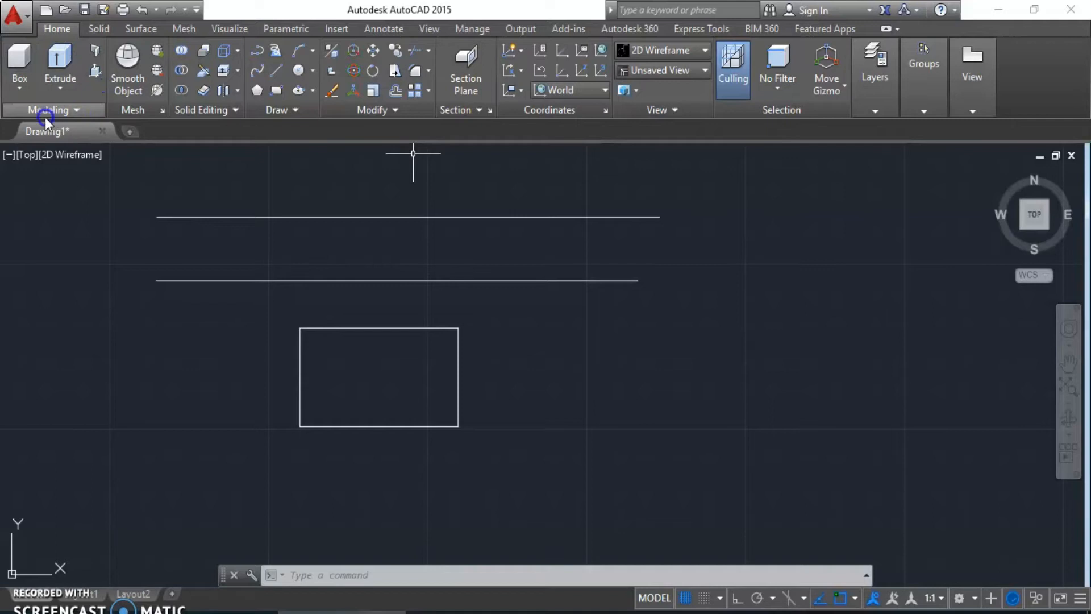
{"action": "left_click", "coordinate": [163, 111]}
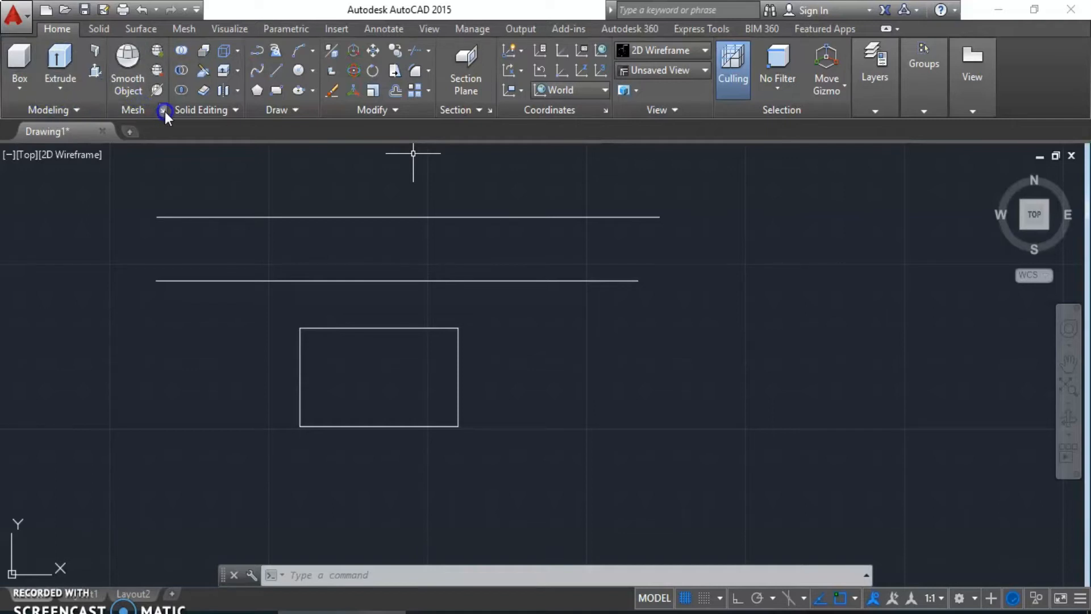
Look over the Selection and Coordinates tool sets of the 3D Modeling workspace
{"action": "left_click", "coordinate": [813, 88]}
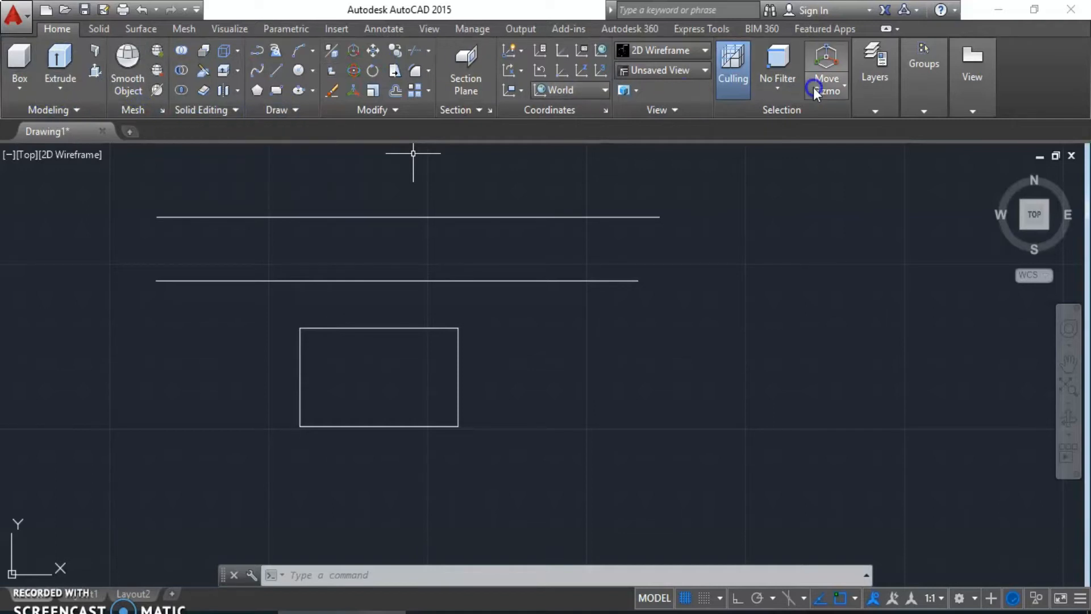
{"action": "left_click", "coordinate": [511, 107]}
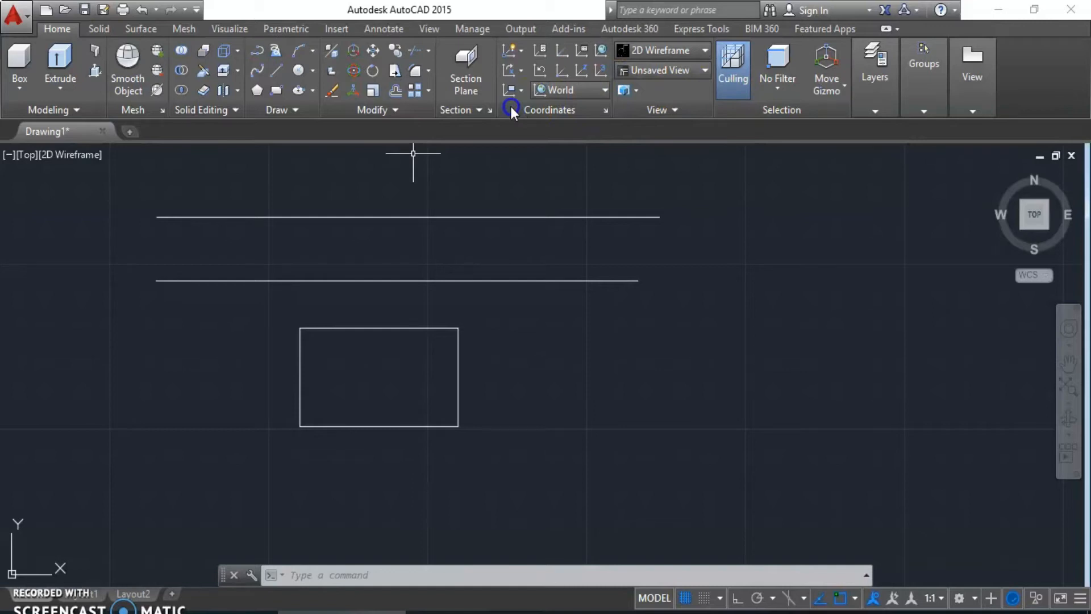
{"action": "left_click", "coordinate": [285, 252]}
Try the Drafting & Annotation workspace on the tilted view, and undo the workspace and view changes
{"action": "mouse_move", "coordinate": [46, 518]}
{"action": "middle_mouse_down"}
{"action": "mouse_move", "coordinate": [121, 415]}
{"action": "mouse_move", "coordinate": [97, 449]}
{"action": "mouse_move", "coordinate": [56, 432]}
{"action": "mouse_move", "coordinate": [43, 420]}
{"action": "mouse_move", "coordinate": [57, 369]}
{"action": "mouse_move", "coordinate": [119, 373]}
{"action": "mouse_move", "coordinate": [127, 349]}
{"action": "mouse_move", "coordinate": [78, 451]}
{"action": "mouse_move", "coordinate": [40, 474]}
{"action": "middle_mouse_up"}
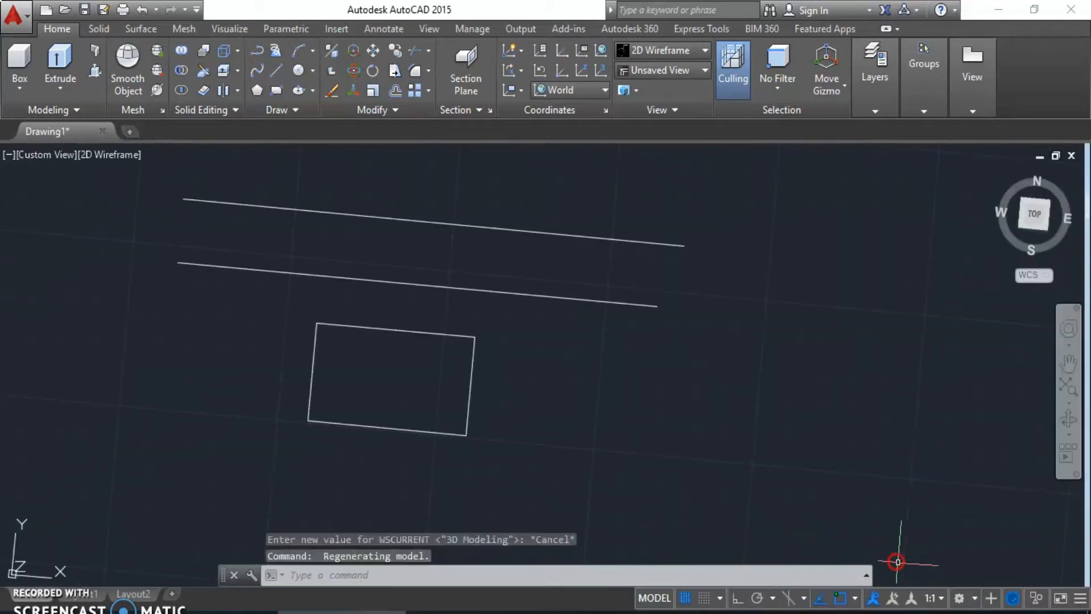
{"action": "left_click", "coordinate": [973, 599]}
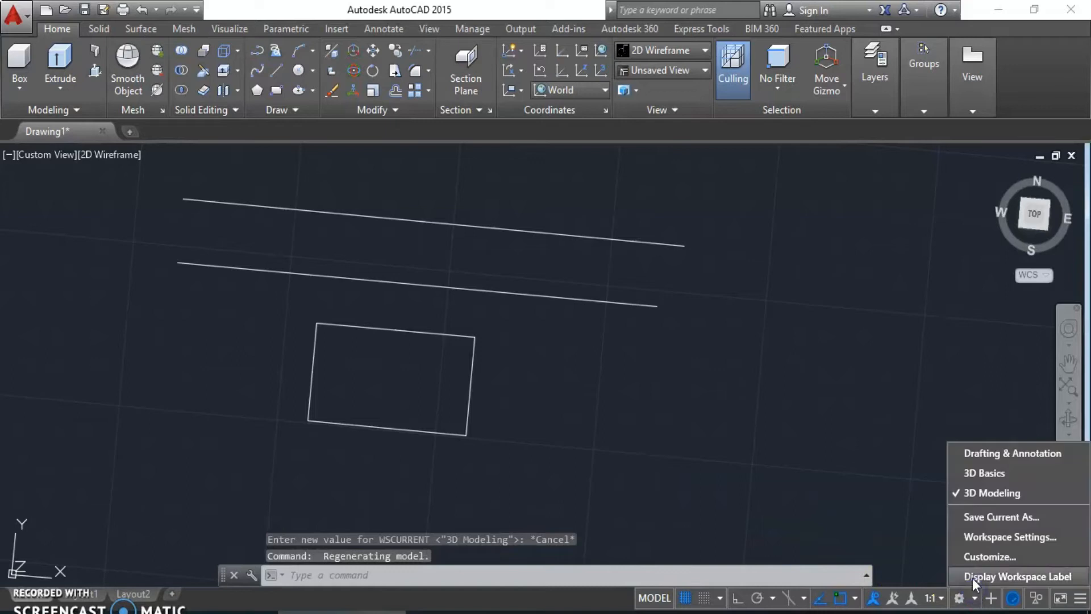
{"action": "left_click", "coordinate": [967, 455]}
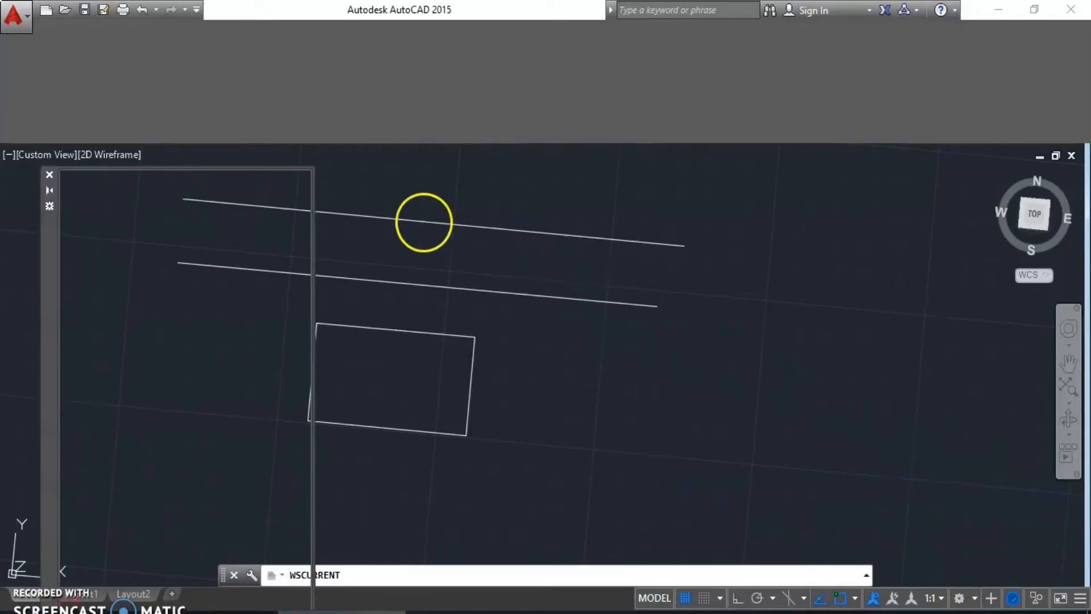
{"action": "key", "text": "ctrl+z"}
{"action": "key", "text": "ctrl+z"}
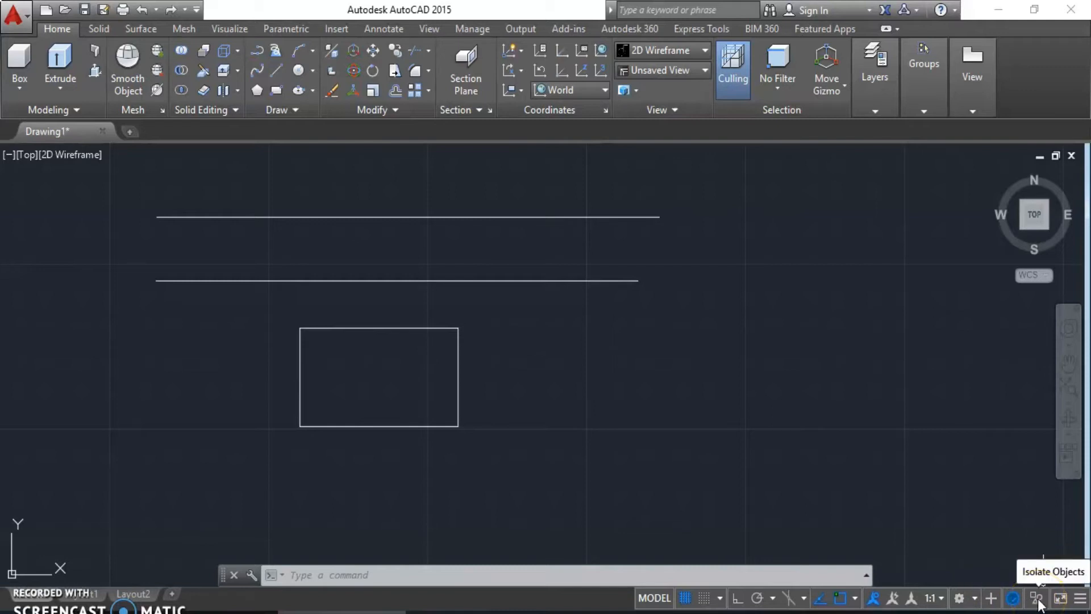
{"action": "left_click", "coordinate": [1074, 605]}
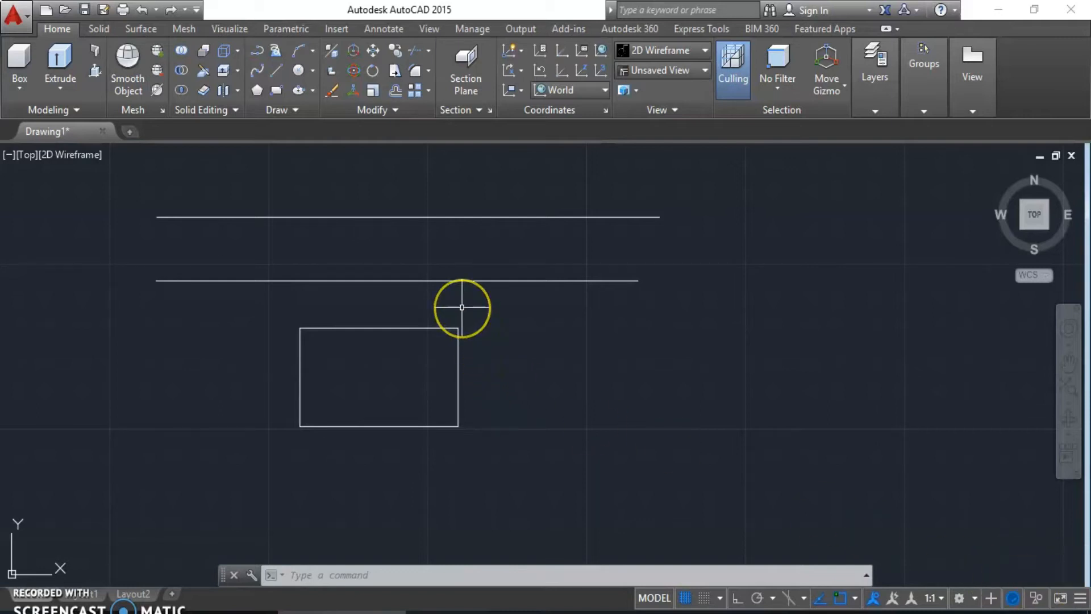
{"action": "mouse_move", "coordinate": [427, 345]}
{"action": "middle_mouse_down"}
{"action": "mouse_move", "coordinate": [534, 345]}
{"action": "mouse_move", "coordinate": [608, 360]}
{"action": "middle_mouse_up"}
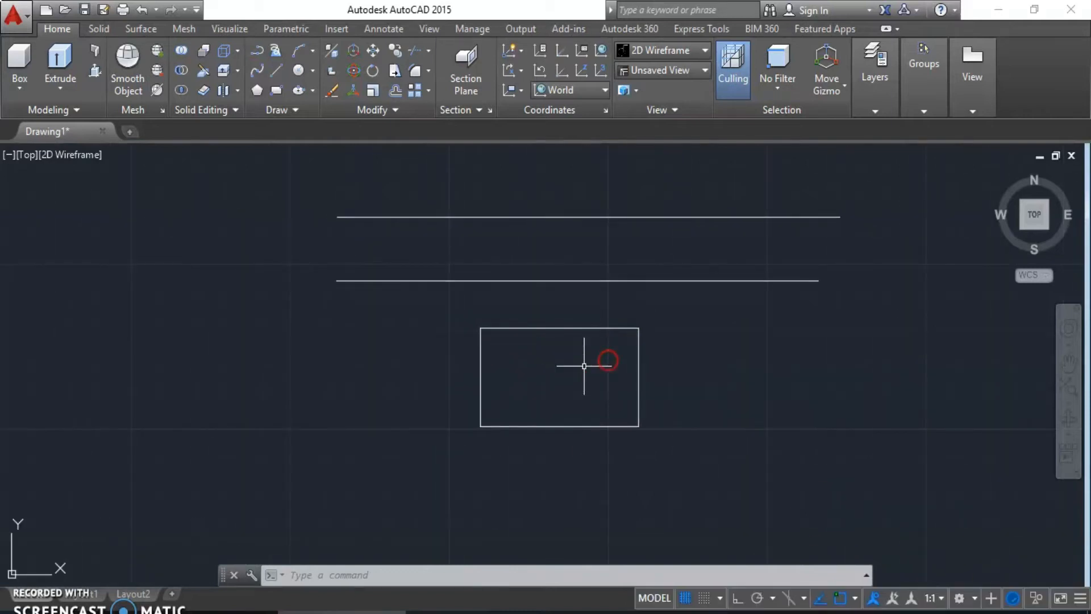
{"action": "left_click", "coordinate": [42, 588]}
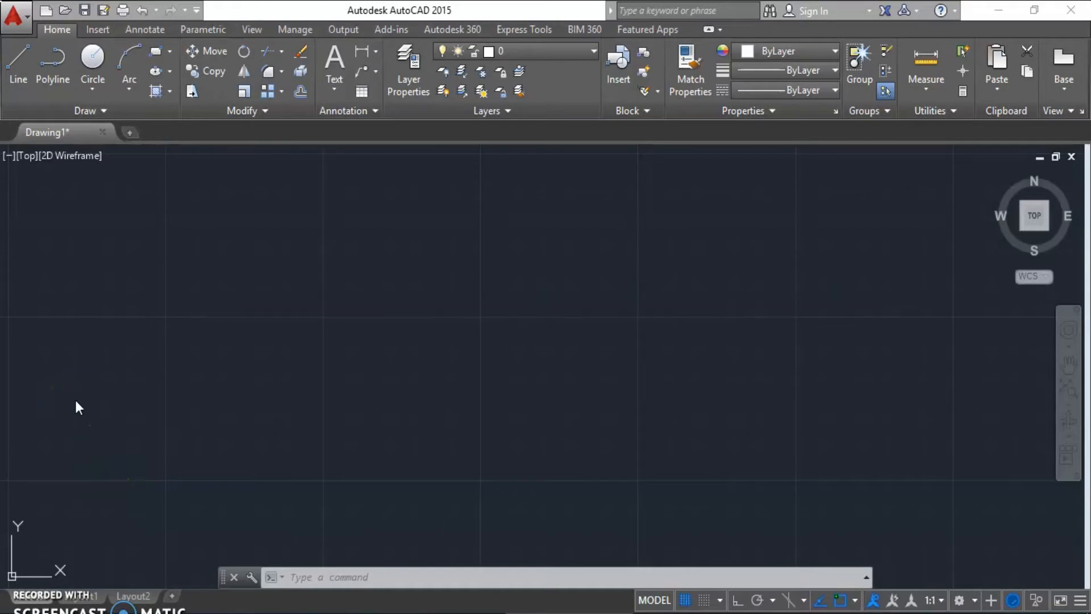
Browse the application's Print and Drawing Utilities commands up to Units, and leave without choosing one
{"action": "left_click", "coordinate": [14, 17]}
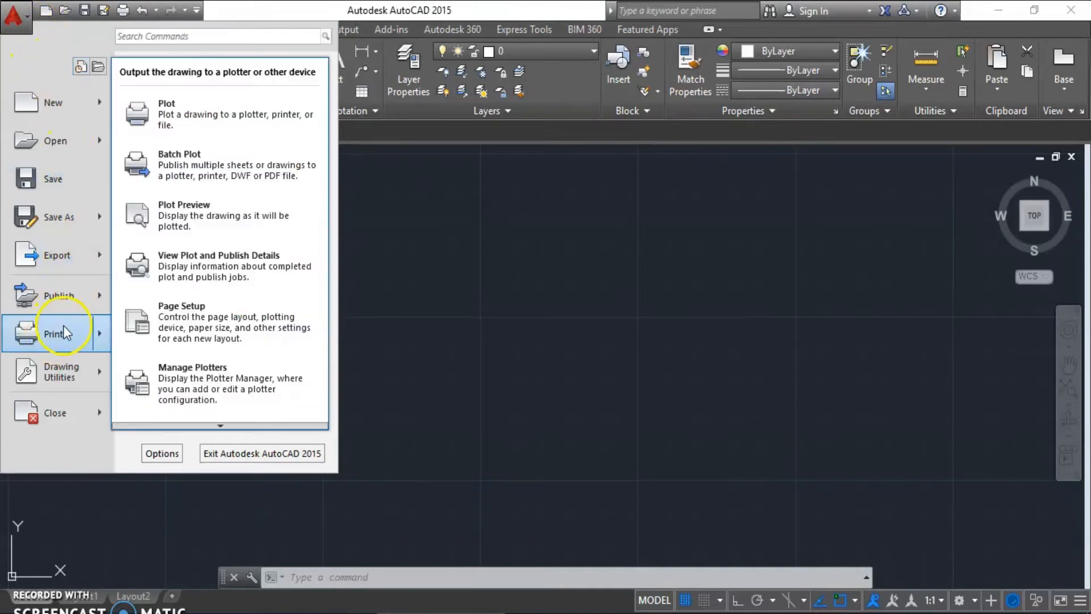
{"action": "mouse_move", "coordinate": [78, 366]}
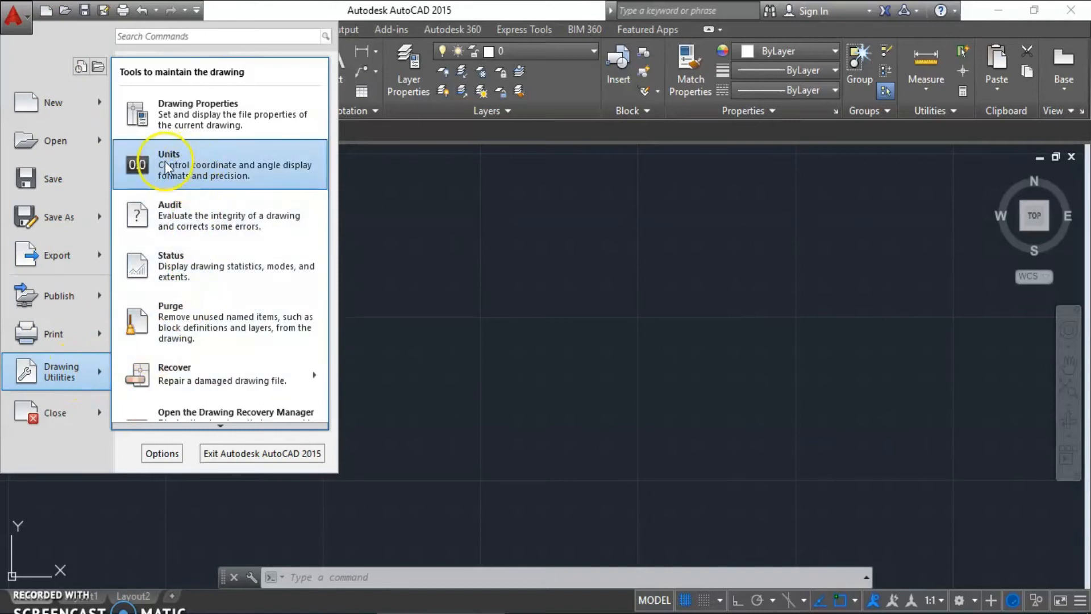
{"action": "left_click", "coordinate": [425, 251]}
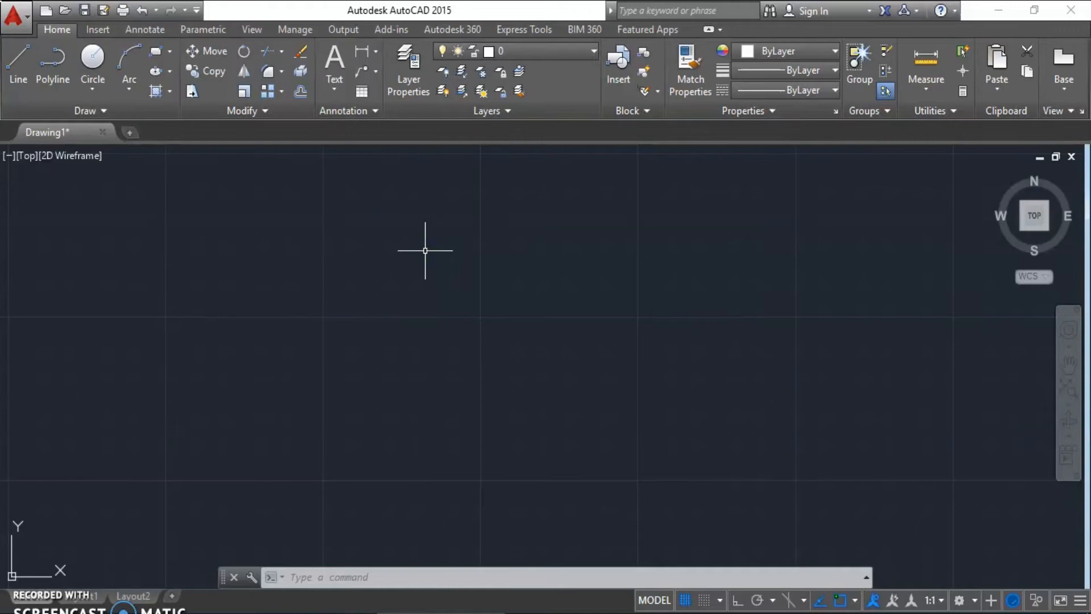
Start the Units command and set the length type to Decimal with a precision of 0.00
{"action": "type", "text": "UN"}
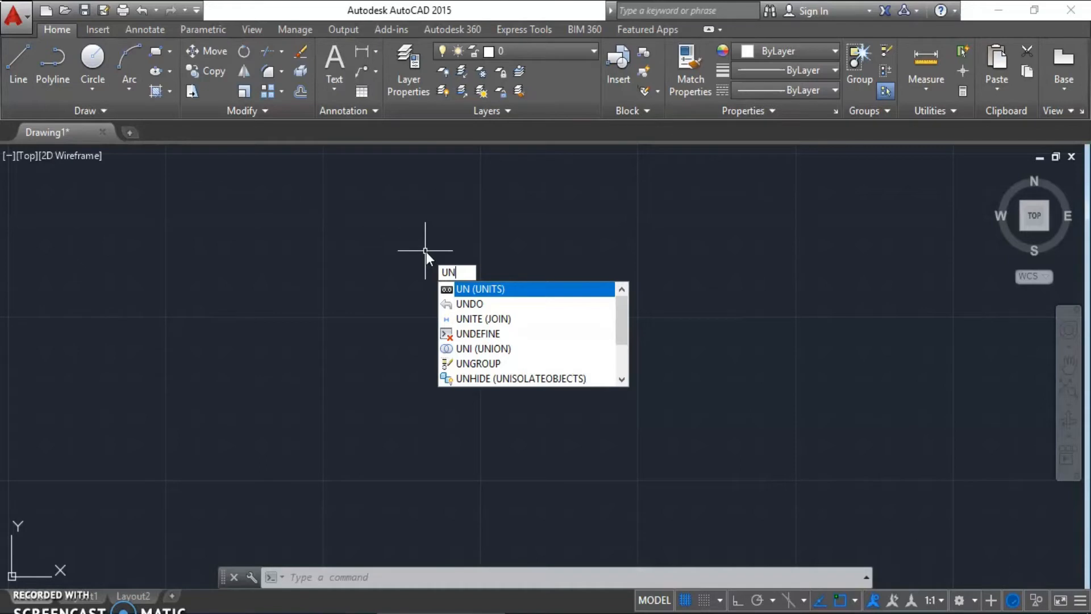
{"action": "key", "text": "Return"}
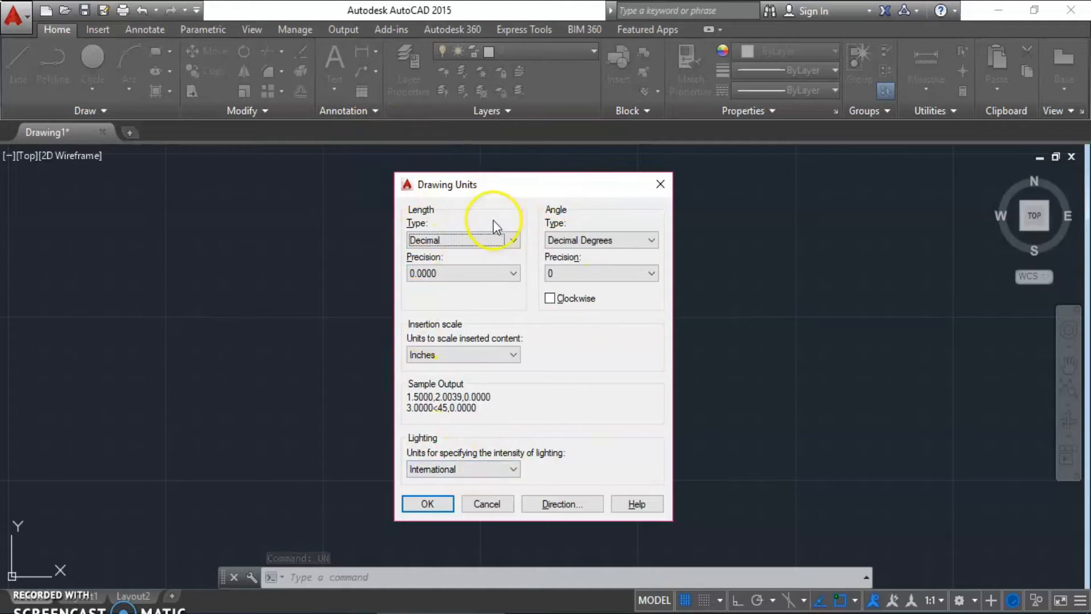
{"action": "left_click", "coordinate": [510, 241]}
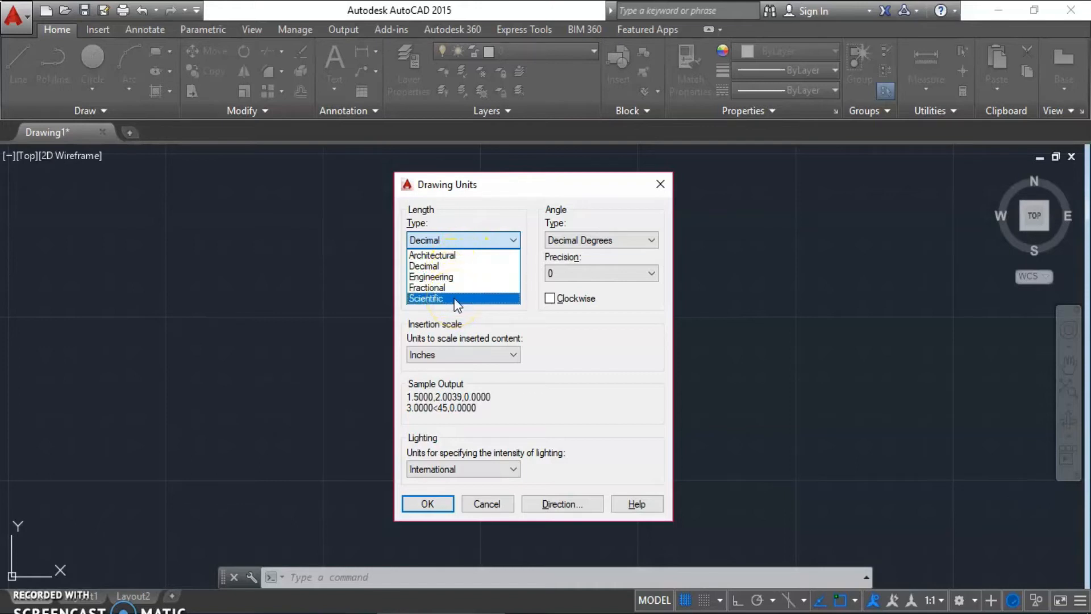
{"action": "left_click", "coordinate": [455, 267]}
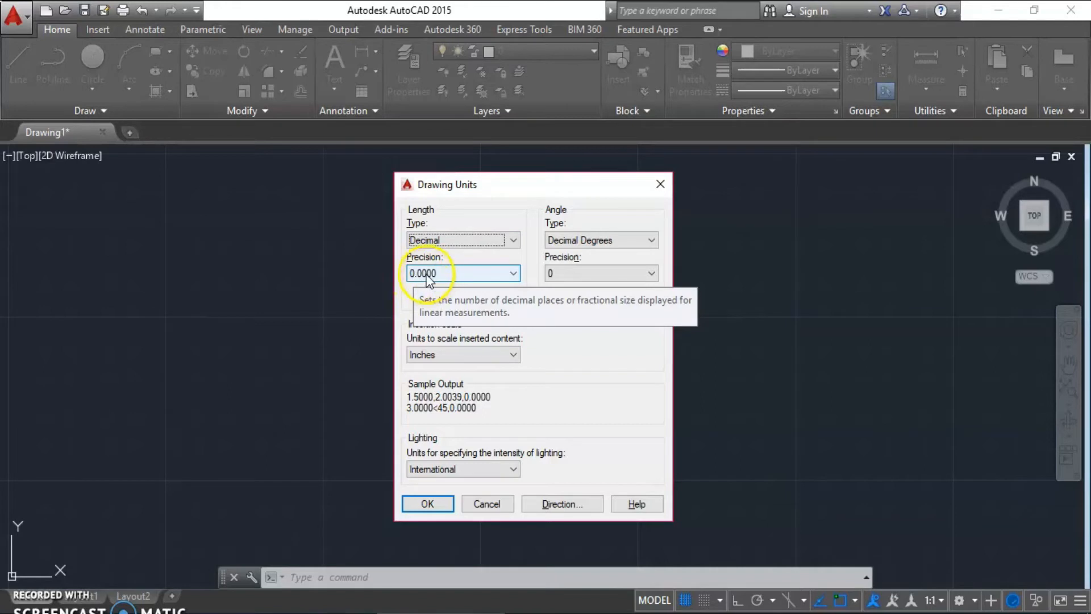
{"action": "left_click", "coordinate": [461, 273]}
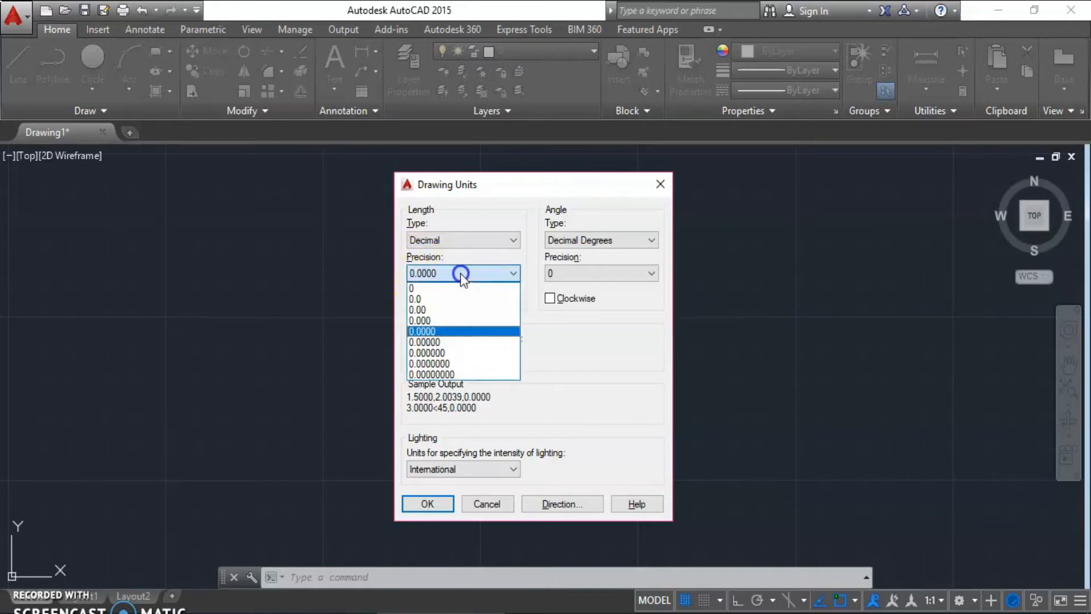
{"action": "left_click", "coordinate": [453, 310]}
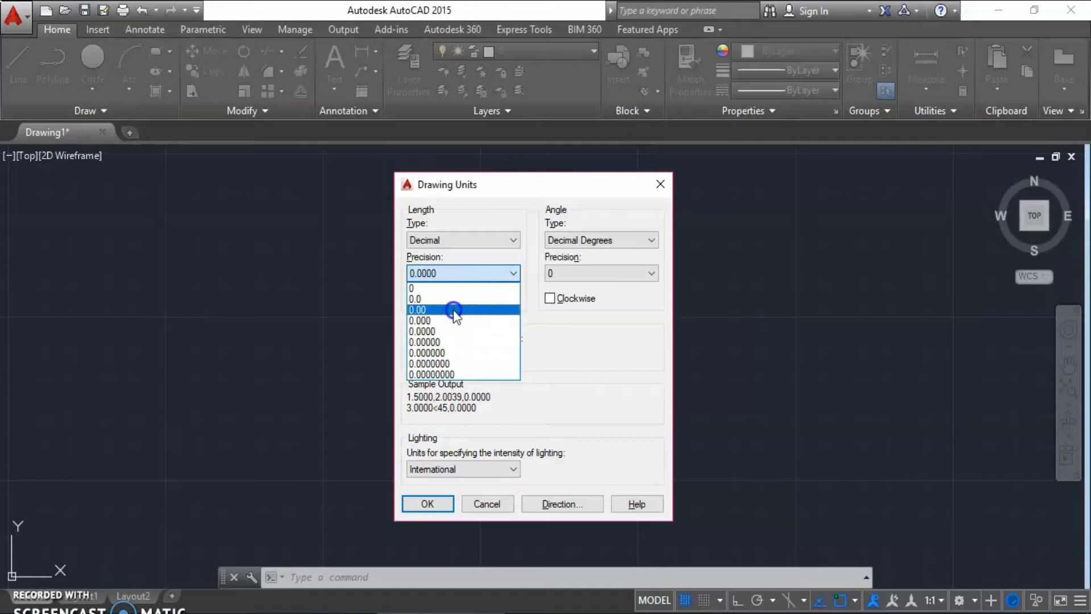
{"action": "left_click", "coordinate": [454, 310]}
Set the angle type to Decimal Degrees and keep its precision at 0
{"action": "left_click", "coordinate": [577, 241]}
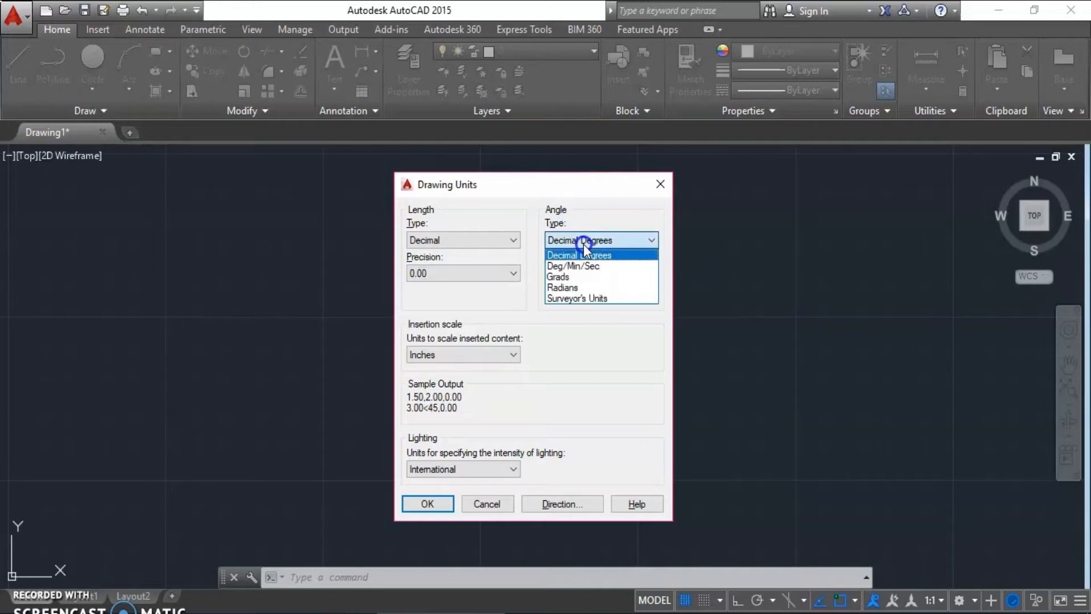
{"action": "left_click", "coordinate": [618, 256]}
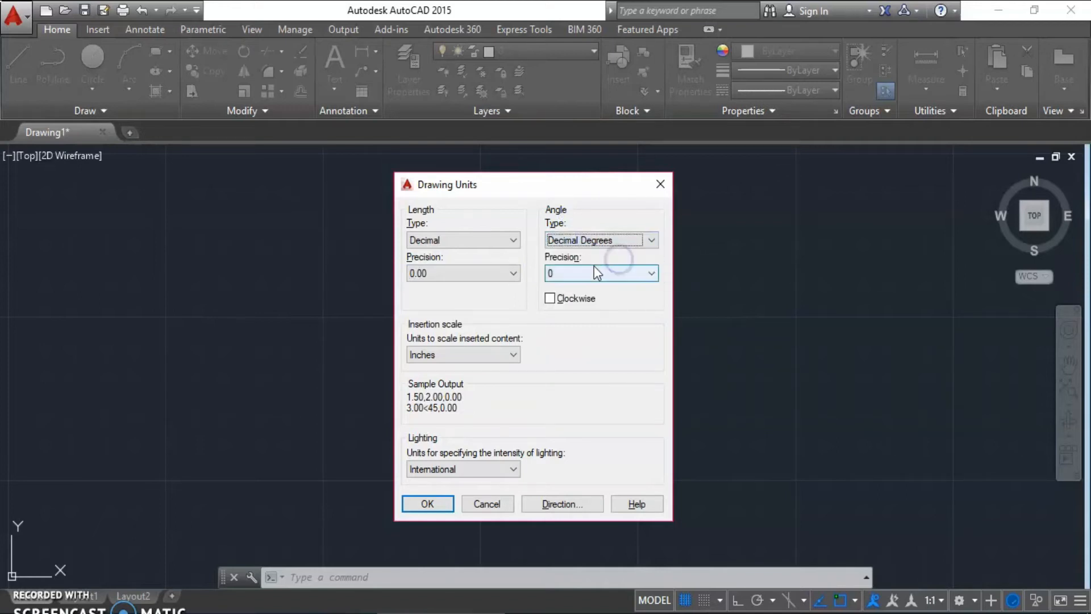
{"action": "left_click", "coordinate": [595, 272]}
{"action": "left_click", "coordinate": [591, 272]}
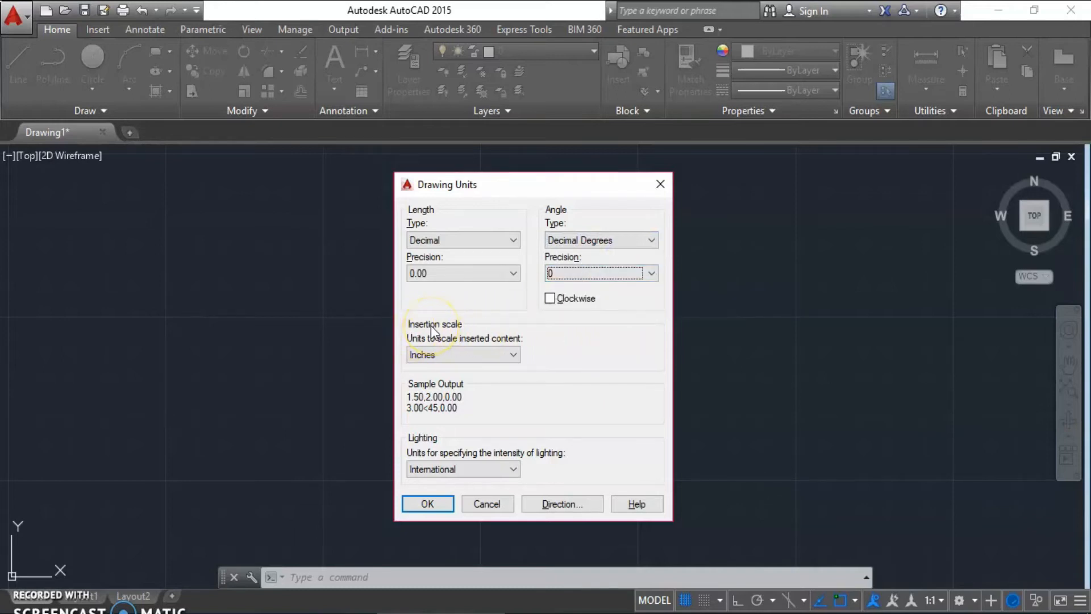
Set the insertion scale to Centimeters, keep the lighting units at International, and apply the drawing units
{"action": "left_click", "coordinate": [464, 355]}
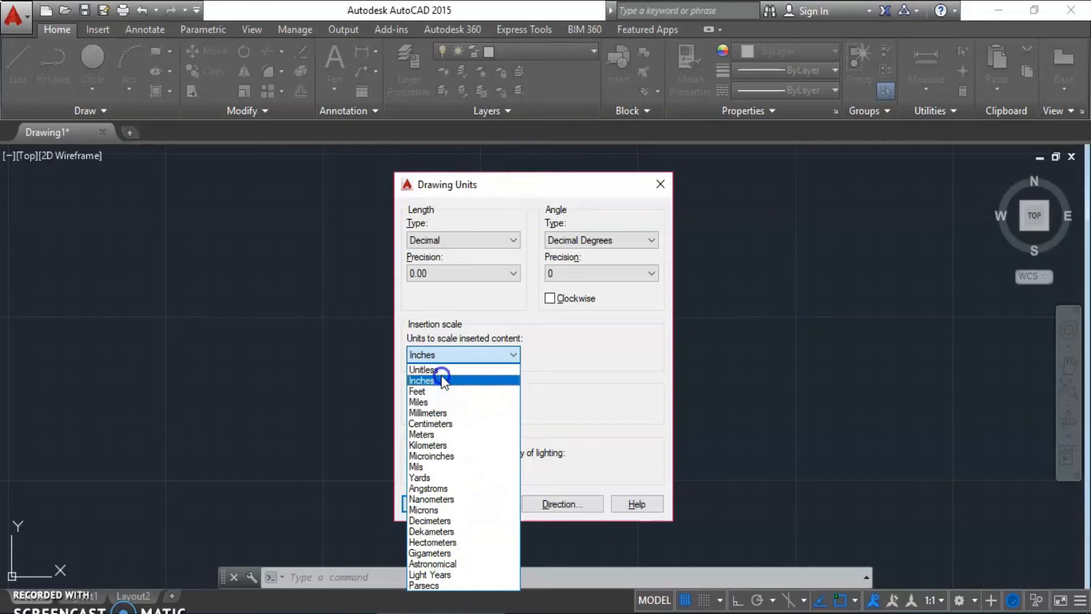
{"action": "left_click", "coordinate": [479, 423]}
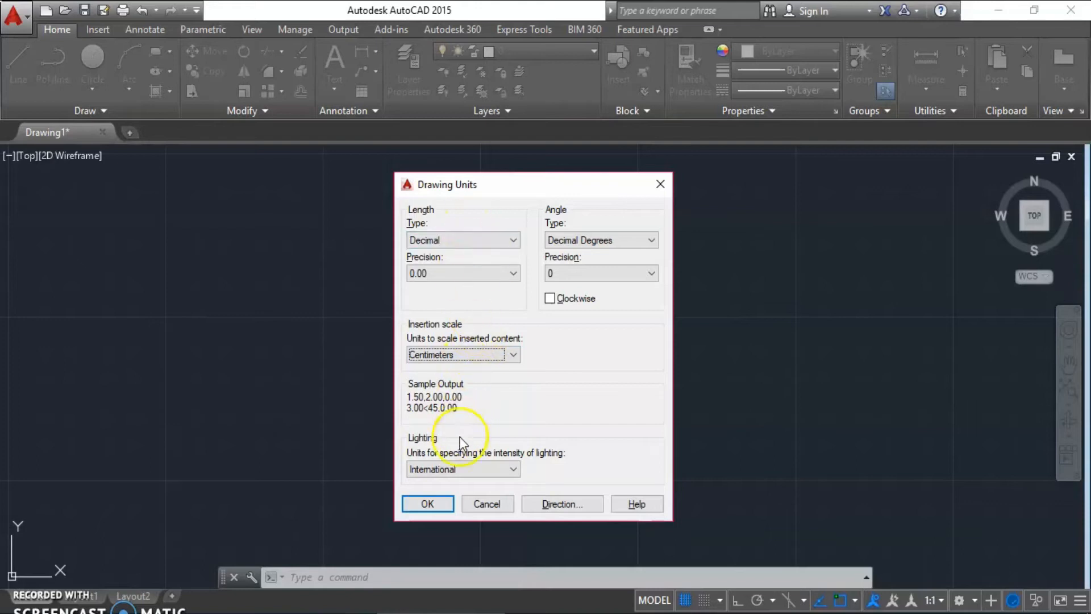
{"action": "left_click", "coordinate": [491, 464]}
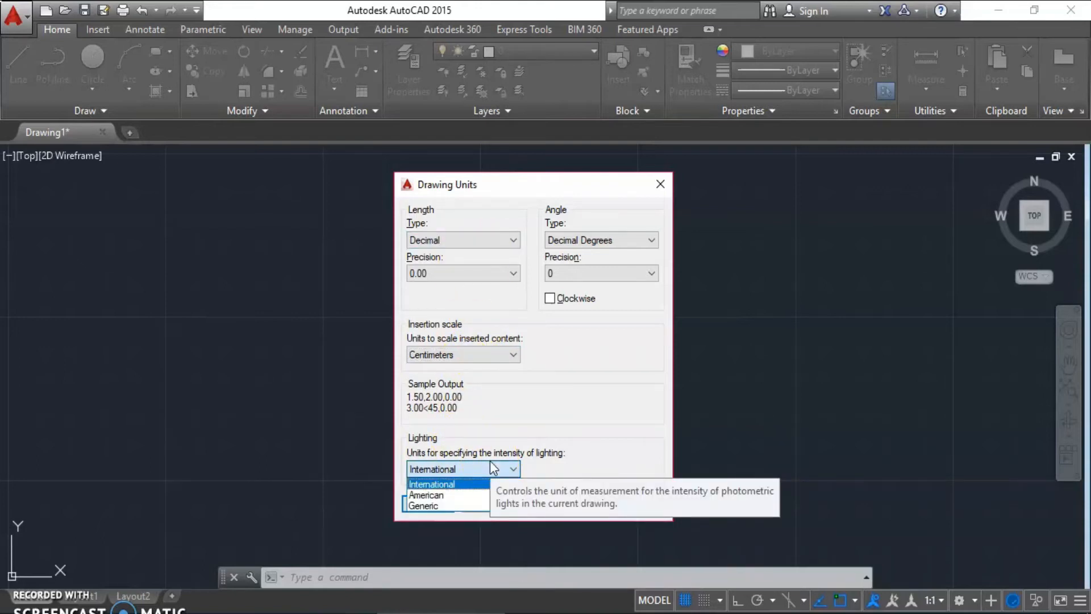
{"action": "left_click", "coordinate": [490, 460]}
{"action": "left_click", "coordinate": [427, 504]}
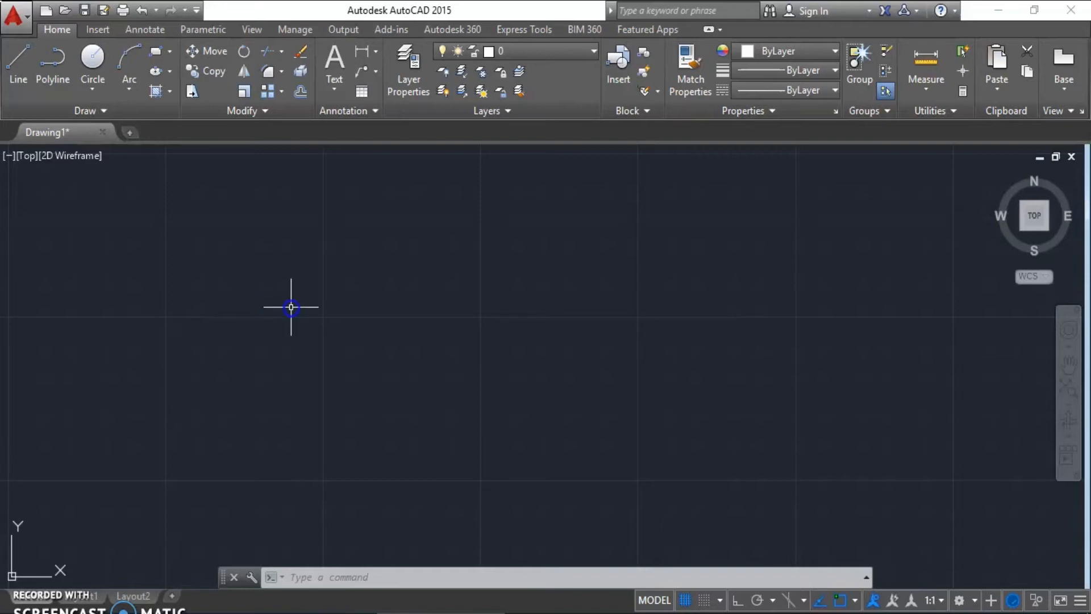
Look over the additional drawing tools in the expanded Draw tool set
{"action": "left_click", "coordinate": [200, 276]}
{"action": "left_click", "coordinate": [258, 318]}
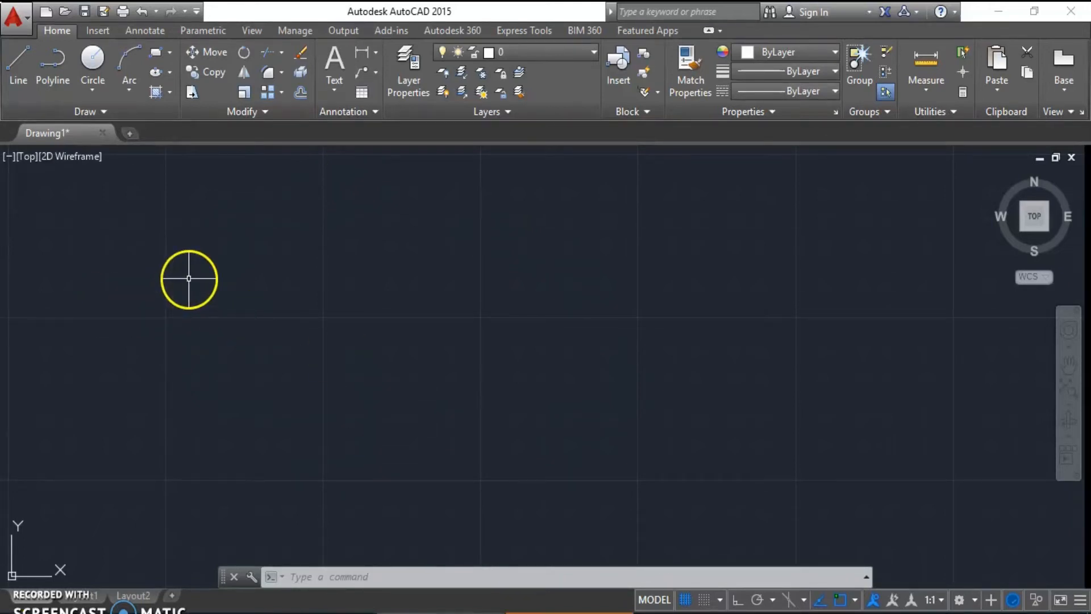
{"action": "left_click", "coordinate": [72, 113]}
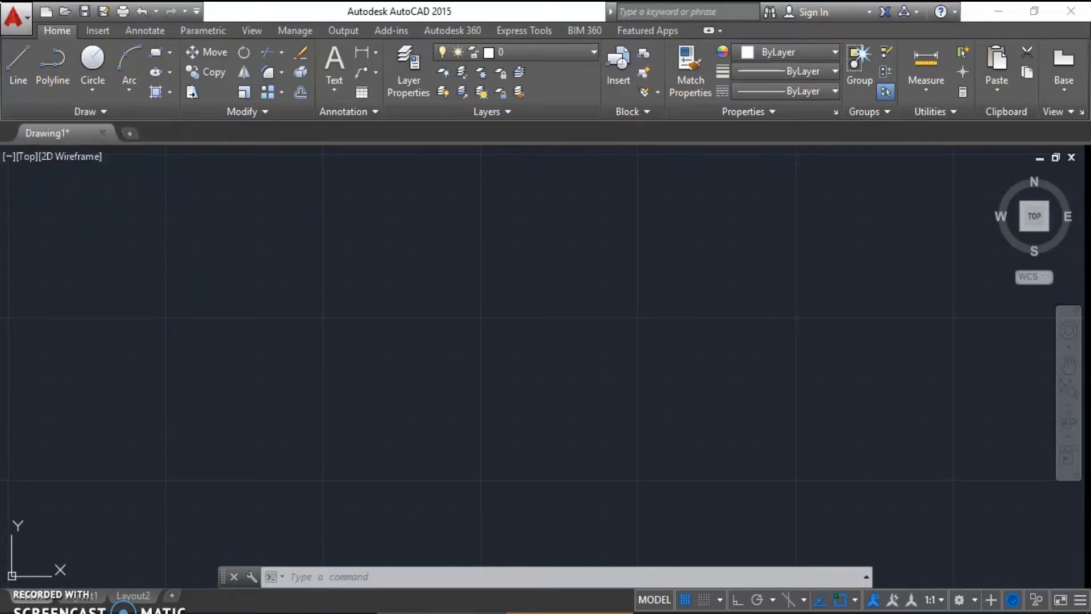
{"action": "left_click", "coordinate": [108, 111]}
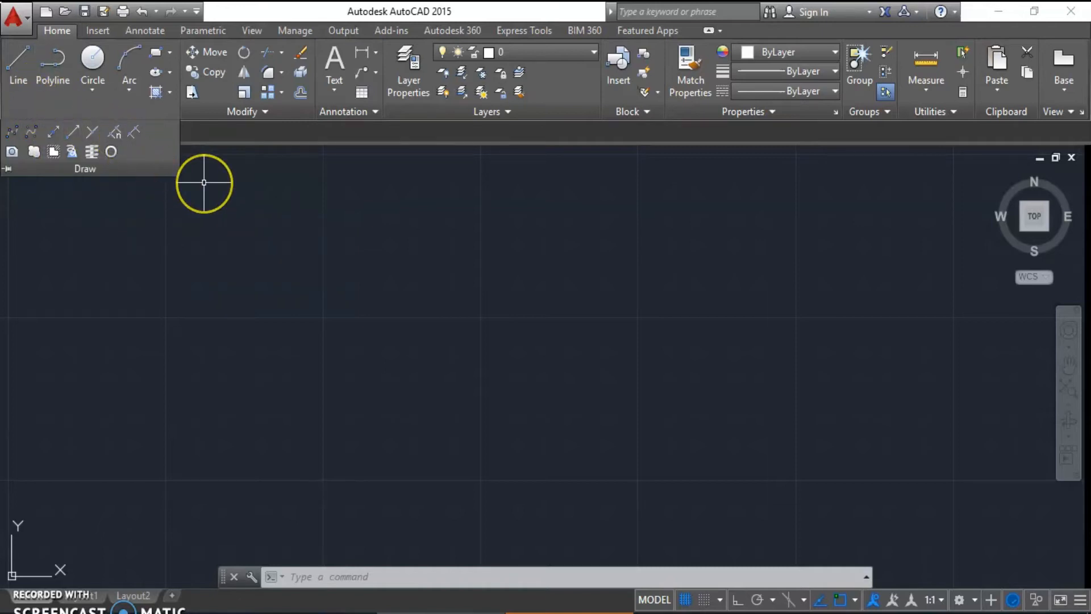
{"action": "key", "text": "Escape"}
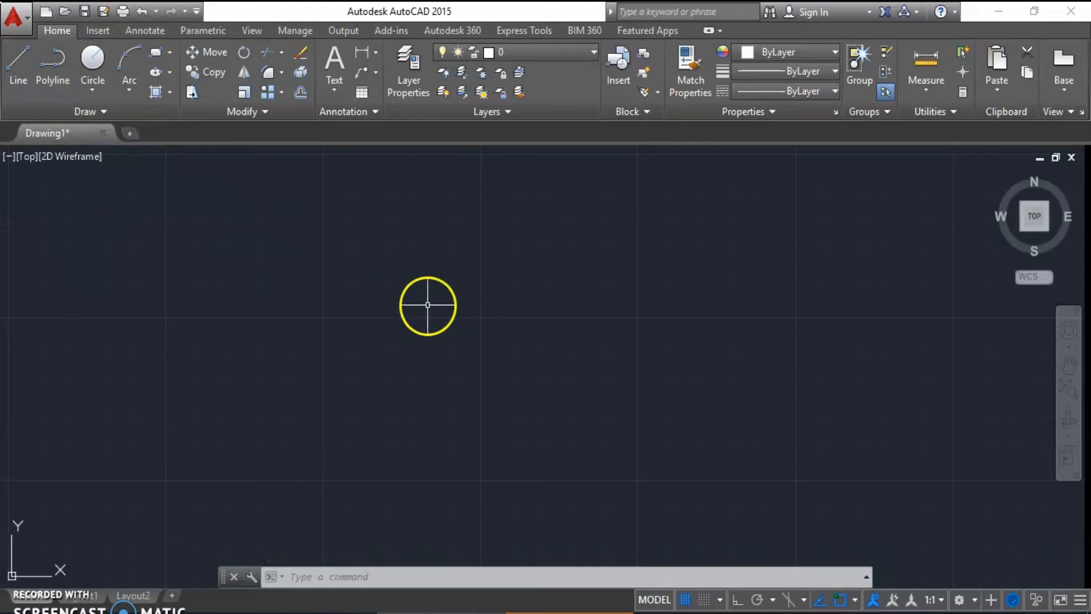
{"action": "type", "text": "L"}
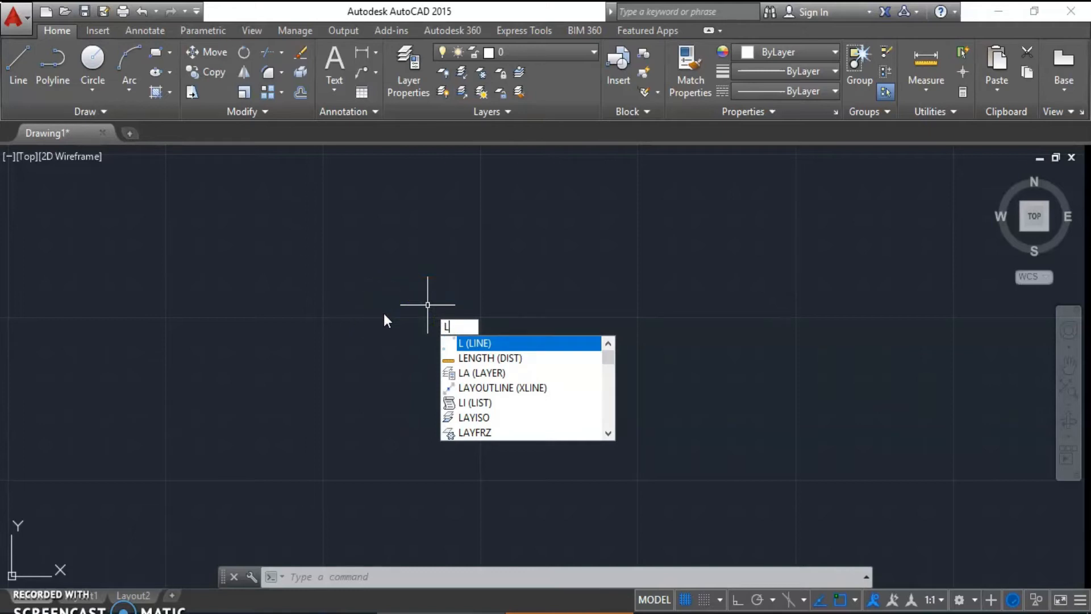
{"action": "key", "text": "Return"}
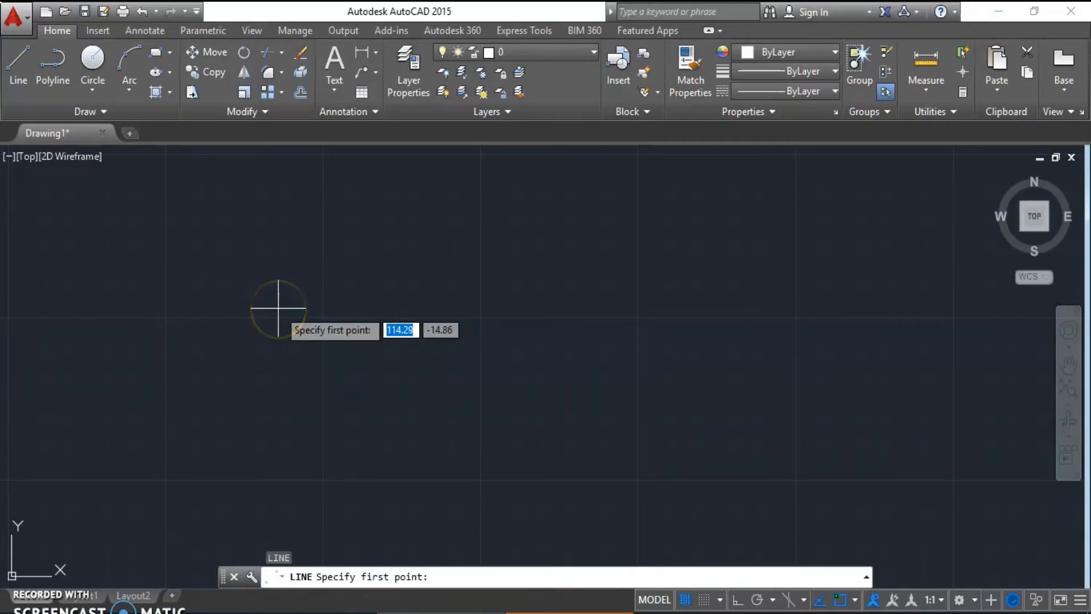
{"action": "left_click", "coordinate": [234, 289]}
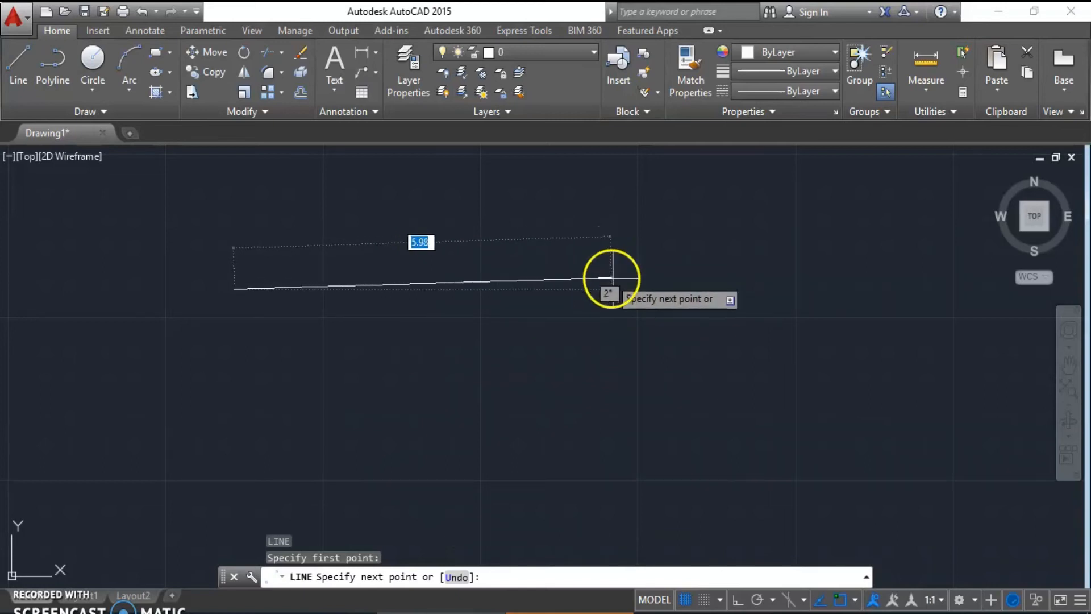
{"action": "key", "text": "F8"}
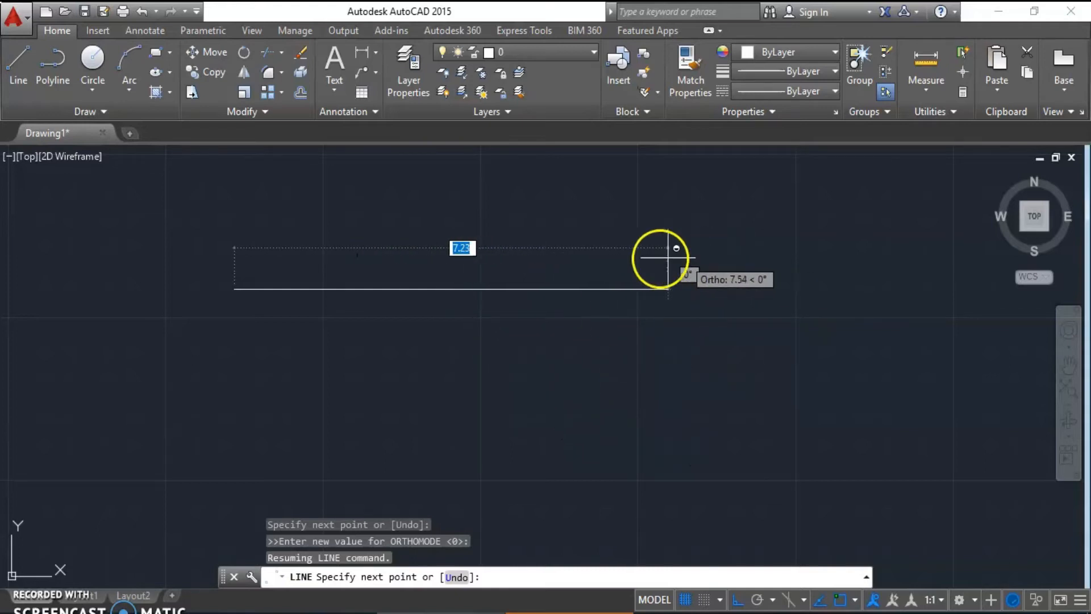
{"action": "key", "text": "F8"}
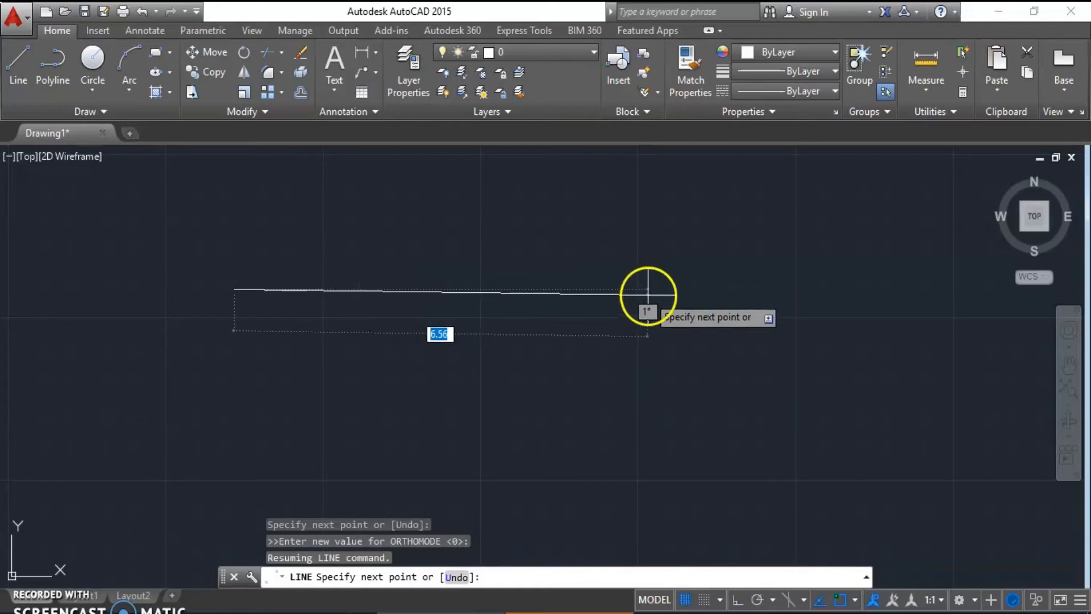
{"action": "left_click", "coordinate": [644, 274]}
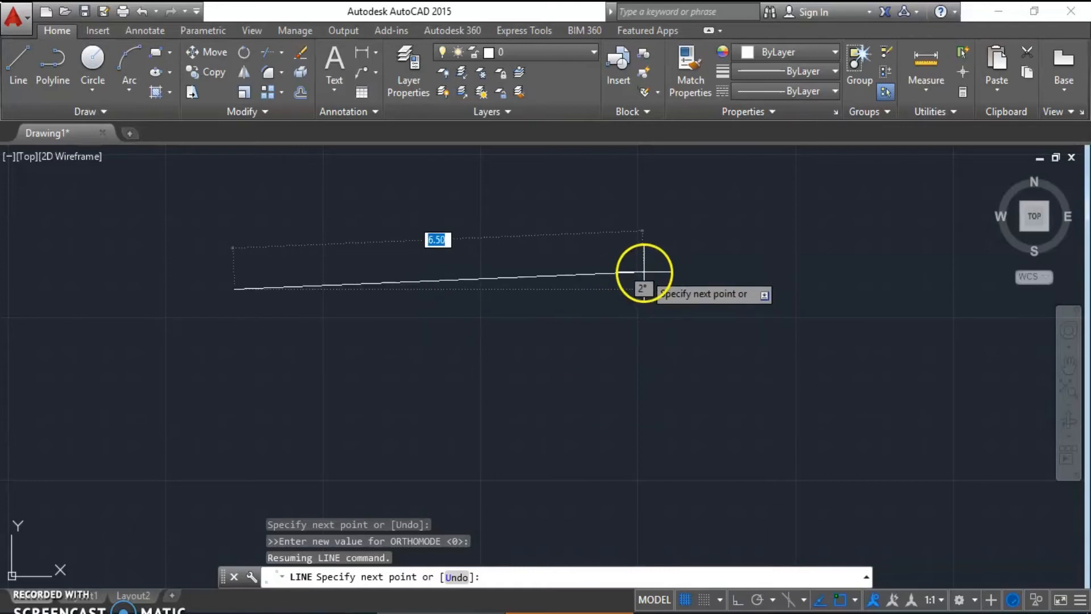
{"action": "key", "text": "Escape"}
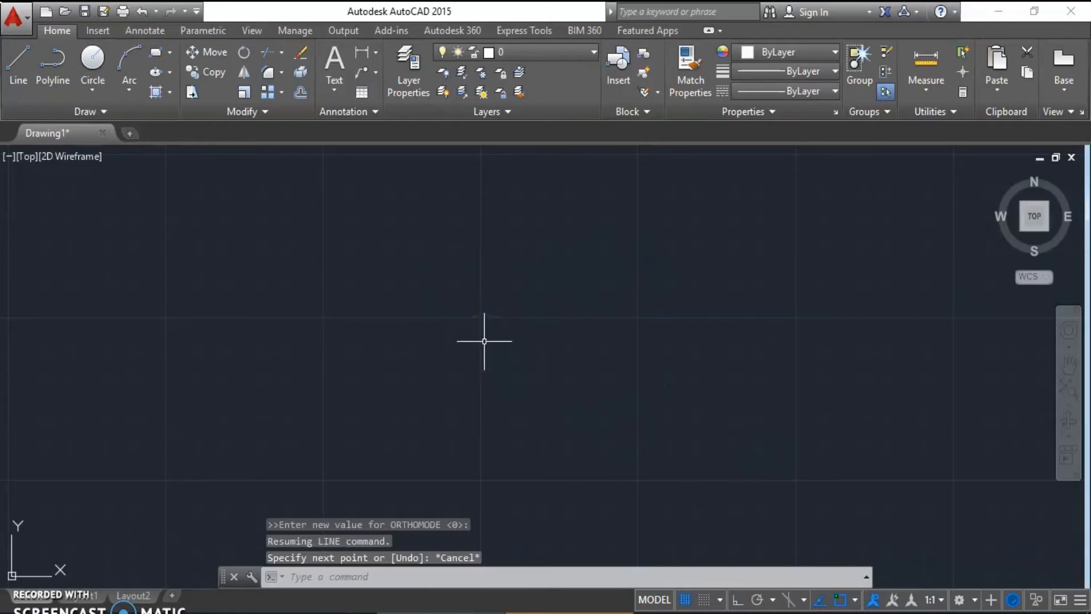
{"action": "left_click", "coordinate": [646, 419]}
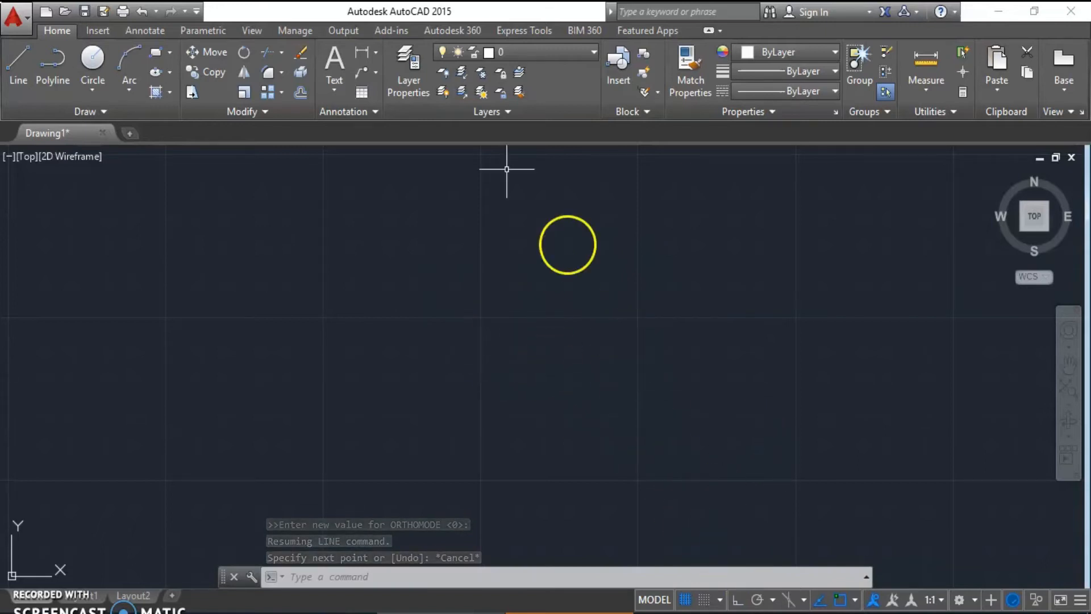
Turn Ortho mode on with the ORTHO command after switching it on and off once
{"action": "left_click", "coordinate": [735, 601]}
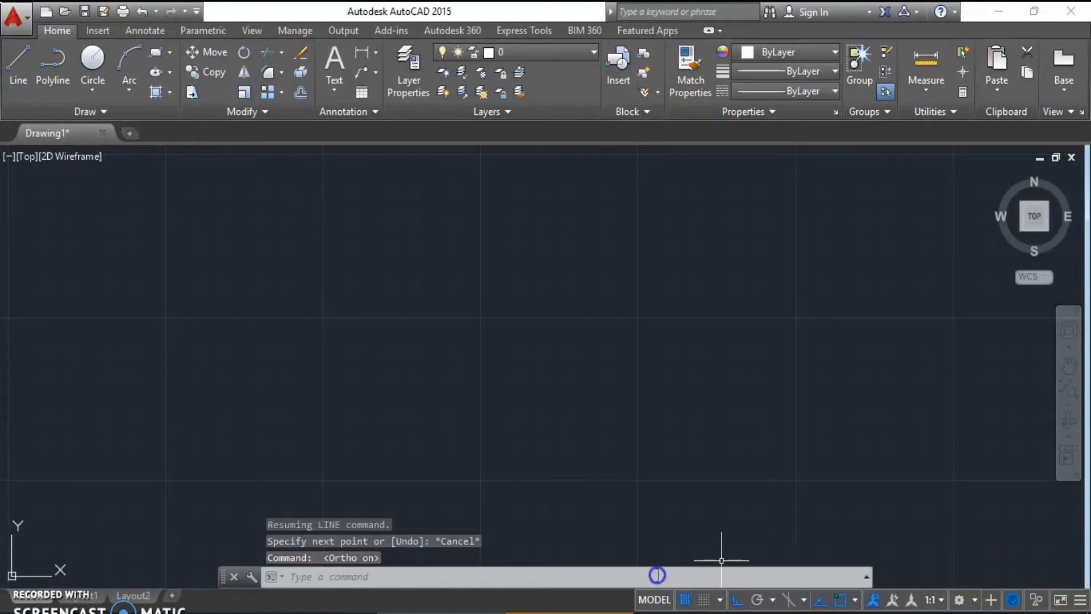
{"action": "left_click", "coordinate": [737, 601]}
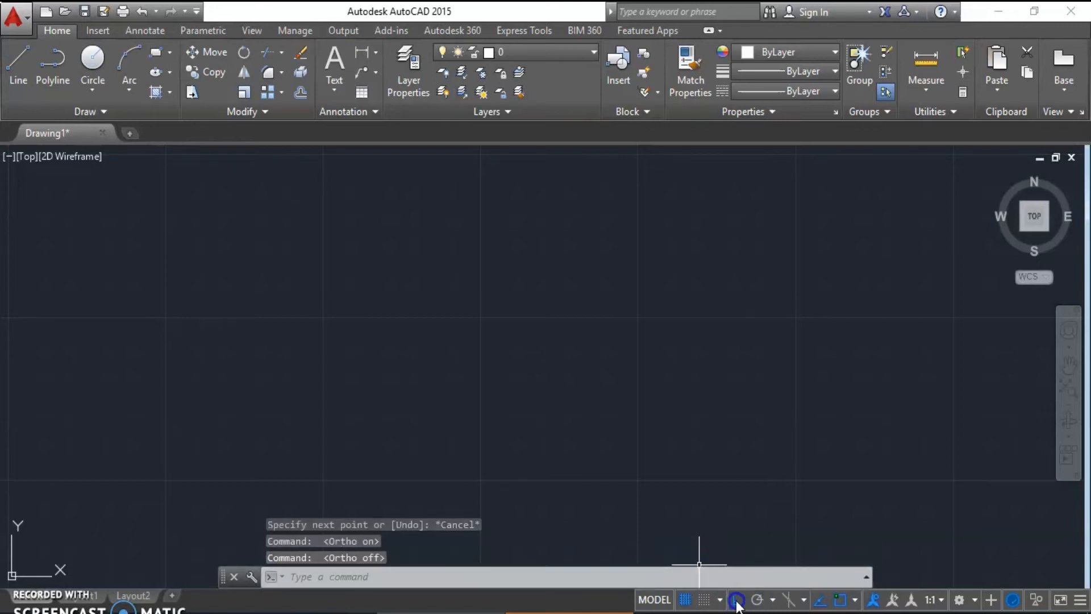
{"action": "type", "text": "ORTHO"}
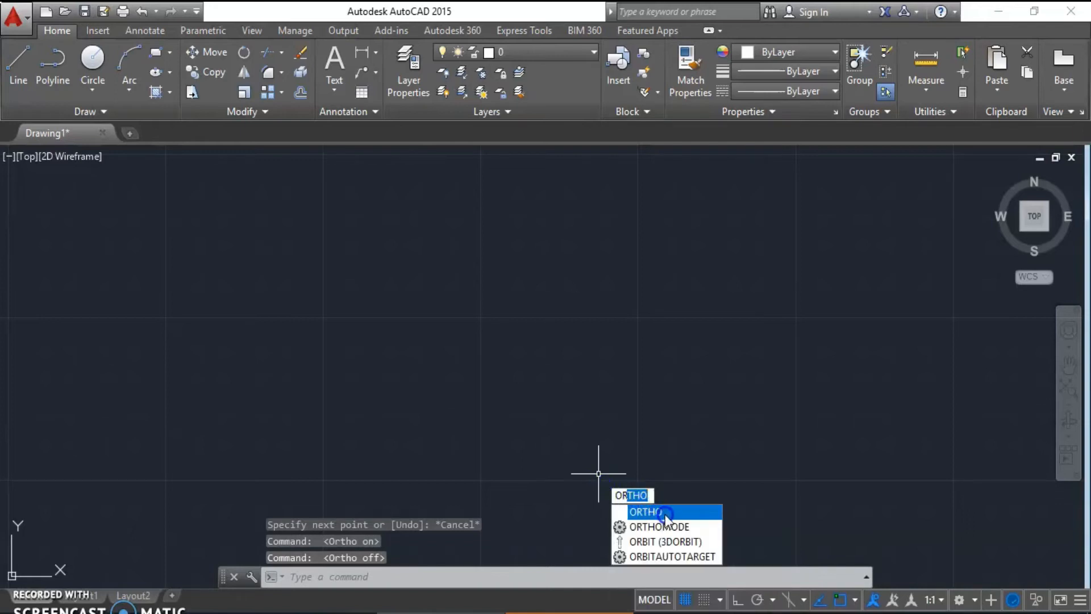
{"action": "left_click", "coordinate": [660, 512]}
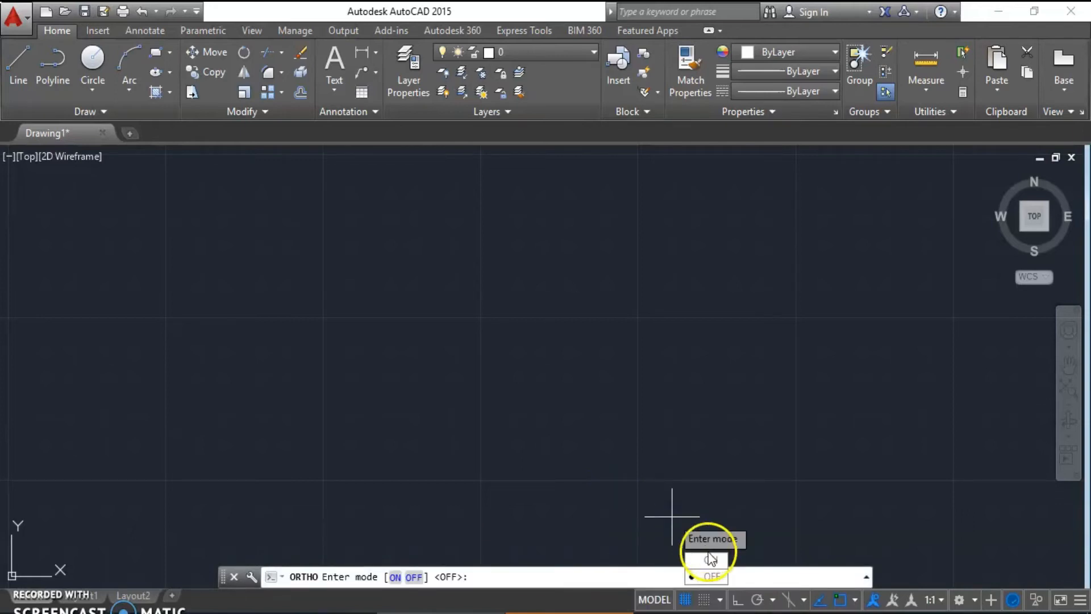
{"action": "left_click", "coordinate": [708, 561]}
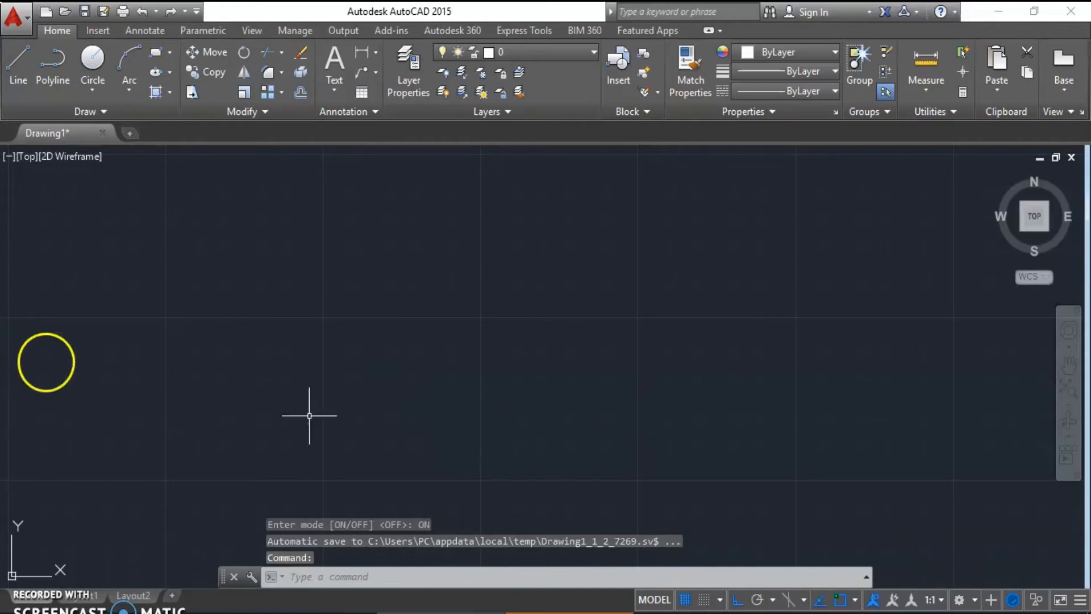
Draw a 6.00 horizontal line to the right and a 4.00 vertical line down from its end
{"action": "type", "text": "l"}
{"action": "key", "text": "Return"}
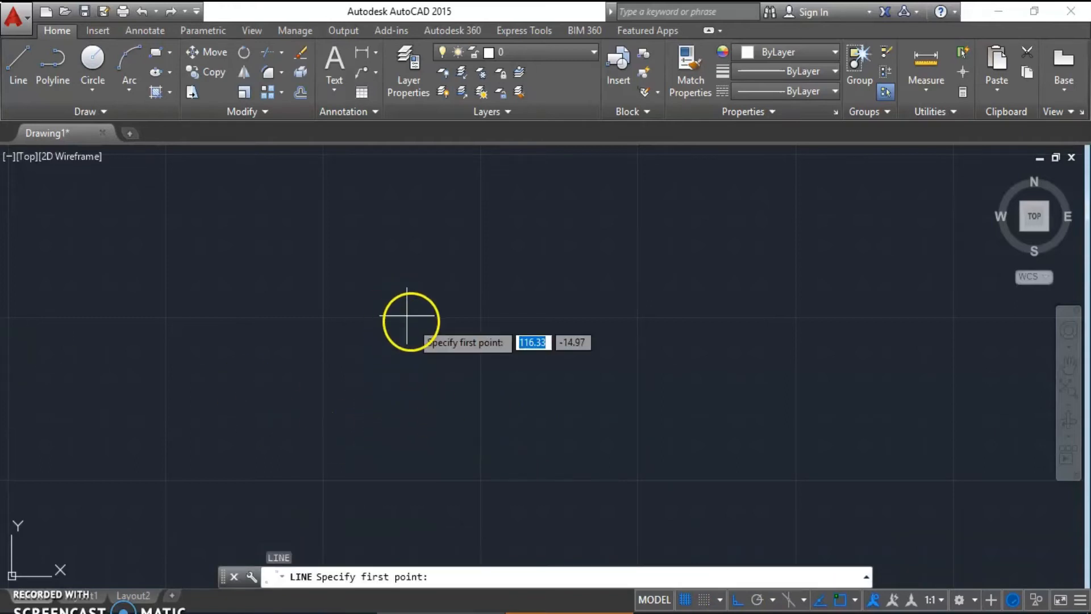
{"action": "left_click", "coordinate": [336, 294]}
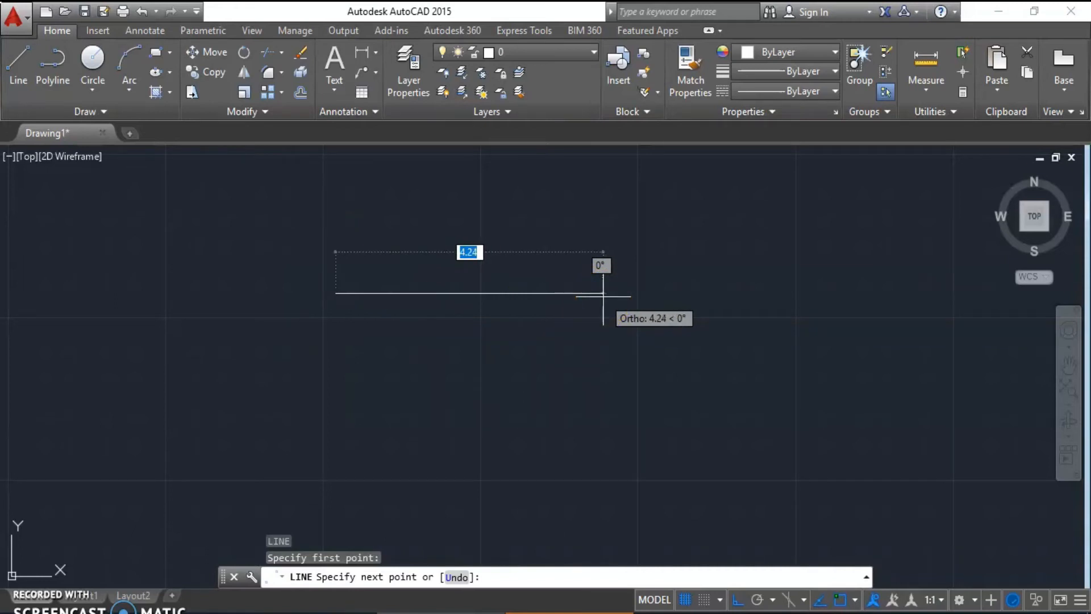
{"action": "type", "text": ".00"}
{"action": "key", "text": "Return"}
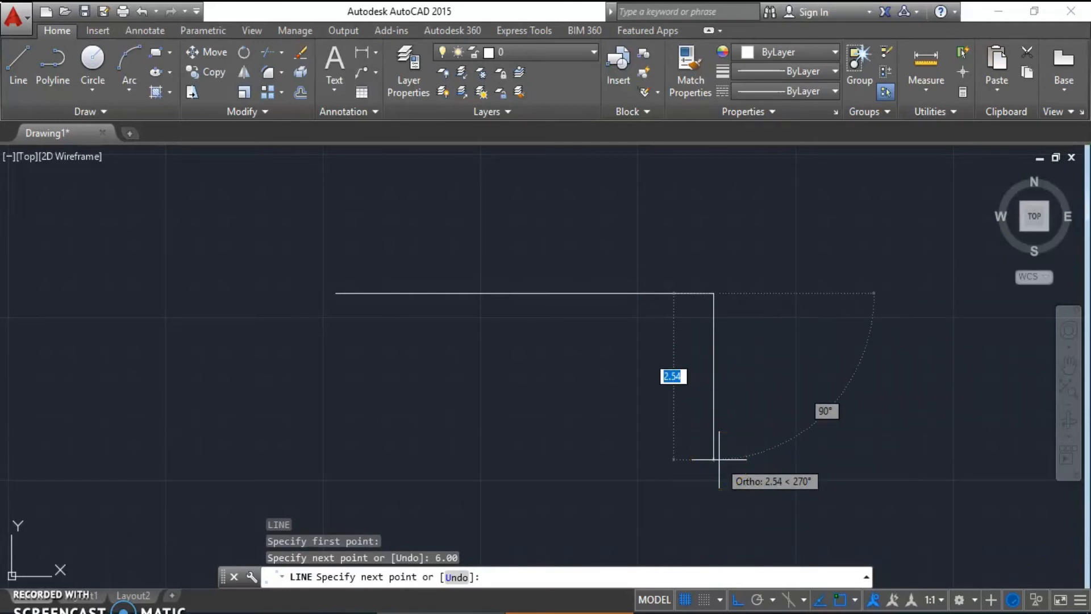
{"action": "type", "text": "4."}
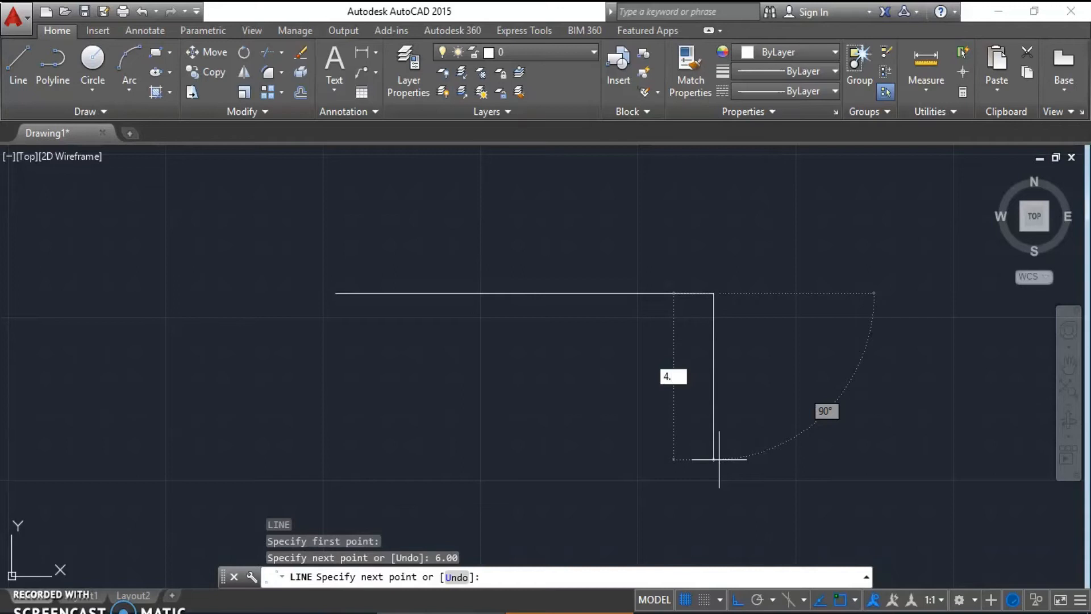
{"action": "key", "text": "Return"}
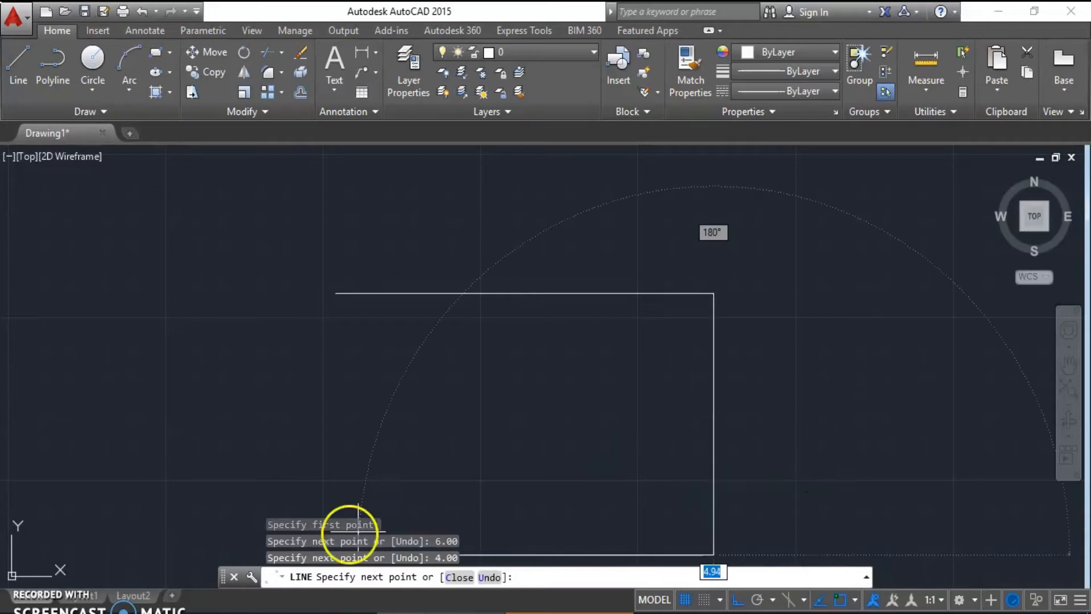
Continue with a 6.00 line to the left and a 4.00 line up to complete the rectangle, and end the Line command
{"action": "middle_click_drag", "start_coordinate": [300, 444], "coordinate": [354, 274]}
{"action": "mouse_move", "coordinate": [219, 298]}
{"action": "middle_mouse_down"}
{"action": "mouse_move", "coordinate": [292, 421]}
{"action": "mouse_move", "coordinate": [313, 370]}
{"action": "middle_mouse_up"}
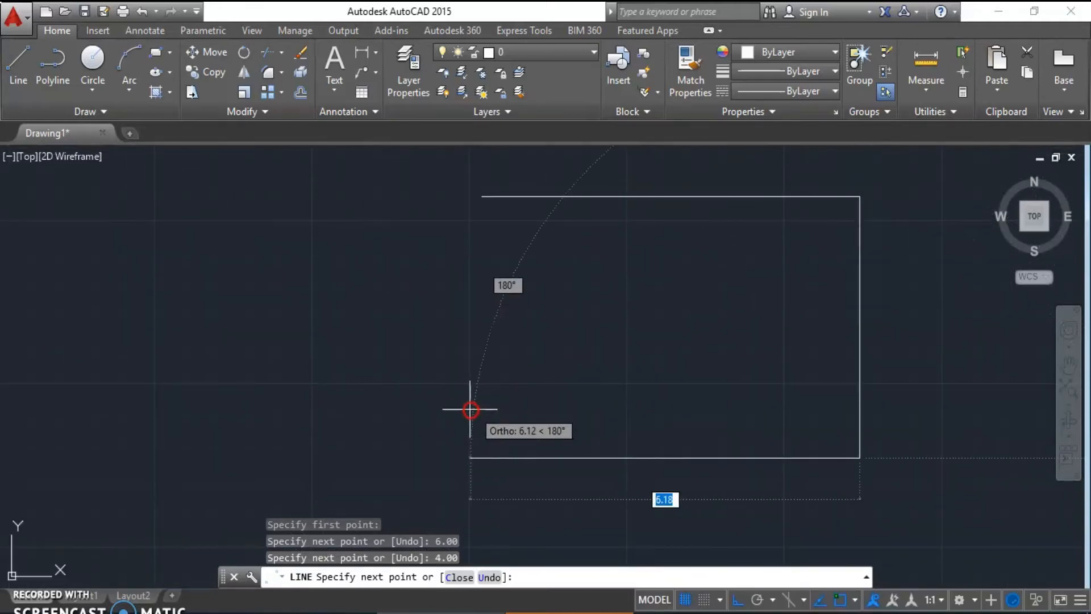
{"action": "type", "text": "6"}
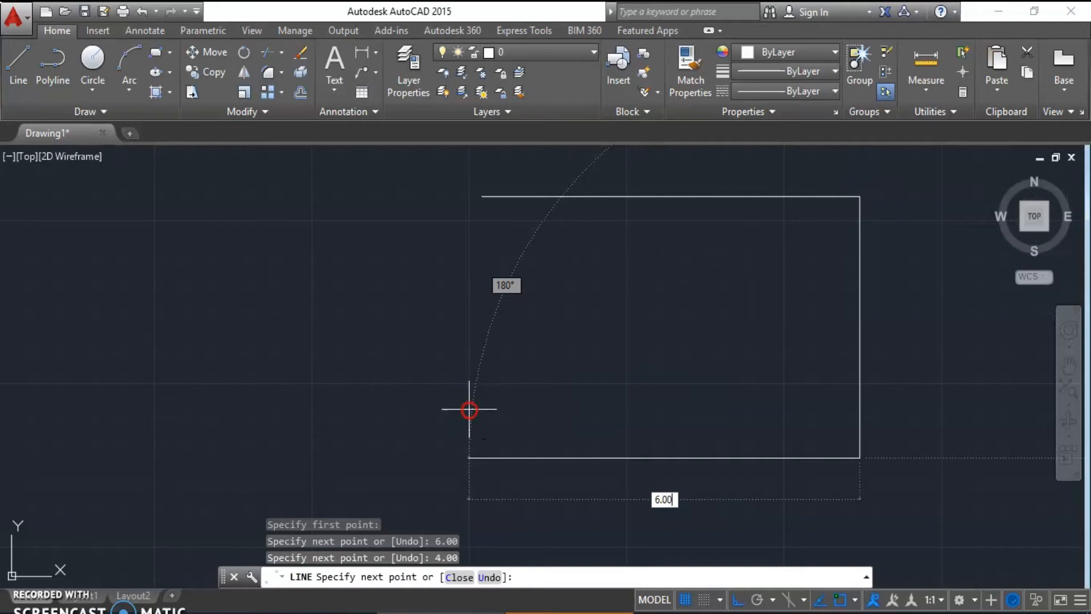
{"action": "type", "text": ".00"}
{"action": "key", "text": "Return"}
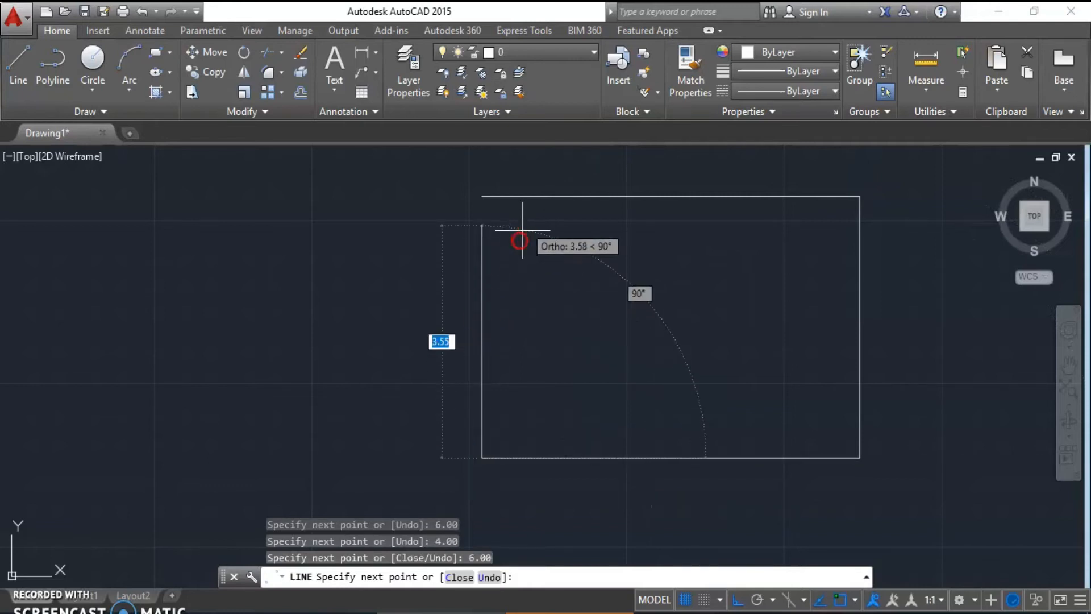
{"action": "type", "text": "4.0"}
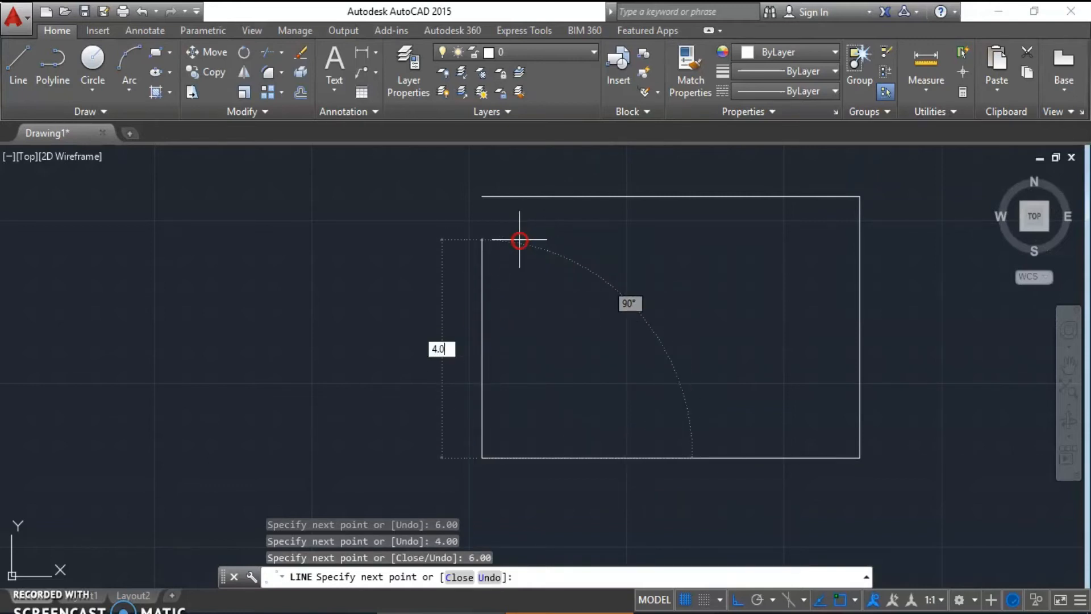
{"action": "type", "text": "0"}
{"action": "key", "text": "Return"}
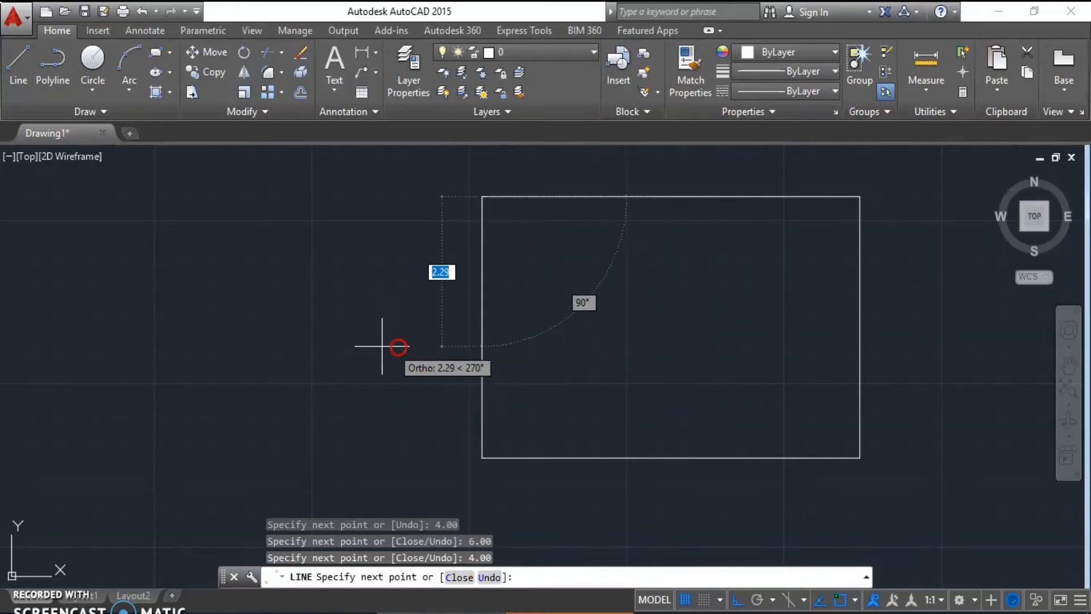
{"action": "mouse_move", "coordinate": [497, 354]}
{"action": "middle_mouse_down"}
{"action": "mouse_move", "coordinate": [341, 407]}
{"action": "mouse_move", "coordinate": [341, 345]}
{"action": "middle_mouse_up"}
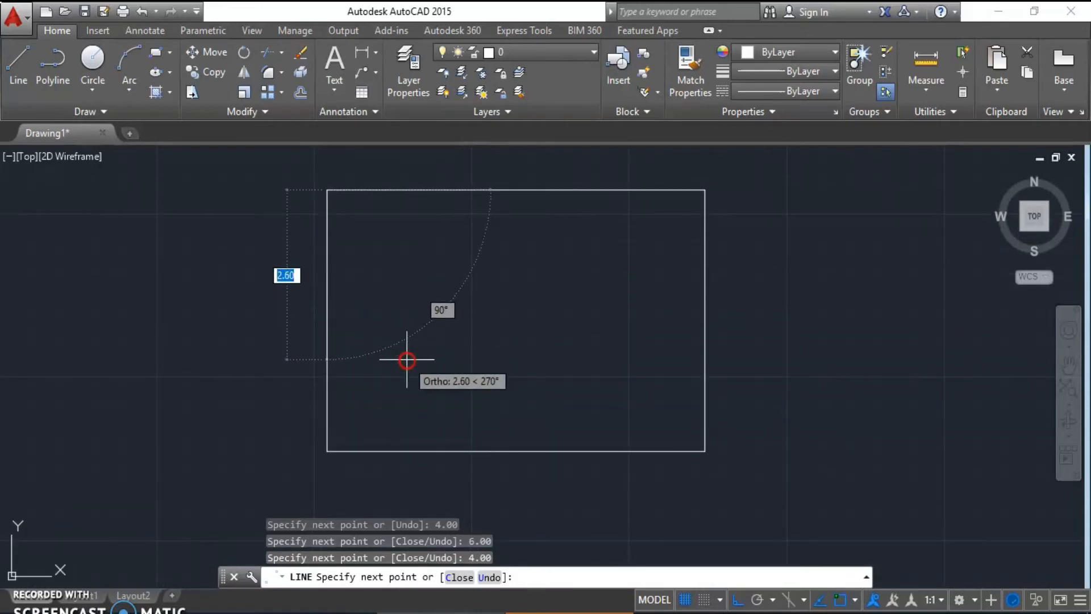
{"action": "key", "text": "Return"}
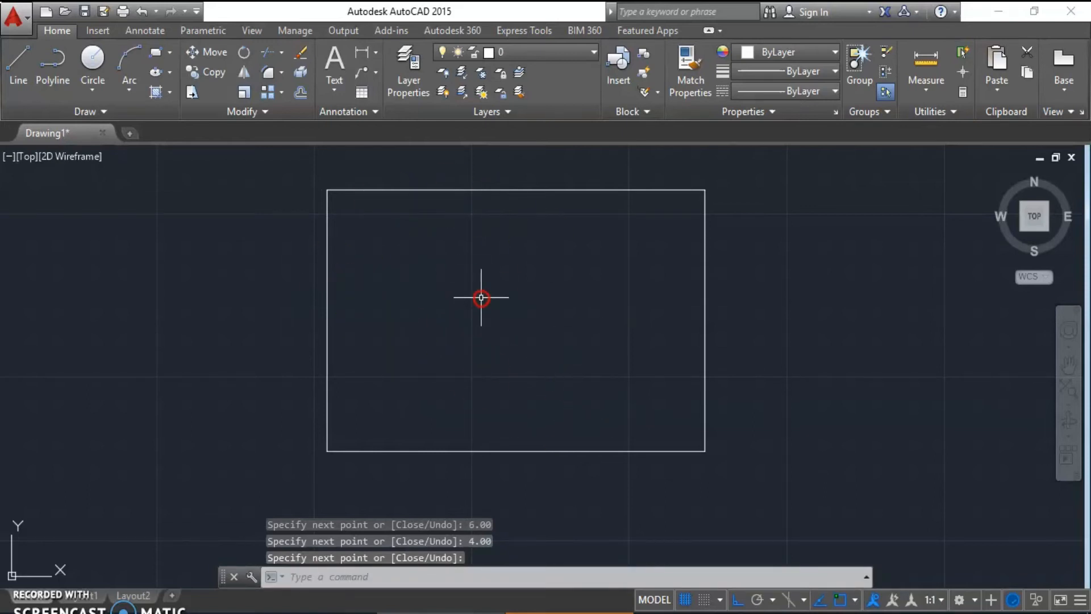
{"action": "key", "text": "Return"}
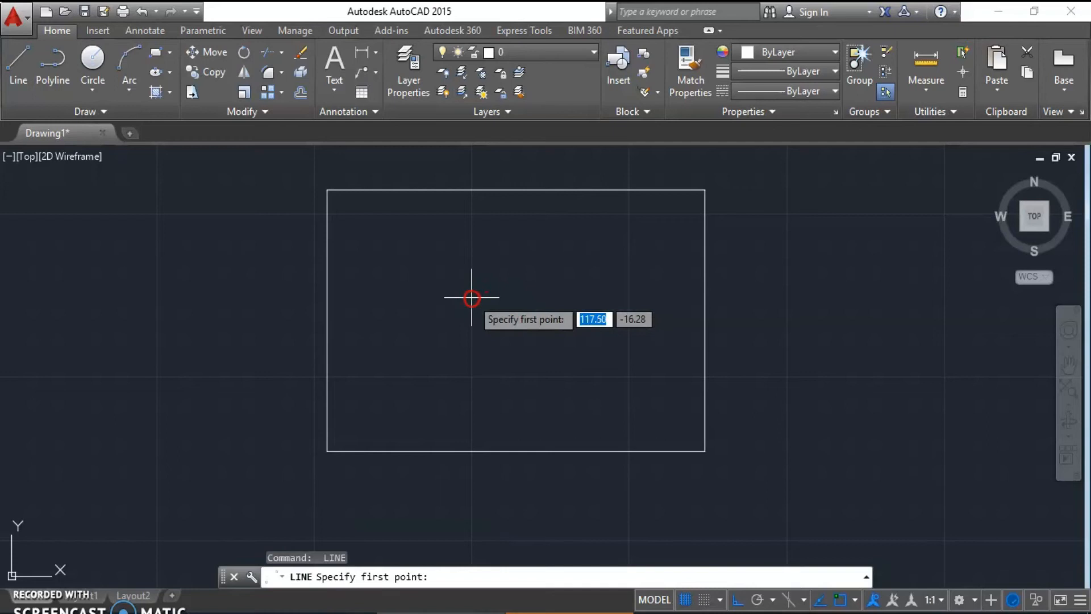
{"action": "left_click", "coordinate": [99, 300]}
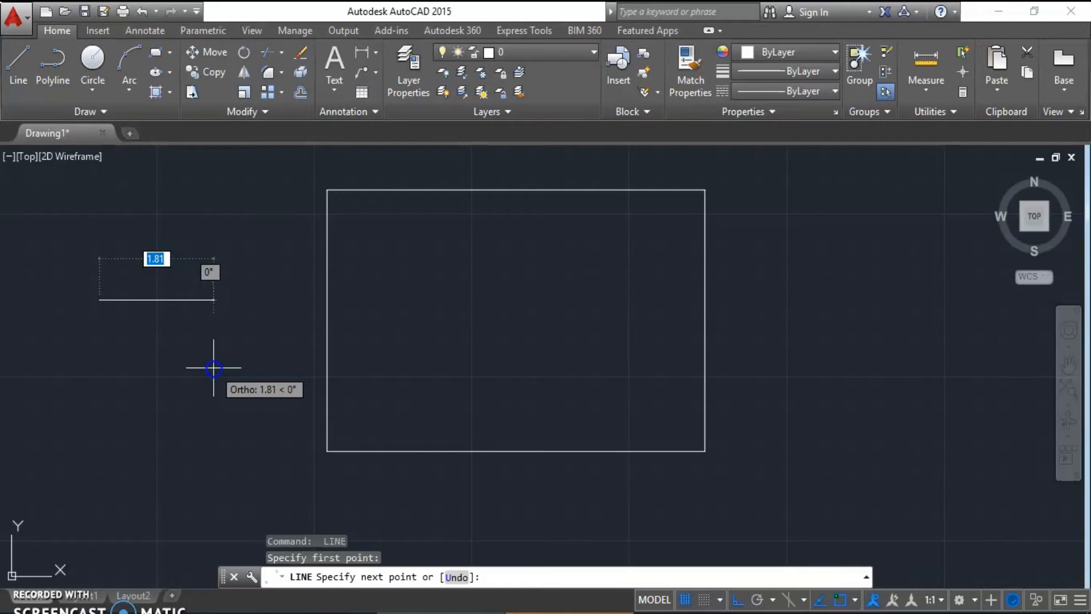
{"action": "key", "text": "Escape"}
{"action": "scroll", "coordinate": [519, 297], "scroll_direction": "down", "scroll_amount": 4}
{"action": "scroll", "coordinate": [519, 297], "scroll_direction": "up", "scroll_amount": 4}
{"action": "middle_click_drag", "start_coordinate": [347, 312], "coordinate": [361, 312]}
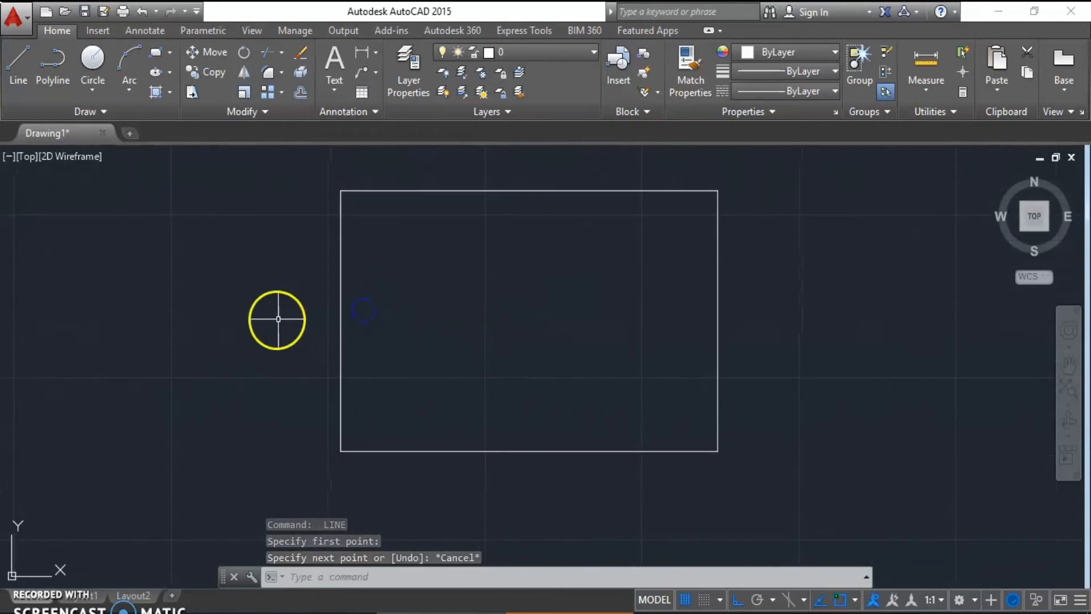
{"action": "key", "text": "space"}
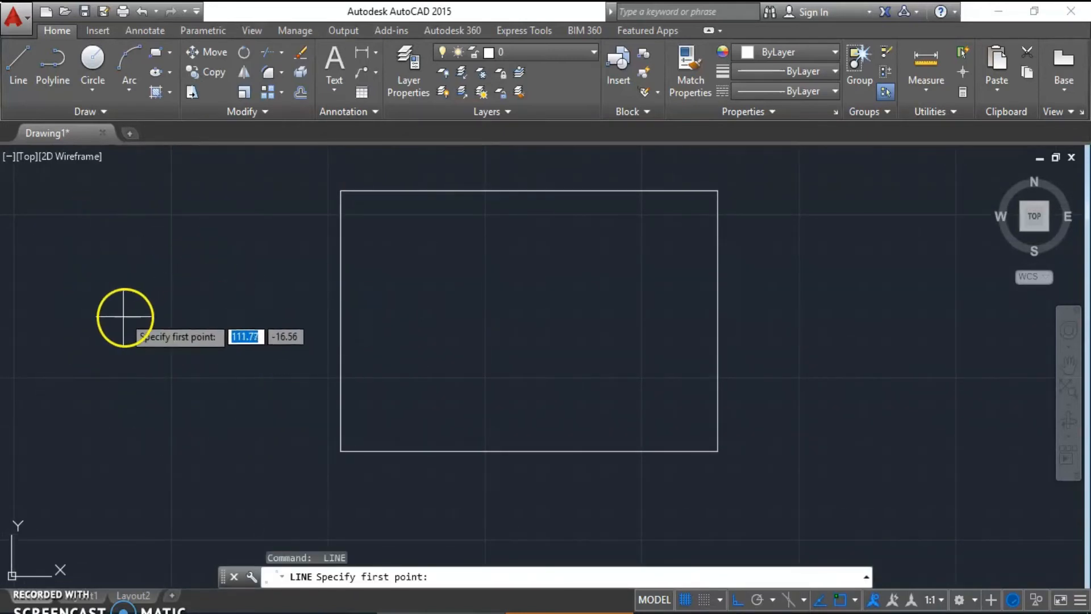
{"action": "key", "text": "Escape"}
{"action": "key", "text": "Escape"}
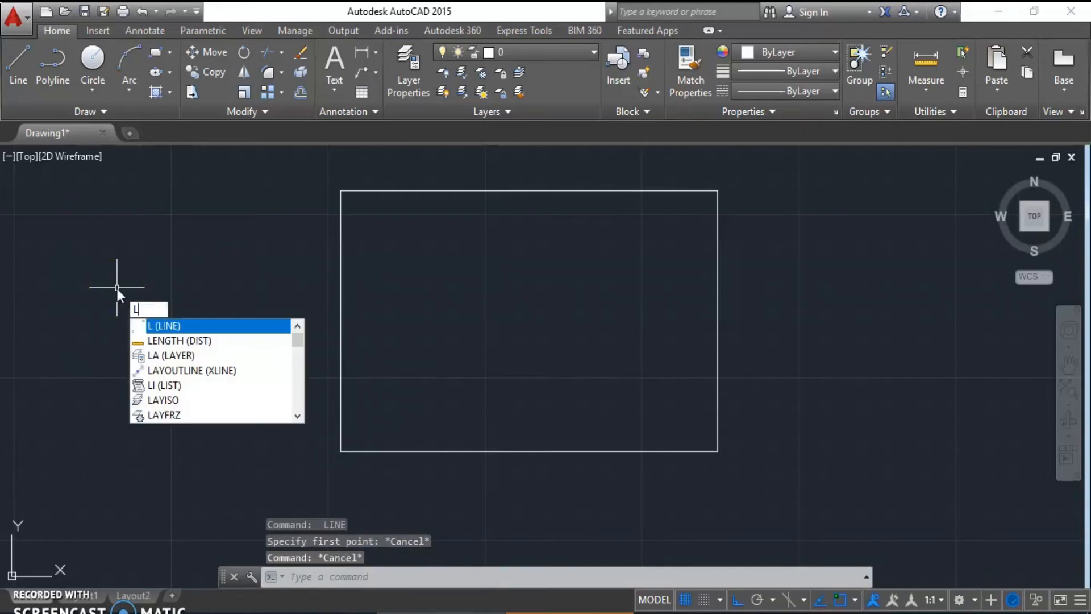
{"action": "key", "text": "Return"}
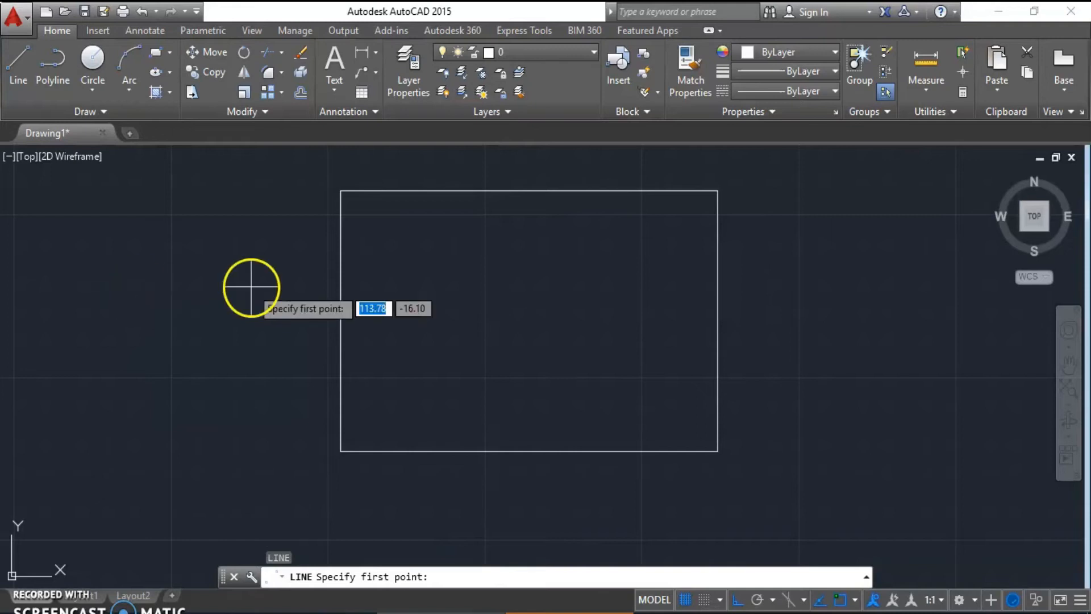
{"action": "key", "text": "Escape"}
{"action": "key", "text": "Escape"}
End the restarted Line command and turn Ortho mode off
{"action": "mouse_move", "coordinate": [375, 319]}
{"action": "middle_mouse_down"}
{"action": "mouse_move", "coordinate": [142, 321]}
{"action": "mouse_move", "coordinate": [120, 333]}
{"action": "middle_mouse_up"}
{"action": "middle_click_drag", "start_coordinate": [343, 337], "coordinate": [290, 335]}
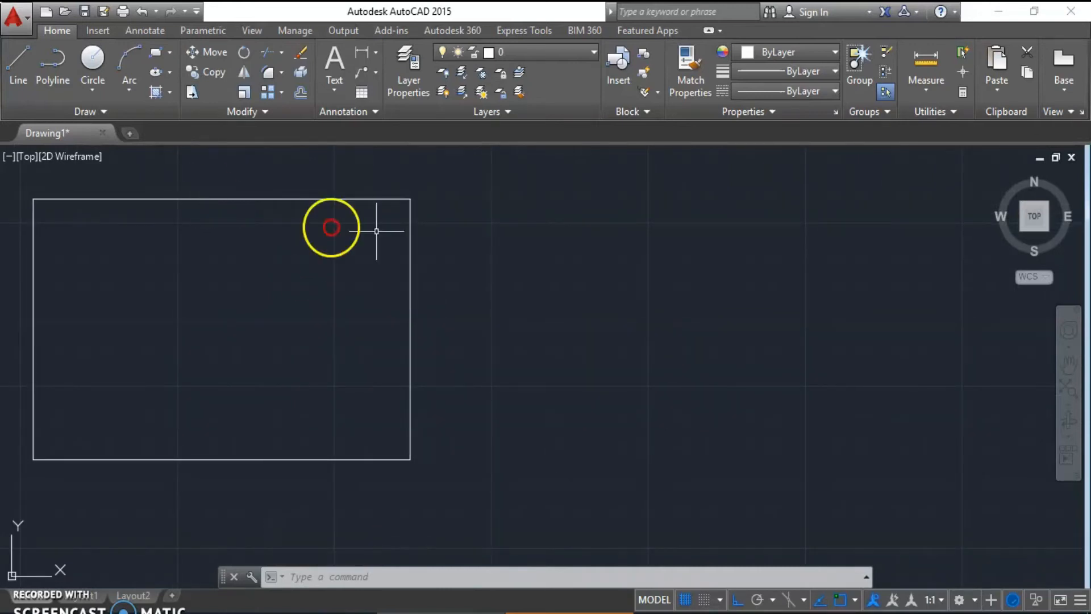
{"action": "left_click", "coordinate": [738, 601]}
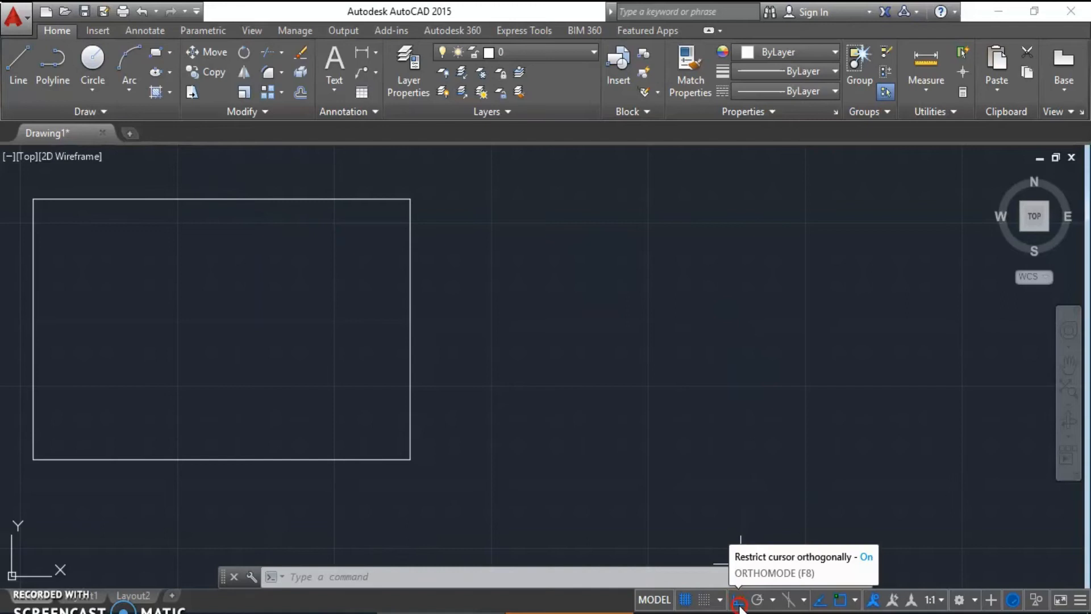
{"action": "left_click", "coordinate": [736, 601]}
Draw a free line sloping down to the right beside the rectangle, continued by a horizontal line about 7.26 long back to the left
{"action": "middle_click_drag", "start_coordinate": [454, 296], "coordinate": [372, 304]}
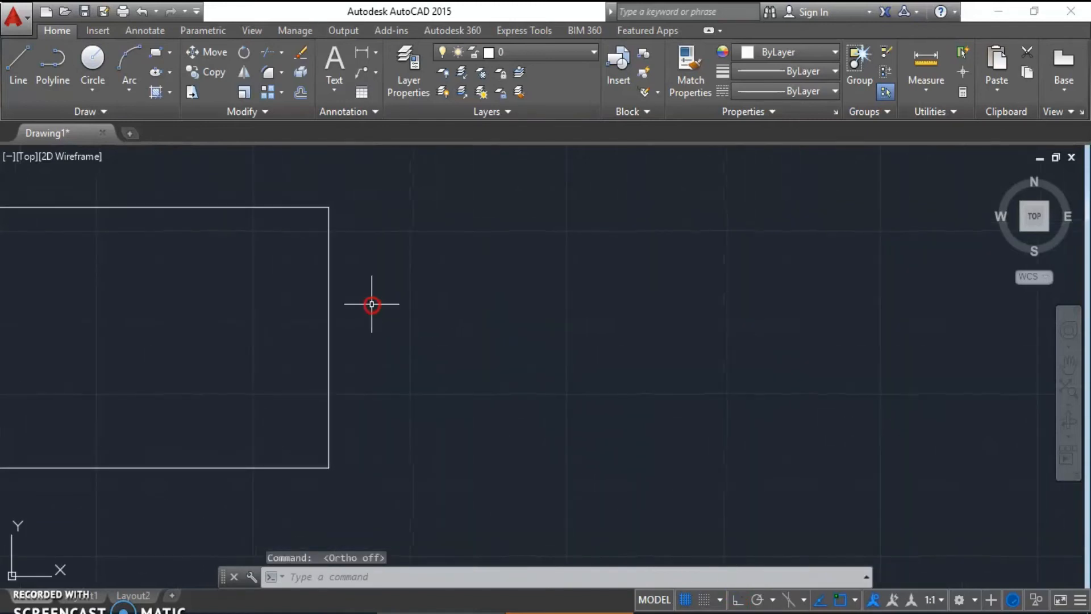
{"action": "key", "text": "Return"}
{"action": "left_click", "coordinate": [404, 220]}
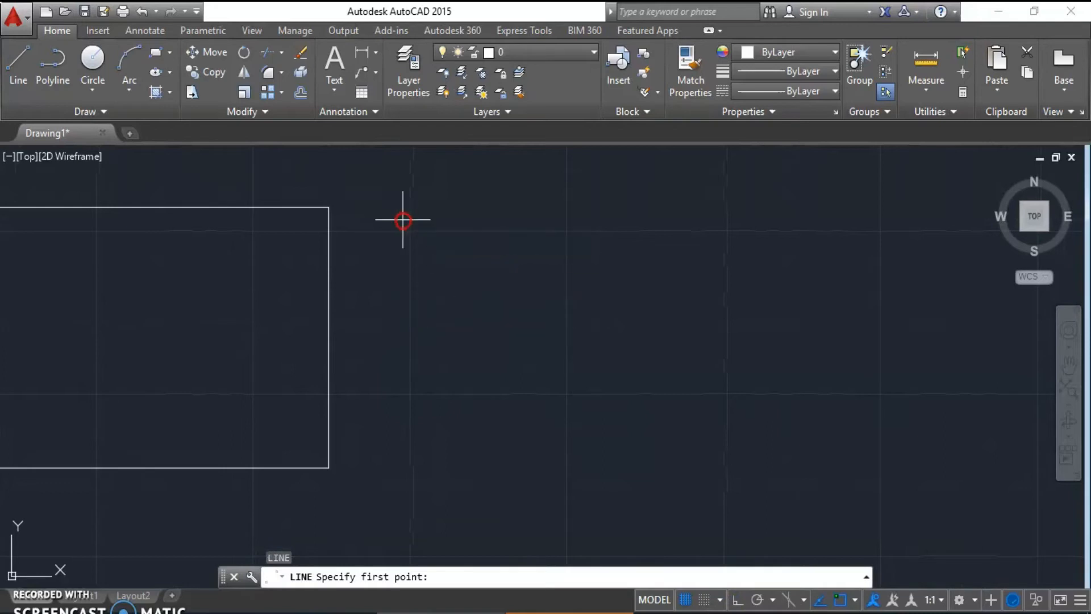
{"action": "left_click", "coordinate": [852, 466]}
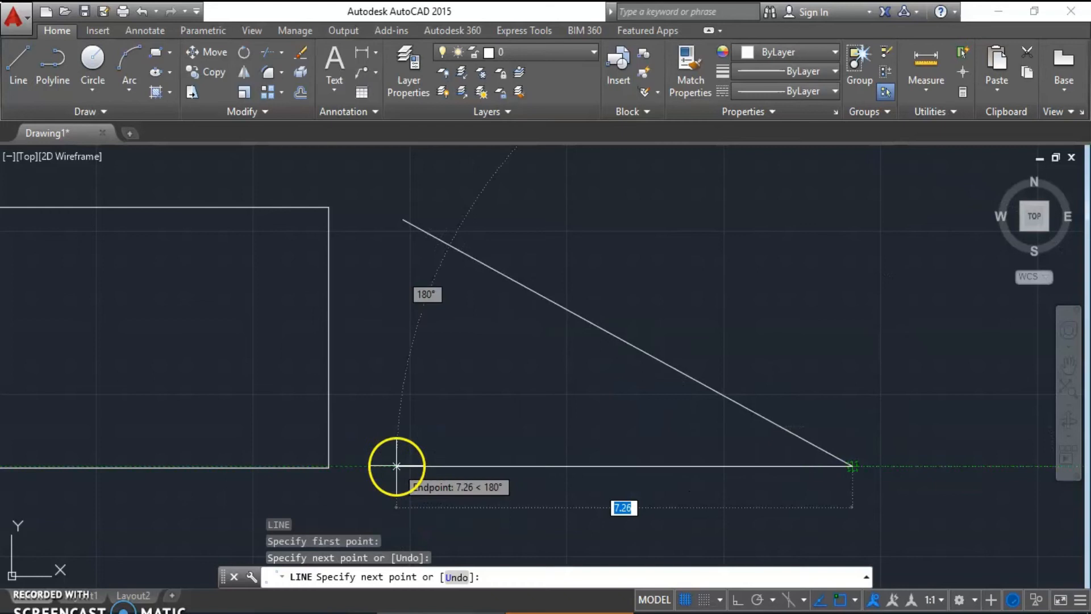
{"action": "left_click", "coordinate": [396, 466]}
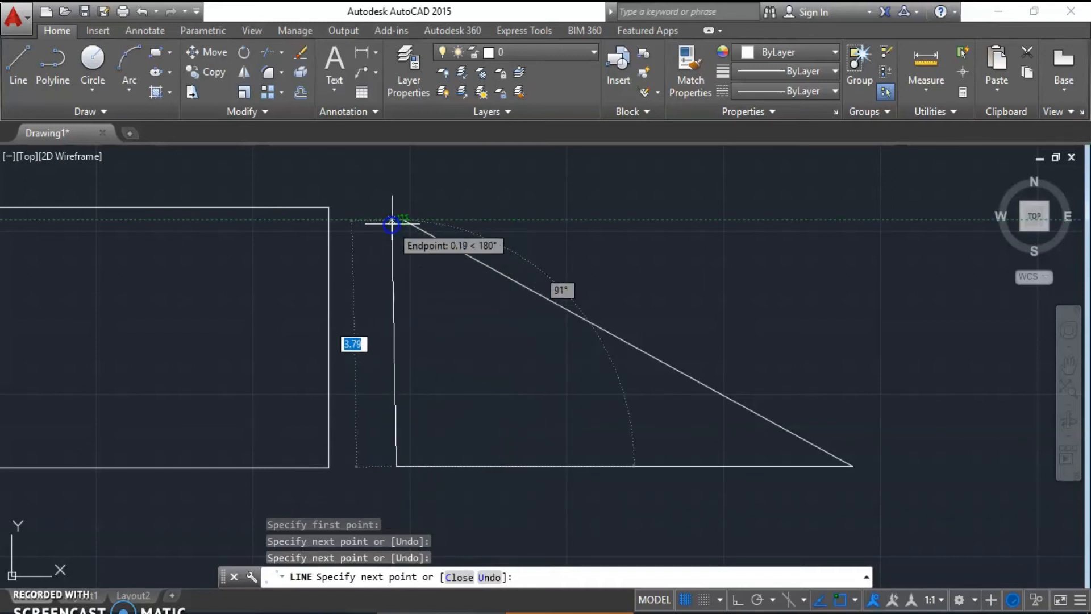
{"action": "key", "text": "Return"}
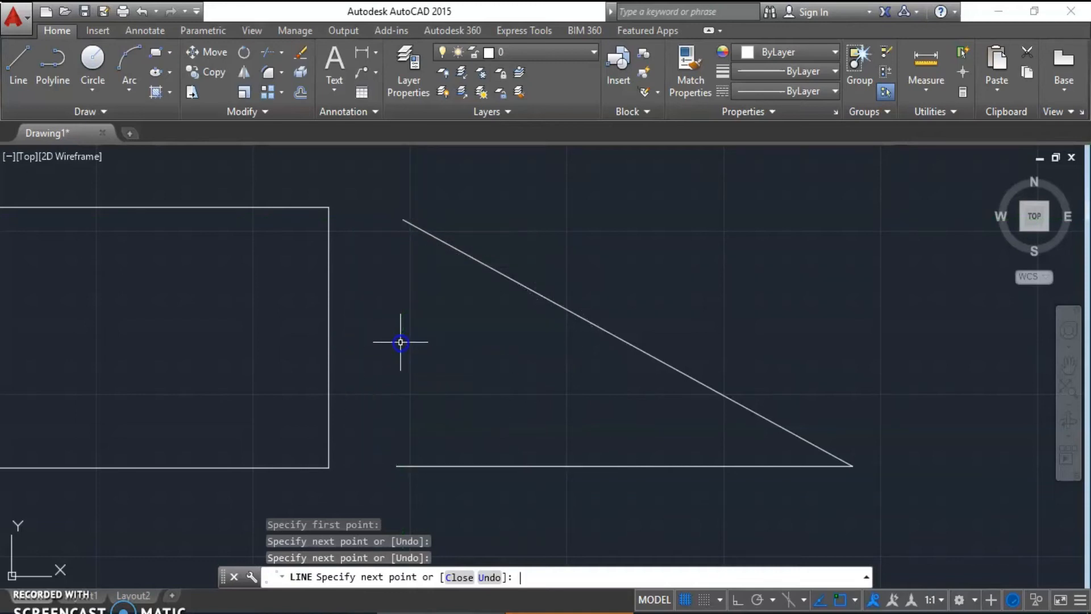
Start another line from a point just above the sloping line
{"action": "scroll", "coordinate": [402, 345], "scroll_direction": "down", "scroll_amount": 4}
{"action": "mouse_move", "coordinate": [448, 370]}
{"action": "middle_mouse_down"}
{"action": "mouse_move", "coordinate": [352, 392]}
{"action": "mouse_move", "coordinate": [319, 364]}
{"action": "middle_mouse_up"}
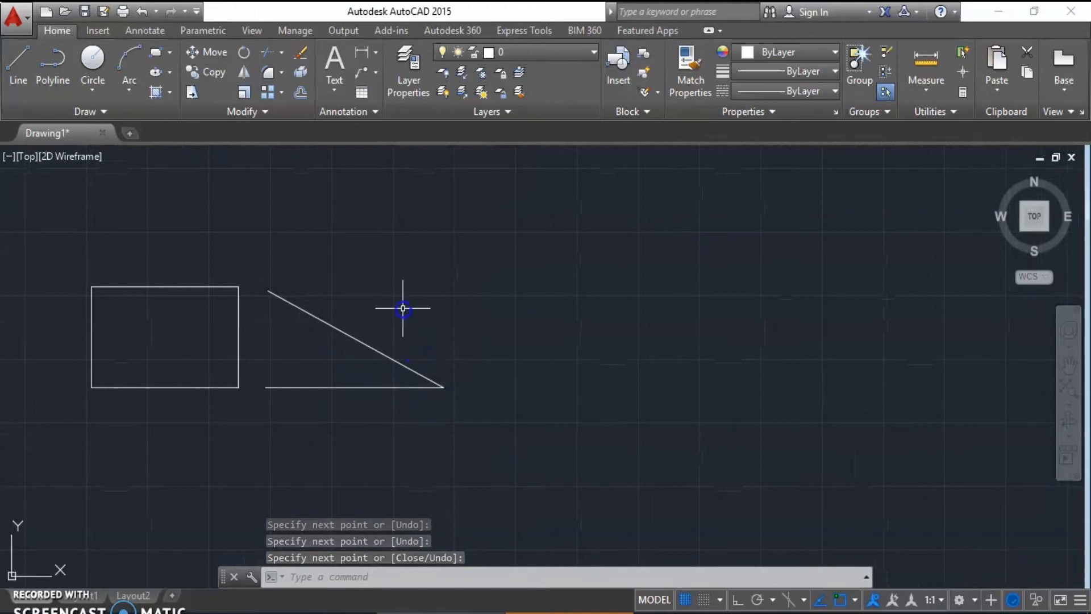
{"action": "key", "text": "Return"}
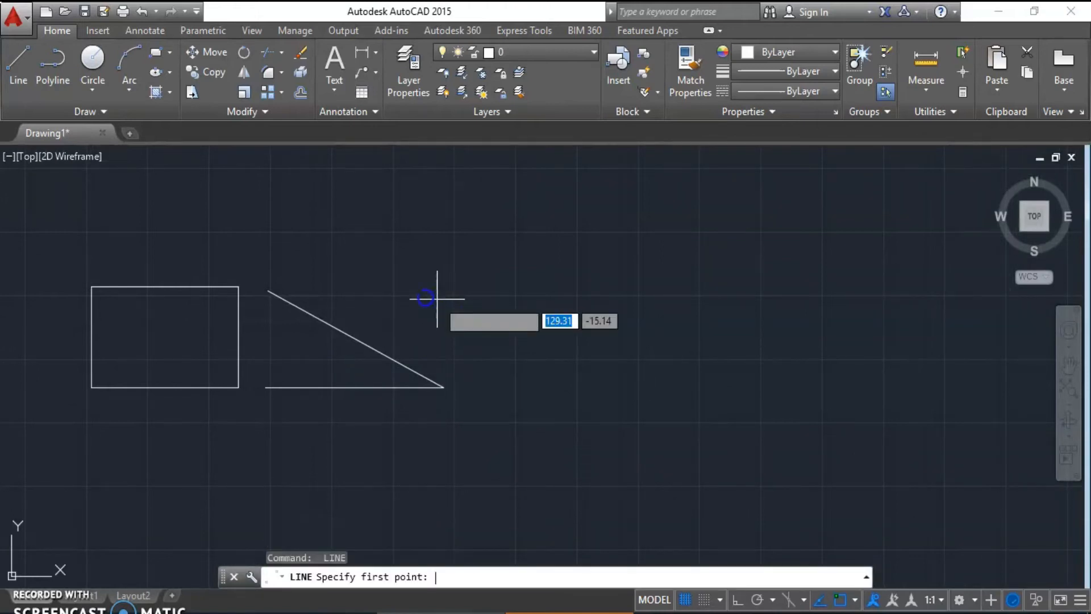
{"action": "left_click", "coordinate": [384, 290]}
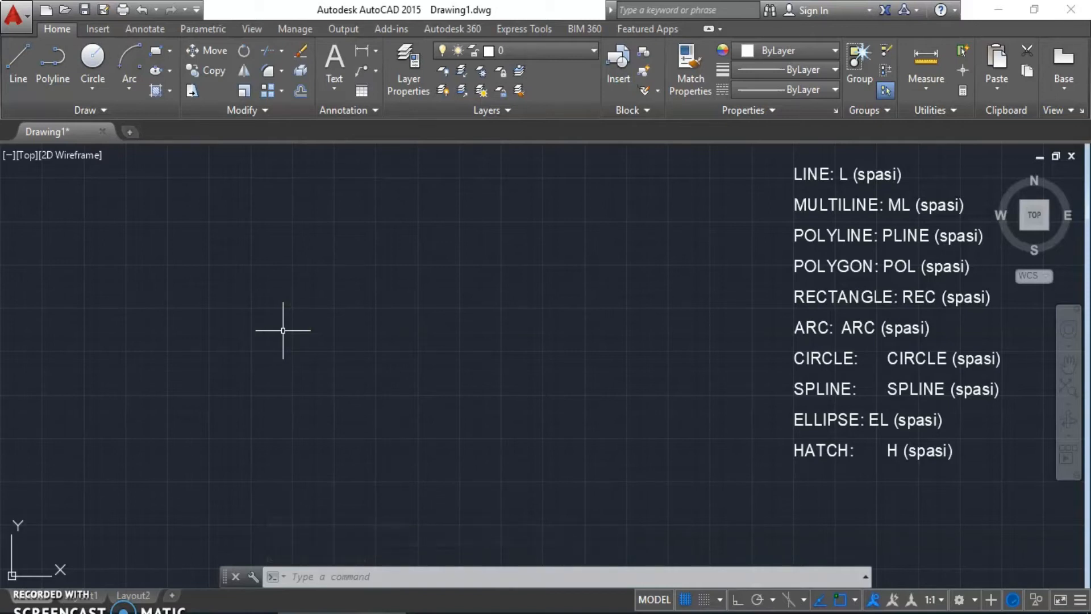
Draw a three-segment multiline with ML, turning Ortho on: about 27.30 to the right, down, and partway back to the left
{"action": "type", "text": "m"}
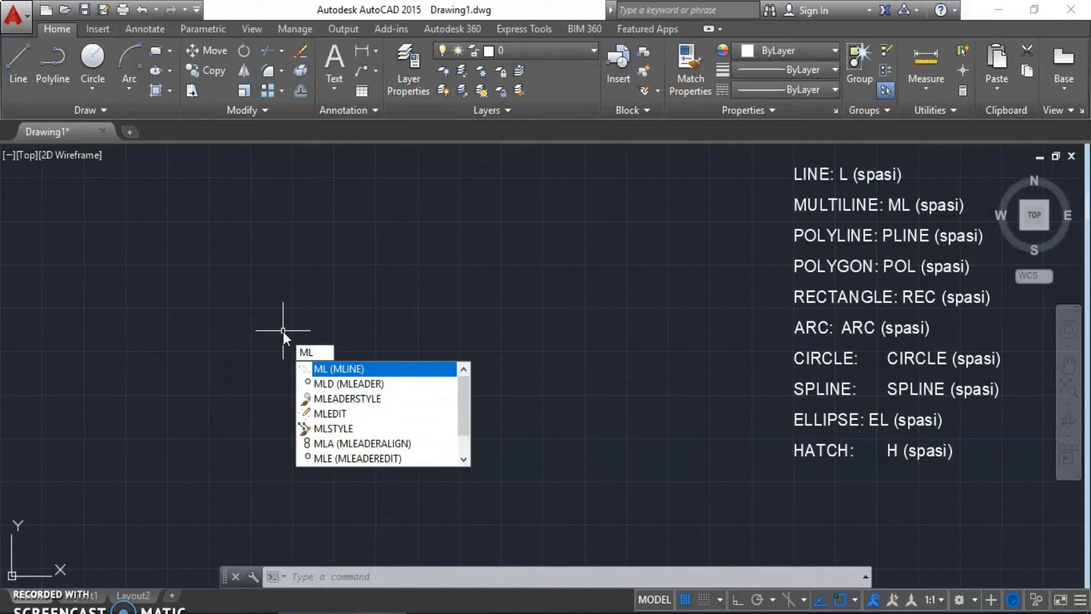
{"action": "key", "text": "space"}
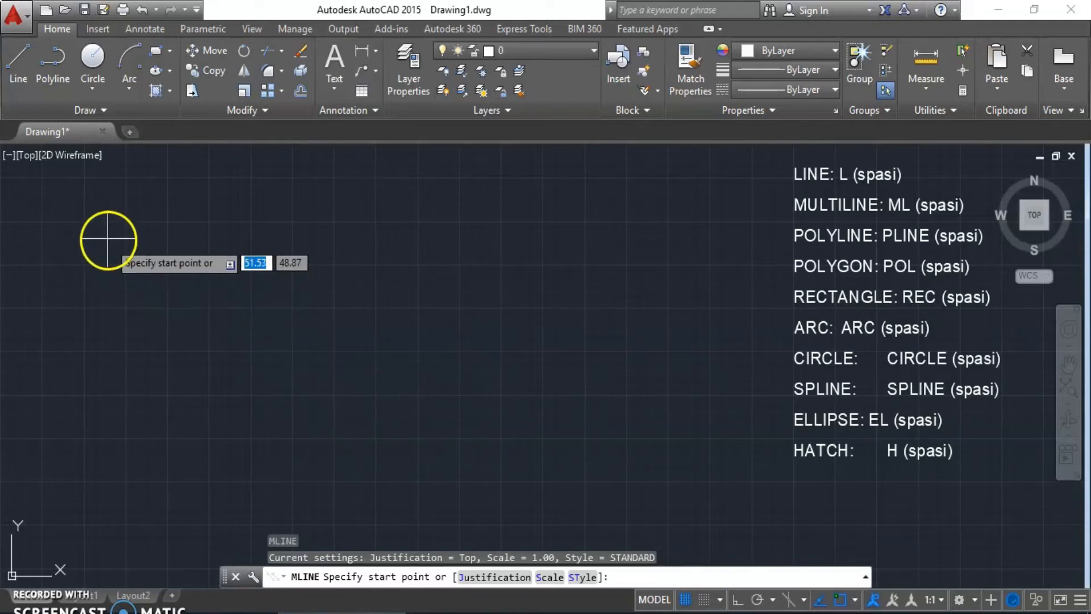
{"action": "left_click", "coordinate": [95, 216]}
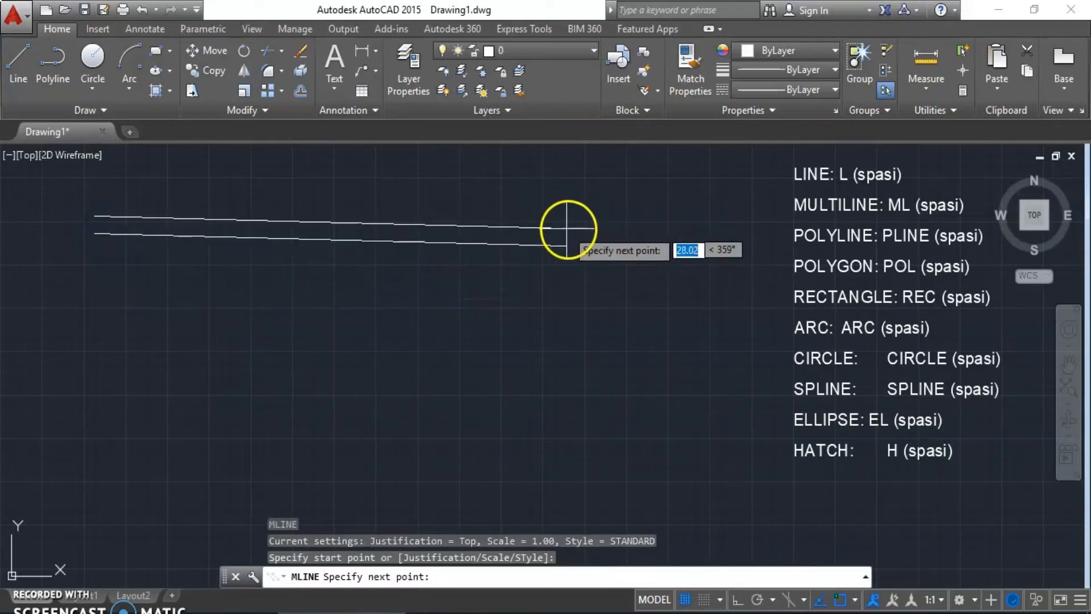
{"action": "key", "text": "F8"}
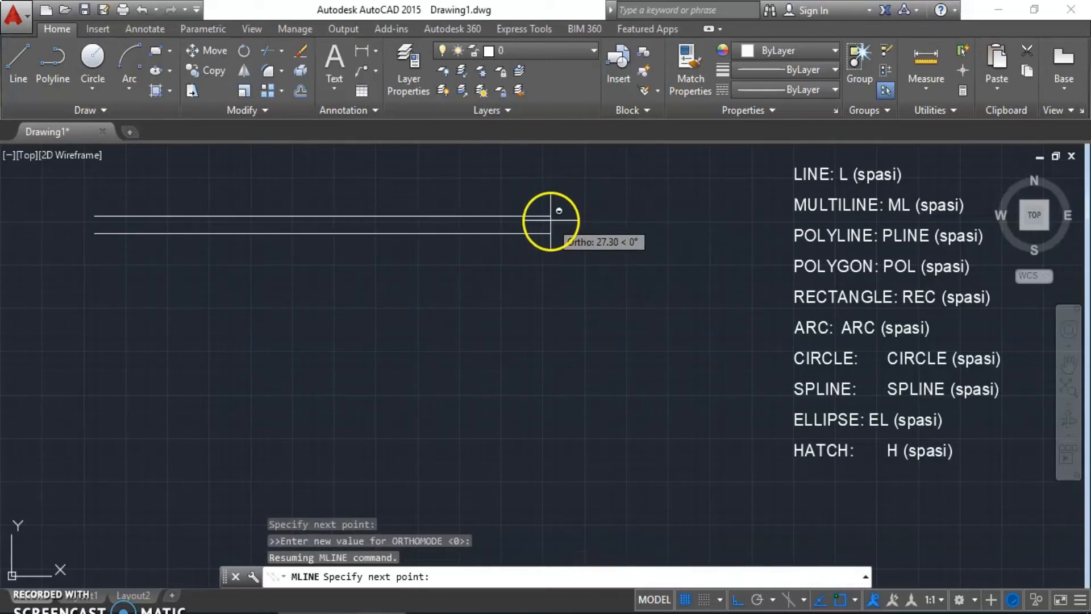
{"action": "left_click", "coordinate": [550, 217]}
{"action": "left_click", "coordinate": [550, 452]}
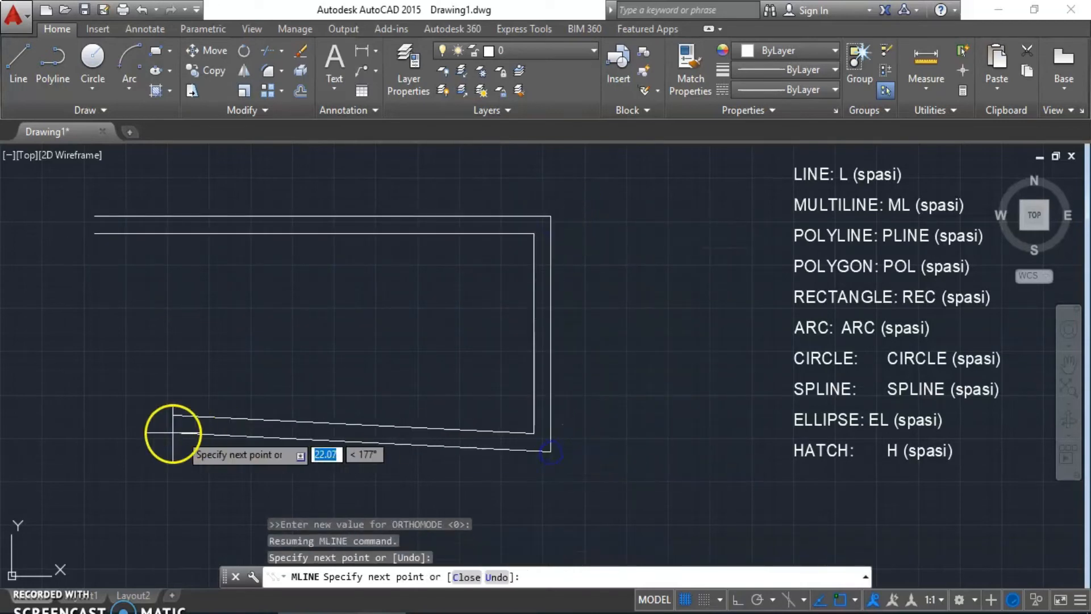
{"action": "right_click", "coordinate": [178, 438]}
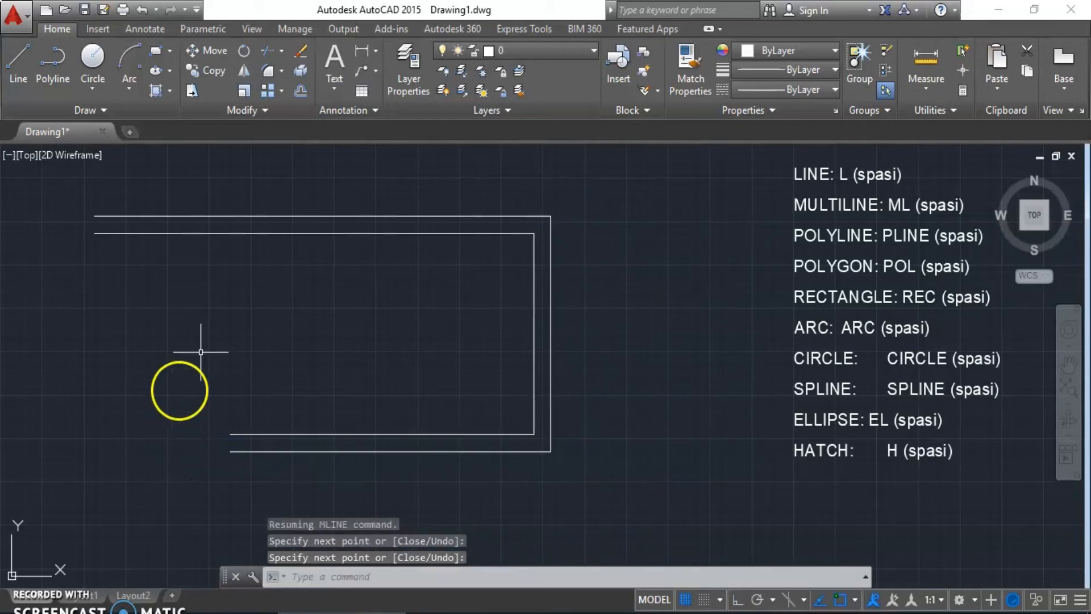
Erase the three-segment multiline
{"action": "mouse_move", "coordinate": [290, 341]}
{"action": "middle_mouse_down"}
{"action": "mouse_move", "coordinate": [295, 315]}
{"action": "mouse_move", "coordinate": [295, 328]}
{"action": "middle_mouse_up"}
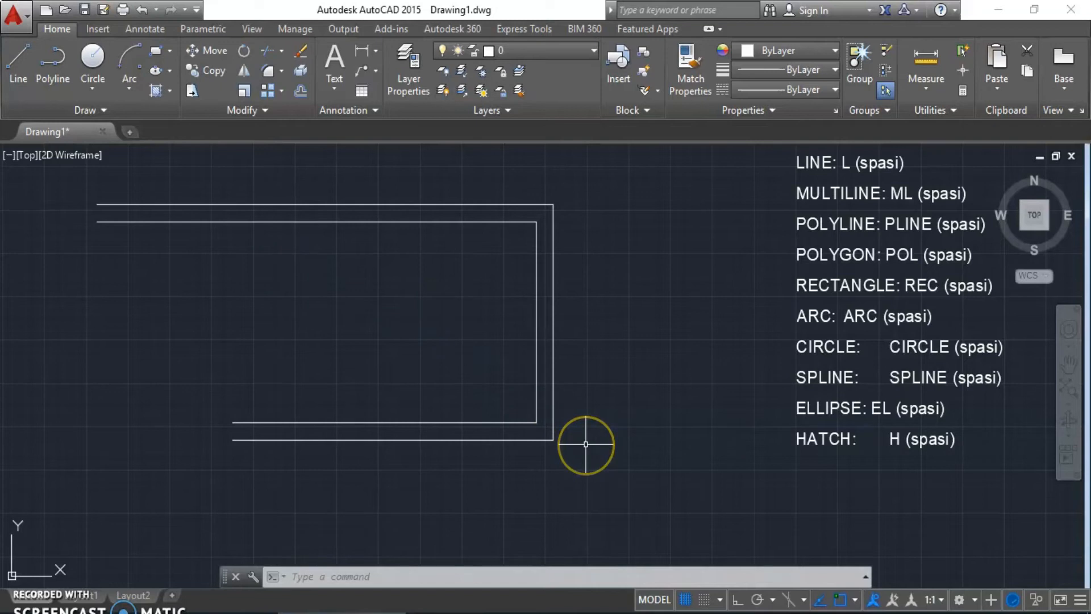
{"action": "left_click", "coordinate": [586, 456]}
{"action": "left_click", "coordinate": [365, 280]}
{"action": "key", "text": "Delete"}
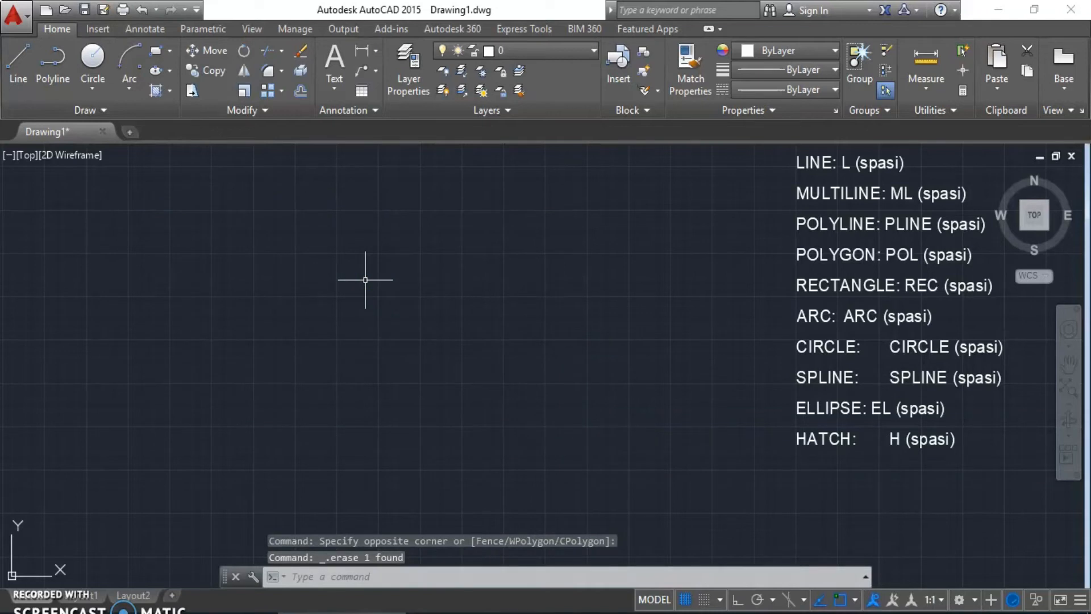
Draw an open seven-segment zigzag polyline with PL, its first segment about 12 and its second about 7 long
{"action": "type", "text": "pl"}
{"action": "key", "text": "space"}
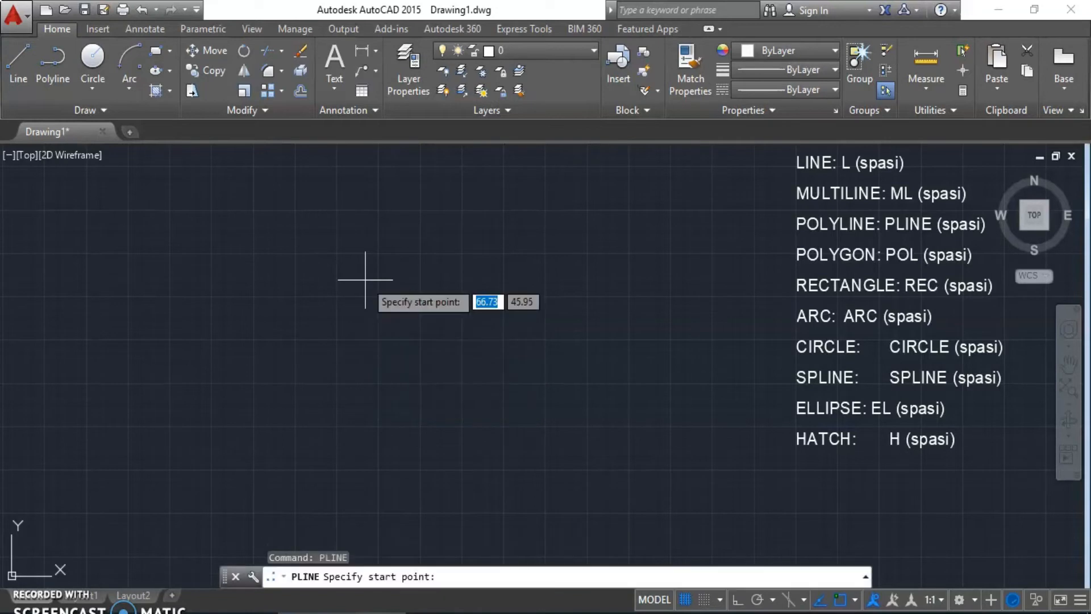
{"action": "left_click", "coordinate": [77, 201]}
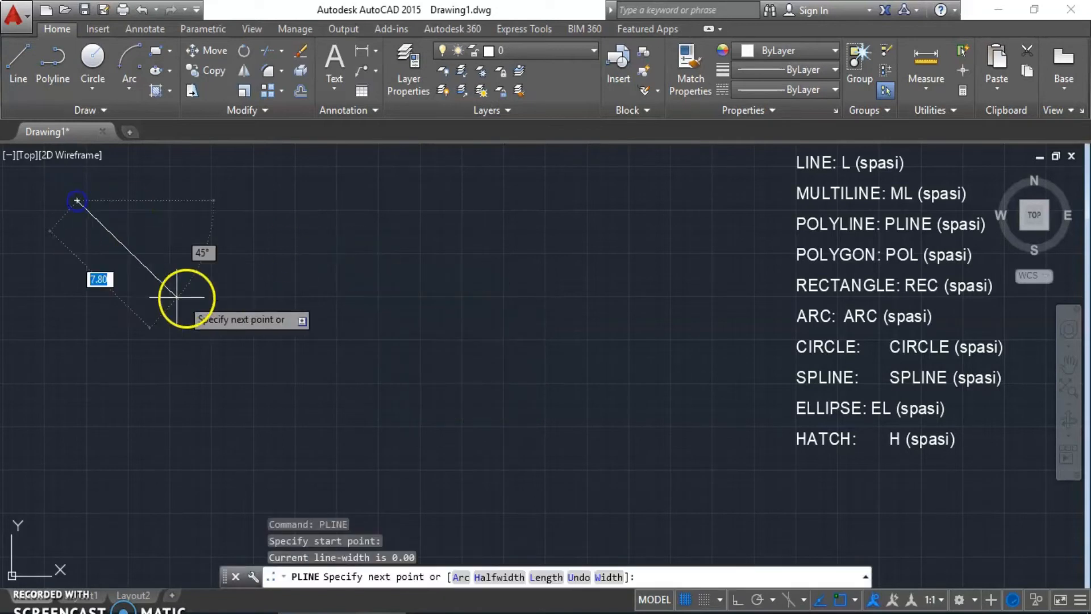
{"action": "left_click", "coordinate": [277, 207]}
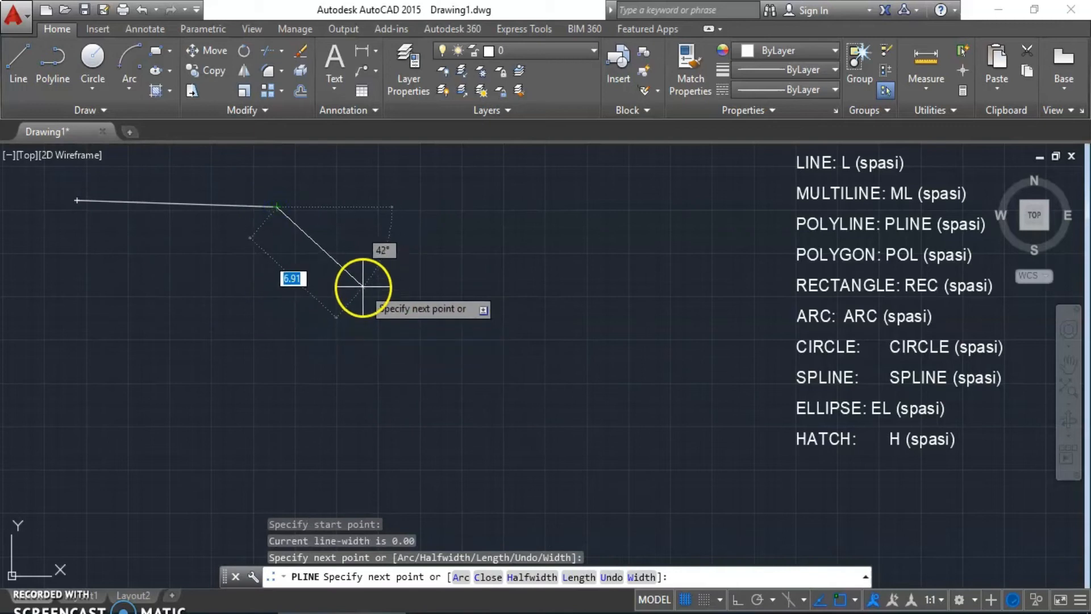
{"action": "left_click", "coordinate": [363, 286]}
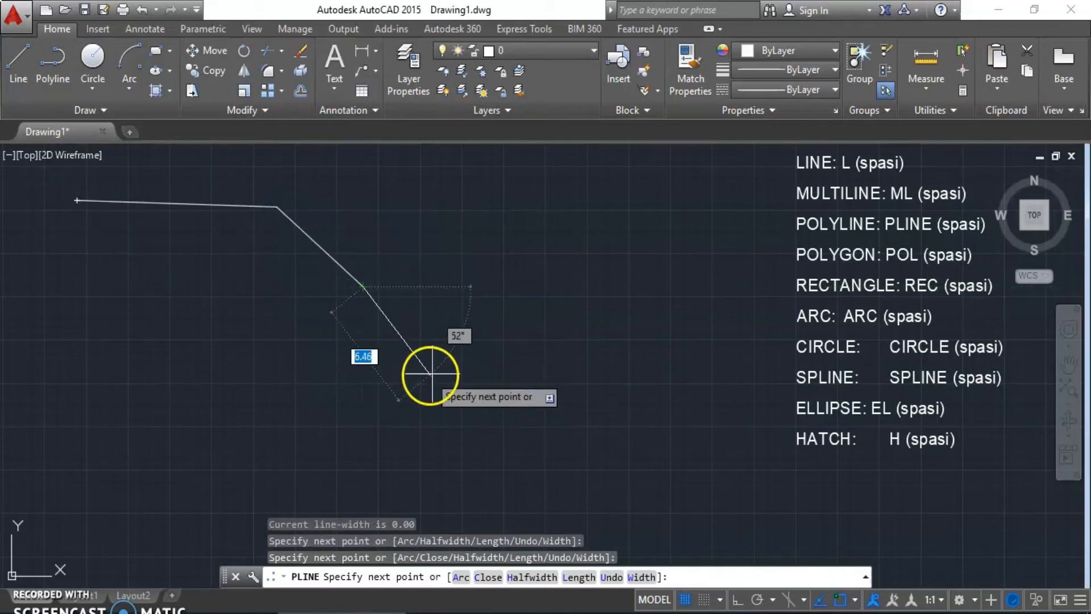
{"action": "left_click", "coordinate": [446, 362]}
{"action": "left_click", "coordinate": [437, 203]}
{"action": "left_click", "coordinate": [370, 218]}
{"action": "left_click", "coordinate": [205, 164]}
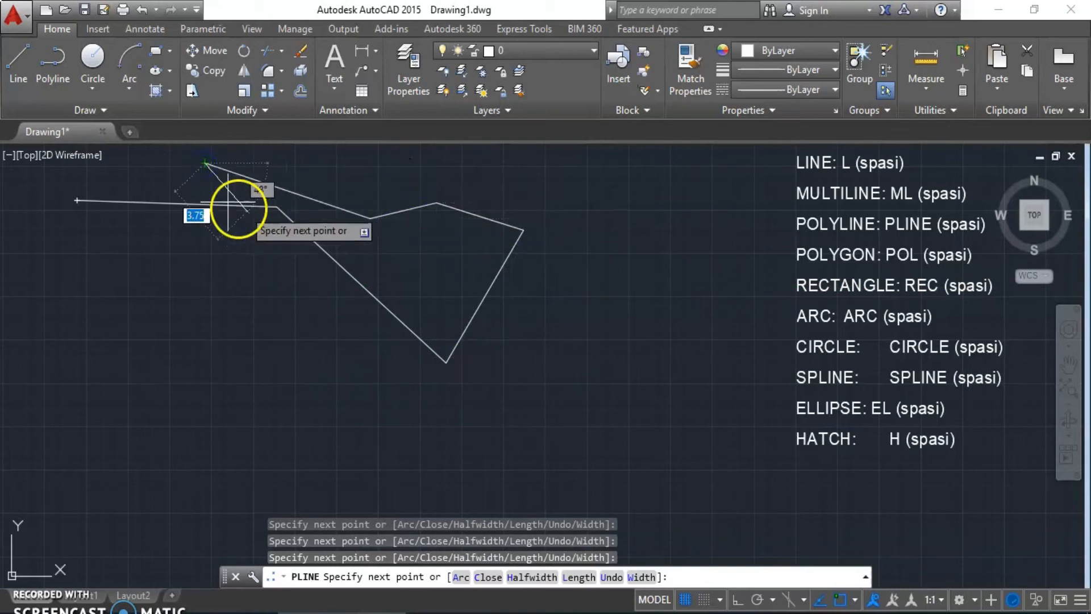
{"action": "middle_click_drag", "start_coordinate": [195, 180], "coordinate": [198, 234]}
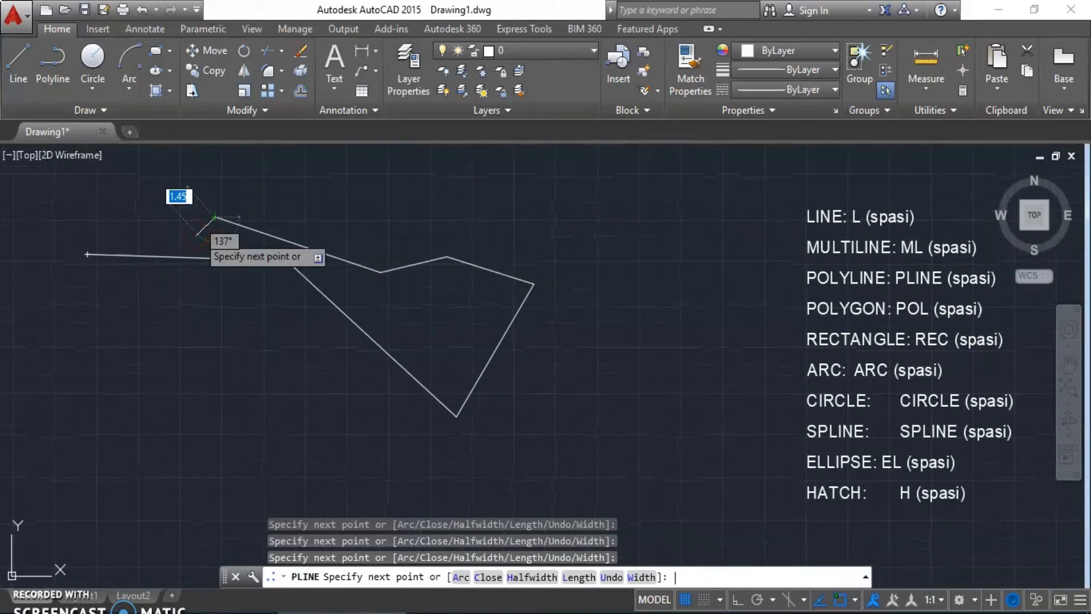
{"action": "key", "text": "space"}
Select the zigzag polyline as a single object and delete it
{"action": "left_click", "coordinate": [287, 261]}
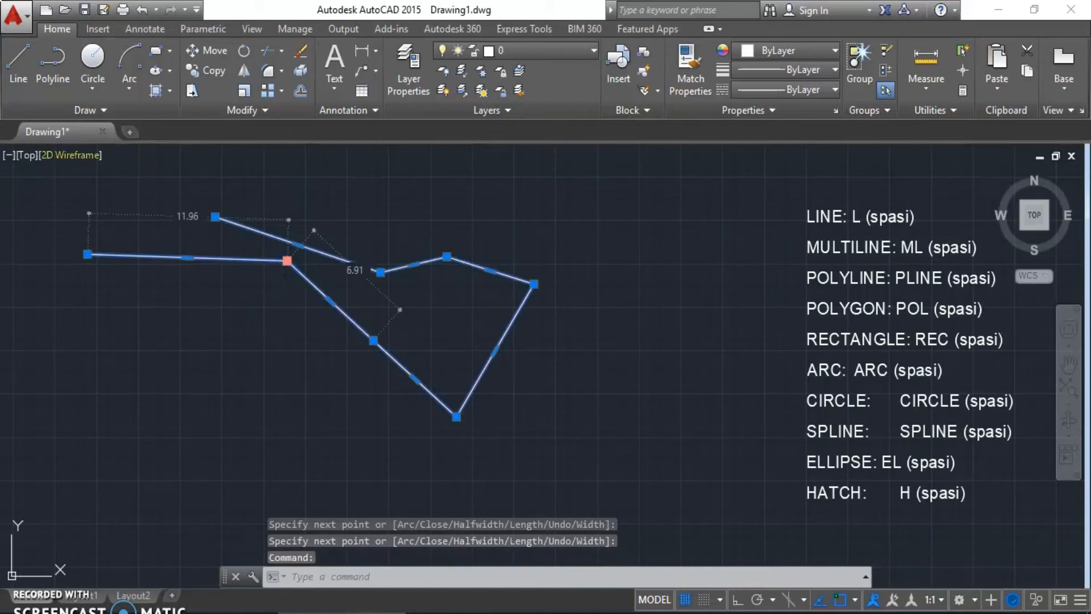
{"action": "middle_click_drag", "start_coordinate": [376, 273], "coordinate": [336, 272]}
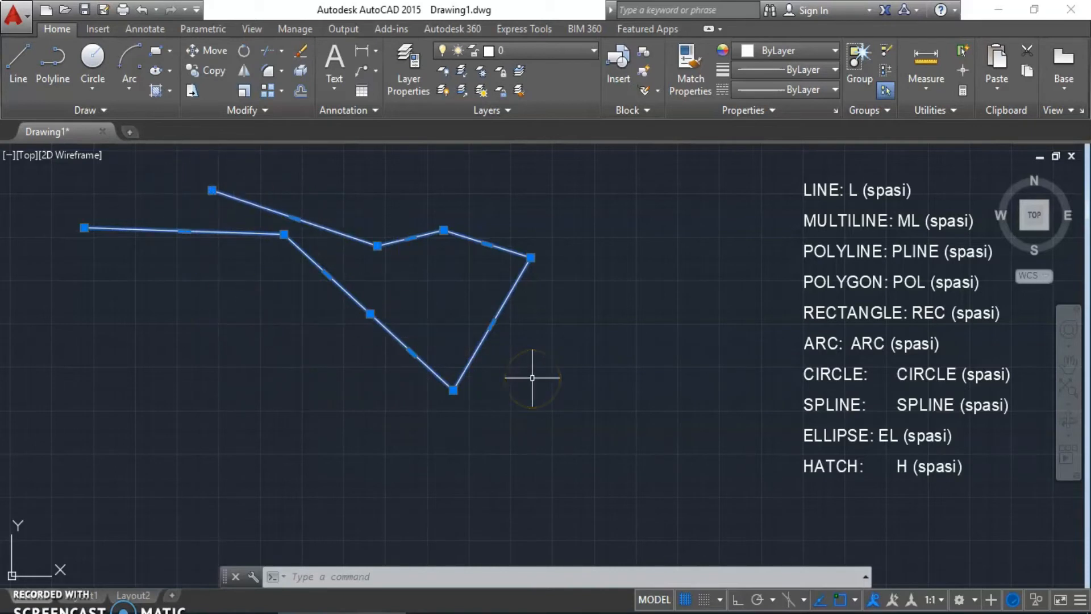
{"action": "key", "text": "Delete"}
Draw a 5-sided polygon with POL in the empty area left of the command list, inscribed in a circle of radius 4
{"action": "middle_click_drag", "start_coordinate": [402, 274], "coordinate": [402, 283]}
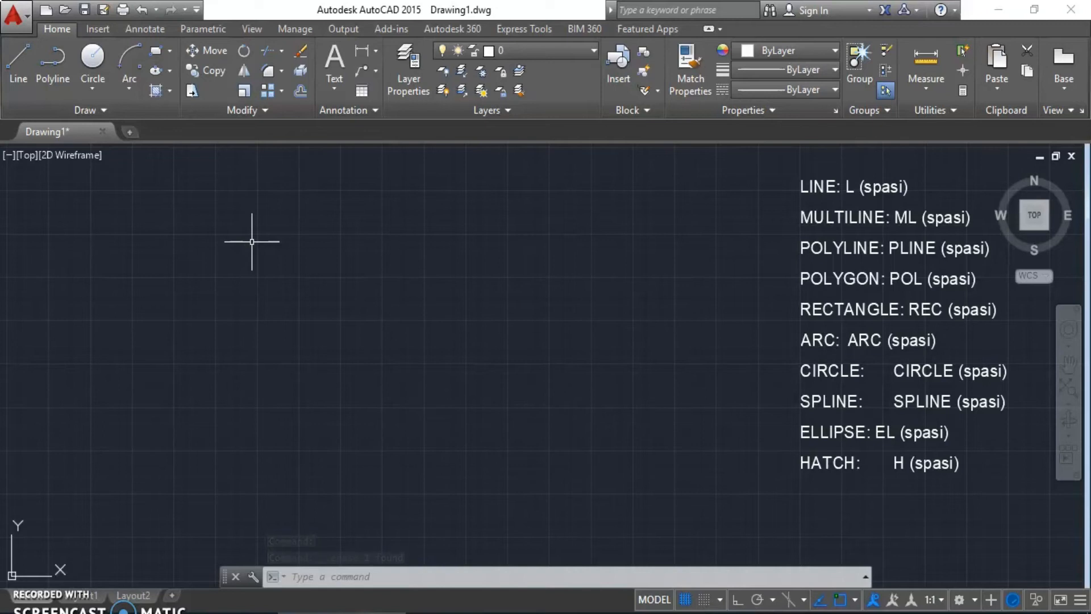
{"action": "type", "text": "po"}
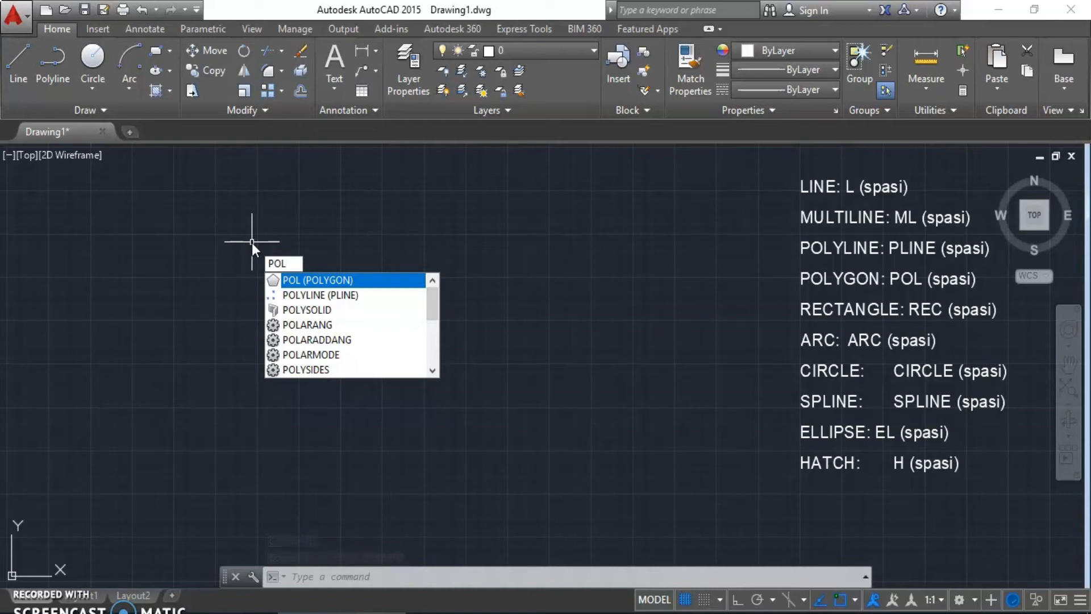
{"action": "key", "text": "space"}
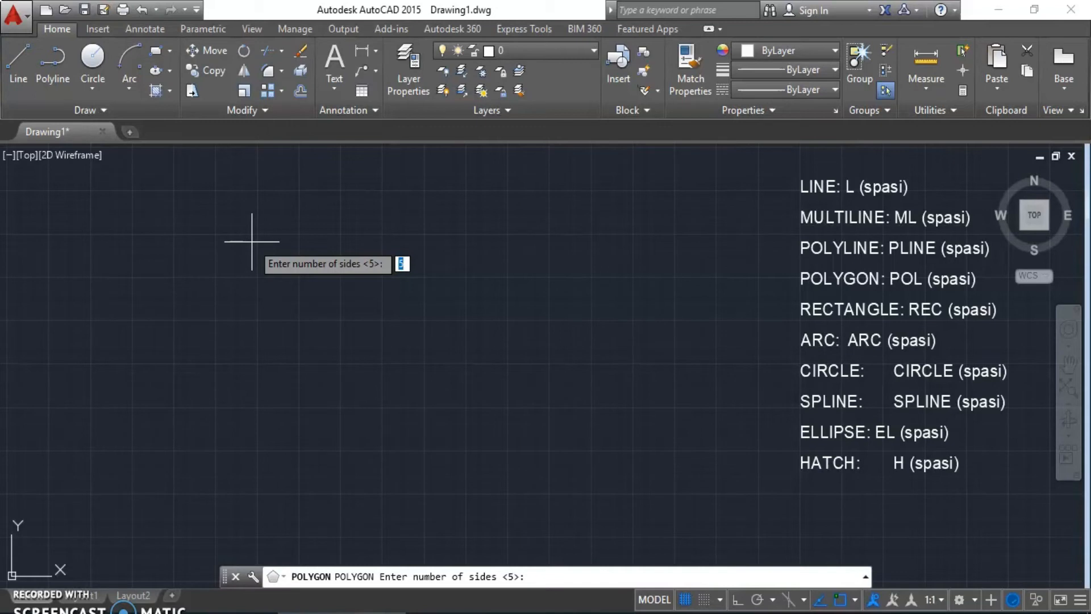
{"action": "type", "text": "9"}
{"action": "key", "text": "BackSpace"}
{"action": "key", "text": "BackSpace"}
{"action": "type", "text": "5"}
{"action": "key", "text": "space"}
{"action": "left_click", "coordinate": [213, 239]}
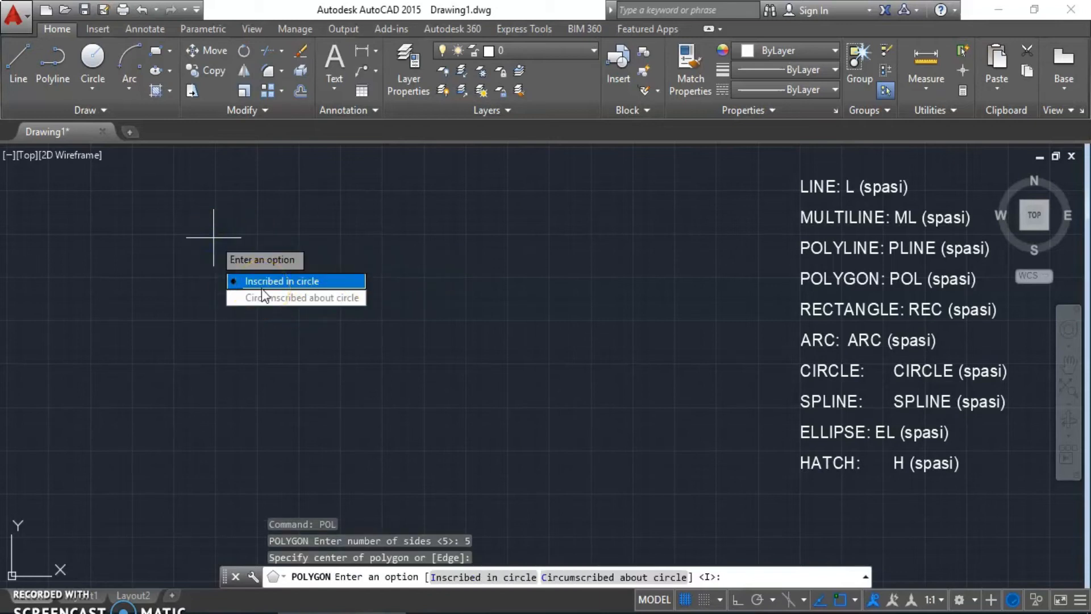
{"action": "left_click", "coordinate": [294, 285]}
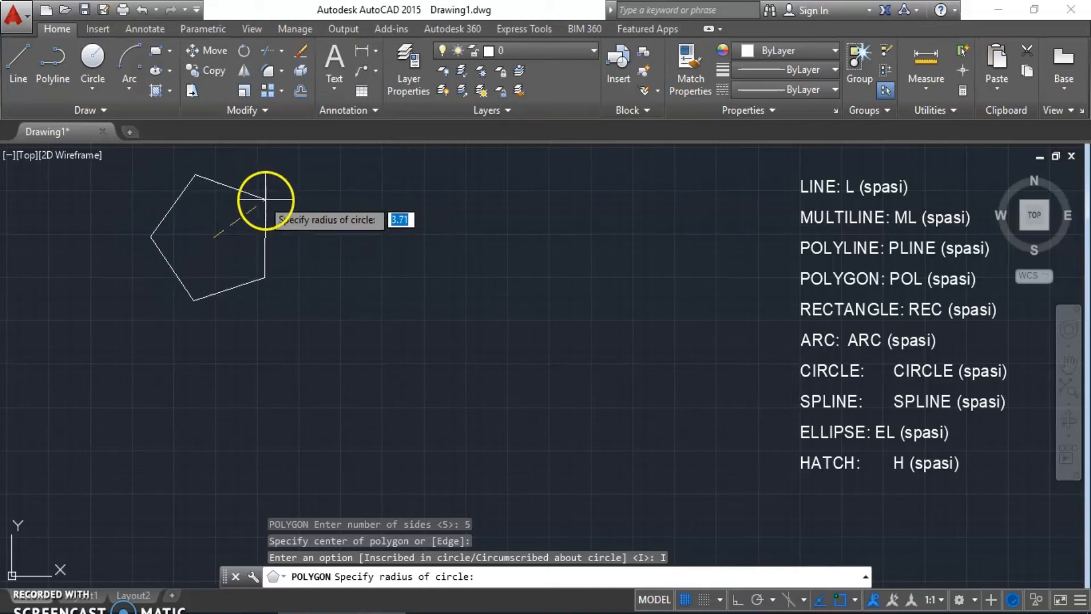
{"action": "middle_click_drag", "start_coordinate": [269, 215], "coordinate": [268, 234]}
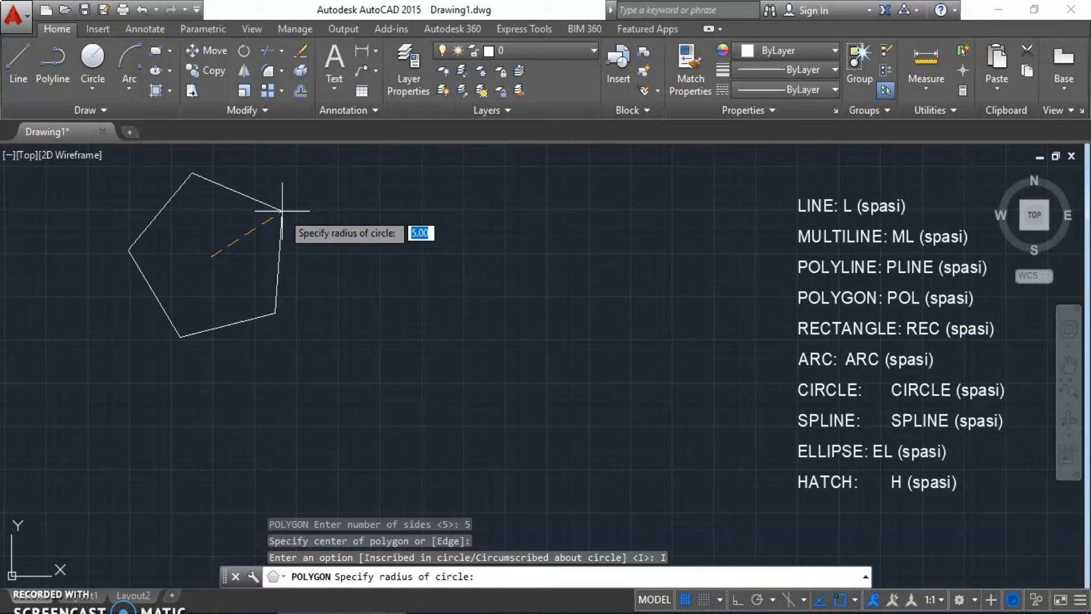
{"action": "key", "text": "BackSpace"}
{"action": "type", "text": "4."}
{"action": "key", "text": "Return"}
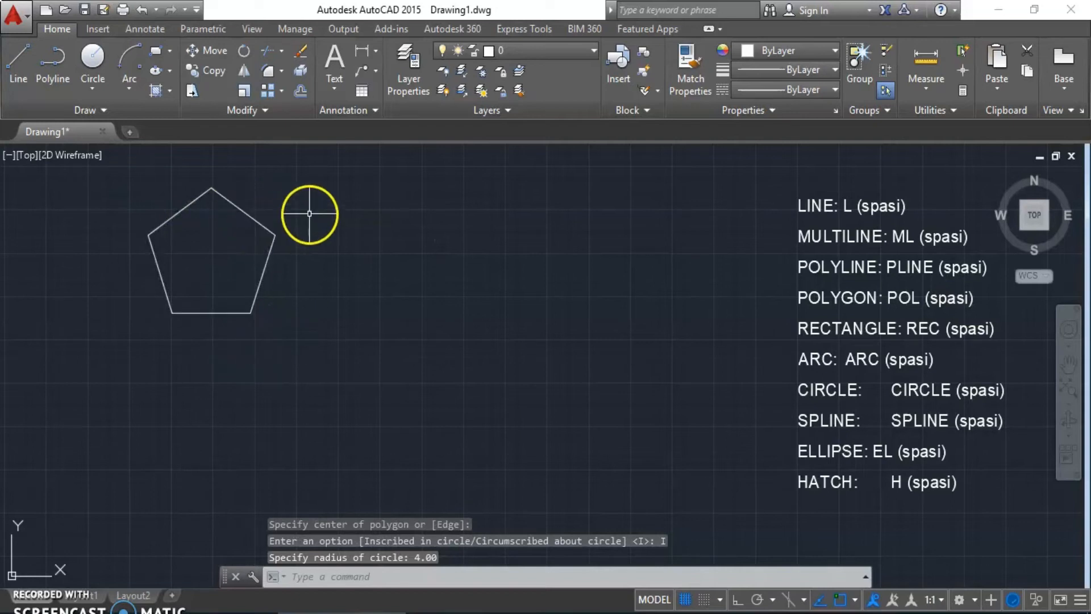
Draw an 8-sided polygon with POL beside the pentagon, inscribed in a circle of radius 3.5
{"action": "type", "text": "p"}
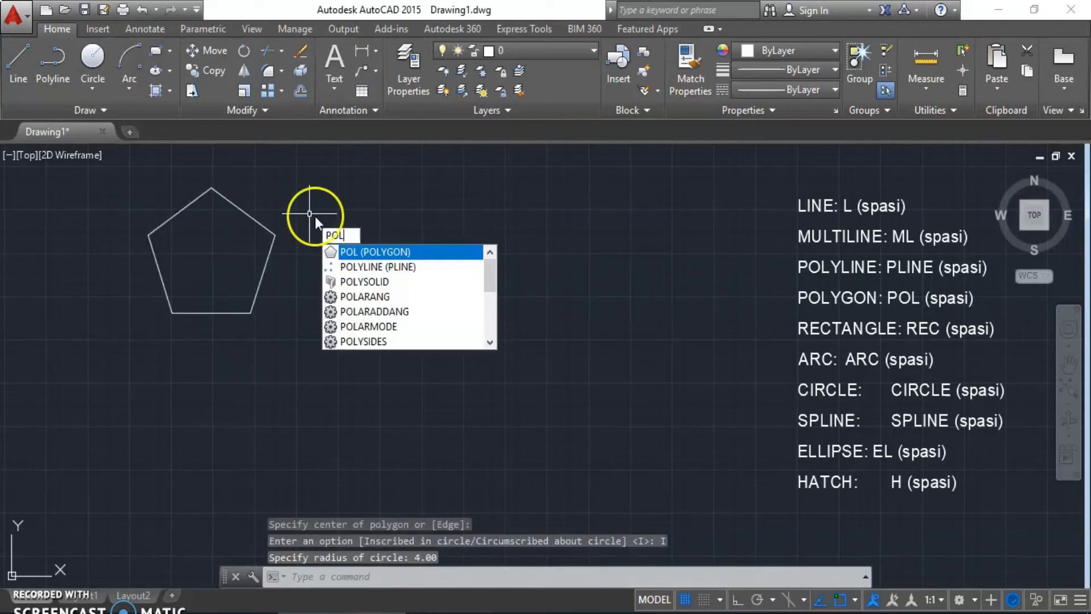
{"action": "key", "text": "space"}
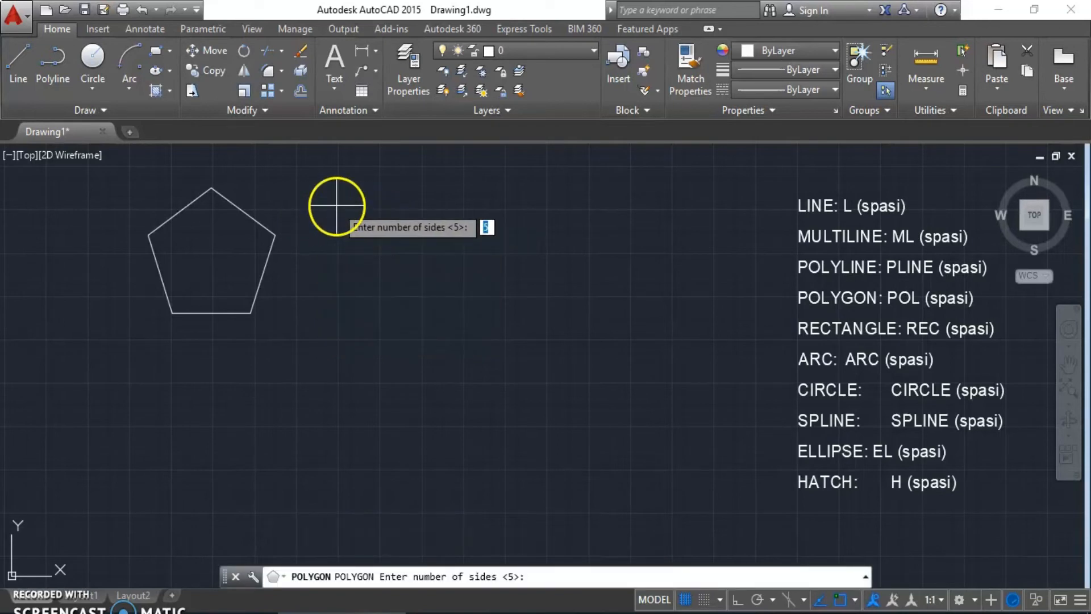
{"action": "type", "text": "8"}
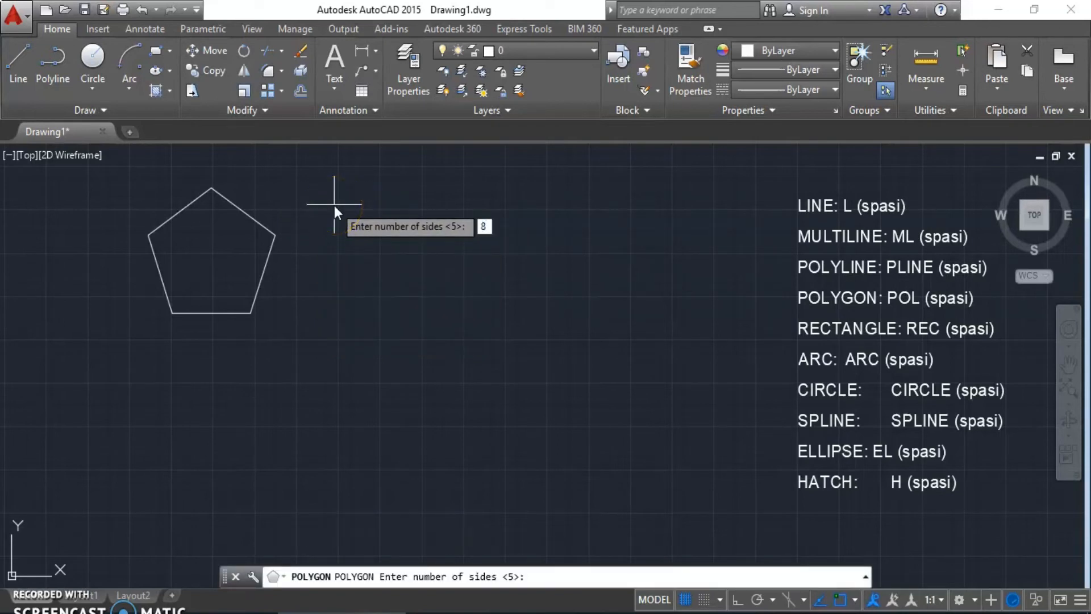
{"action": "key", "text": "space"}
{"action": "left_click", "coordinate": [354, 211]}
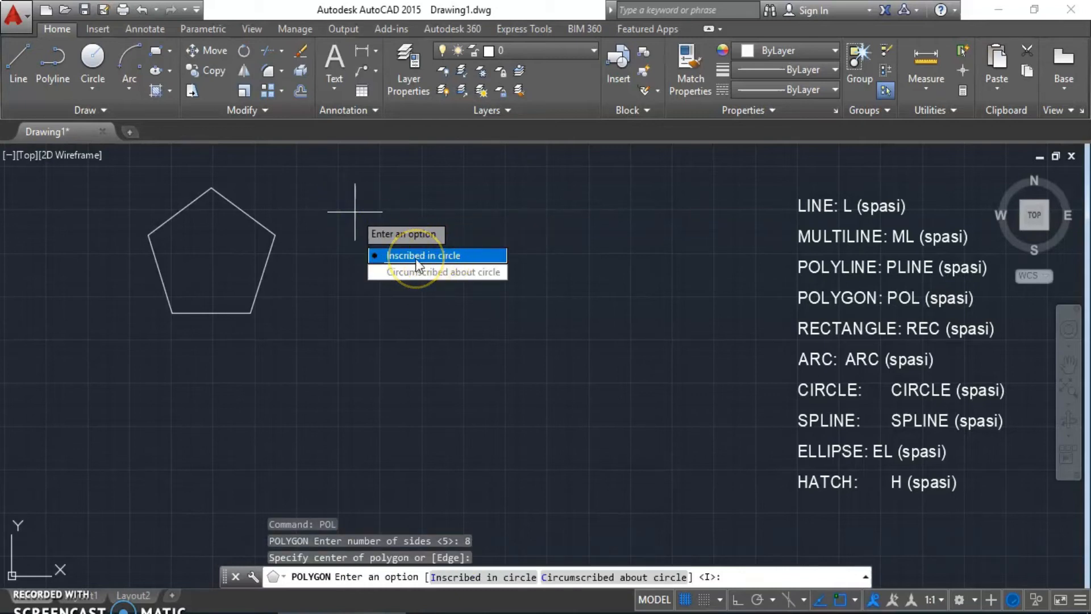
{"action": "left_click", "coordinate": [414, 257]}
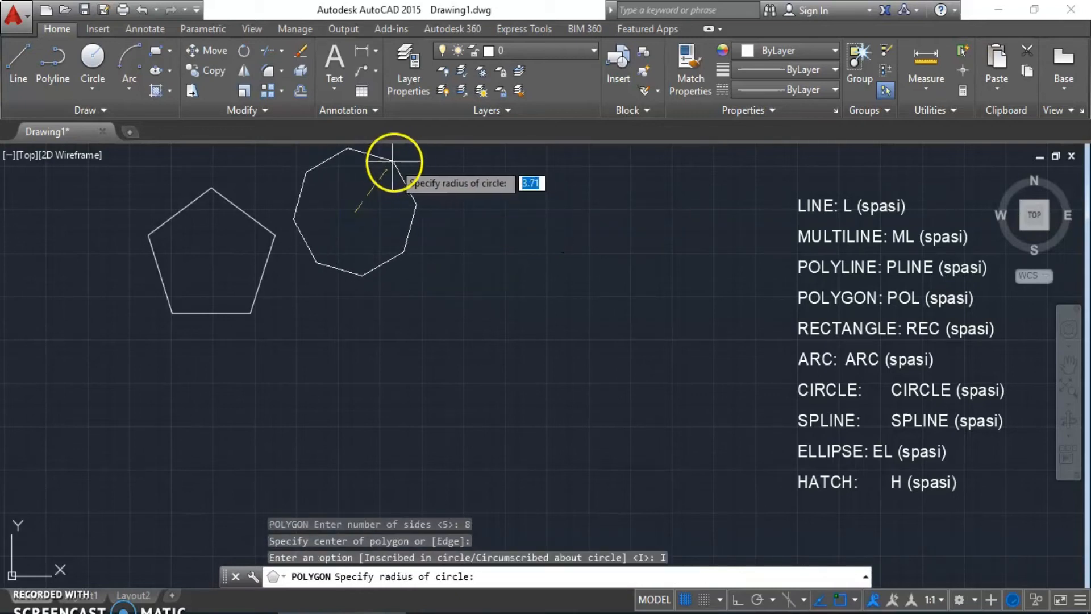
{"action": "middle_click_drag", "start_coordinate": [434, 183], "coordinate": [408, 252]}
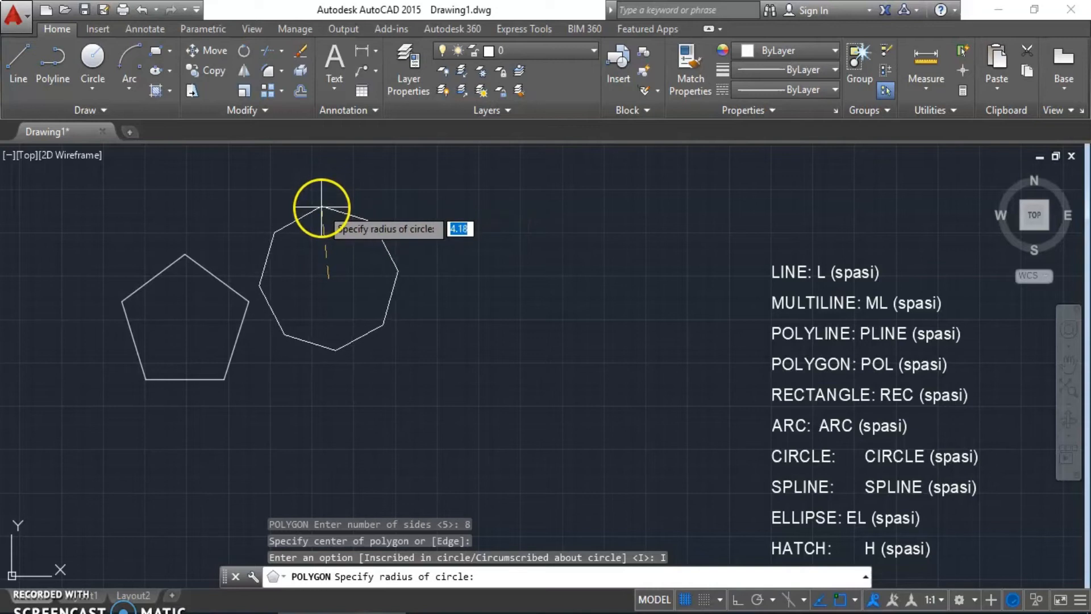
{"action": "type", "text": "3."}
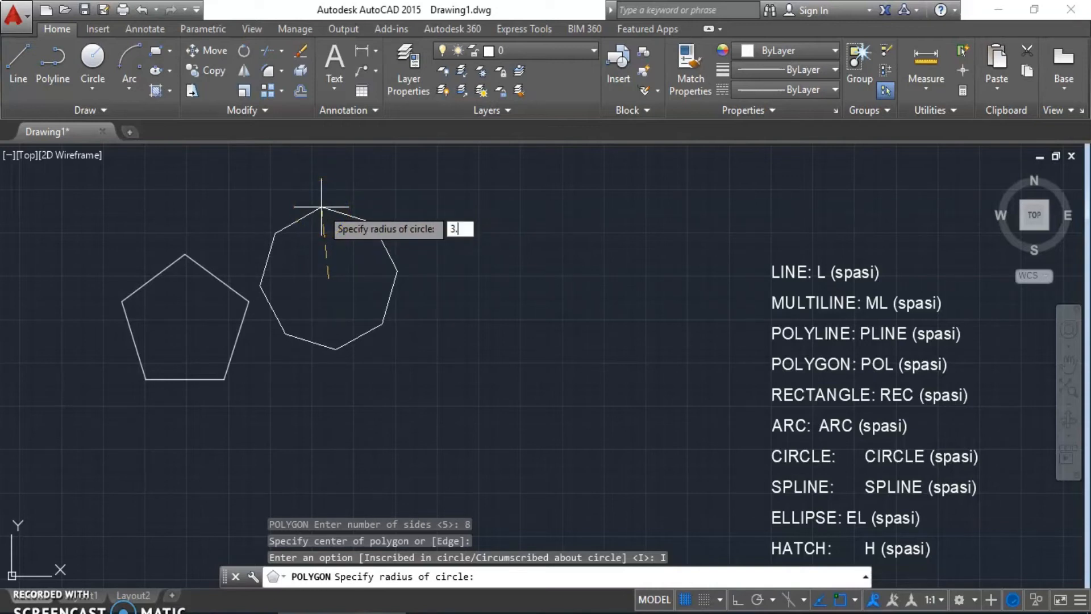
{"action": "key", "text": "Return"}
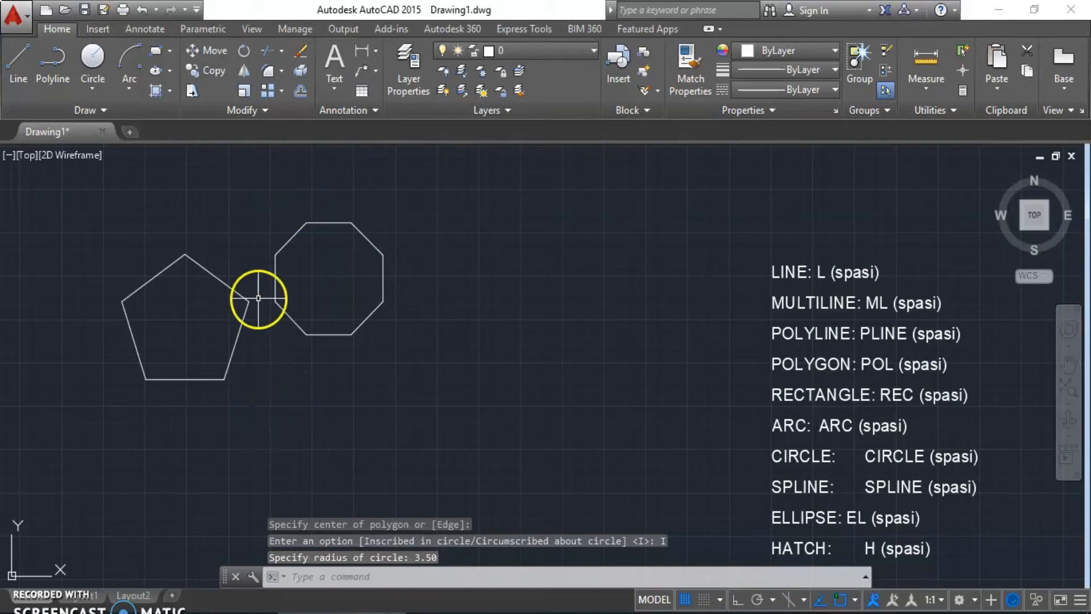
Draw a rectangle with REC beside the octagon, 6 wide and 3 high
{"action": "scroll", "coordinate": [261, 301], "scroll_direction": "up", "scroll_amount": 3}
{"action": "scroll", "coordinate": [292, 263], "scroll_direction": "down", "scroll_amount": 2}
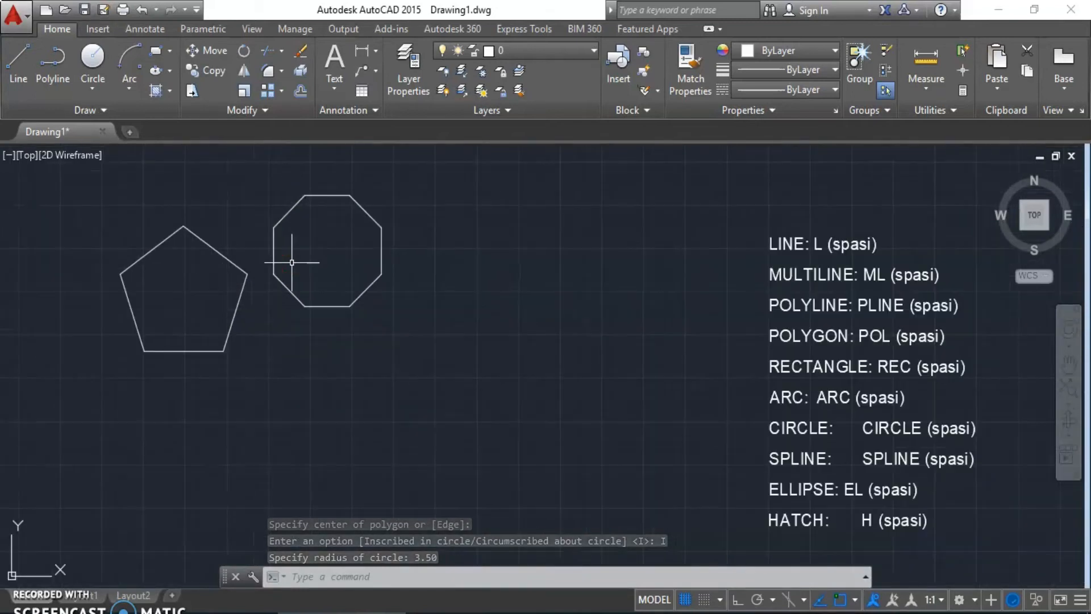
{"action": "mouse_move", "coordinate": [404, 297]}
{"action": "middle_mouse_down"}
{"action": "mouse_move", "coordinate": [409, 279]}
{"action": "mouse_move", "coordinate": [355, 287]}
{"action": "middle_mouse_up"}
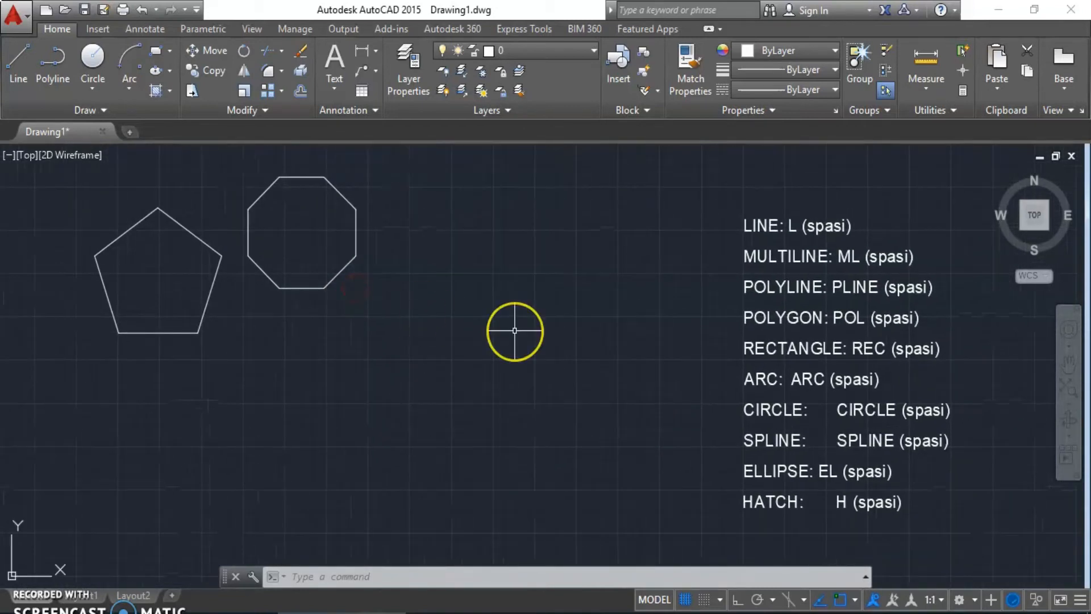
{"action": "type", "text": "rec"}
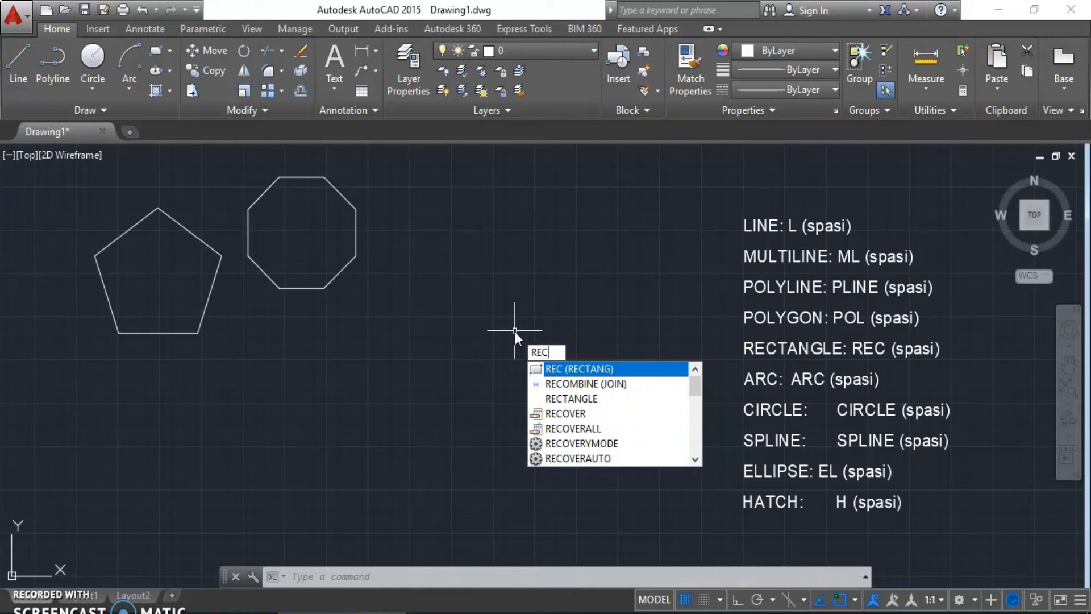
{"action": "key", "text": "space"}
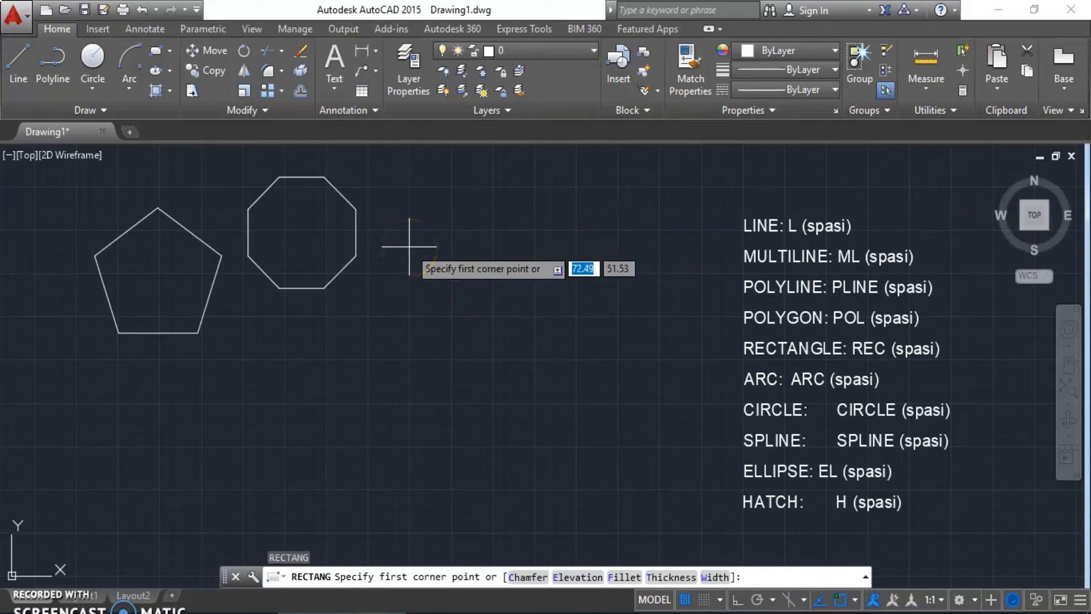
{"action": "left_click", "coordinate": [409, 247]}
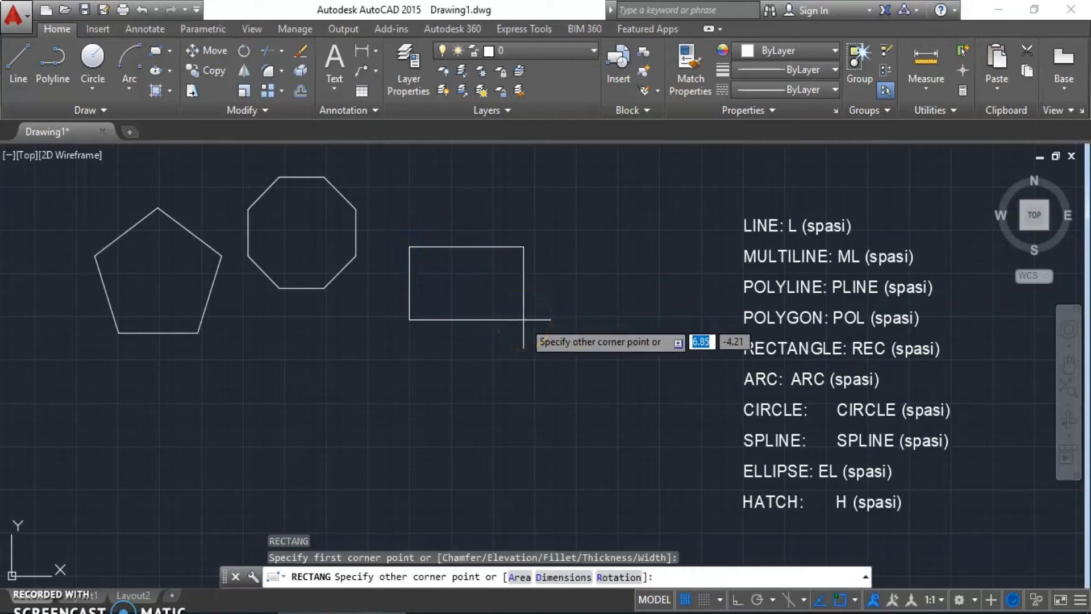
{"action": "type", "text": "6.0"}
{"action": "type", "text": "0"}
{"action": "key", "text": "Tab"}
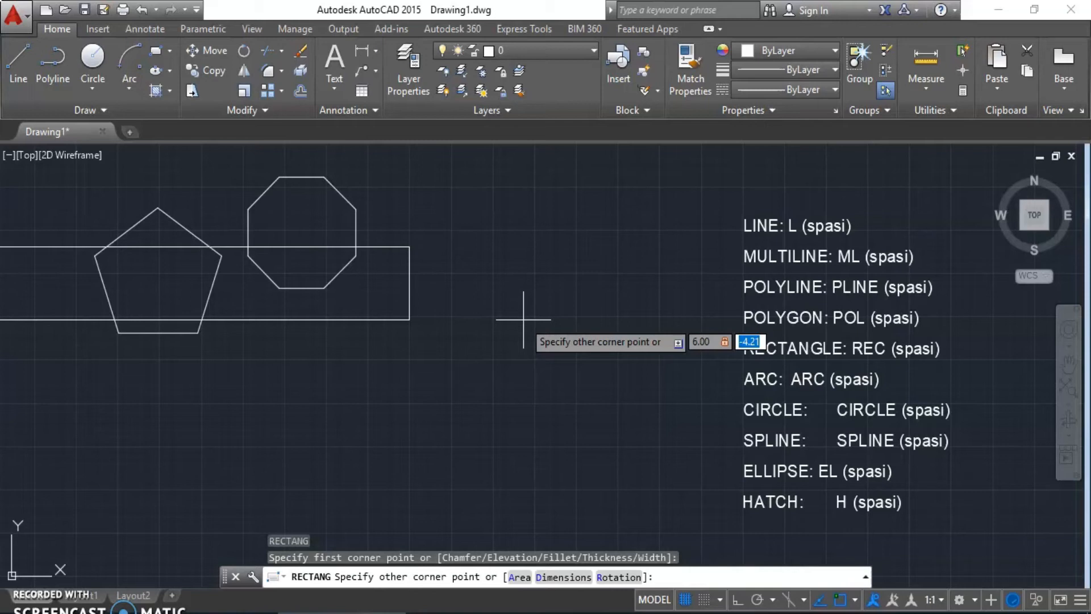
{"action": "type", "text": "3"}
{"action": "key", "text": "Return"}
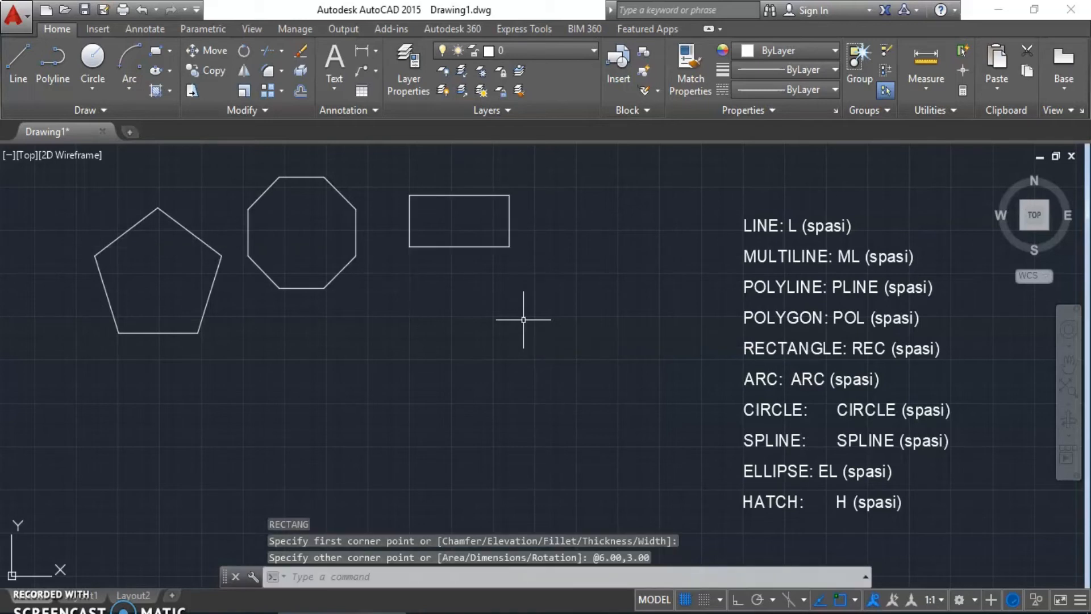
{"action": "scroll", "coordinate": [453, 209], "scroll_direction": "up", "scroll_amount": 1}
{"action": "middle_click_drag", "start_coordinate": [453, 210], "coordinate": [349, 261]}
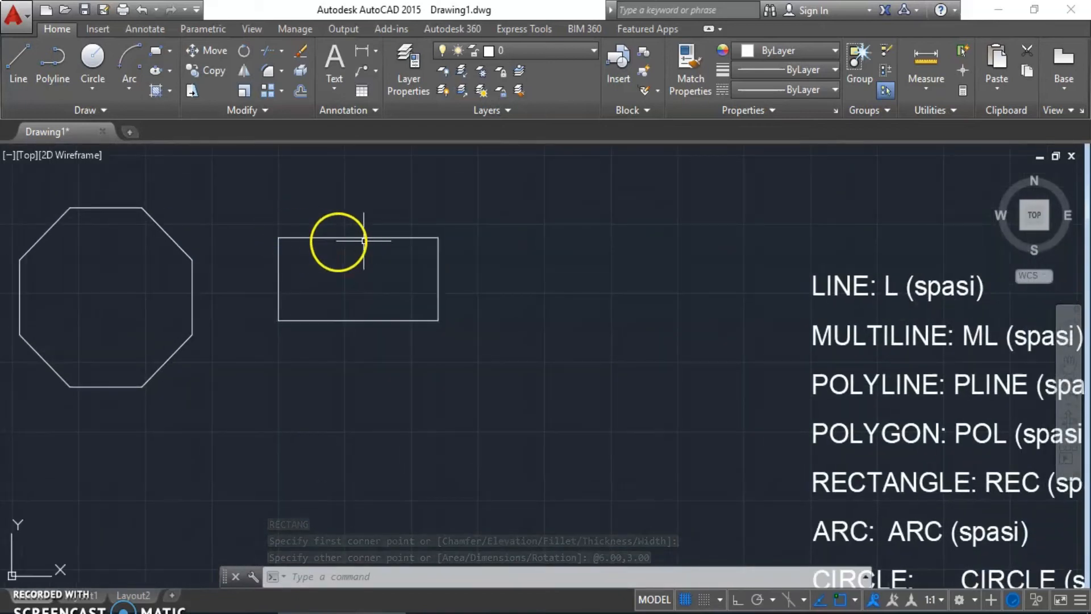
{"action": "scroll", "coordinate": [407, 300], "scroll_direction": "down", "scroll_amount": 2}
{"action": "mouse_move", "coordinate": [409, 330]}
{"action": "middle_mouse_down"}
{"action": "mouse_move", "coordinate": [438, 290]}
{"action": "mouse_move", "coordinate": [442, 242]}
{"action": "middle_mouse_up"}
{"action": "scroll", "coordinate": [365, 232], "scroll_direction": "up", "scroll_amount": 1}
{"action": "middle_click_drag", "start_coordinate": [394, 285], "coordinate": [413, 266]}
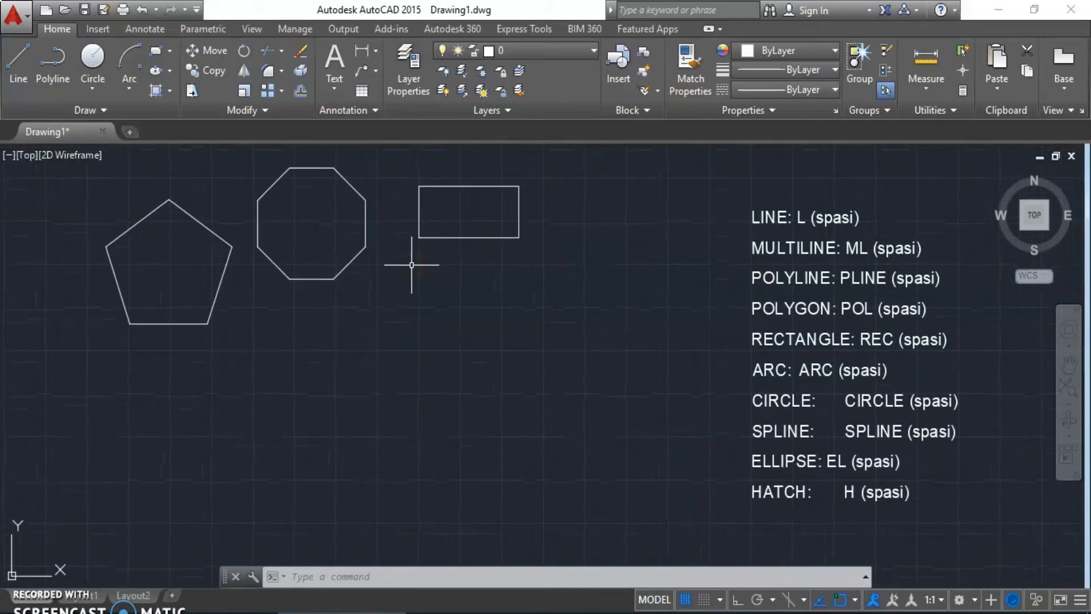
{"action": "mouse_move", "coordinate": [429, 336]}
{"action": "middle_mouse_down"}
{"action": "mouse_move", "coordinate": [441, 324]}
{"action": "mouse_move", "coordinate": [426, 337]}
{"action": "middle_mouse_up"}
Try a three-point arc with the ARC command in the empty area below the rectangle, and undo it
{"action": "left_click", "coordinate": [289, 344]}
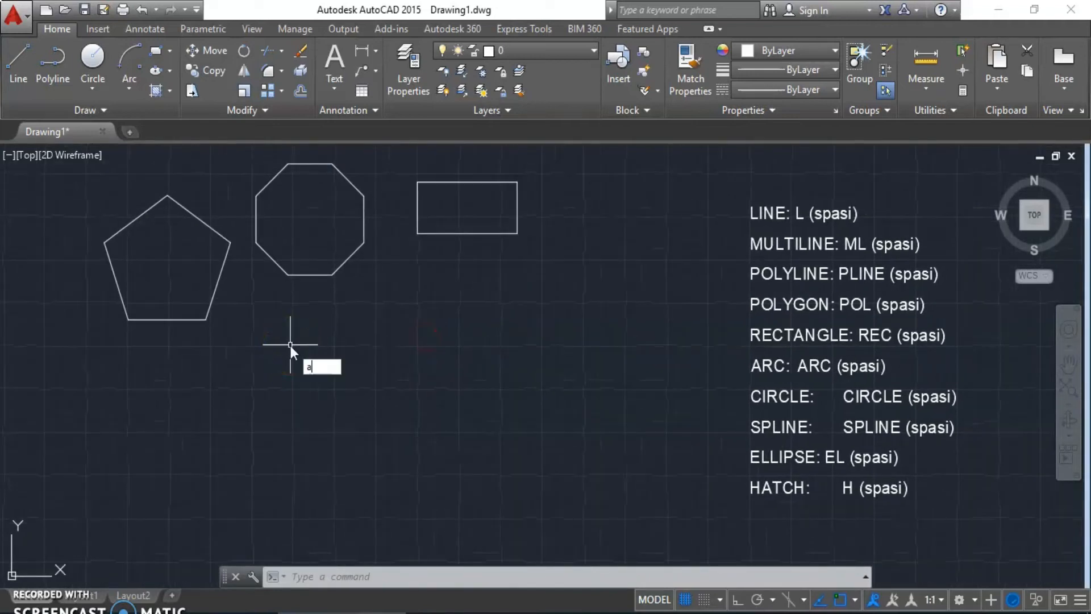
{"action": "type", "text": "RC"}
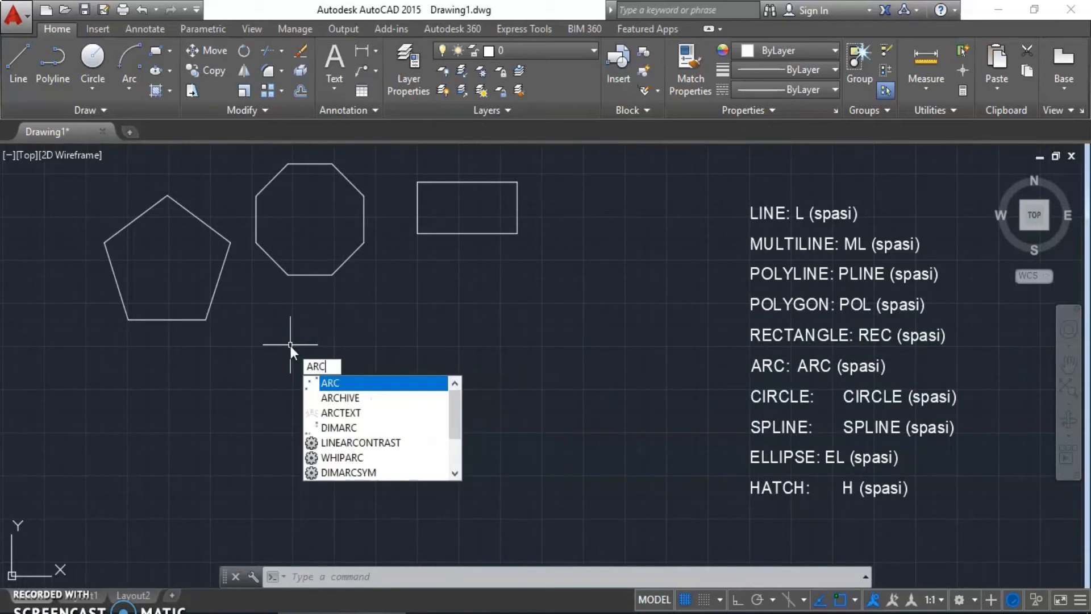
{"action": "left_click", "coordinate": [326, 348]}
{"action": "key", "text": "space"}
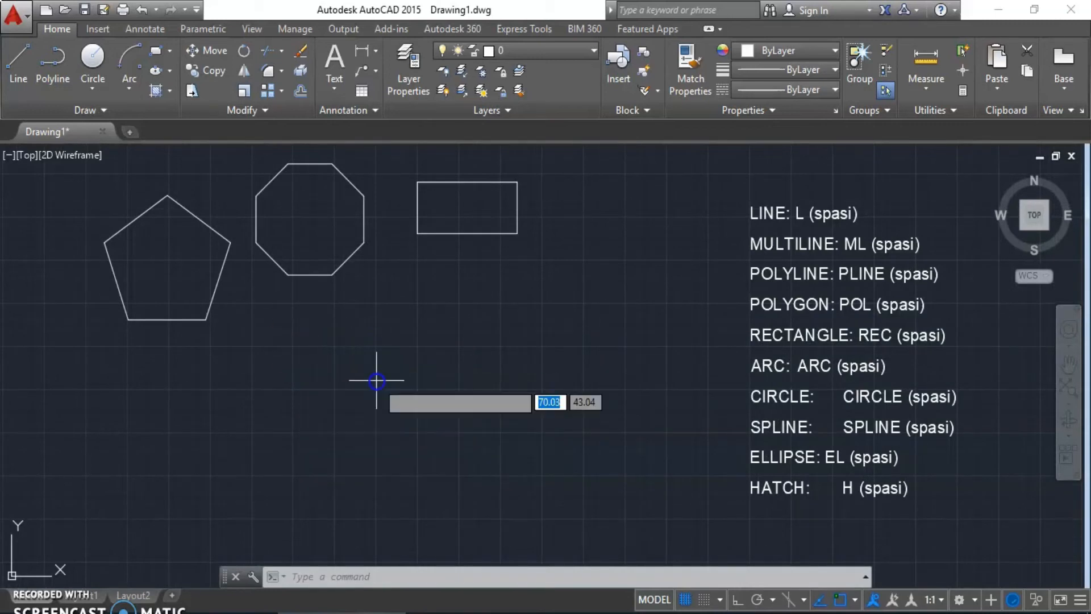
{"action": "left_click", "coordinate": [383, 297]}
{"action": "left_click", "coordinate": [589, 328]}
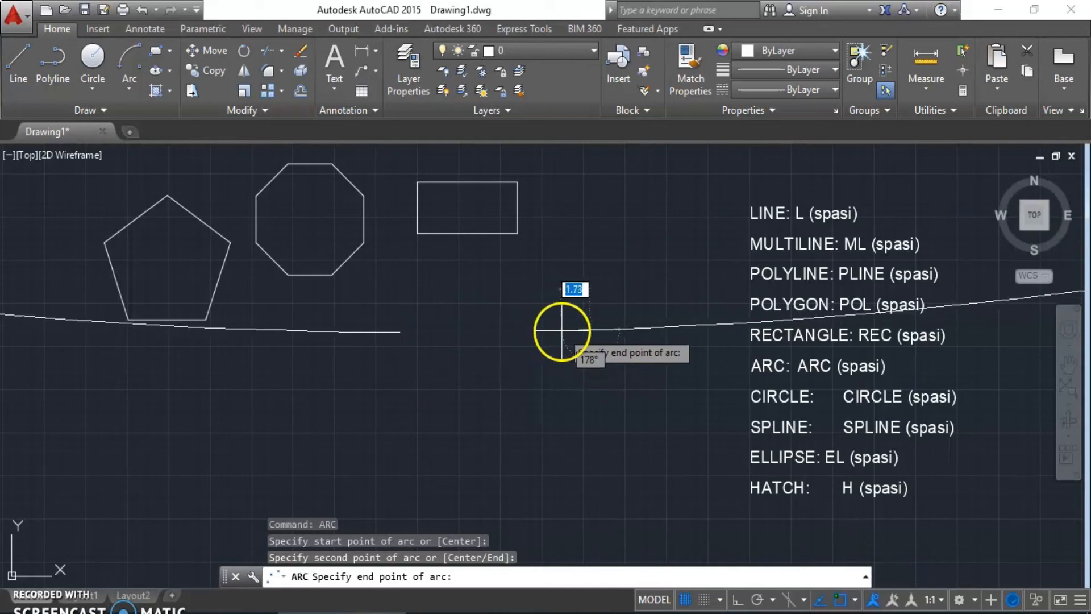
{"action": "left_click", "coordinate": [416, 343]}
{"action": "key", "text": "ctrl+z"}
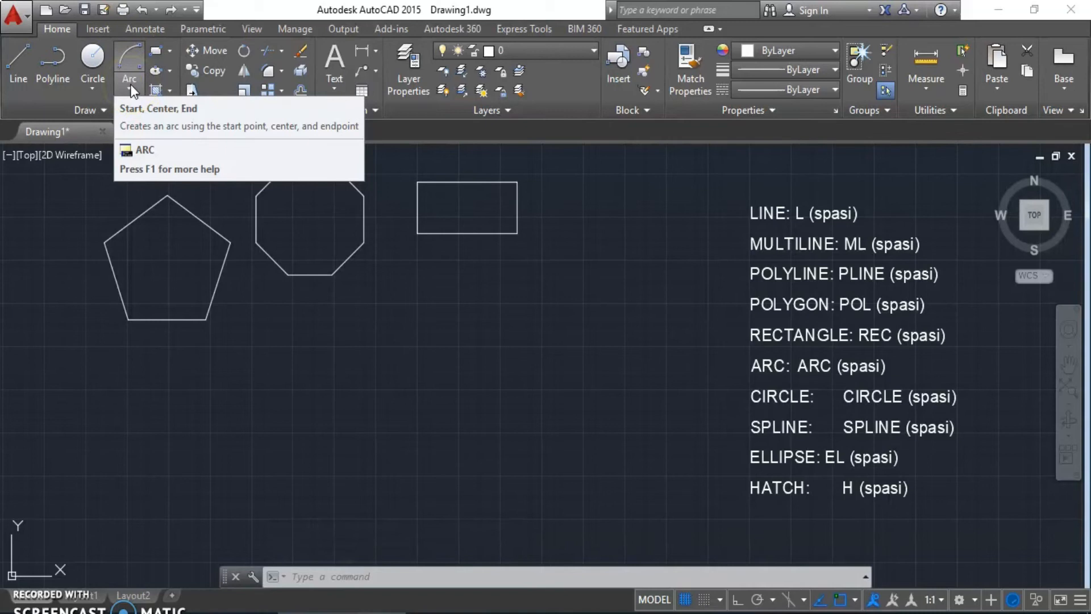
{"action": "left_click", "coordinate": [126, 89]}
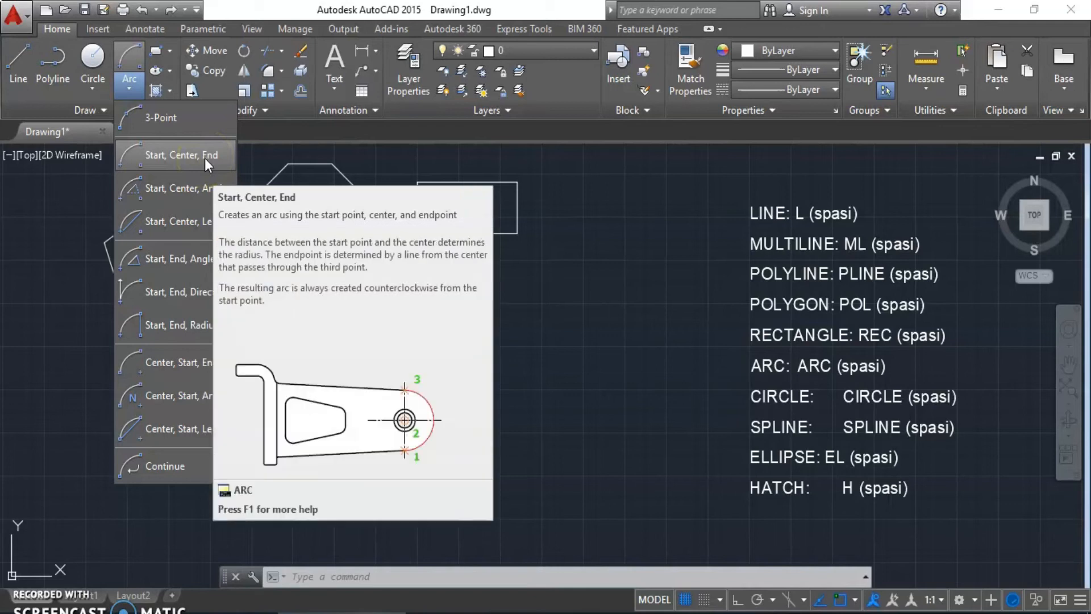
{"action": "left_click", "coordinate": [183, 159]}
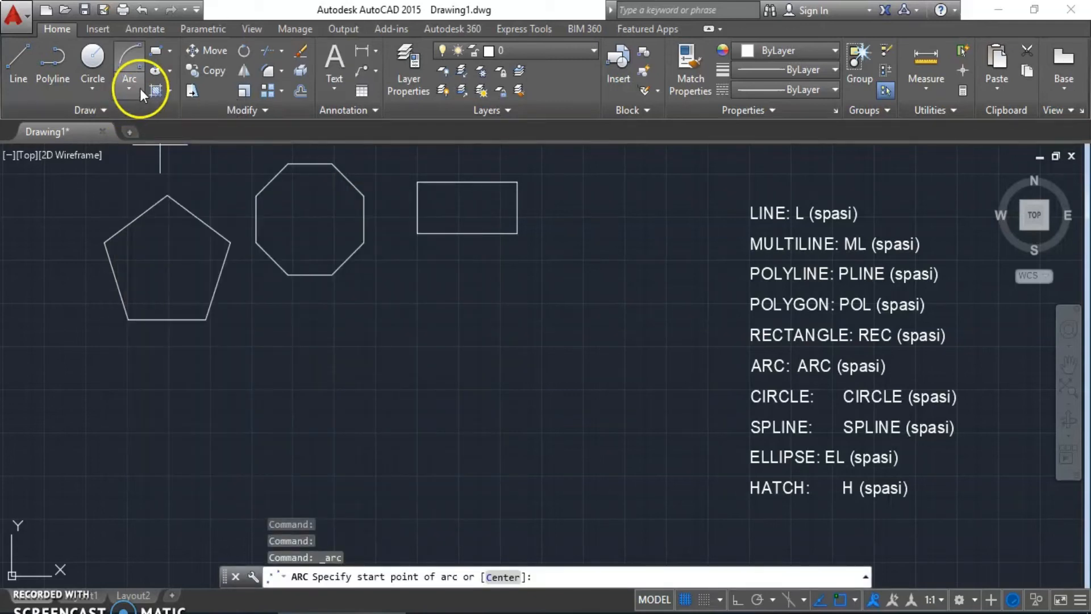
{"action": "left_click", "coordinate": [140, 88]}
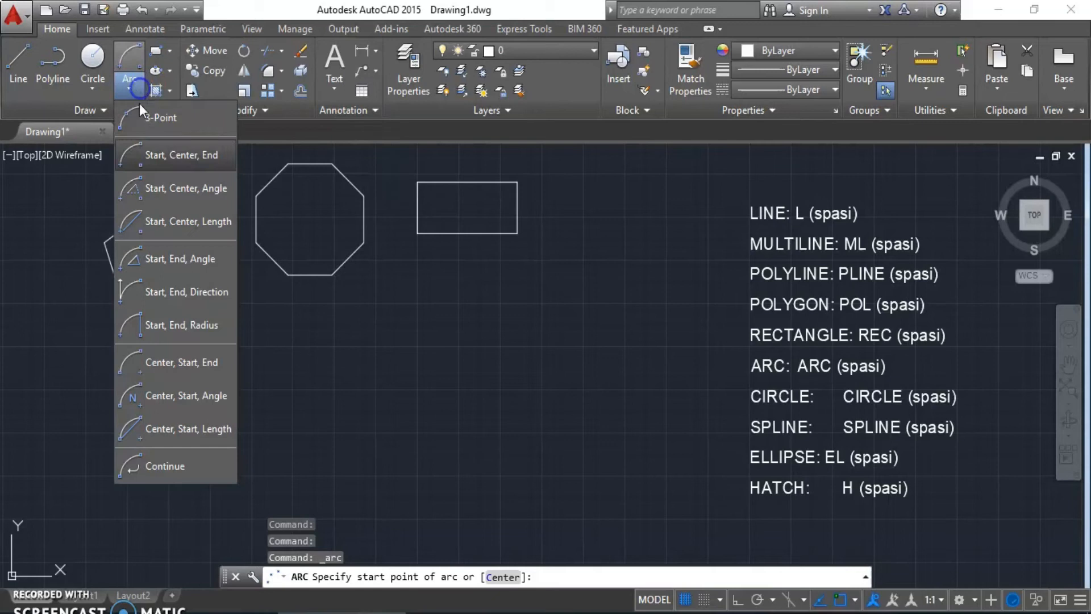
{"action": "left_click", "coordinate": [165, 162]}
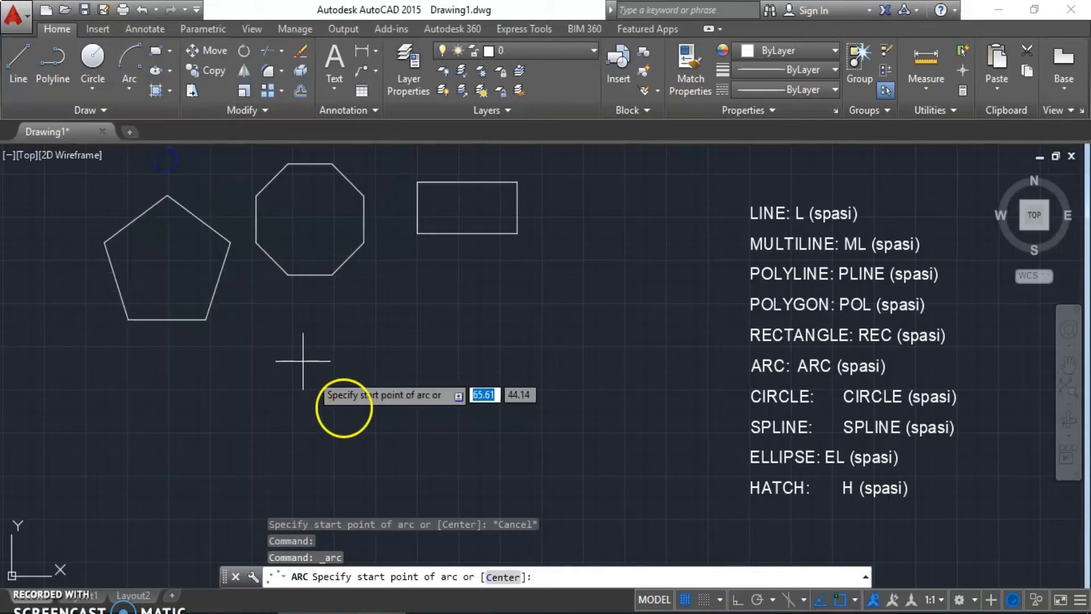
{"action": "left_click", "coordinate": [338, 363]}
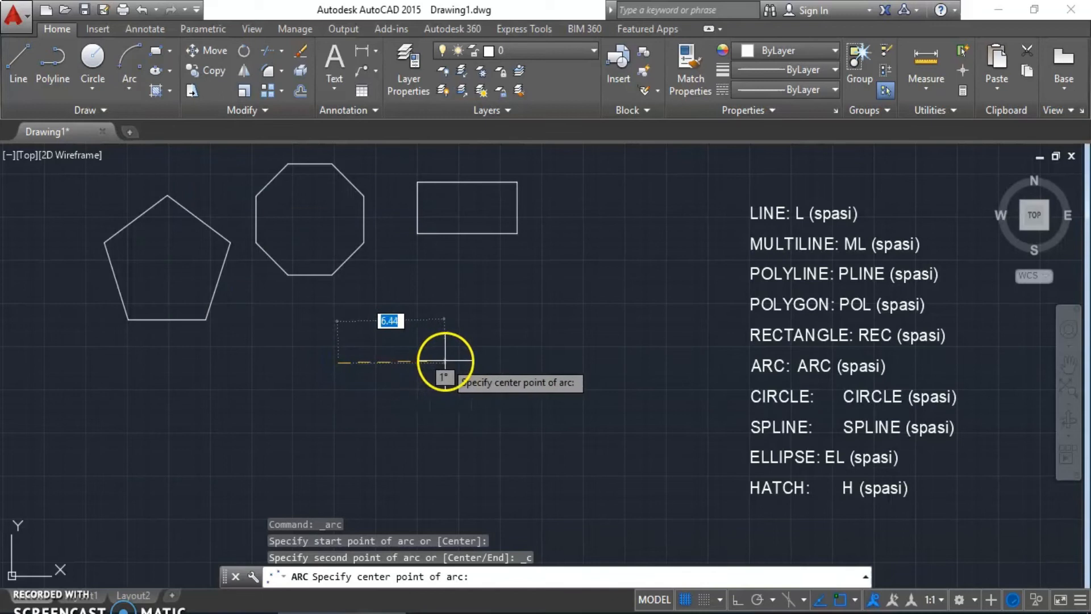
{"action": "key", "text": "Escape"}
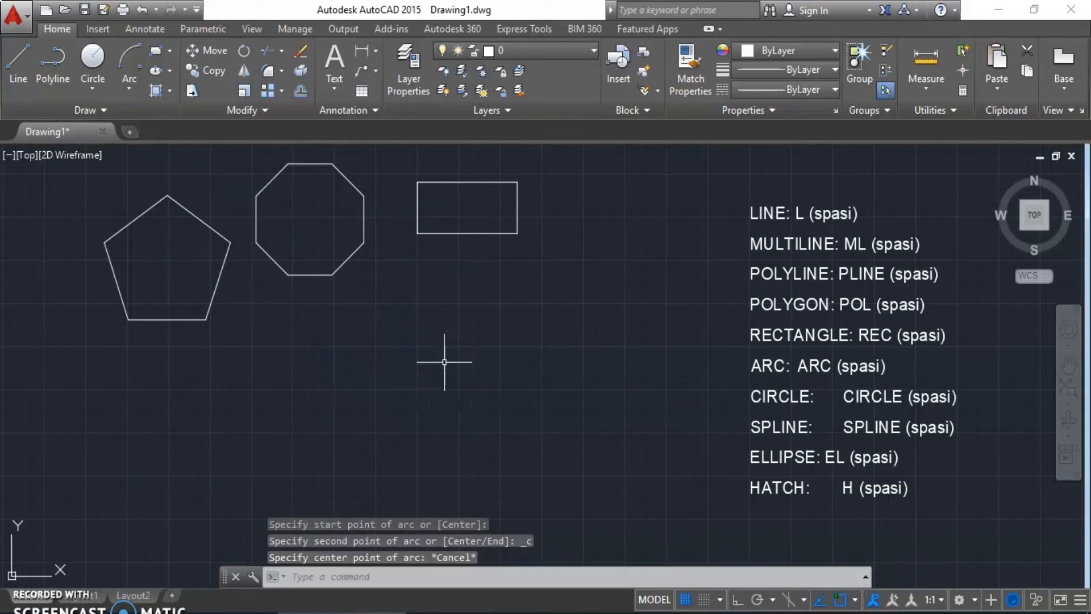
Draw a nearly full-circle Start, Center, End arc below the rectangle, placing its center 3 horizontally from the start point, and check it by selecting it
{"action": "left_click", "coordinate": [138, 93]}
{"action": "left_click", "coordinate": [171, 154]}
{"action": "left_click", "coordinate": [437, 367]}
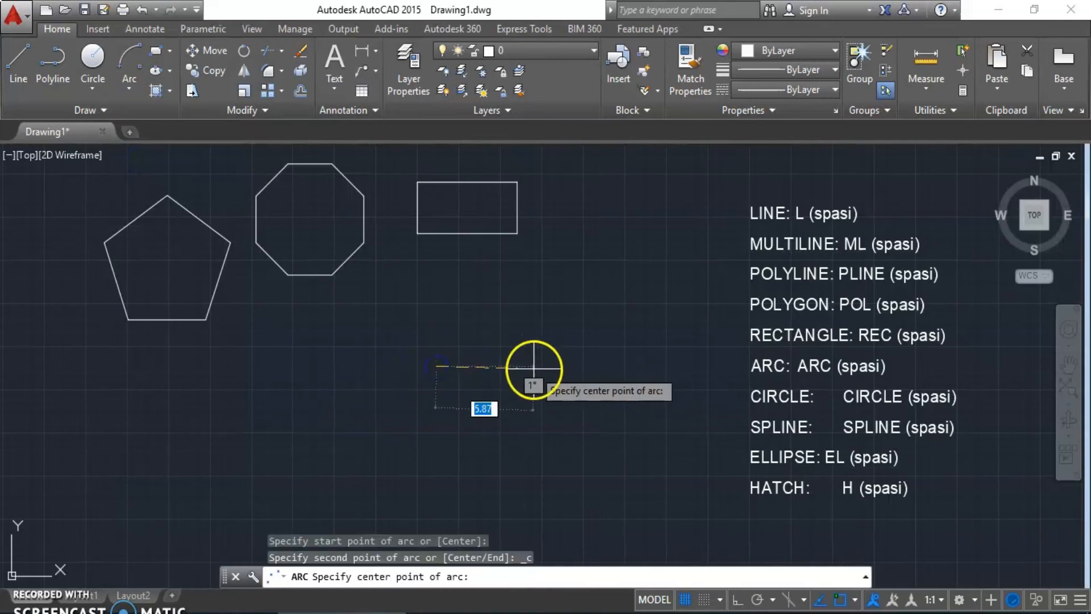
{"action": "type", "text": "3.00"}
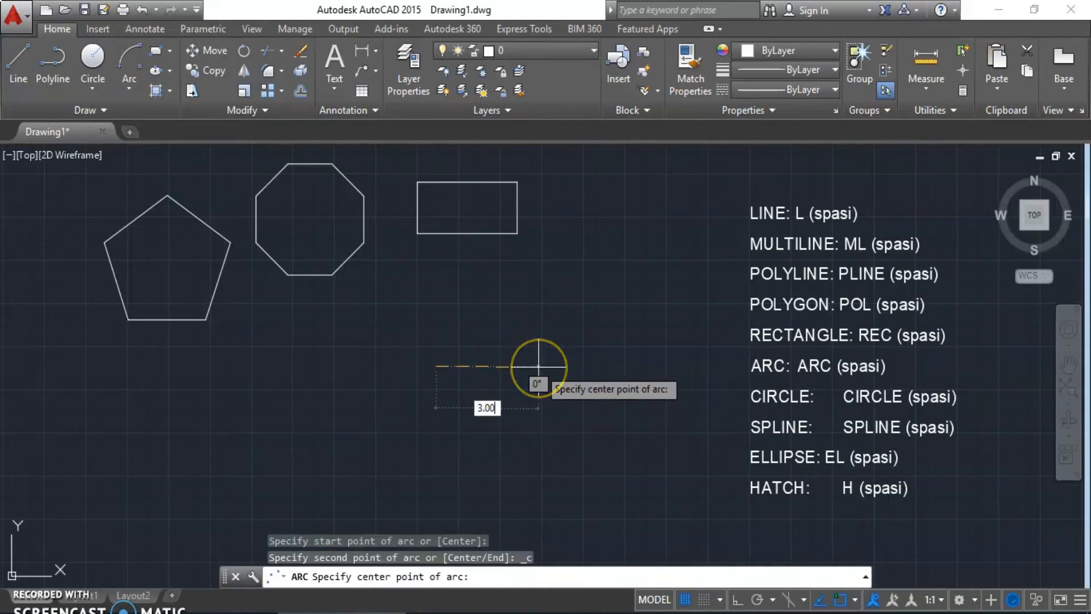
{"action": "key", "text": "Return"}
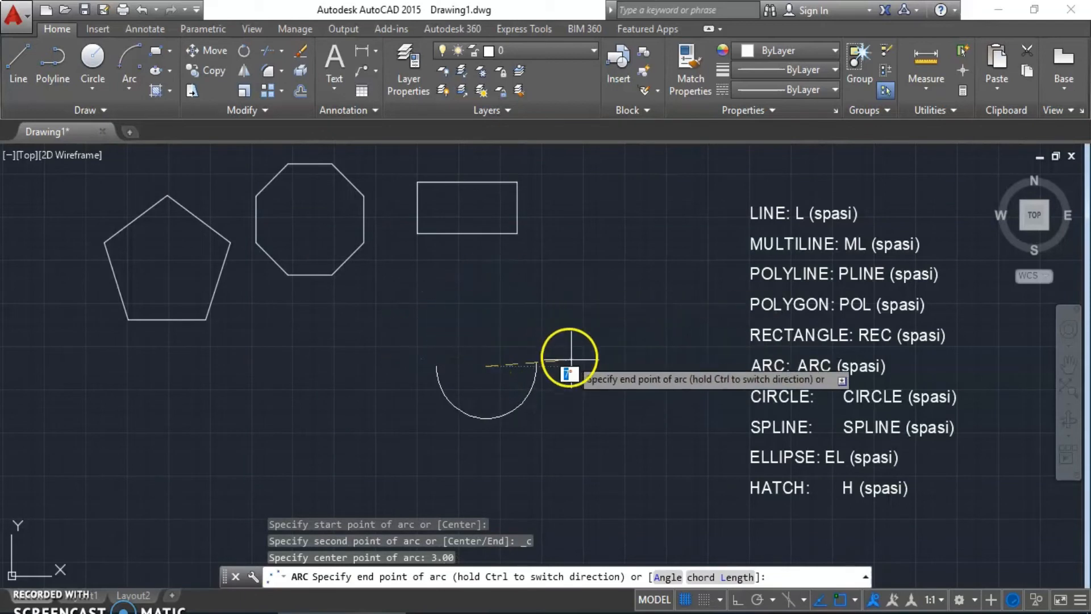
{"action": "left_click", "coordinate": [438, 362]}
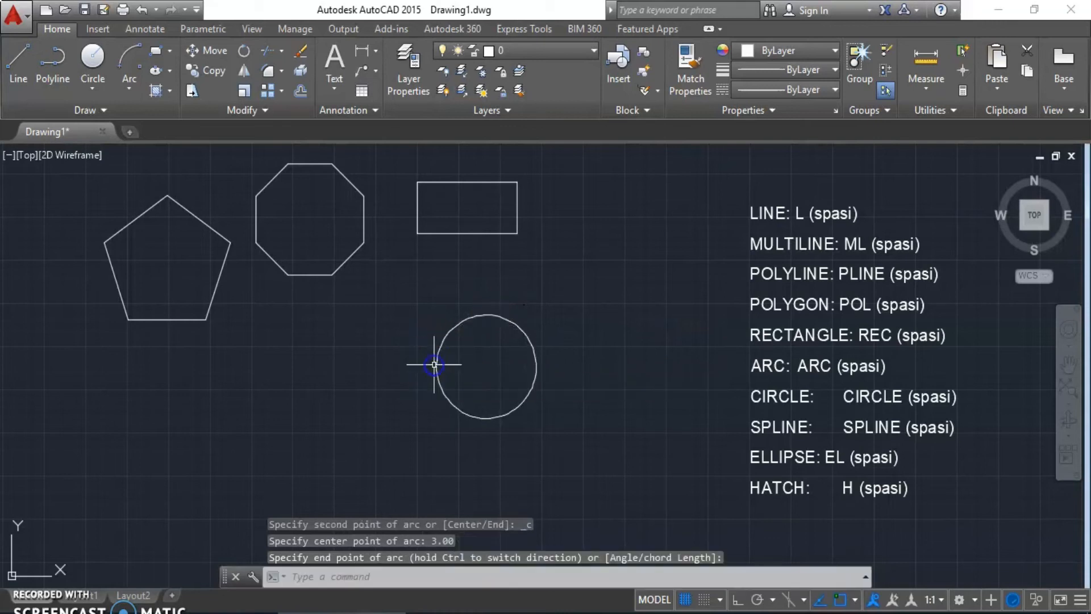
{"action": "left_click", "coordinate": [446, 321]}
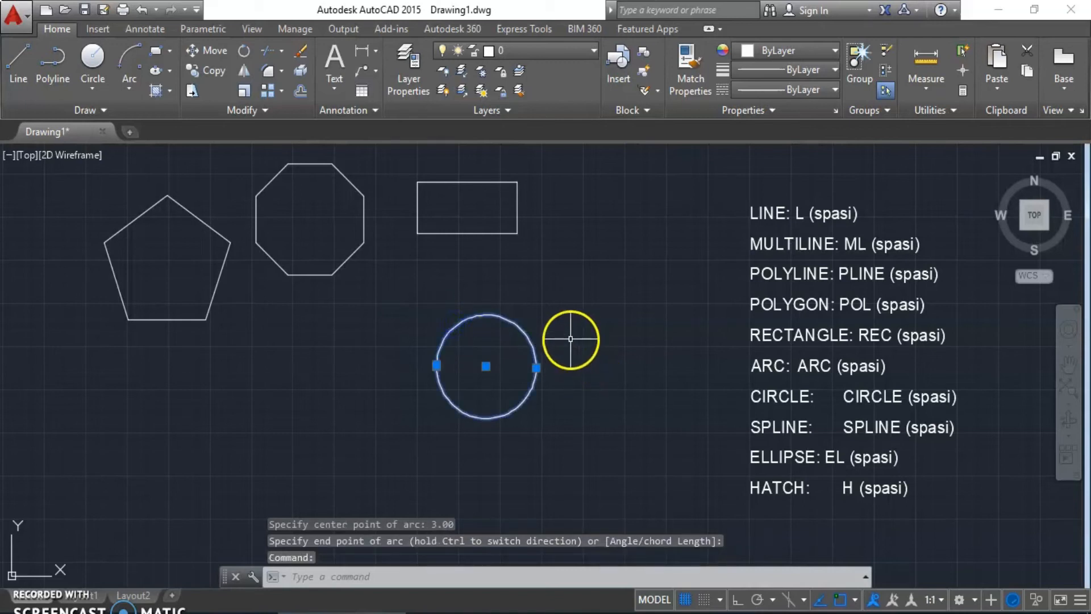
{"action": "key", "text": "Escape"}
Draw a Start, Center, End arc below the pentagon as a lower semicircle, placing its center 5 horizontally from the start point
{"action": "middle_click_drag", "start_coordinate": [431, 307], "coordinate": [513, 258]}
{"action": "left_click", "coordinate": [131, 85]}
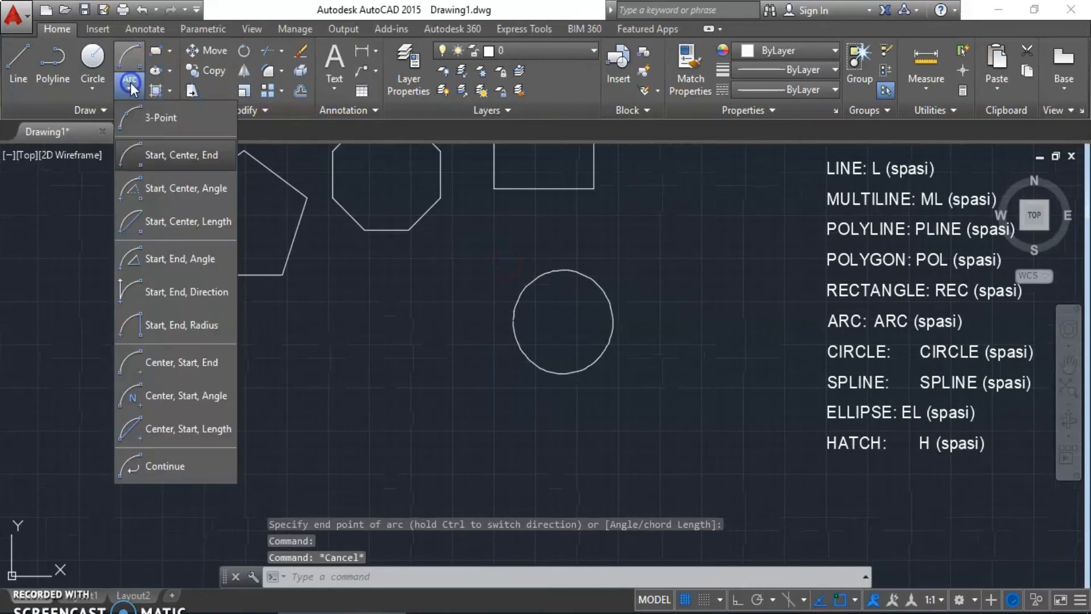
{"action": "left_click", "coordinate": [156, 148]}
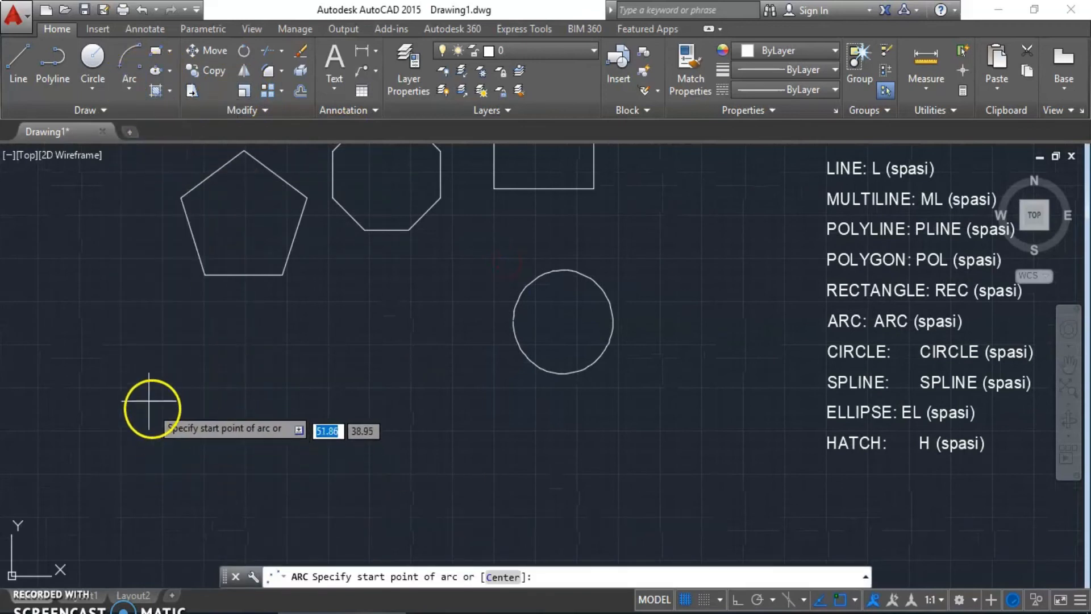
{"action": "left_click", "coordinate": [137, 377]}
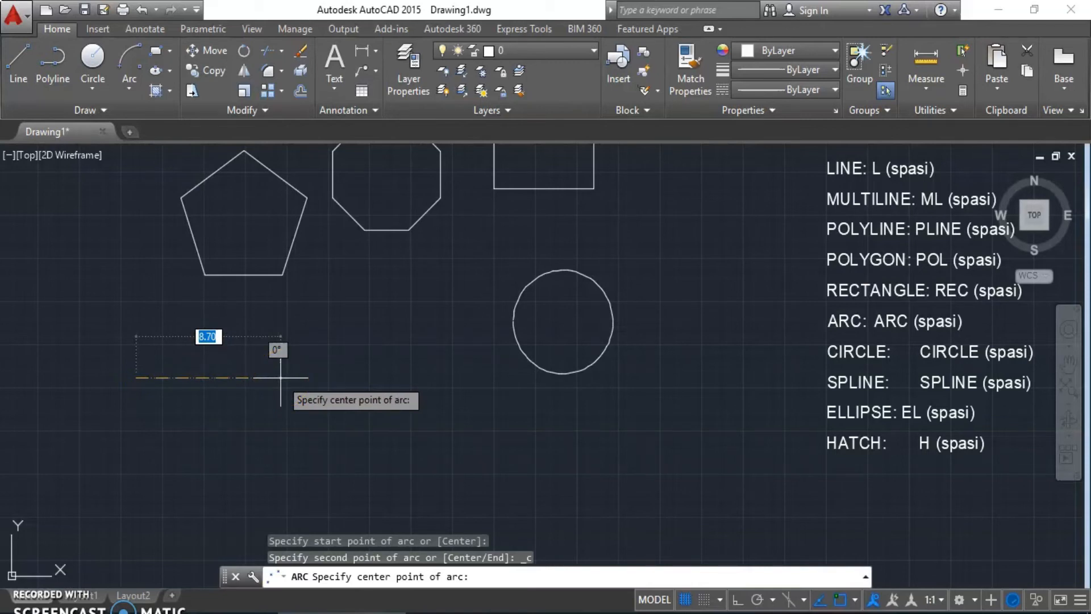
{"action": "type", "text": "5.00"}
{"action": "left_click", "coordinate": [280, 378]}
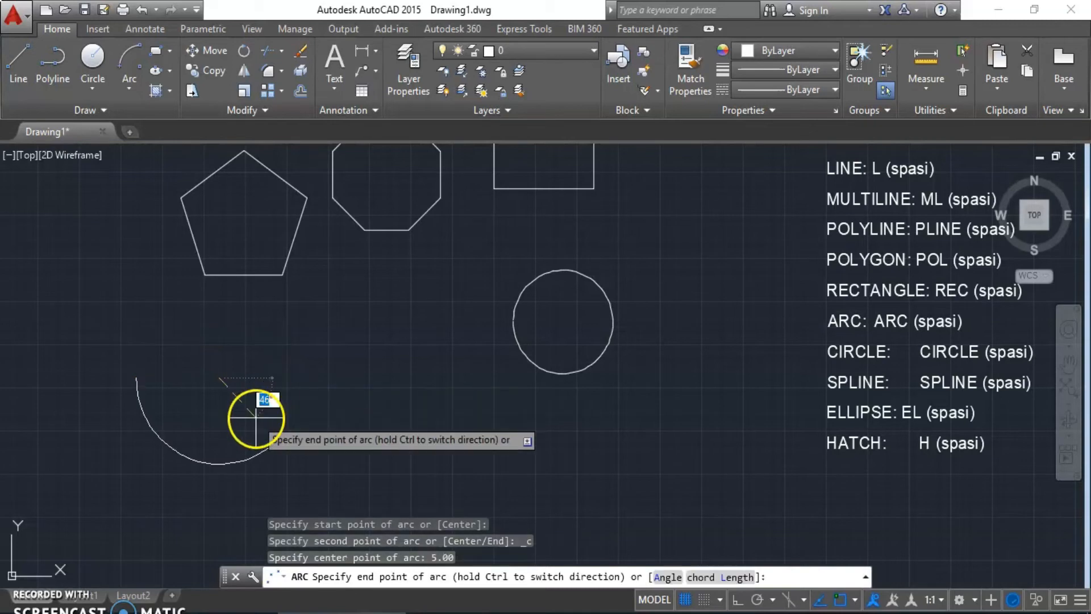
{"action": "left_click", "coordinate": [302, 377]}
{"action": "middle_click_drag", "start_coordinate": [280, 312], "coordinate": [257, 342]}
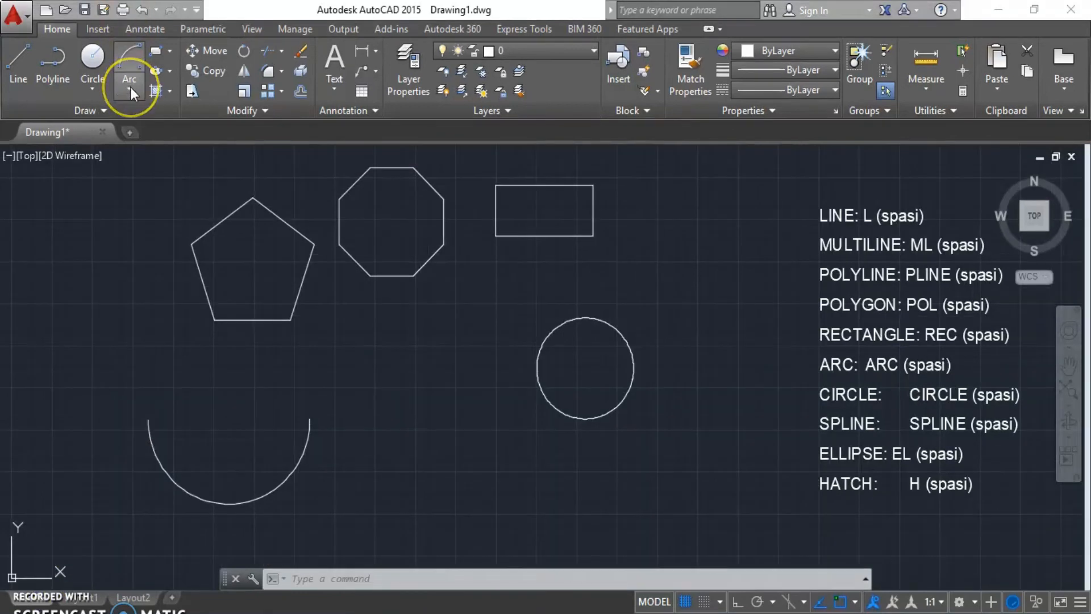
{"action": "left_click", "coordinate": [129, 89]}
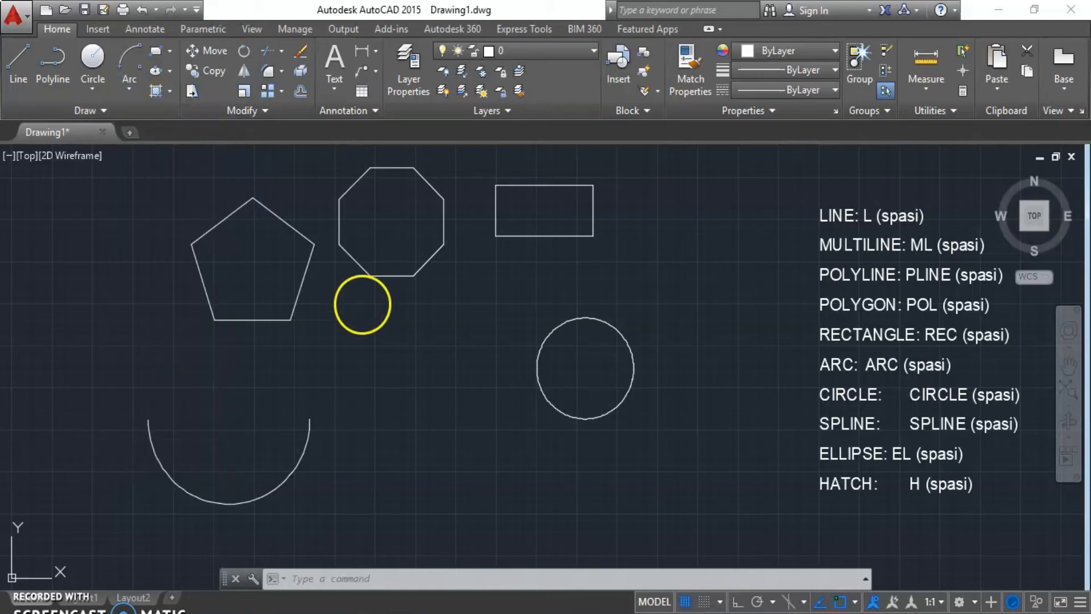
Draw a circle of radius 4 with CIRCLE below the octagon, and view the available circle construction methods
{"action": "mouse_move", "coordinate": [437, 393]}
{"action": "middle_mouse_down"}
{"action": "mouse_move", "coordinate": [446, 373]}
{"action": "mouse_move", "coordinate": [440, 384]}
{"action": "middle_mouse_up"}
{"action": "type", "text": "circle"}
{"action": "key", "text": "Return"}
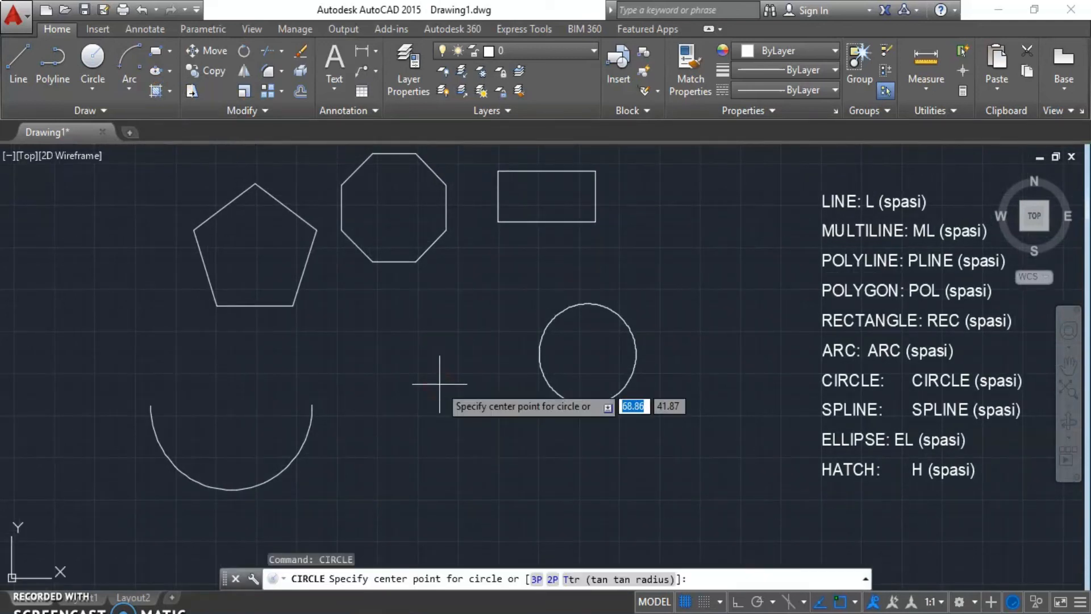
{"action": "left_click", "coordinate": [396, 350]}
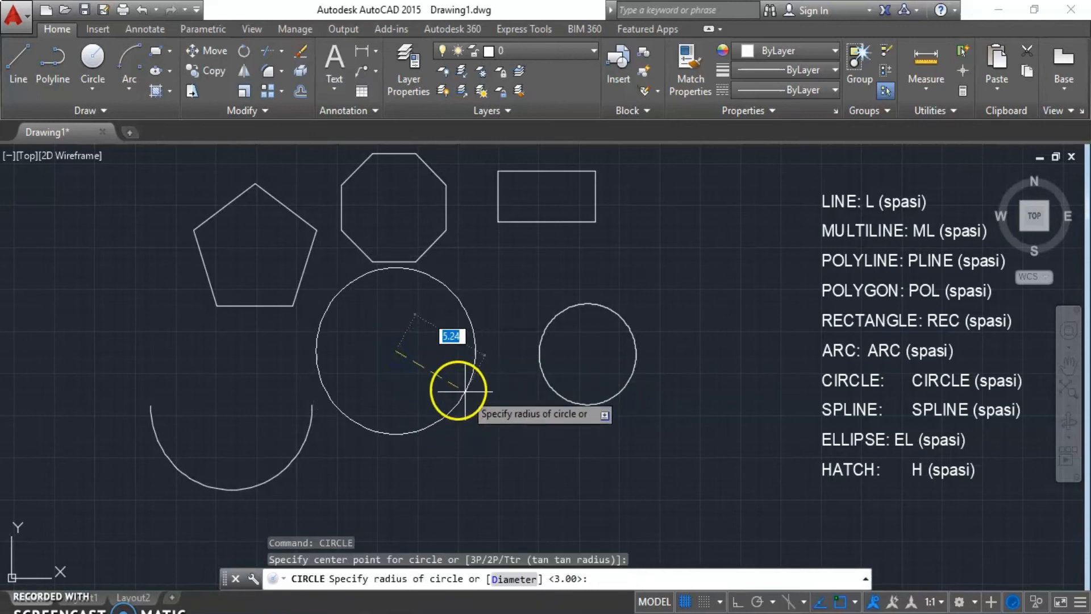
{"action": "scroll", "coordinate": [420, 341], "scroll_direction": "up", "scroll_amount": 2}
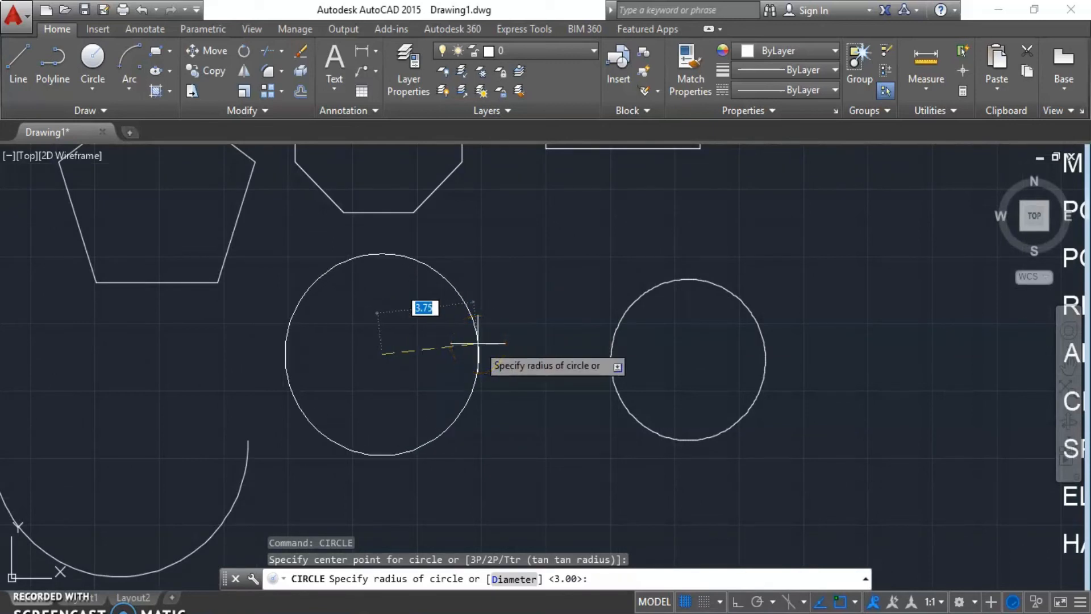
{"action": "type", "text": "4.00"}
{"action": "key", "text": "Return"}
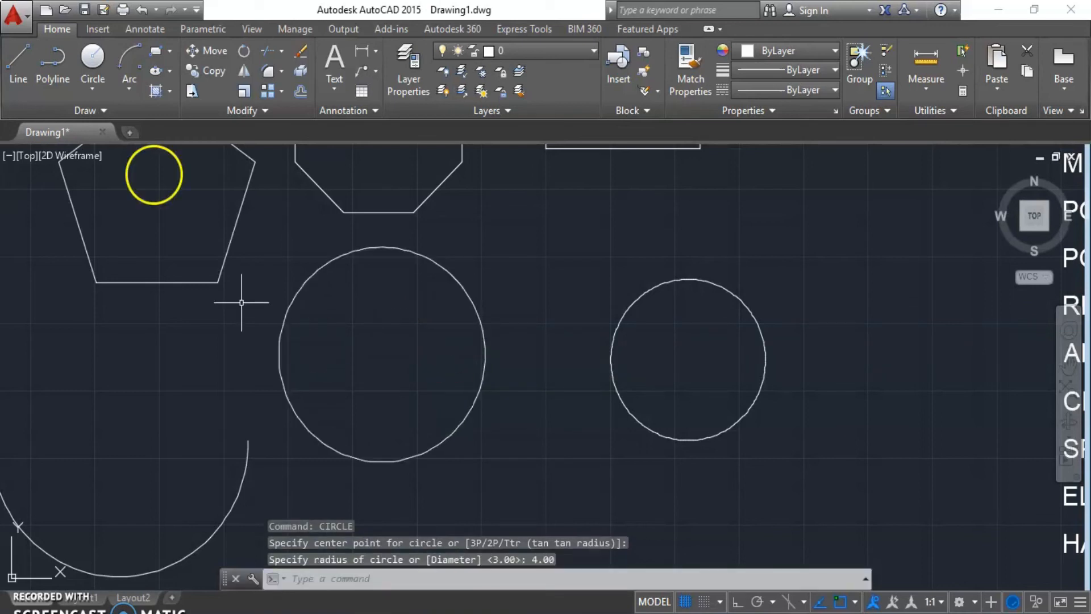
{"action": "scroll", "coordinate": [418, 317], "scroll_direction": "down", "scroll_amount": 2}
{"action": "middle_click_drag", "start_coordinate": [418, 317], "coordinate": [348, 299]}
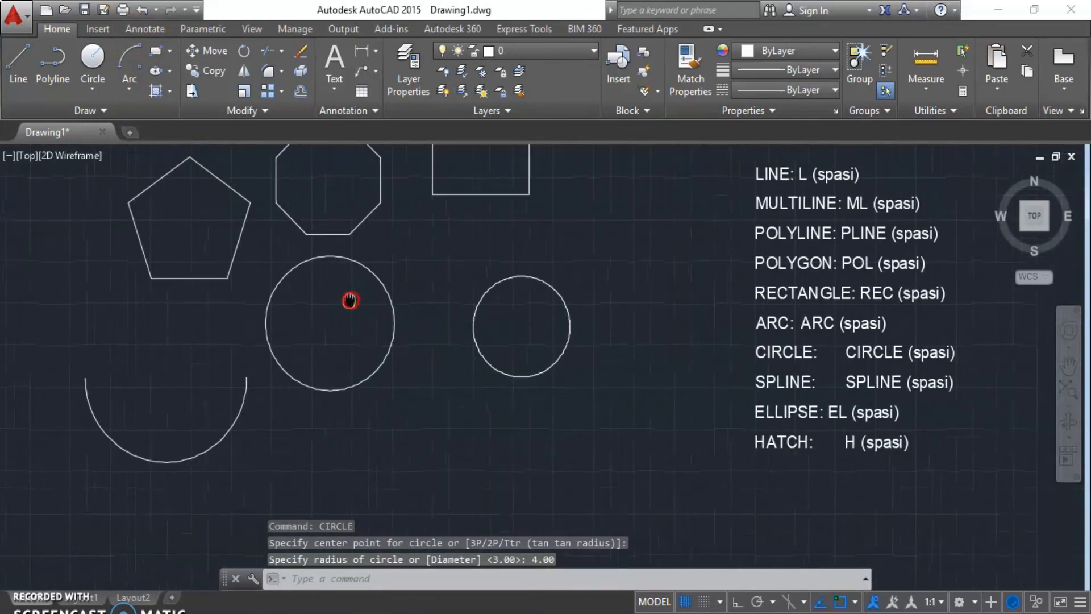
{"action": "left_click", "coordinate": [93, 89]}
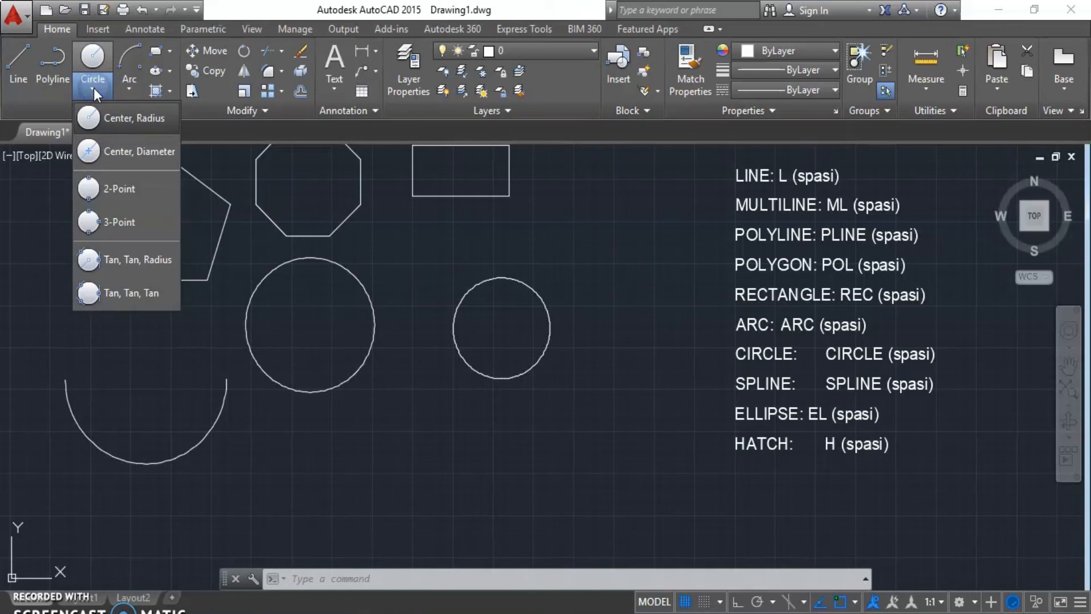
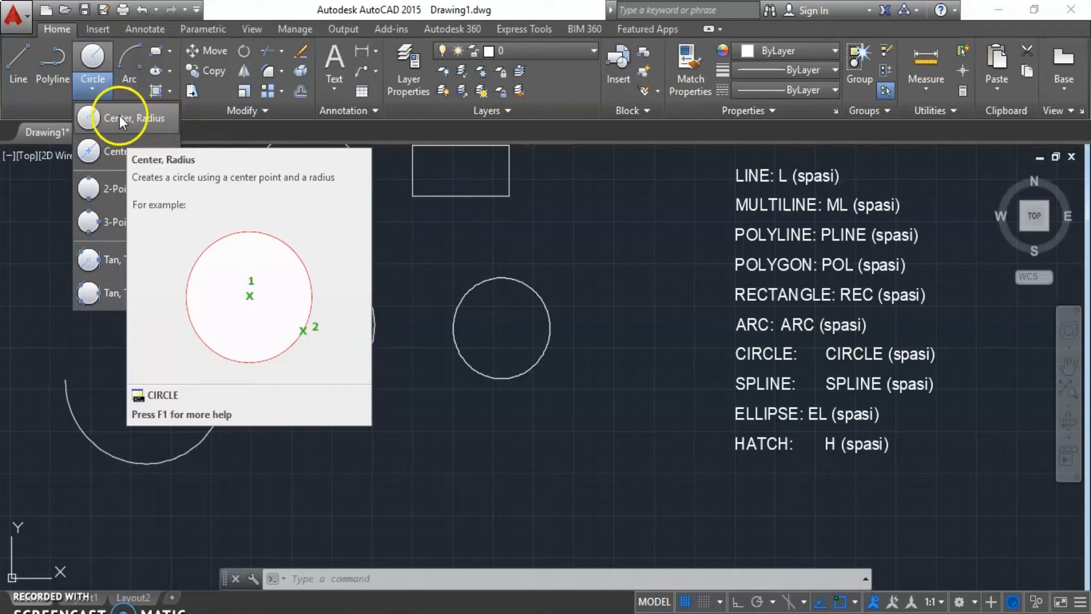
{"action": "left_click", "coordinate": [153, 123]}
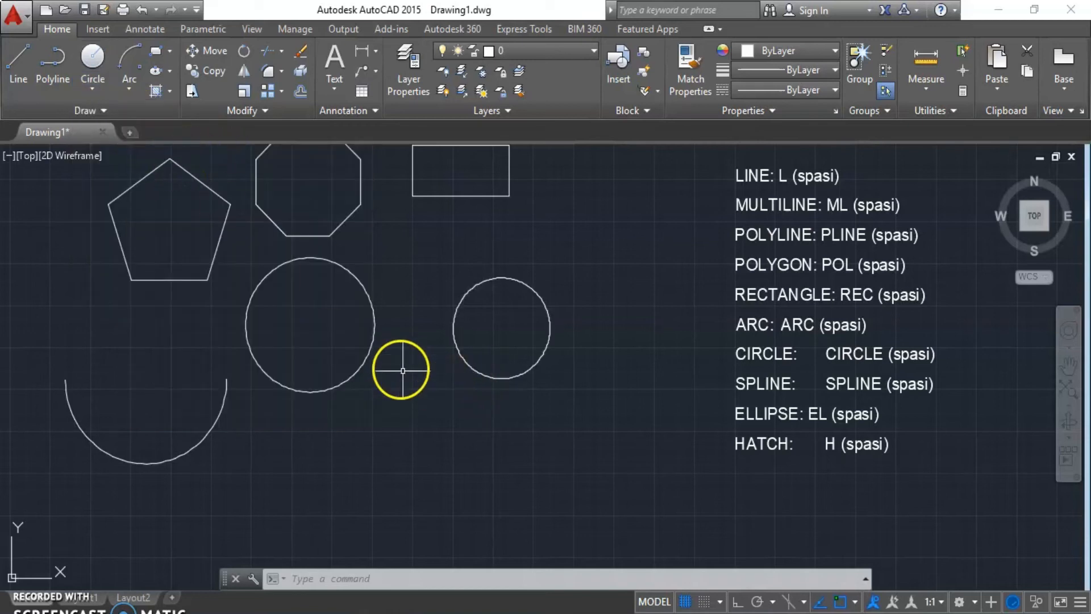
Draw a wavy freeform SPLINE outline below the two circles, bringing its last point back to the start point
{"action": "mouse_move", "coordinate": [438, 397]}
{"action": "middle_mouse_down"}
{"action": "mouse_move", "coordinate": [460, 375]}
{"action": "mouse_move", "coordinate": [451, 395]}
{"action": "middle_mouse_up"}
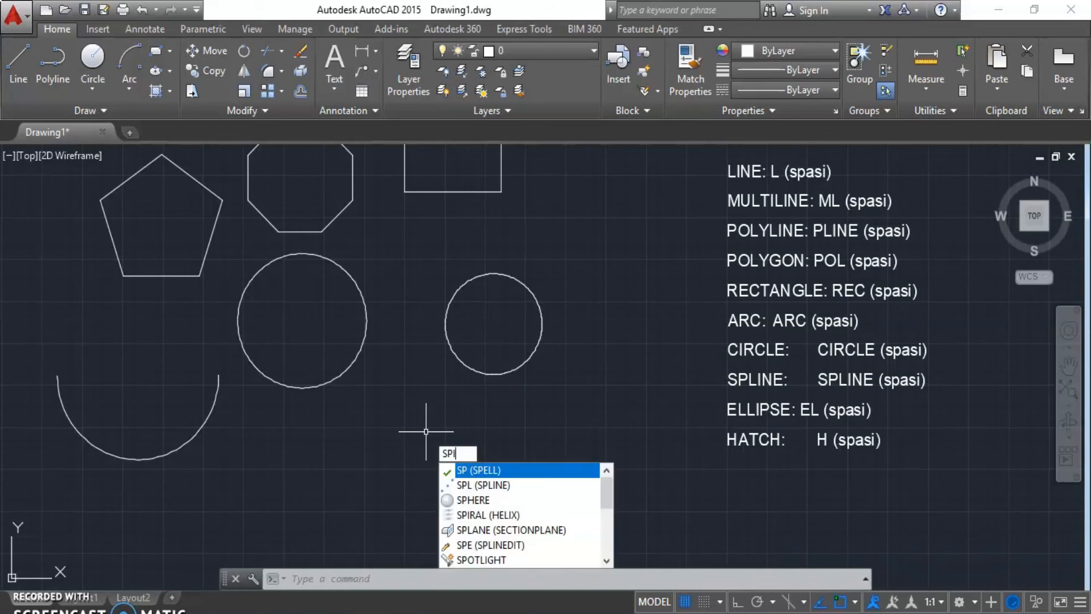
{"action": "type", "text": "line"}
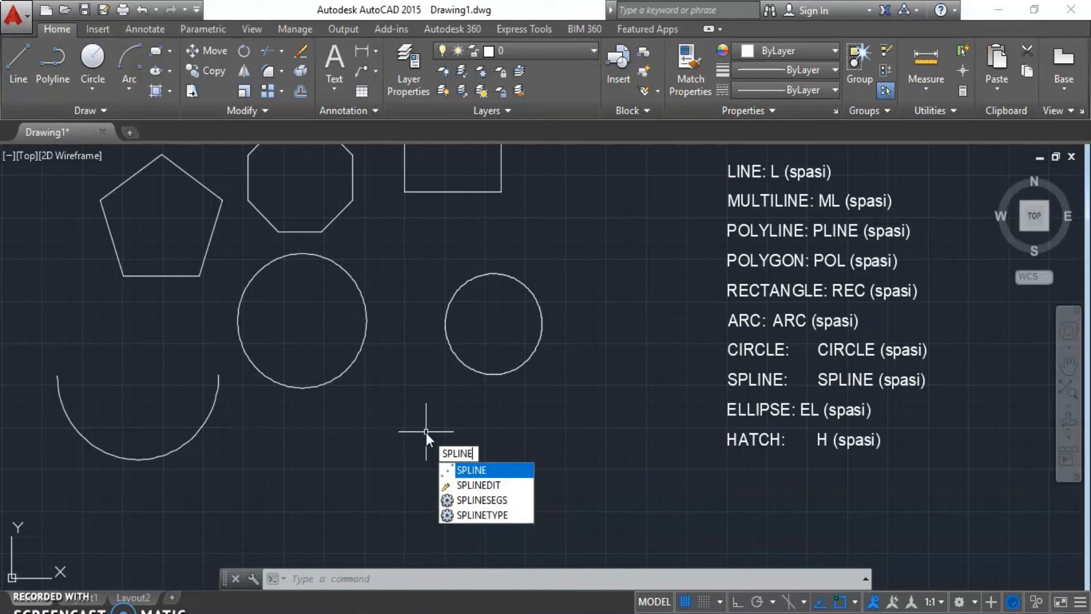
{"action": "key", "text": "space"}
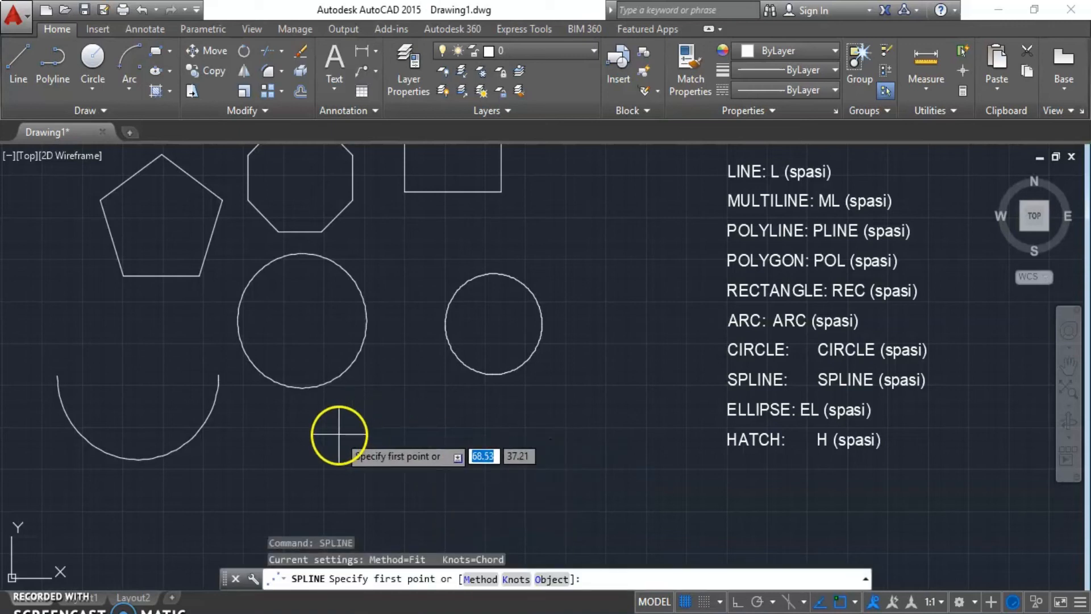
{"action": "left_click", "coordinate": [244, 446]}
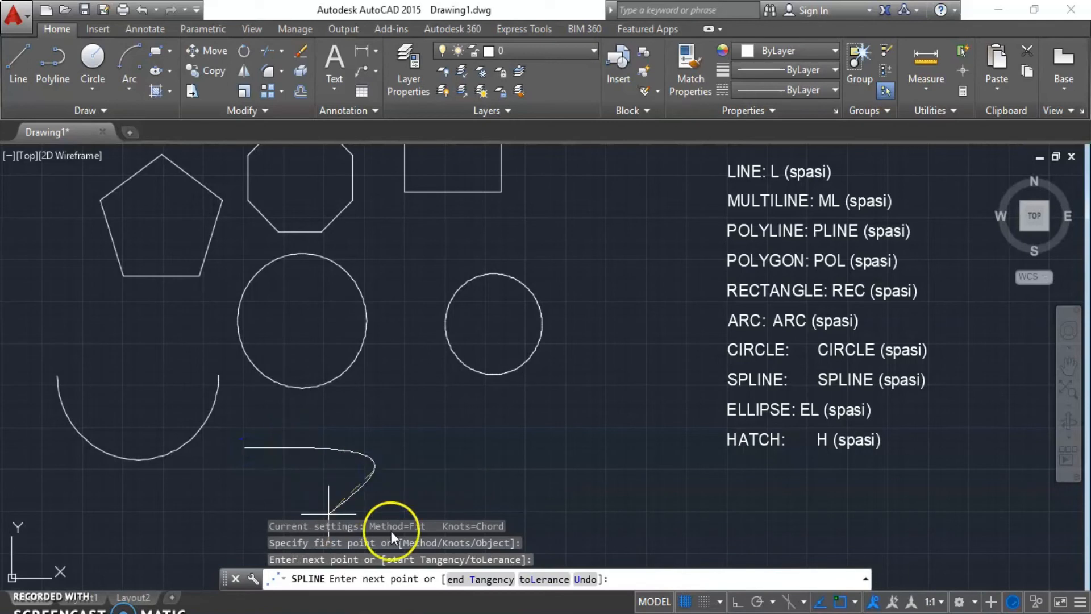
{"action": "middle_click_drag", "start_coordinate": [379, 494], "coordinate": [353, 384]}
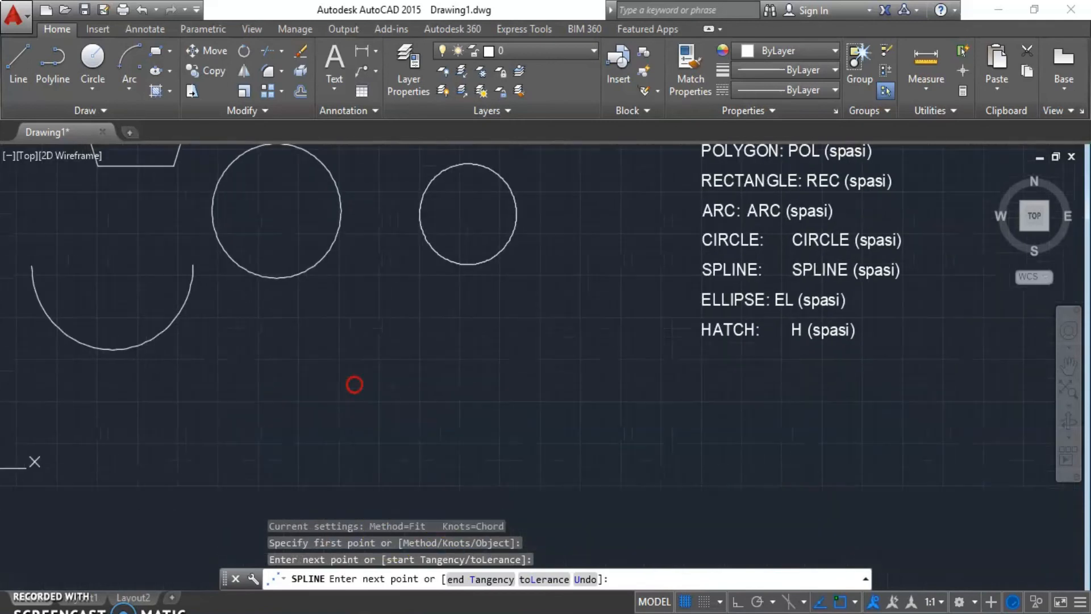
{"action": "left_click", "coordinate": [391, 481]}
{"action": "left_click", "coordinate": [426, 472]}
{"action": "left_click", "coordinate": [429, 380]}
{"action": "left_click", "coordinate": [466, 342]}
{"action": "left_click", "coordinate": [506, 380]}
{"action": "left_click", "coordinate": [522, 458]}
{"action": "left_click", "coordinate": [596, 326]}
{"action": "left_click", "coordinate": [473, 294]}
{"action": "left_click", "coordinate": [379, 284]}
{"action": "left_click", "coordinate": [252, 310]}
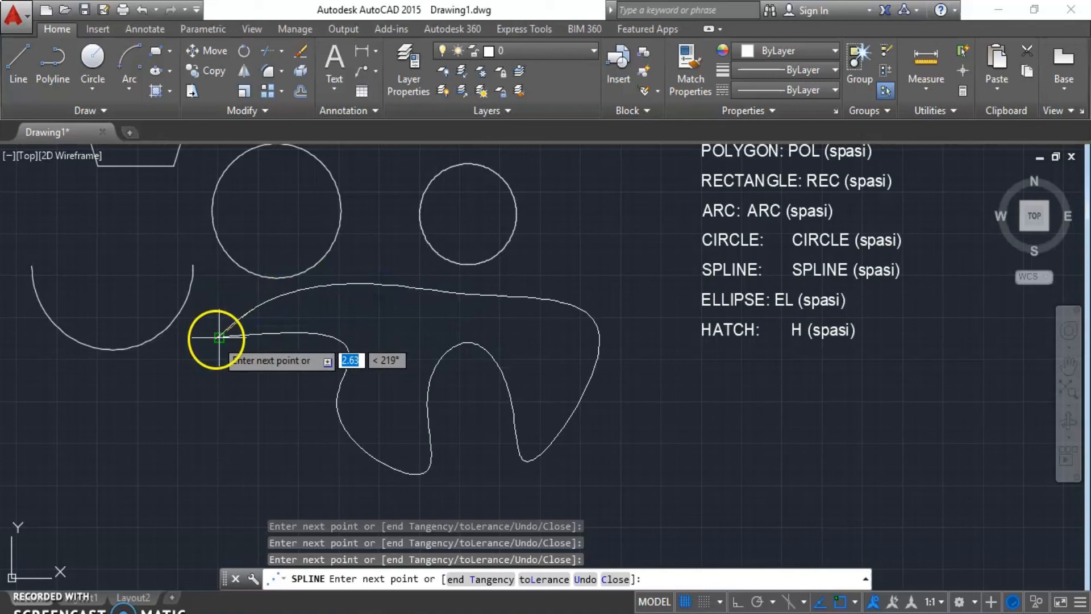
{"action": "left_click", "coordinate": [218, 339]}
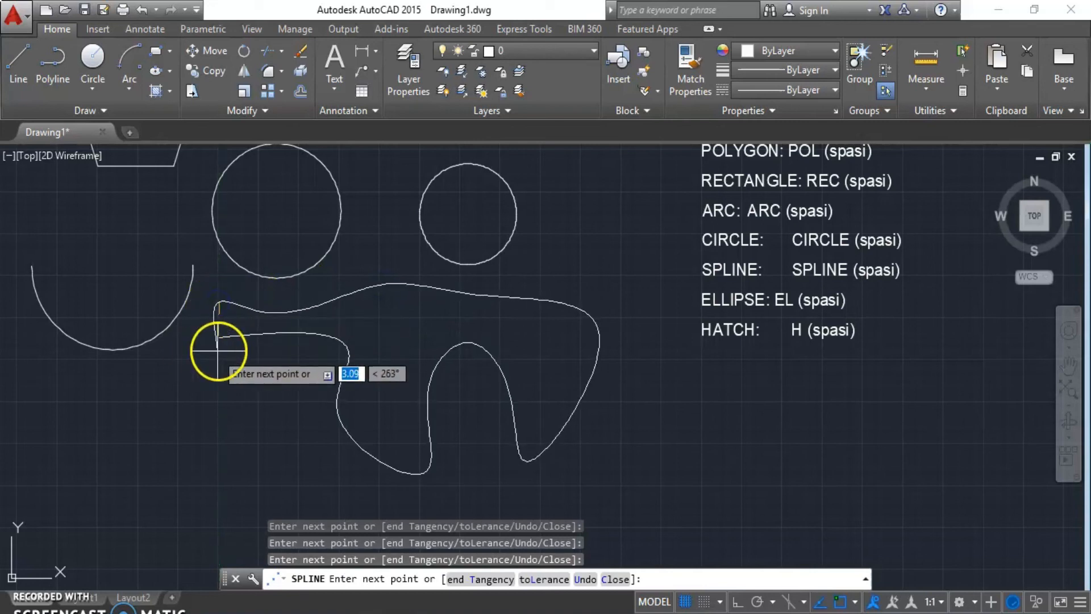
{"action": "left_click", "coordinate": [339, 374]}
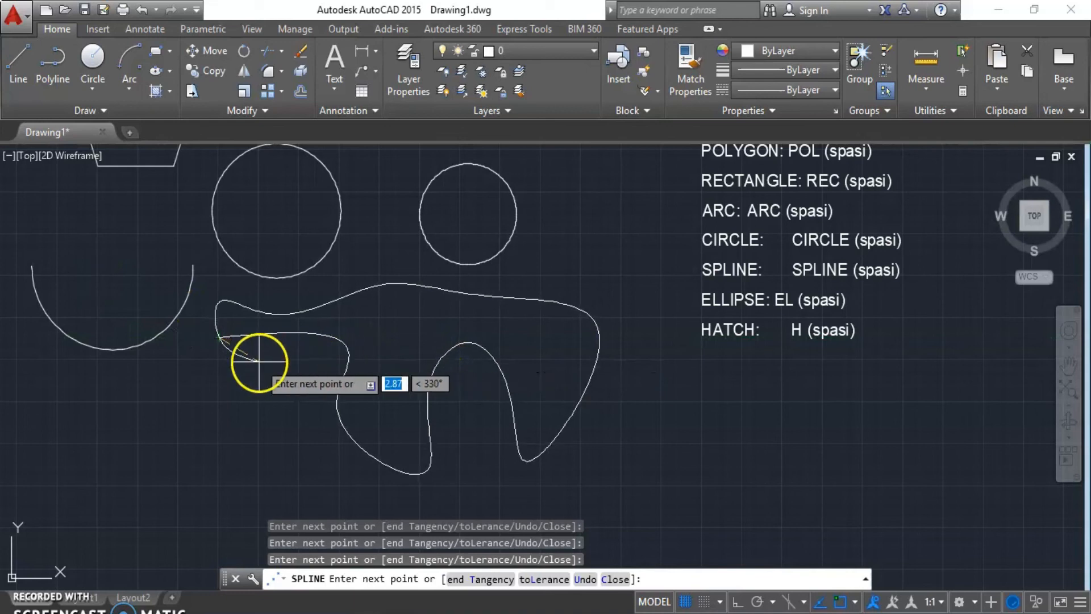
{"action": "key", "text": "Return"}
Draw an ellipse with EL below the semicircular arc, with a horizontal axis of 5 and a distance of 4 to the other axis, and inspect it closely
{"action": "mouse_move", "coordinate": [406, 336]}
{"action": "middle_mouse_down"}
{"action": "mouse_move", "coordinate": [462, 353]}
{"action": "mouse_move", "coordinate": [425, 374]}
{"action": "mouse_move", "coordinate": [478, 312]}
{"action": "mouse_move", "coordinate": [488, 318]}
{"action": "middle_mouse_up"}
{"action": "scroll", "coordinate": [468, 338], "scroll_direction": "down", "scroll_amount": 2}
{"action": "scroll", "coordinate": [469, 336], "scroll_direction": "up", "scroll_amount": 1}
{"action": "scroll", "coordinate": [422, 347], "scroll_direction": "up", "scroll_amount": 2}
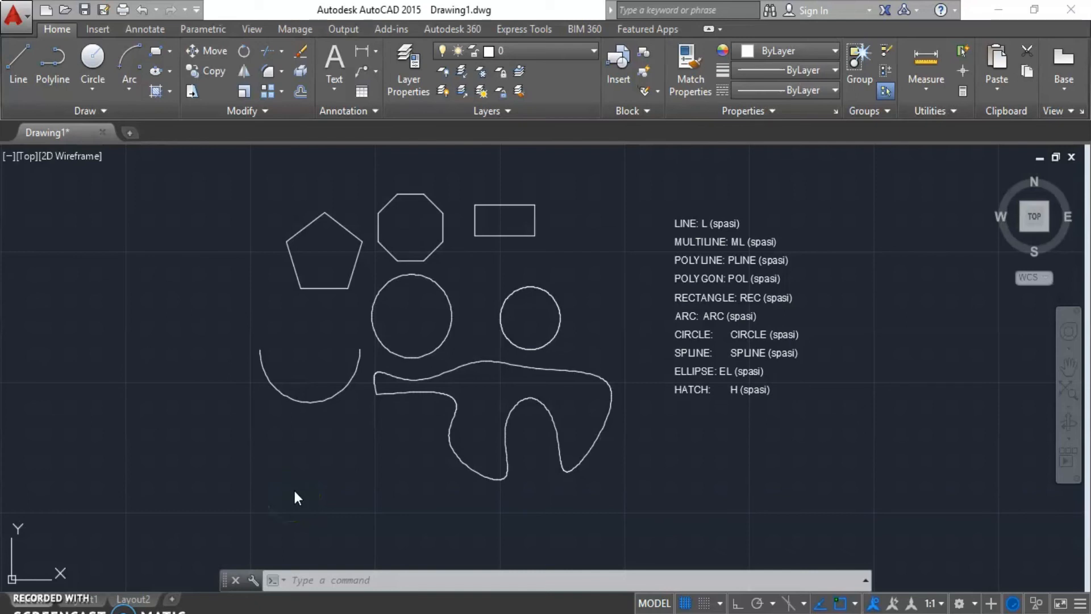
{"action": "scroll", "coordinate": [294, 494], "scroll_direction": "up", "scroll_amount": 2}
{"action": "mouse_move", "coordinate": [444, 381]}
{"action": "middle_mouse_down"}
{"action": "mouse_move", "coordinate": [329, 319]}
{"action": "mouse_move", "coordinate": [358, 358]}
{"action": "middle_mouse_up"}
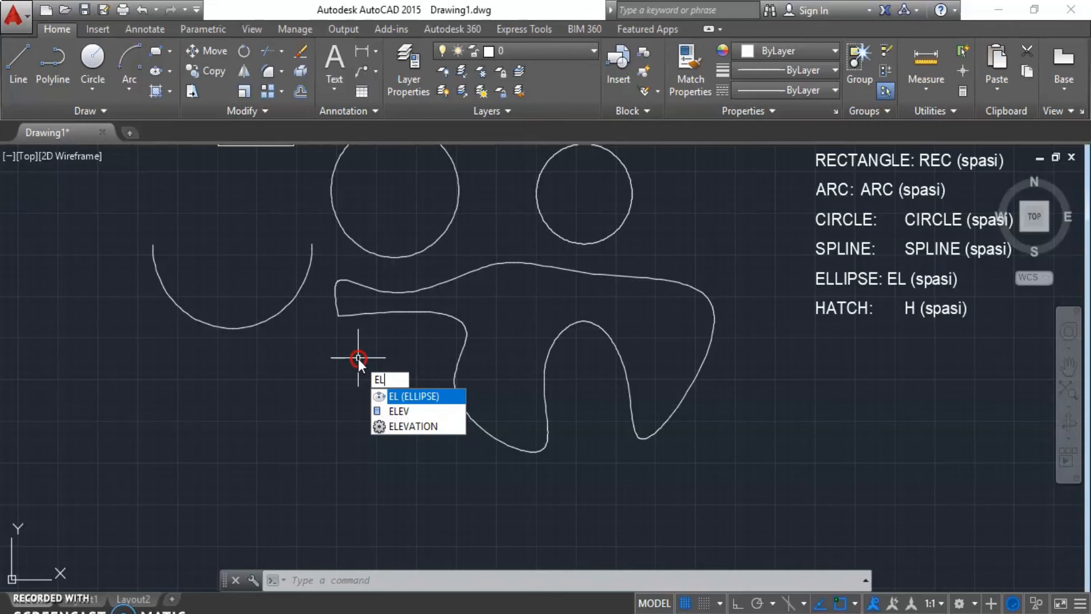
{"action": "key", "text": "space"}
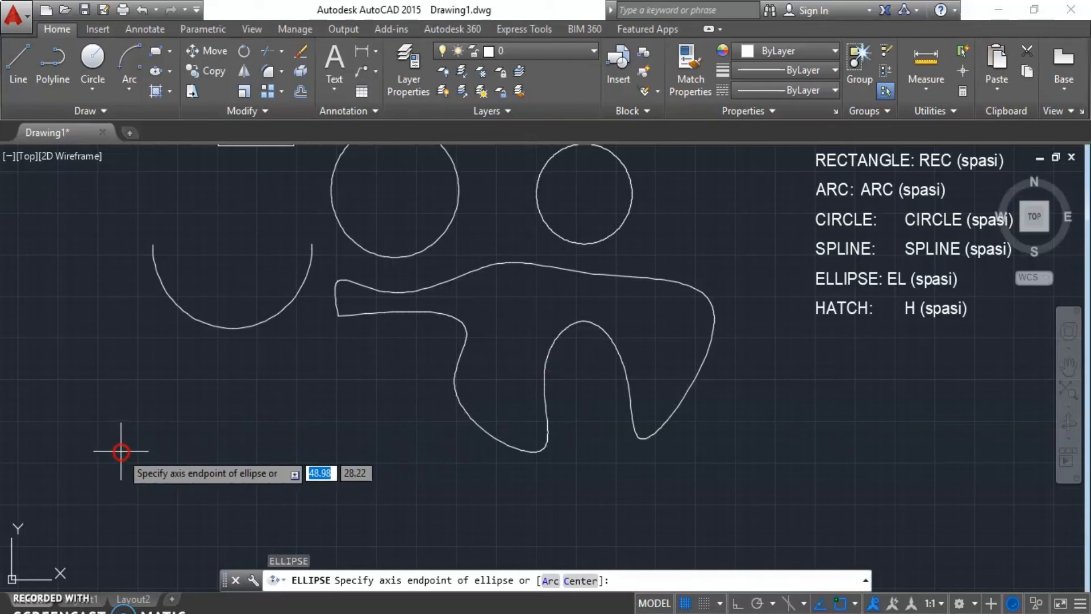
{"action": "left_click", "coordinate": [133, 448]}
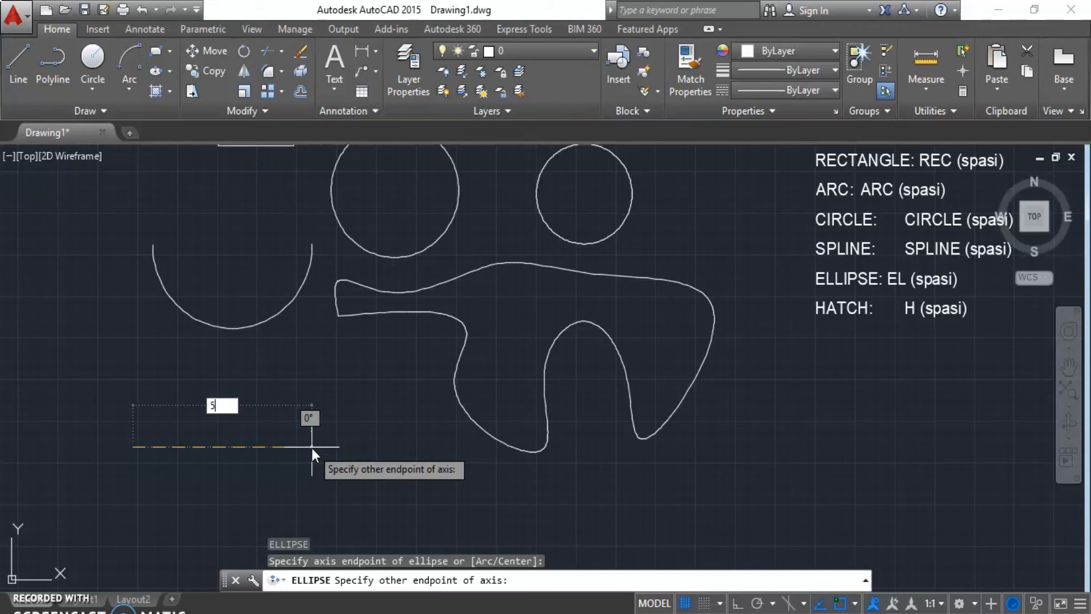
{"action": "key", "text": "Return"}
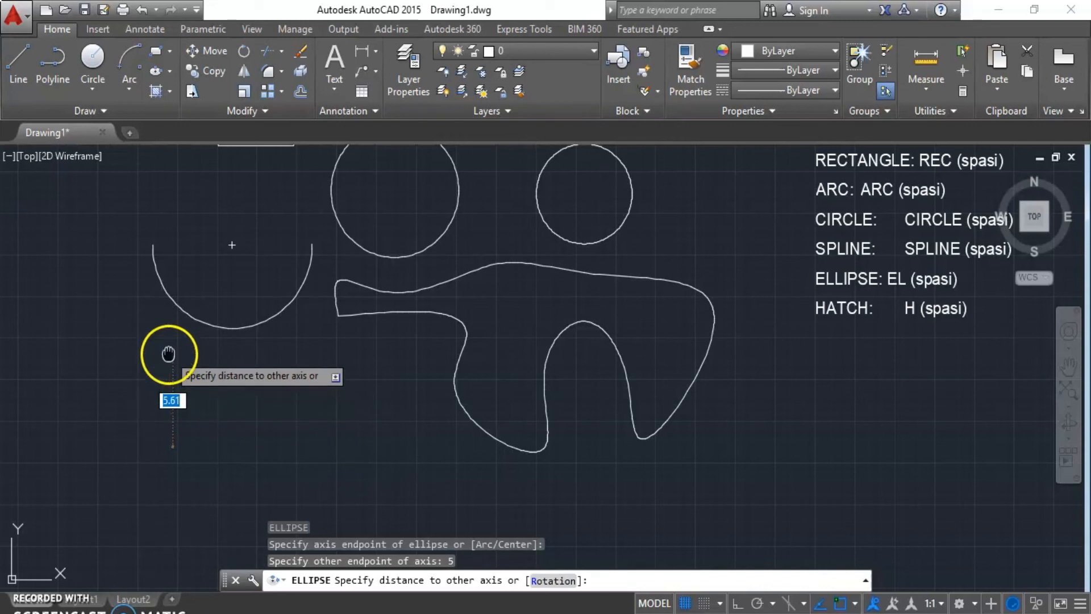
{"action": "middle_click_drag", "start_coordinate": [164, 355], "coordinate": [191, 313]}
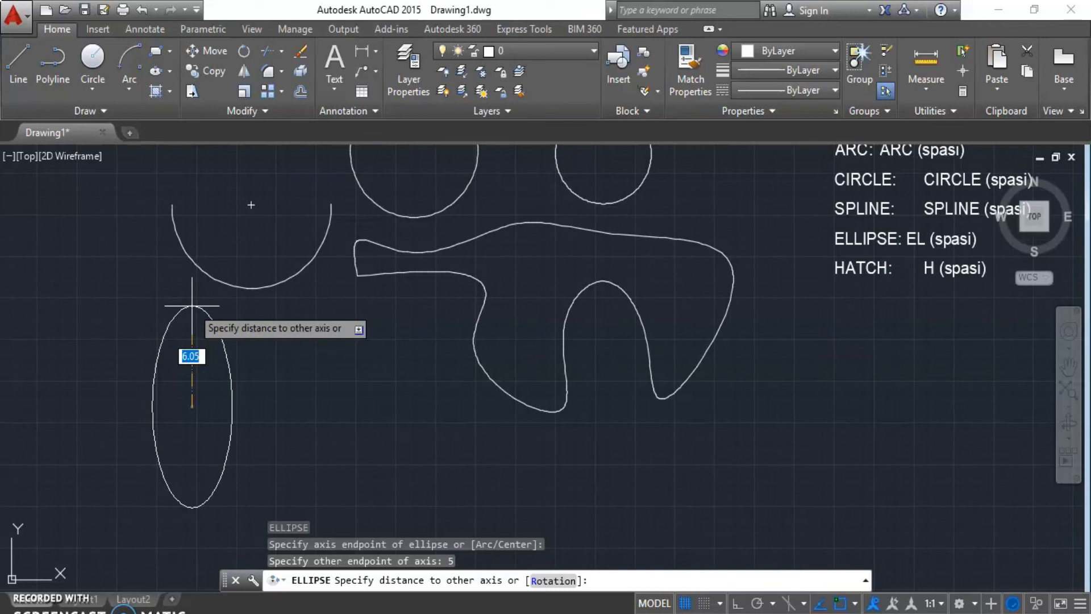
{"action": "type", "text": "4.00"}
{"action": "key", "text": "Return"}
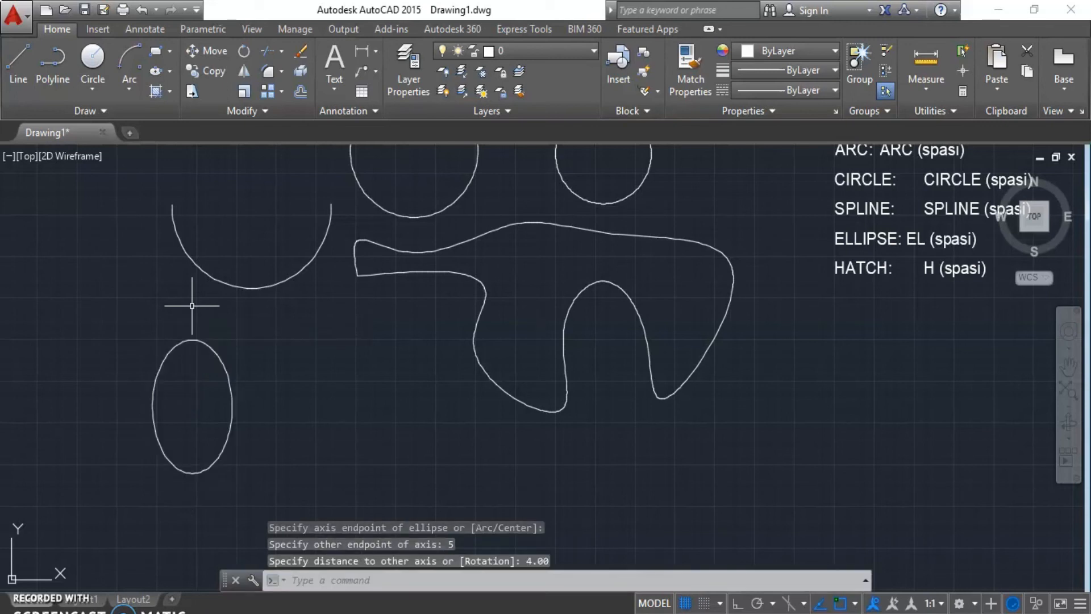
{"action": "scroll", "coordinate": [159, 440], "scroll_direction": "up", "scroll_amount": 3}
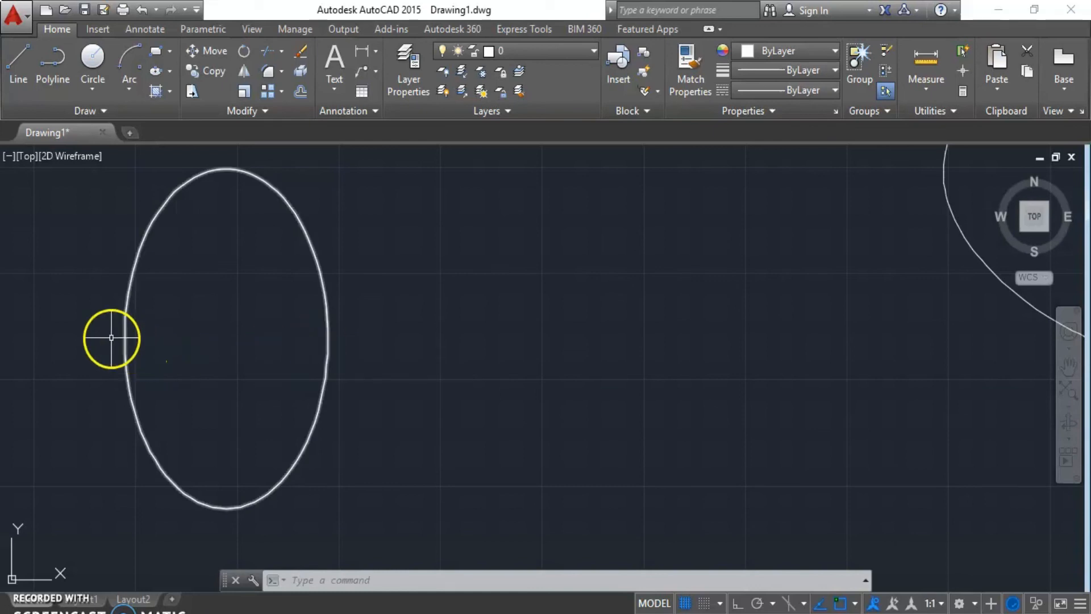
{"action": "left_click", "coordinate": [229, 337]}
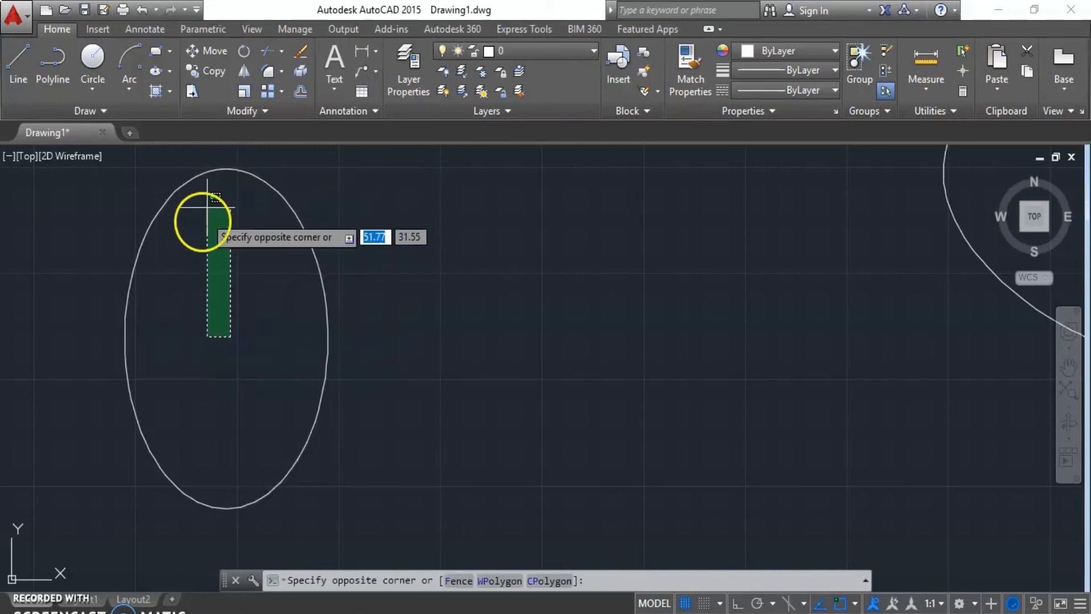
{"action": "key", "text": "Escape"}
{"action": "scroll", "coordinate": [211, 312], "scroll_direction": "down", "scroll_amount": 2}
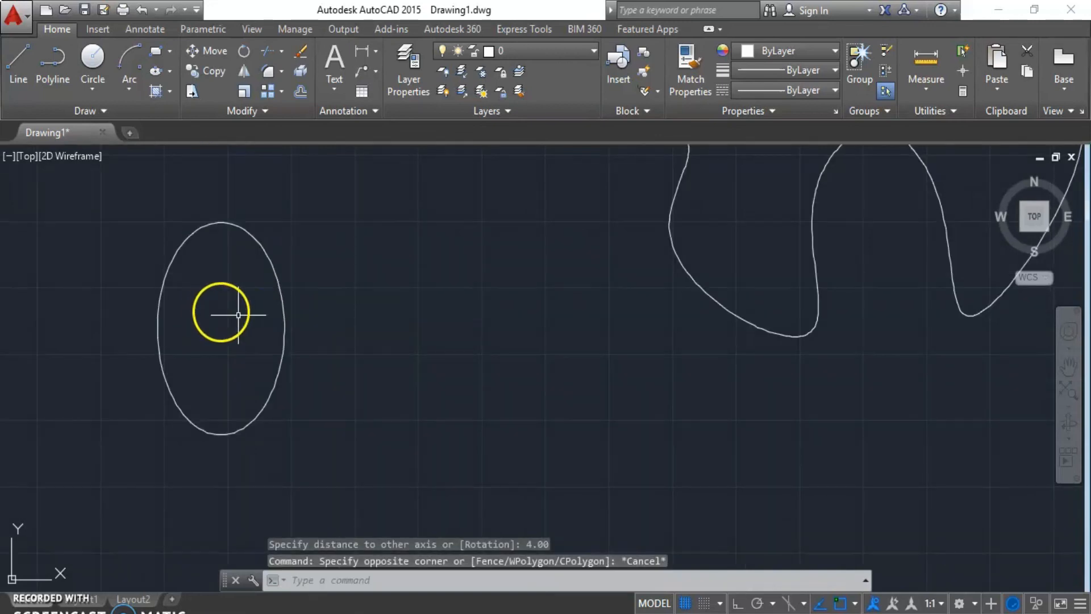
Draw a second ellipse with EL beside the first, with a vertical axis of 5 and a distance of 6 to the other axis
{"action": "middle_click_drag", "start_coordinate": [241, 317], "coordinate": [135, 316]}
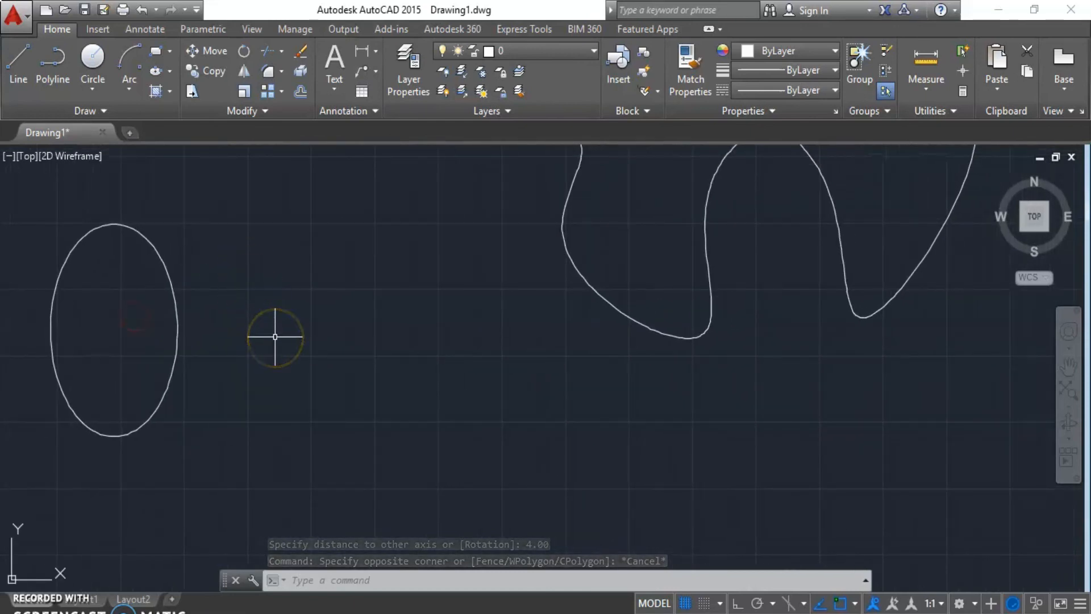
{"action": "type", "text": "el"}
{"action": "key", "text": "Return"}
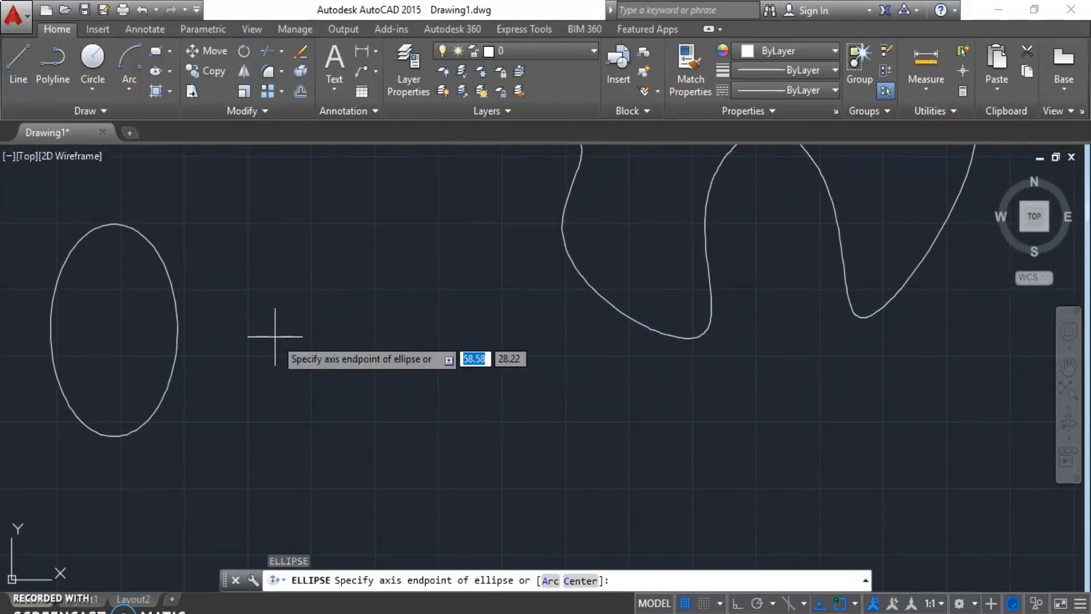
{"action": "left_click", "coordinate": [378, 353]}
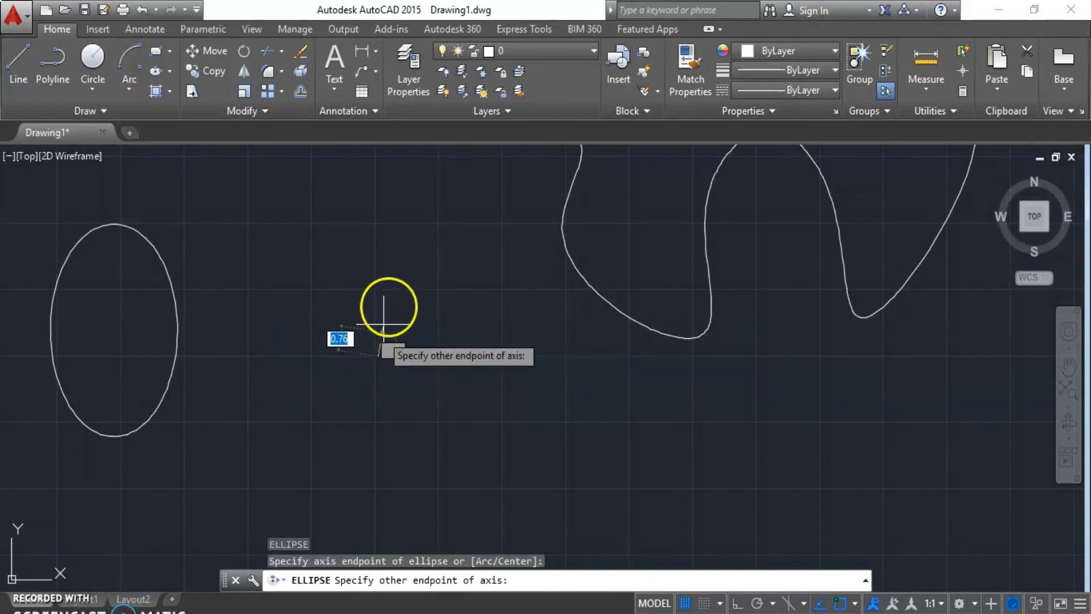
{"action": "middle_click_drag", "start_coordinate": [370, 195], "coordinate": [357, 231]}
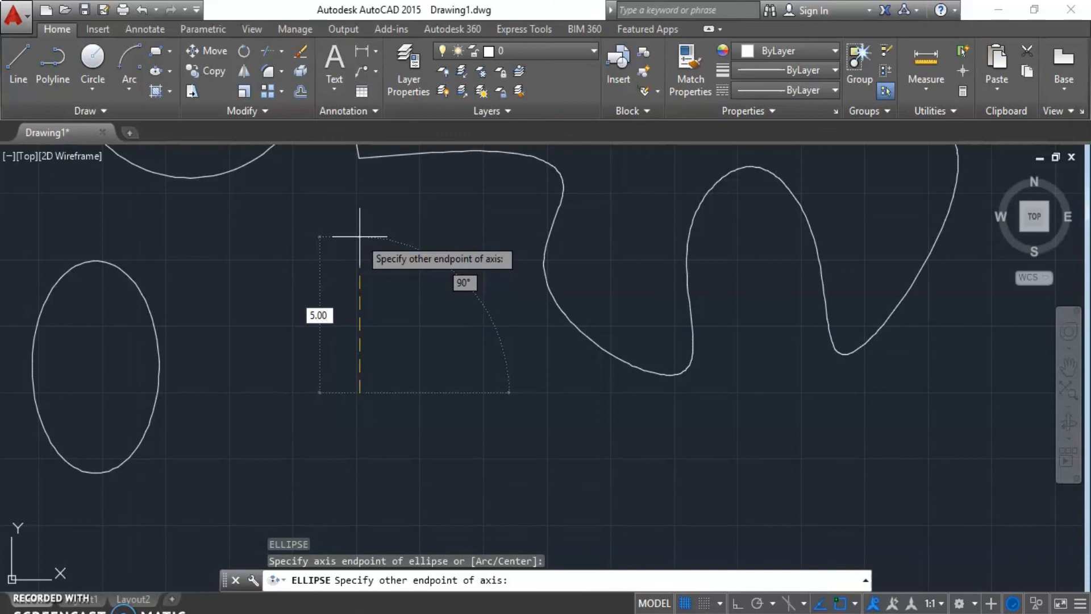
{"action": "key", "text": "Return"}
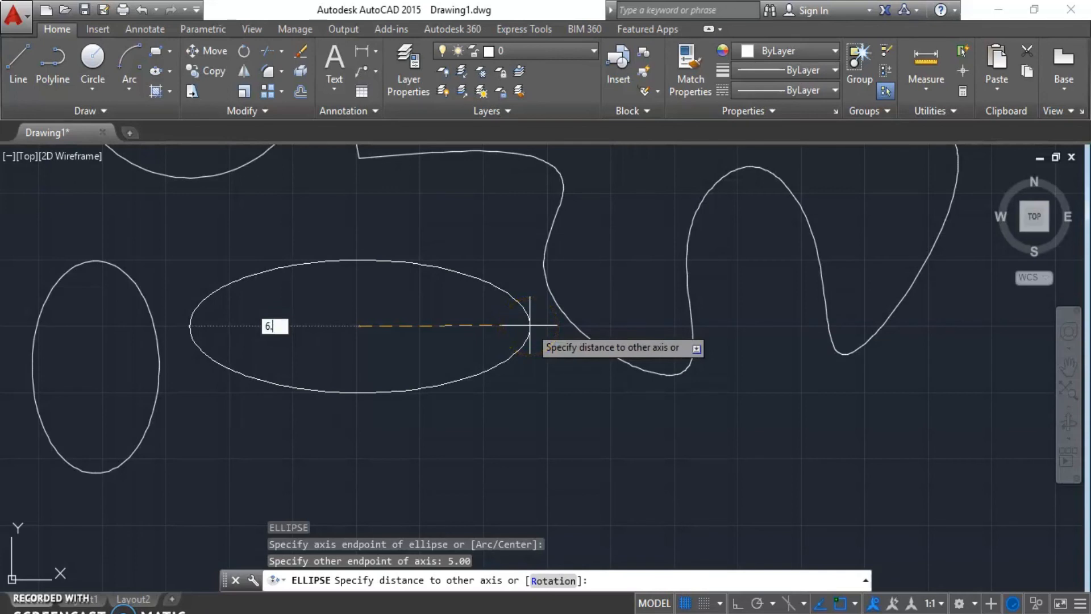
{"action": "key", "text": "Return"}
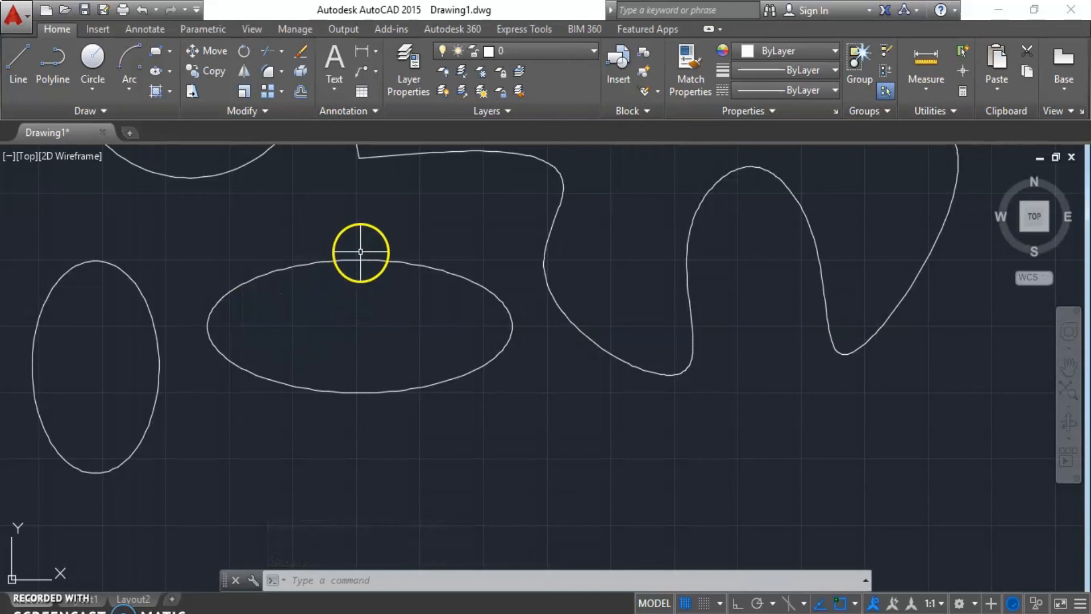
{"action": "left_click_drag", "start_coordinate": [356, 254], "coordinate": [351, 415]}
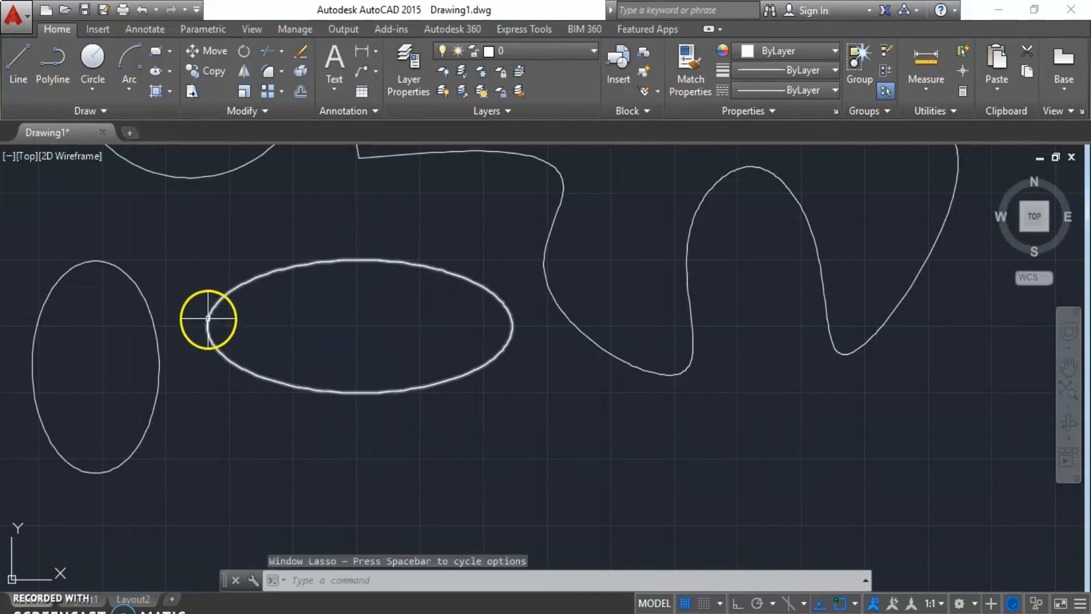
{"action": "left_click", "coordinate": [356, 321]}
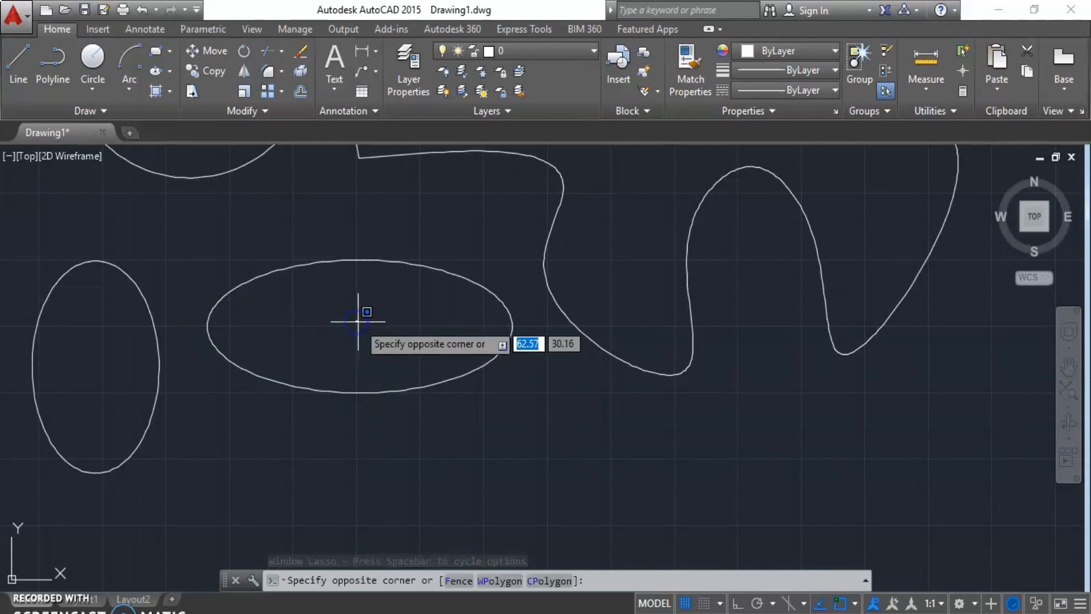
{"action": "left_click", "coordinate": [520, 326]}
Start the HATCH command with H and examine the SOLID, ANGLE, ANSI31 and ANSI32 patterns
{"action": "scroll", "coordinate": [363, 327], "scroll_direction": "down", "scroll_amount": 1}
{"action": "middle_click_drag", "start_coordinate": [492, 339], "coordinate": [357, 408]}
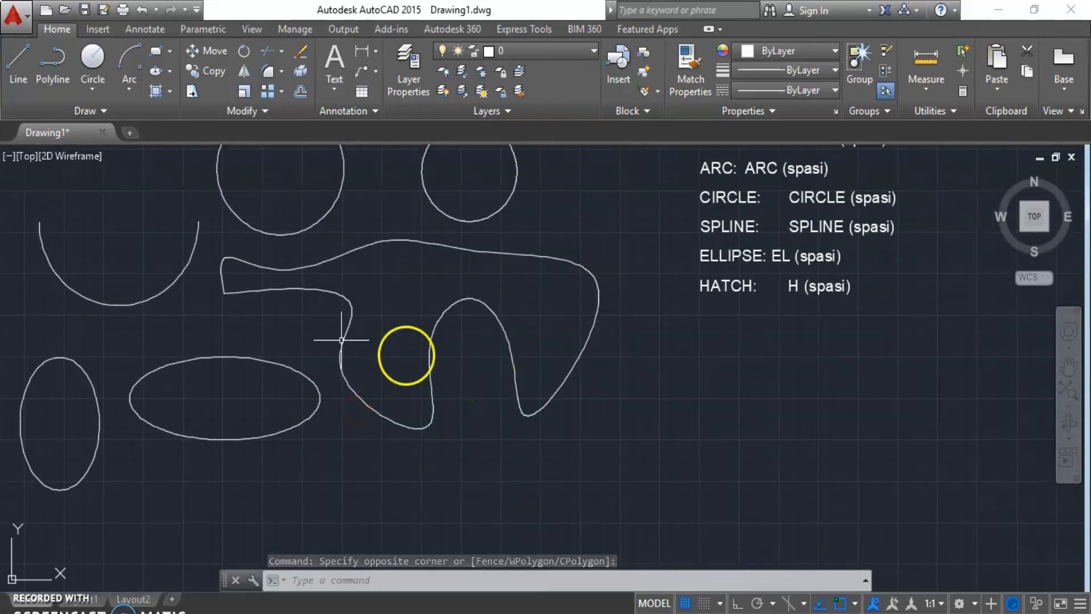
{"action": "mouse_move", "coordinate": [418, 301]}
{"action": "middle_mouse_down"}
{"action": "mouse_move", "coordinate": [505, 359]}
{"action": "mouse_move", "coordinate": [515, 345]}
{"action": "middle_mouse_up"}
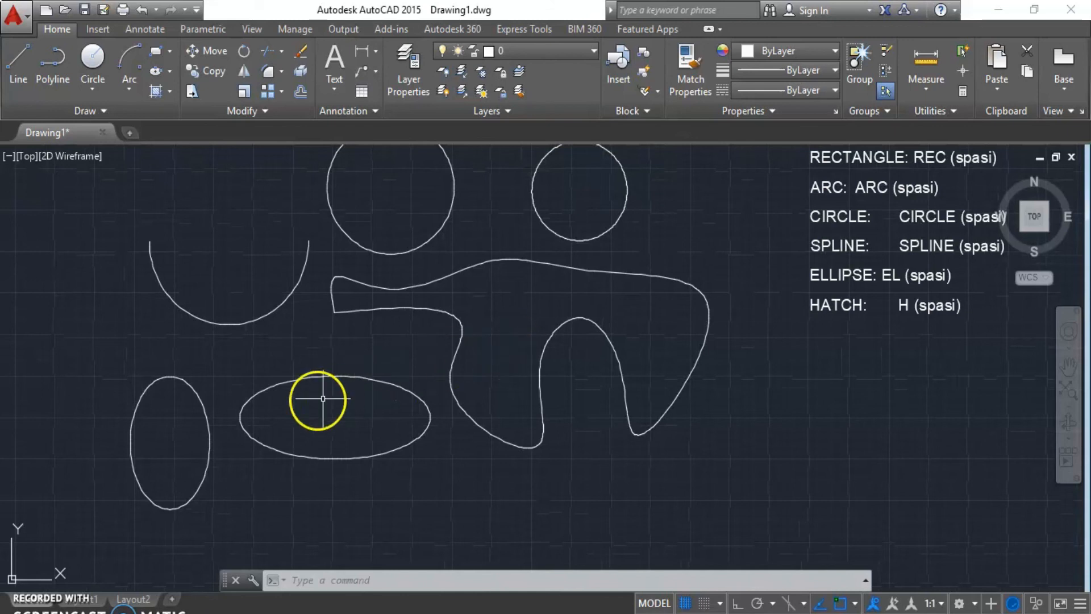
{"action": "mouse_move", "coordinate": [343, 269]}
{"action": "middle_mouse_down"}
{"action": "mouse_move", "coordinate": [348, 438]}
{"action": "mouse_move", "coordinate": [423, 396]}
{"action": "mouse_move", "coordinate": [421, 310]}
{"action": "middle_mouse_up"}
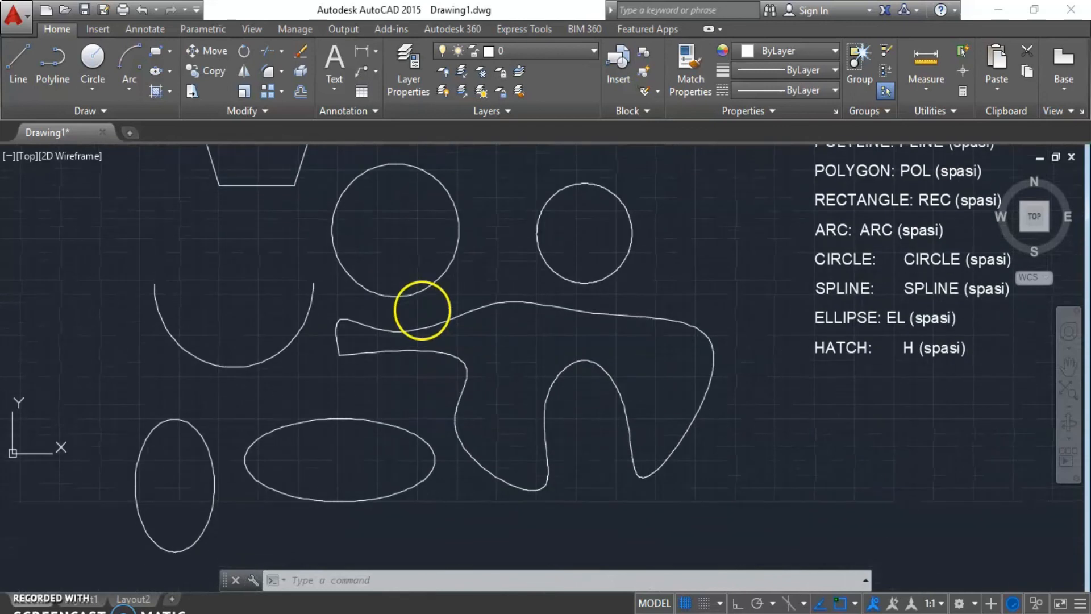
{"action": "type", "text": "H"}
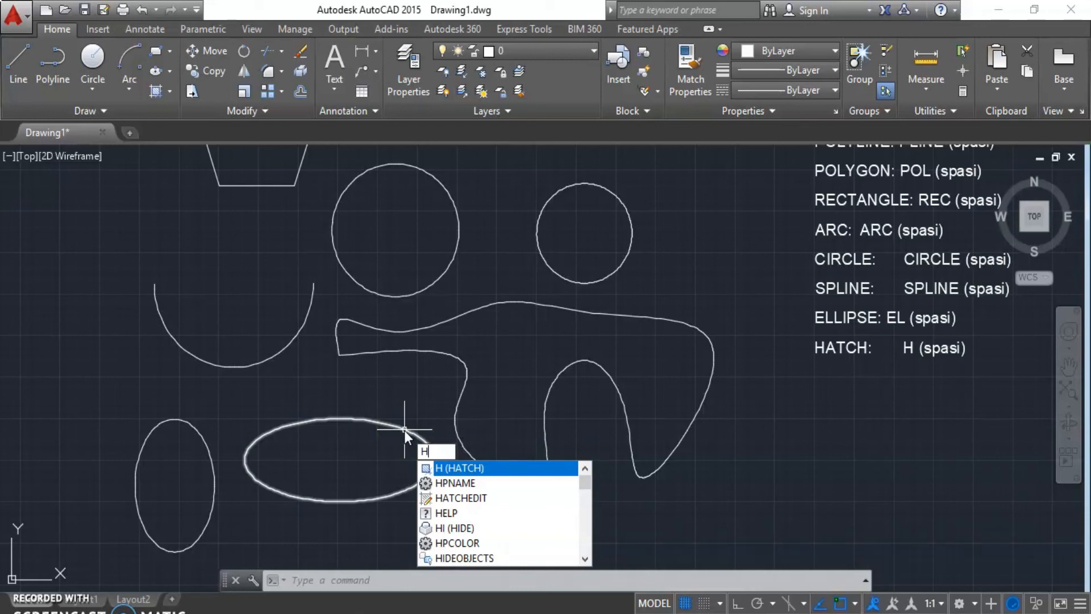
{"action": "key", "text": "space"}
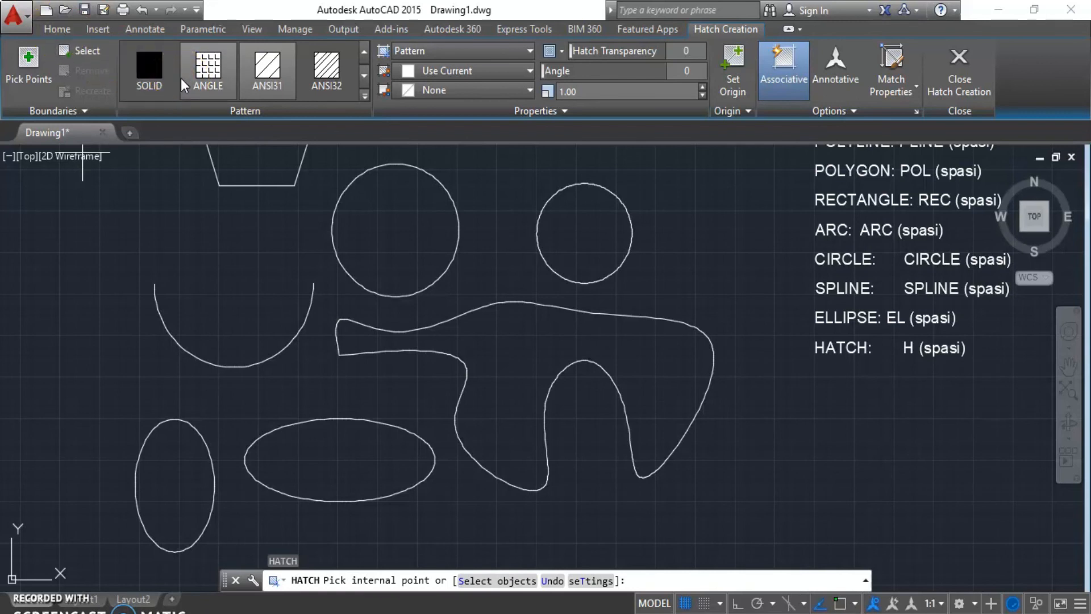
{"action": "left_click", "coordinate": [143, 86]}
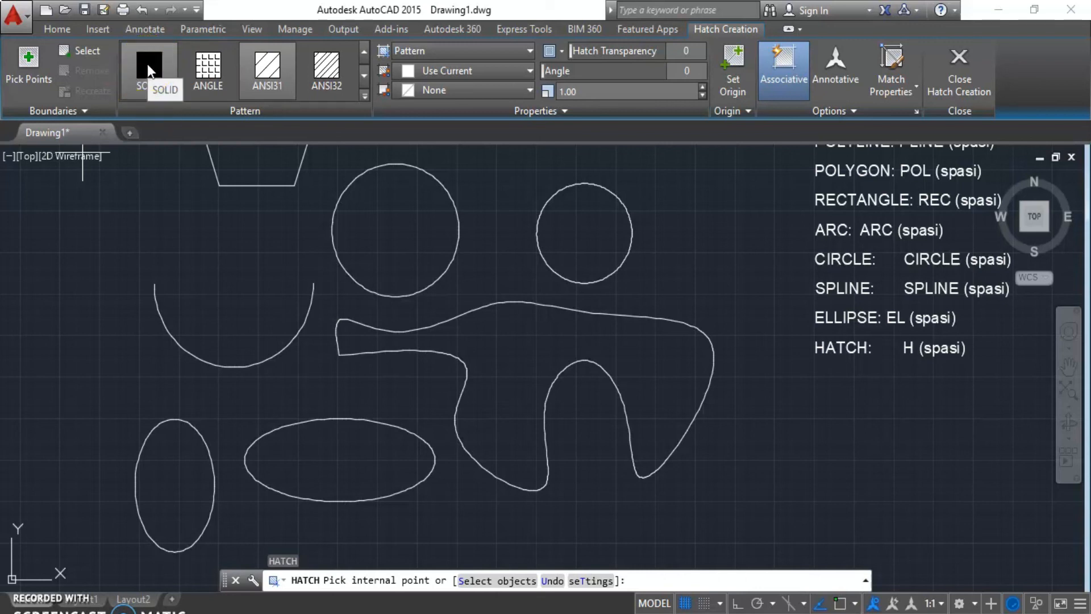
{"action": "left_click", "coordinate": [190, 85]}
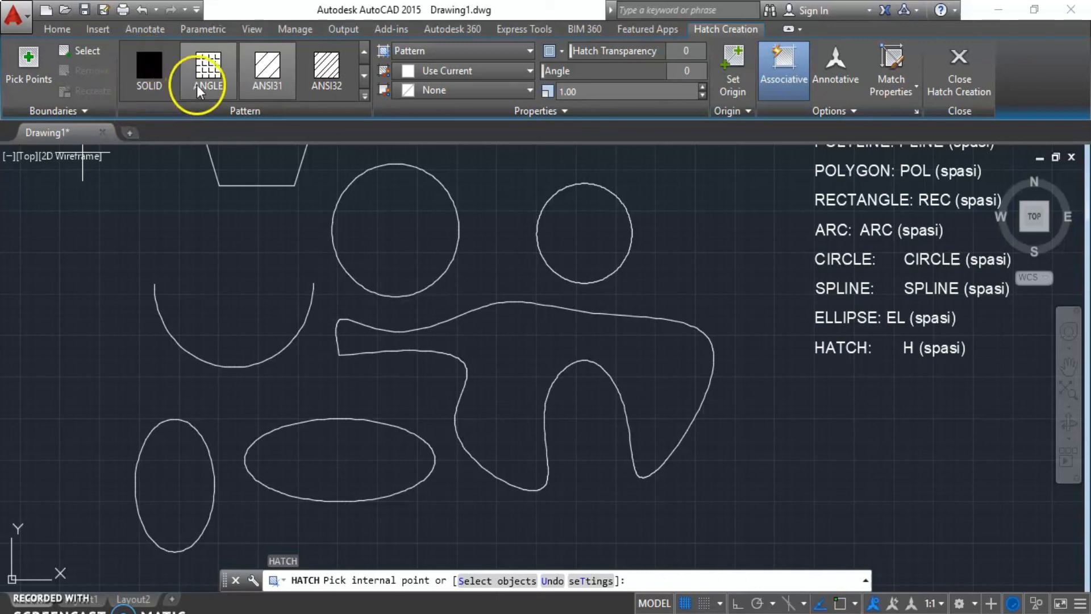
{"action": "left_click", "coordinate": [275, 77]}
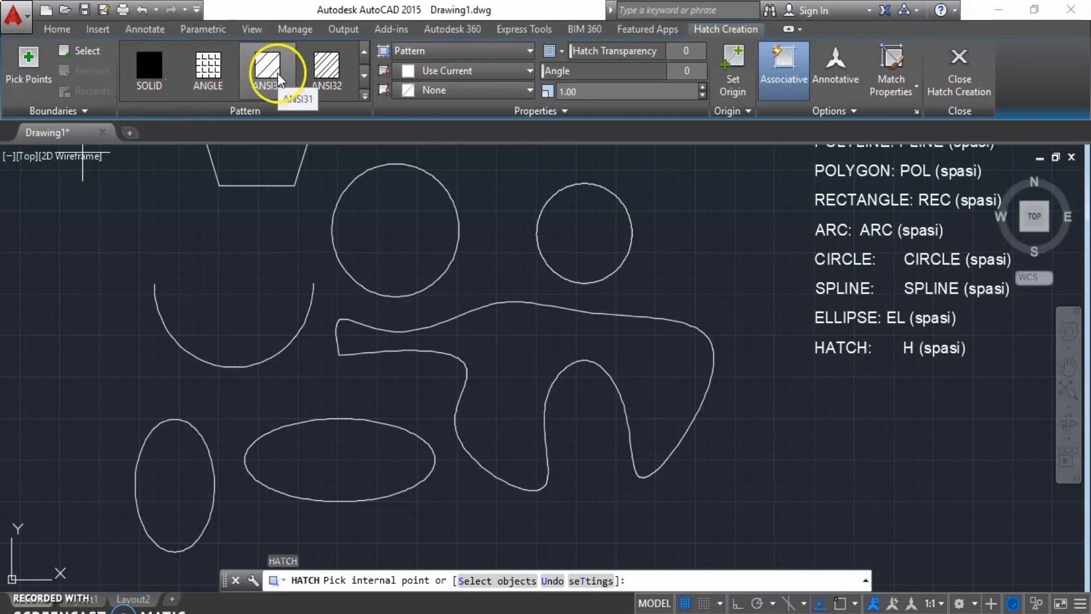
{"action": "left_click", "coordinate": [321, 78]}
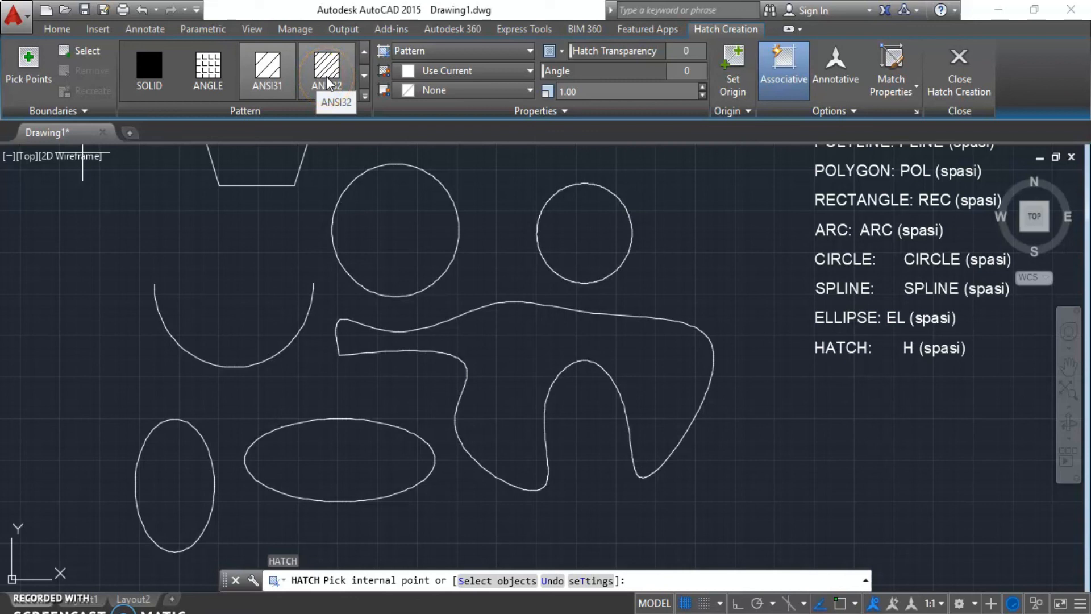
{"action": "left_click", "coordinate": [320, 91]}
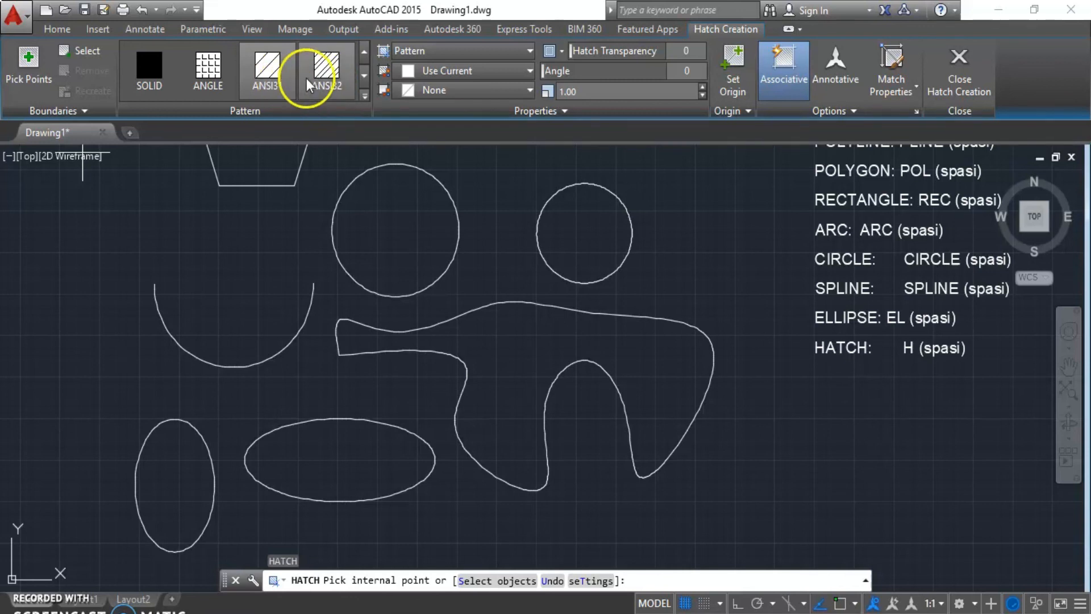
Browse the rest of the hatch pattern library, from the ANSI and AR patterns through the gradients to ZIGZAG and USER
{"action": "left_click", "coordinate": [364, 74]}
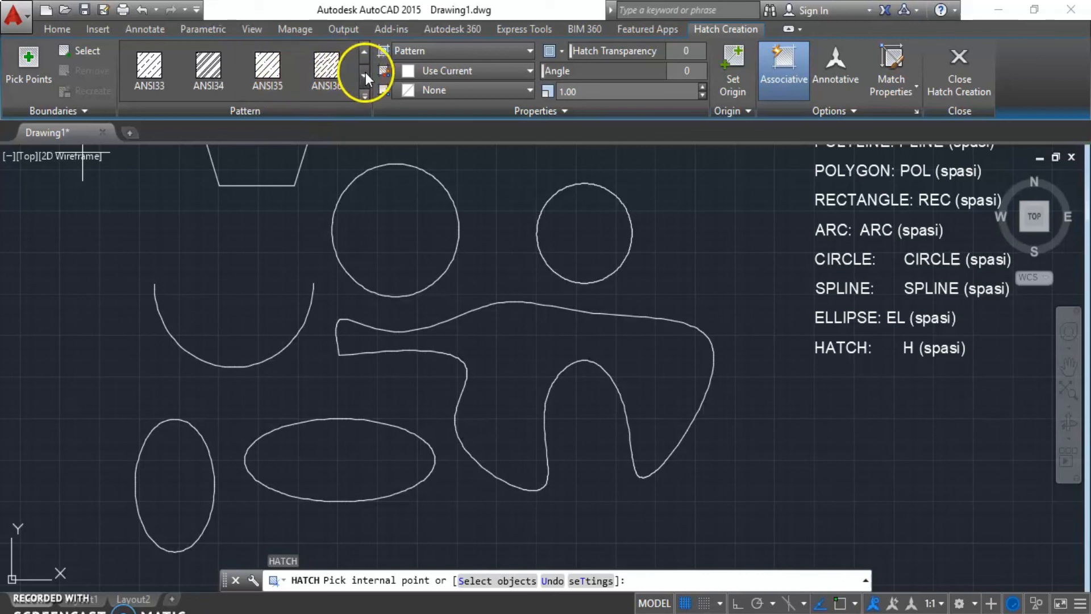
{"action": "left_click", "coordinate": [364, 73]}
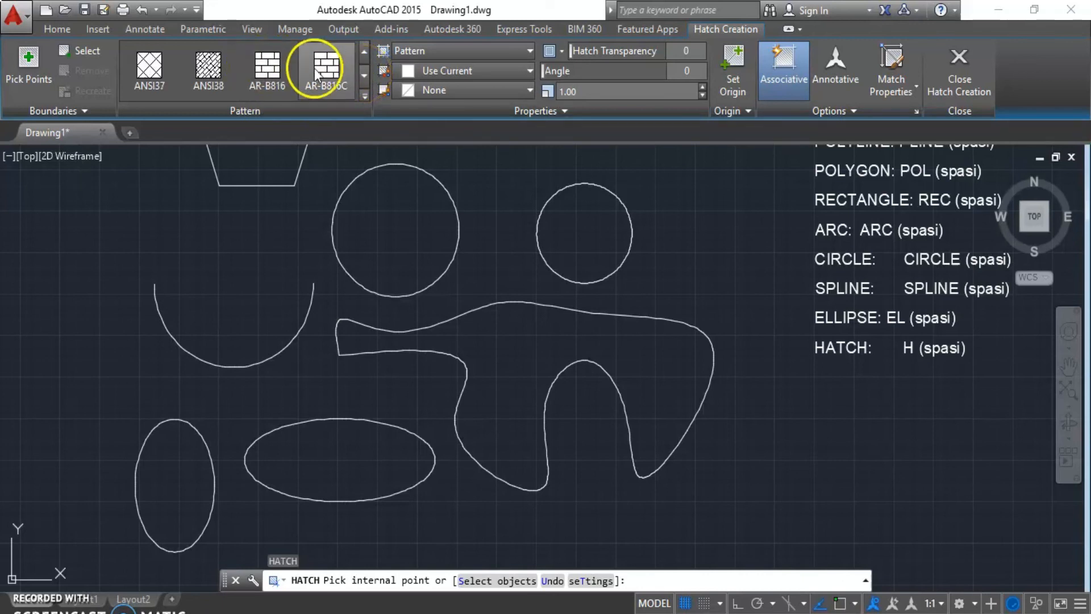
{"action": "left_click", "coordinate": [364, 75]}
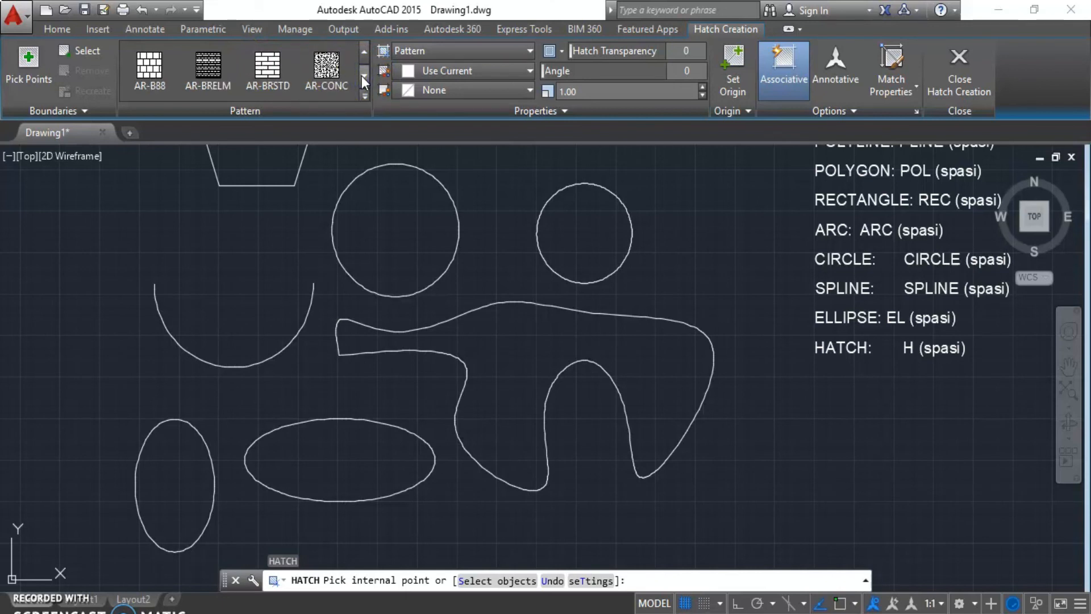
{"action": "left_click", "coordinate": [364, 77]}
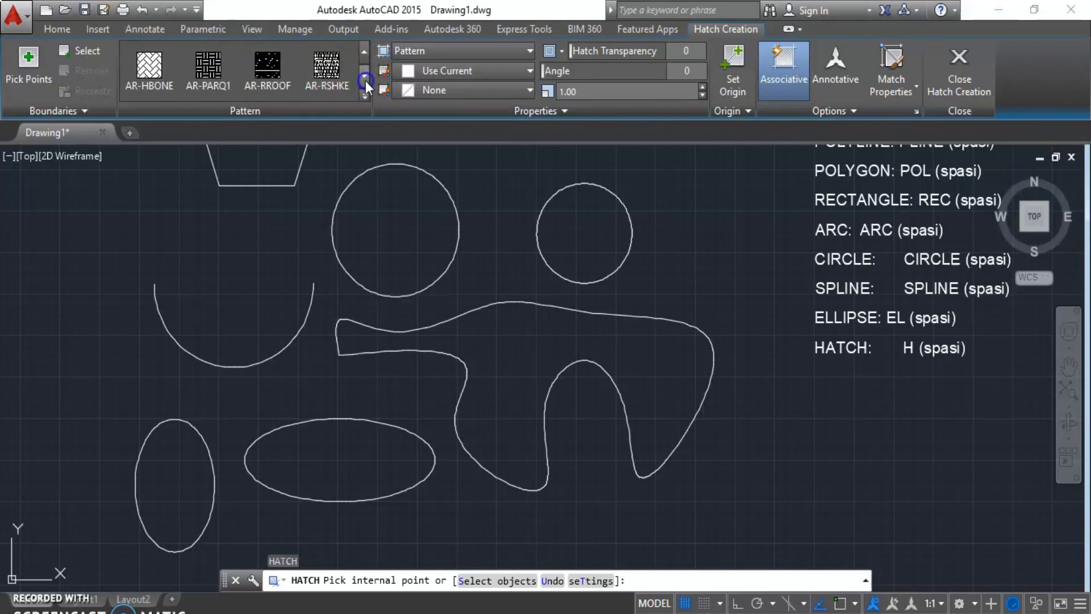
{"action": "left_click", "coordinate": [362, 77]}
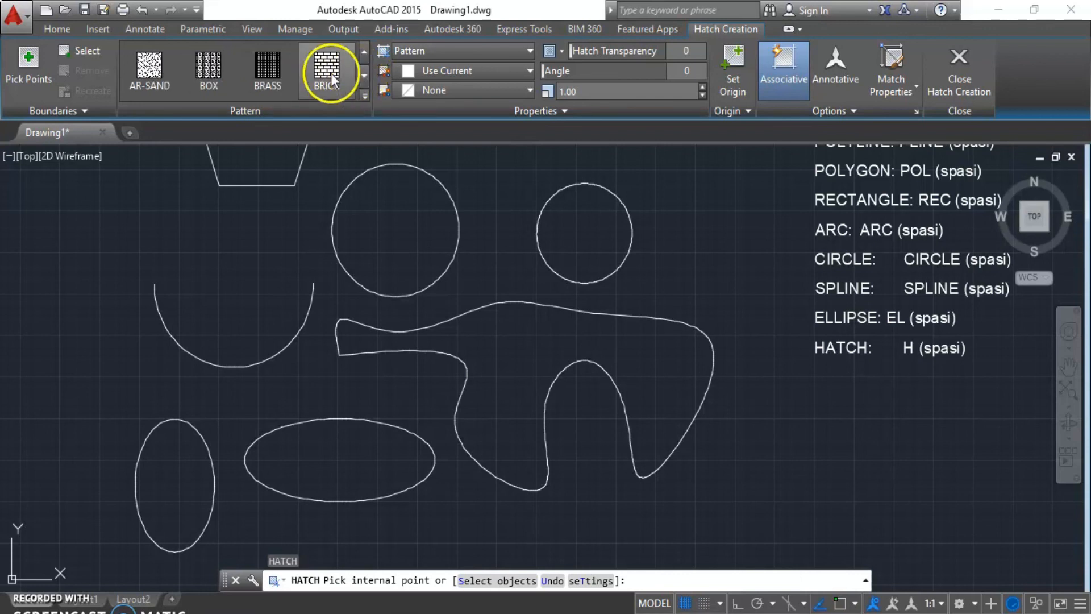
{"action": "left_click", "coordinate": [364, 75]}
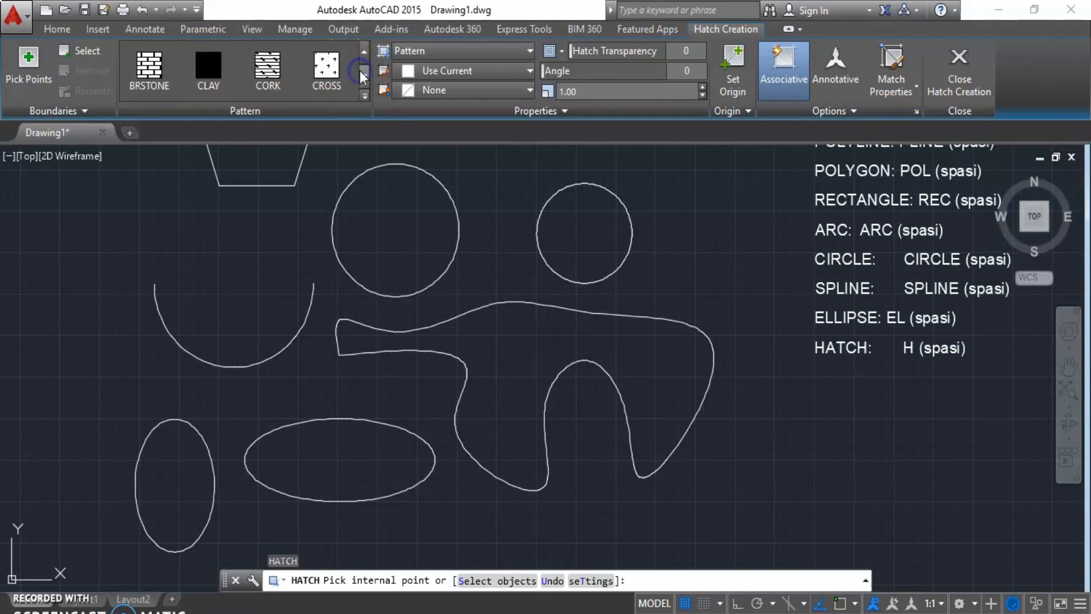
{"action": "left_click", "coordinate": [364, 75]}
{"action": "left_click", "coordinate": [345, 80]}
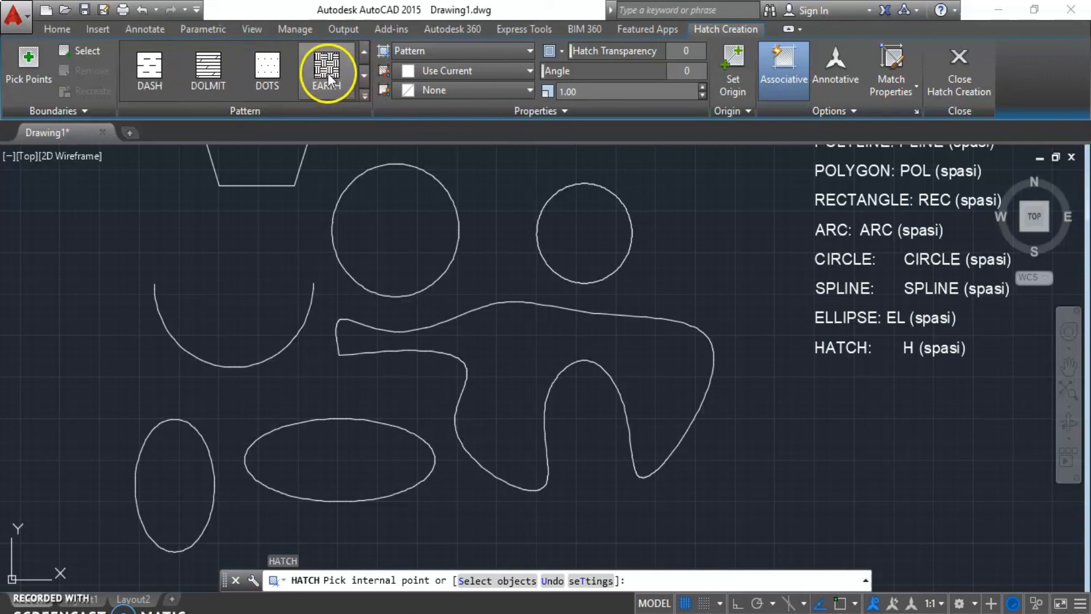
{"action": "left_click", "coordinate": [364, 74]}
{"action": "left_click", "coordinate": [363, 74]}
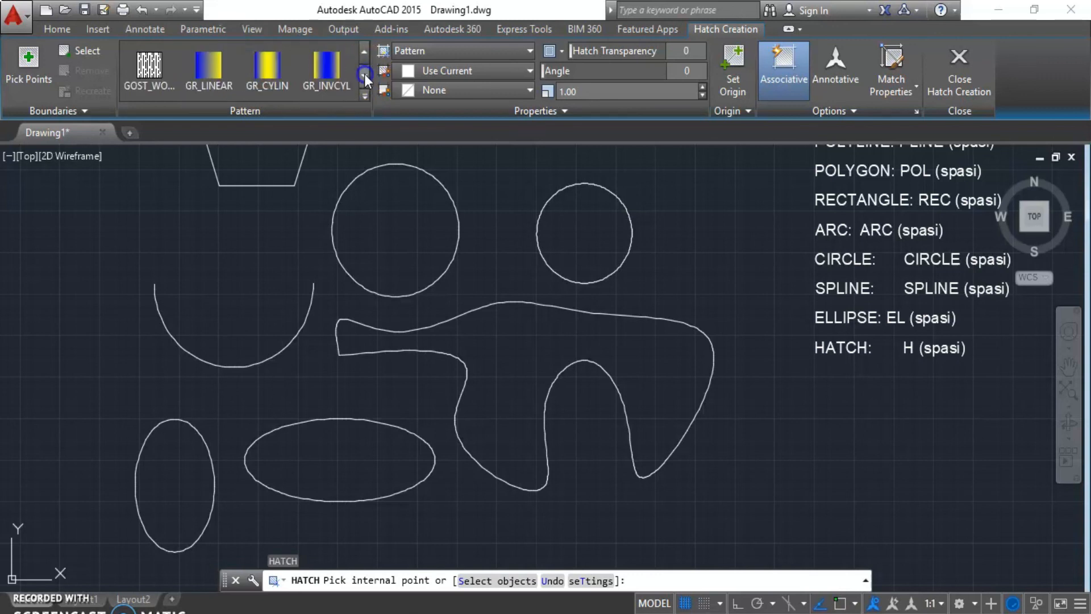
{"action": "left_click", "coordinate": [363, 75]}
{"action": "left_click", "coordinate": [364, 75]}
{"action": "left_click", "coordinate": [364, 75]}
{"action": "left_click", "coordinate": [269, 68]}
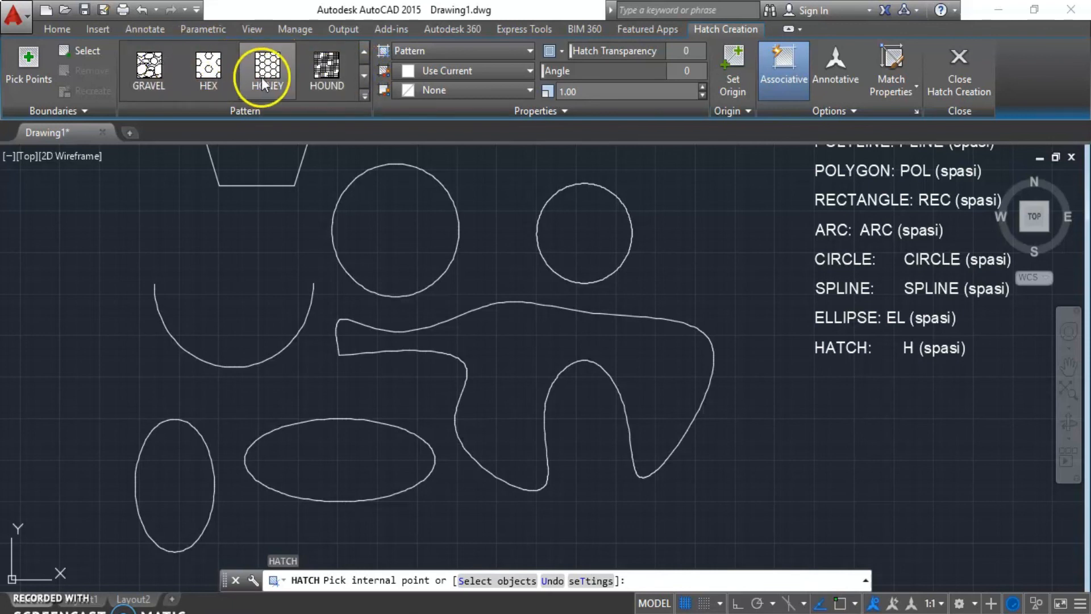
{"action": "left_click", "coordinate": [367, 84]}
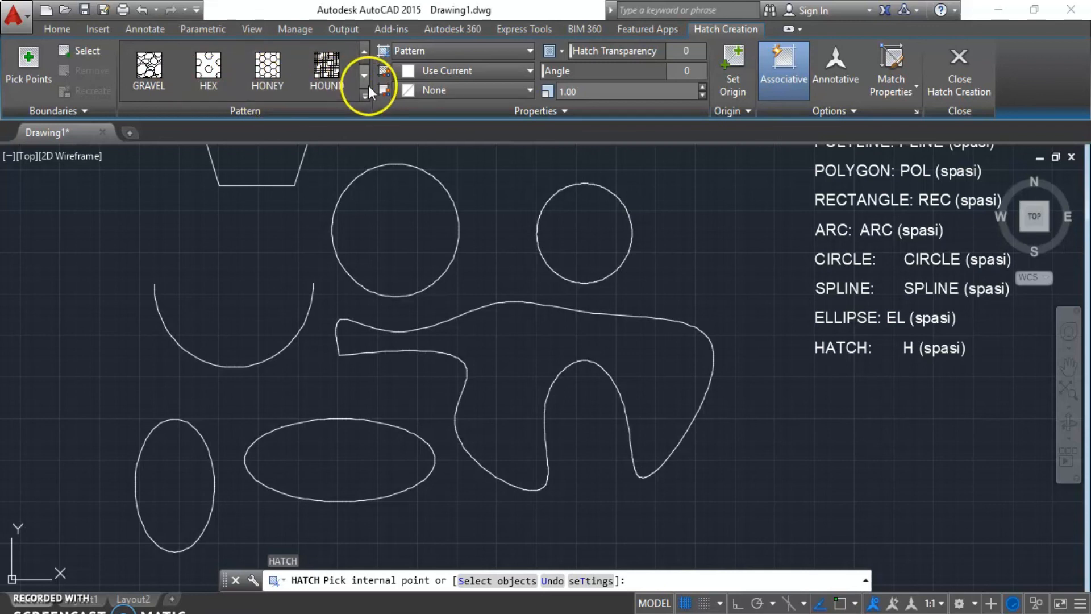
{"action": "left_click", "coordinate": [369, 78]}
{"action": "left_click", "coordinate": [369, 77]}
{"action": "left_click", "coordinate": [368, 77]}
{"action": "left_click", "coordinate": [368, 77]}
{"action": "left_click", "coordinate": [368, 77]}
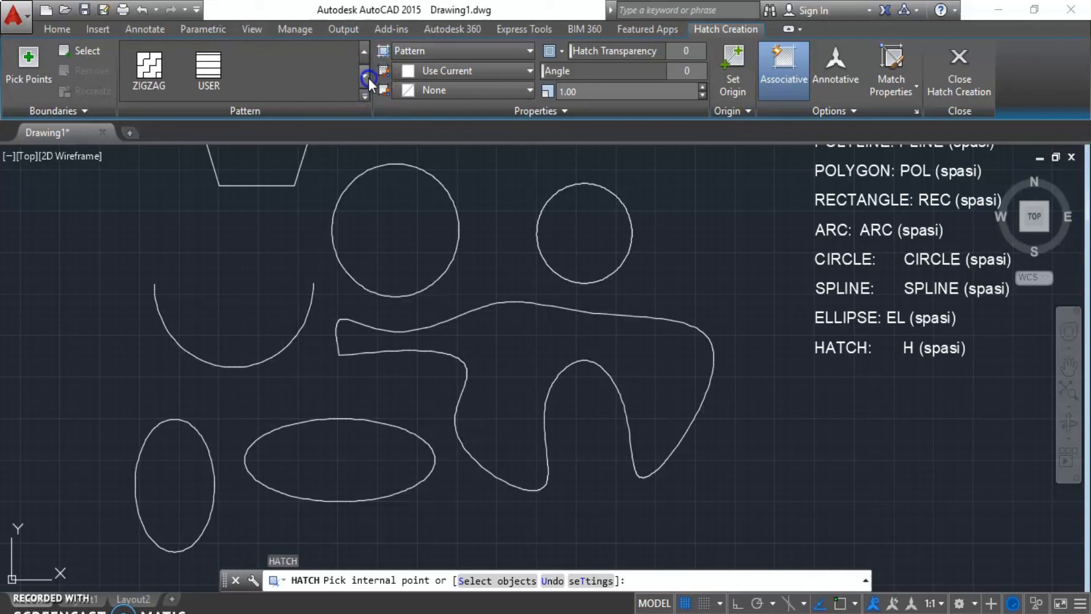
Fill the larger circle with the GRAVEL hatch pattern by picking a point inside it
{"action": "left_click", "coordinate": [362, 51]}
{"action": "left_click", "coordinate": [363, 51]}
{"action": "left_click", "coordinate": [363, 51]}
{"action": "left_click", "coordinate": [362, 51]}
{"action": "left_click", "coordinate": [362, 51]}
{"action": "left_click", "coordinate": [362, 51]}
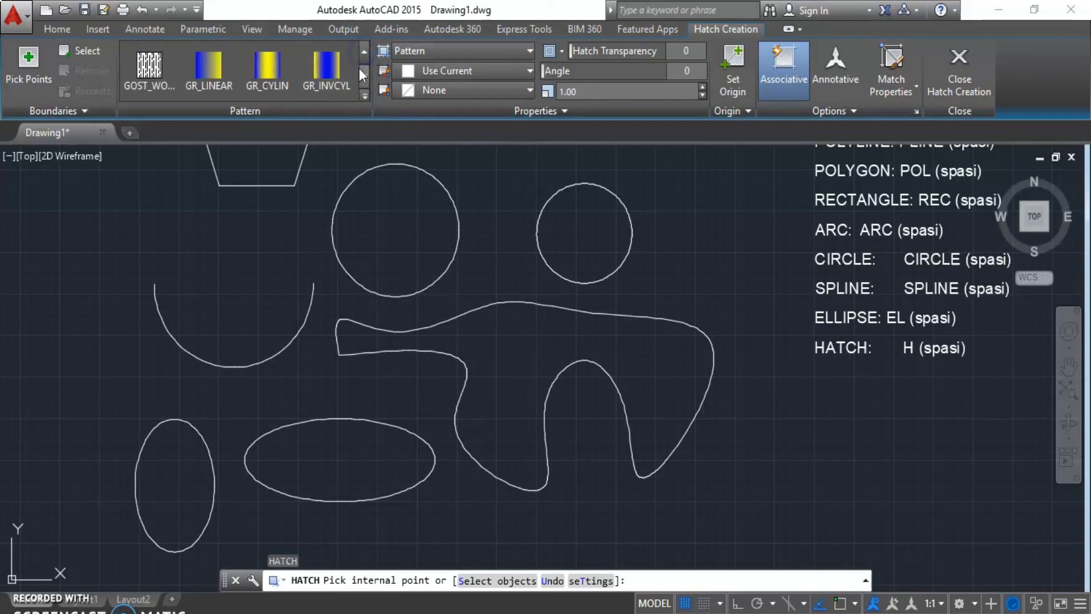
{"action": "left_click", "coordinate": [364, 71]}
{"action": "left_click", "coordinate": [364, 71]}
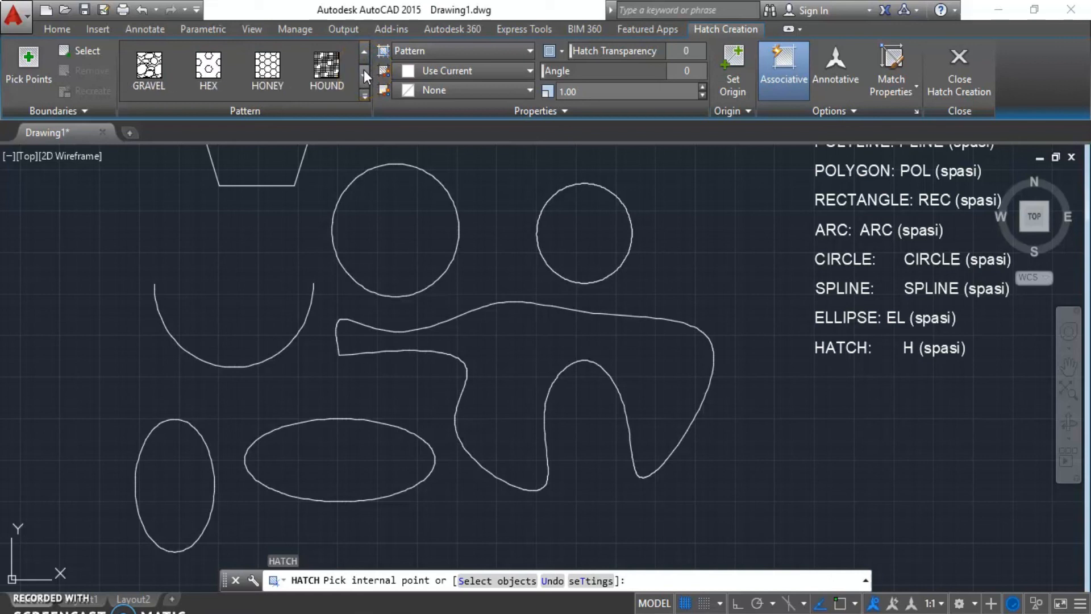
{"action": "left_click", "coordinate": [149, 67]}
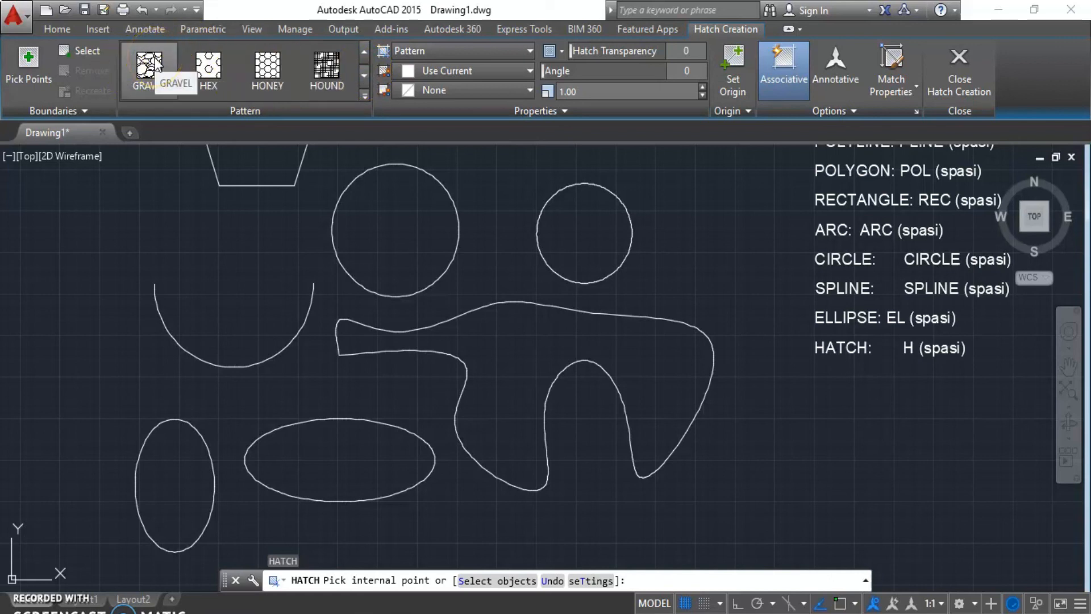
{"action": "scroll", "coordinate": [375, 182], "scroll_direction": "up", "scroll_amount": 4}
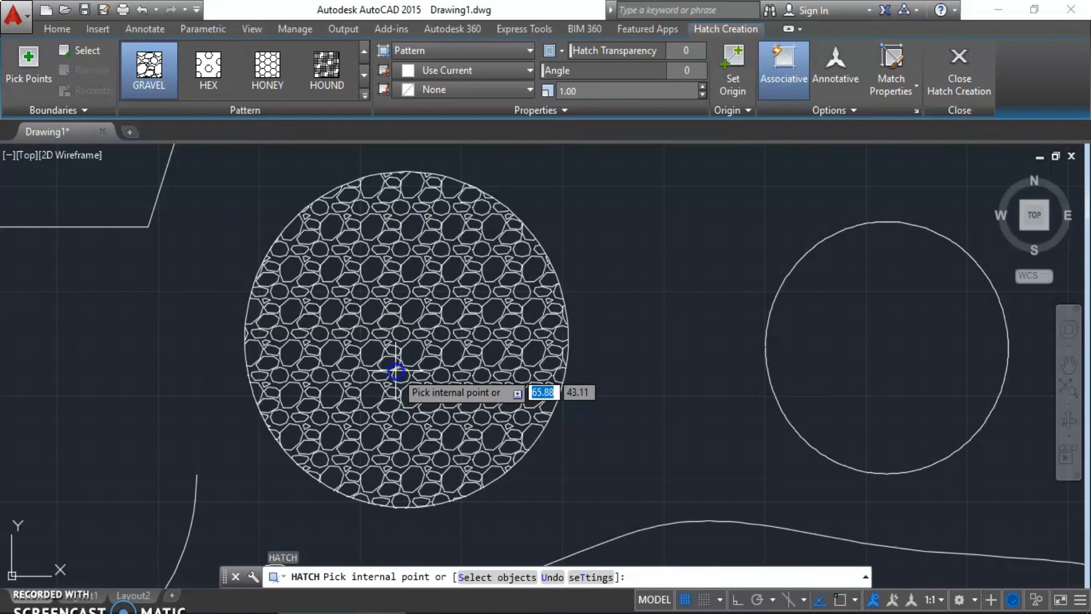
{"action": "left_click", "coordinate": [444, 368]}
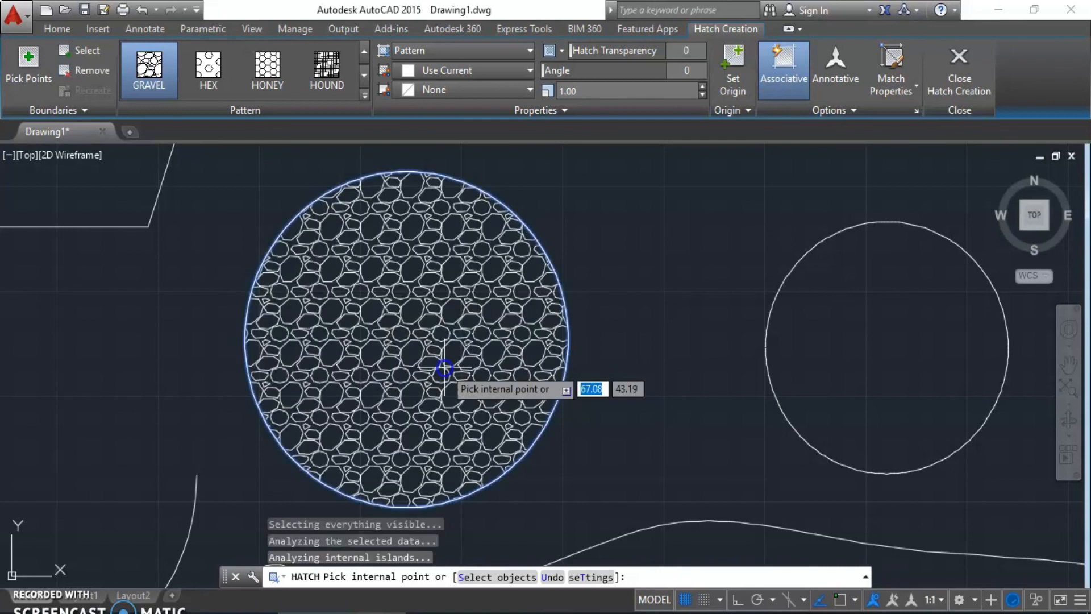
{"action": "middle_click_drag", "start_coordinate": [319, 354], "coordinate": [375, 256]}
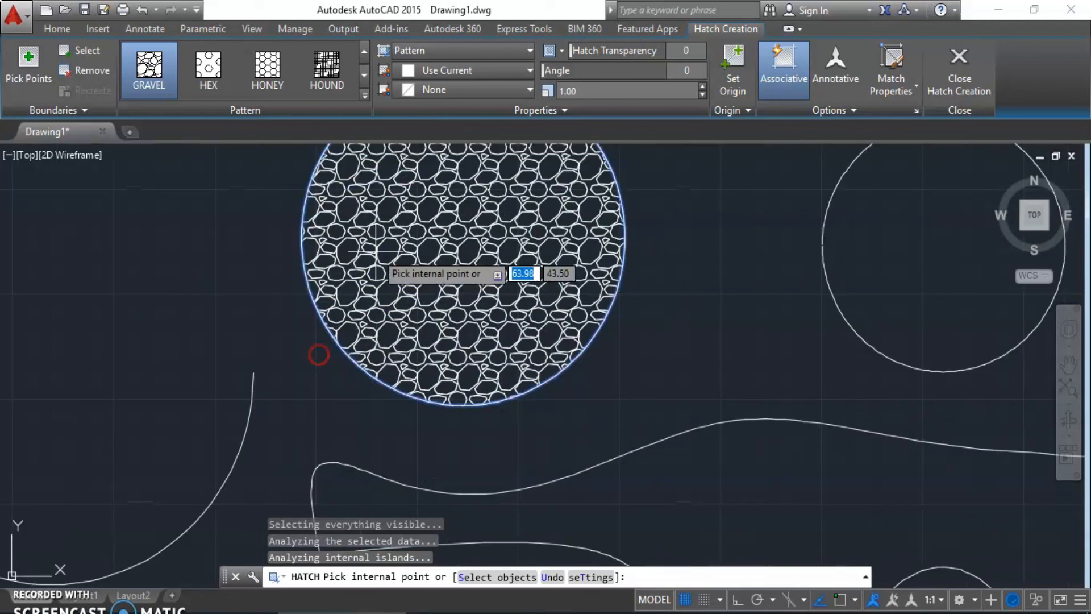
Set the scale of the GRAVEL hatch in the larger circle to 2.50
{"action": "middle_click_drag", "start_coordinate": [316, 333], "coordinate": [329, 414]}
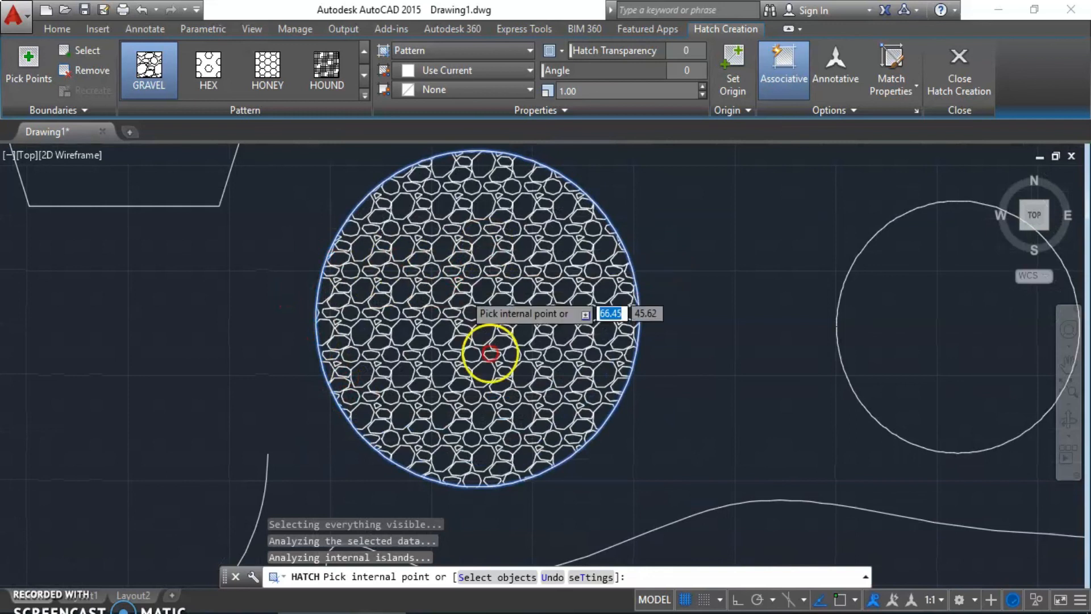
{"action": "scroll", "coordinate": [472, 318], "scroll_direction": "down", "scroll_amount": 2}
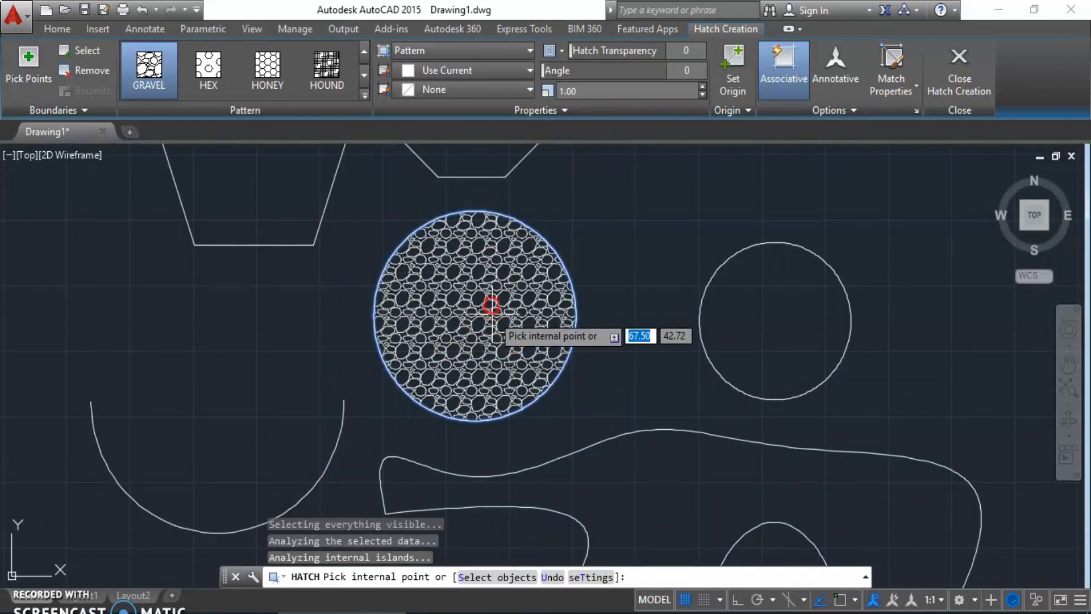
{"action": "scroll", "coordinate": [492, 315], "scroll_direction": "up", "scroll_amount": 2}
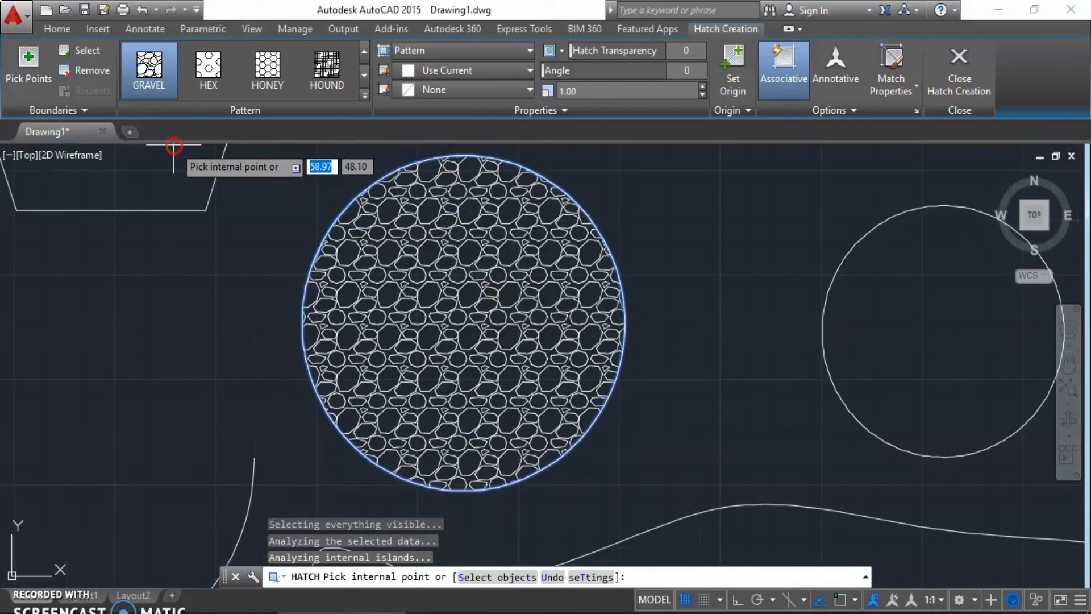
{"action": "left_click", "coordinate": [583, 91]}
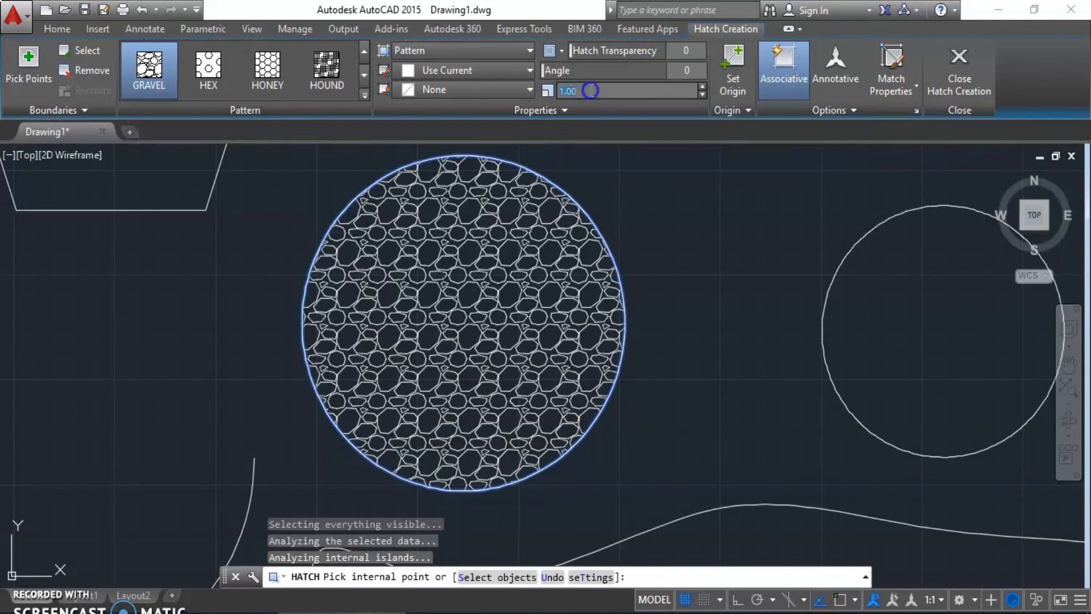
{"action": "type", "text": "2.50"}
{"action": "key", "text": "Return"}
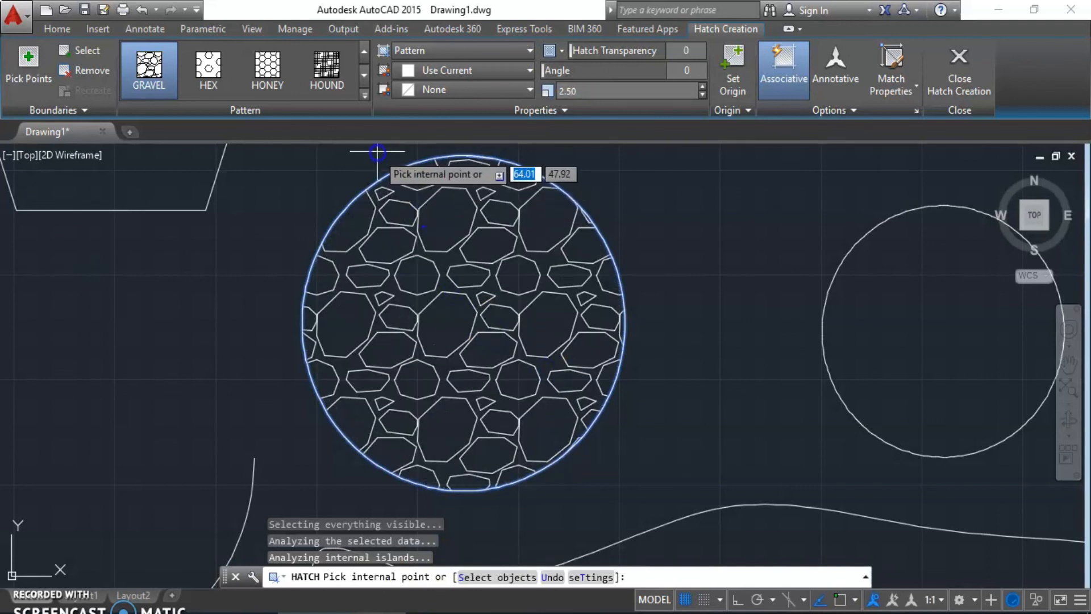
{"action": "scroll", "coordinate": [460, 300], "scroll_direction": "up", "scroll_amount": 1}
{"action": "scroll", "coordinate": [459, 302], "scroll_direction": "down", "scroll_amount": 1}
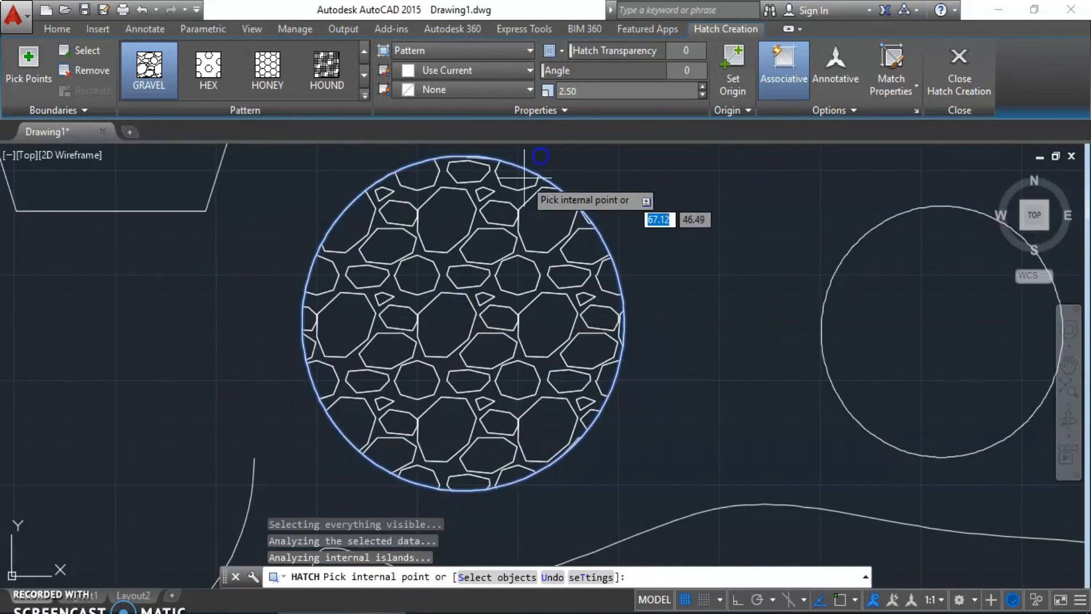
Reduce the scale of the larger circle's GRAVEL hatch to 0.9
{"action": "left_click_drag", "start_coordinate": [599, 92], "coordinate": [543, 93]}
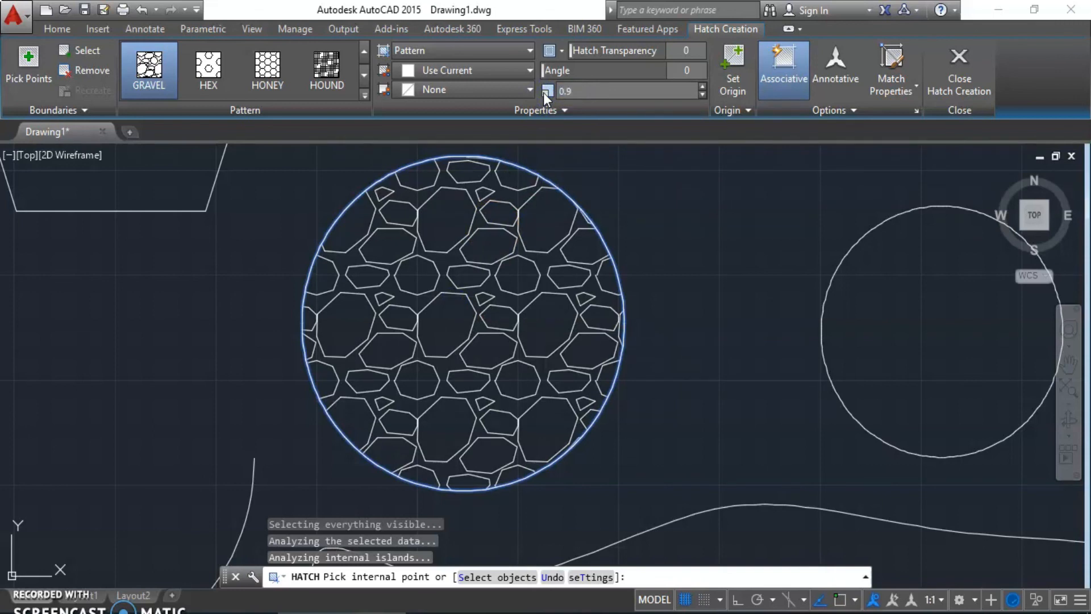
{"action": "type", "text": "0.9"}
{"action": "key", "text": "Return"}
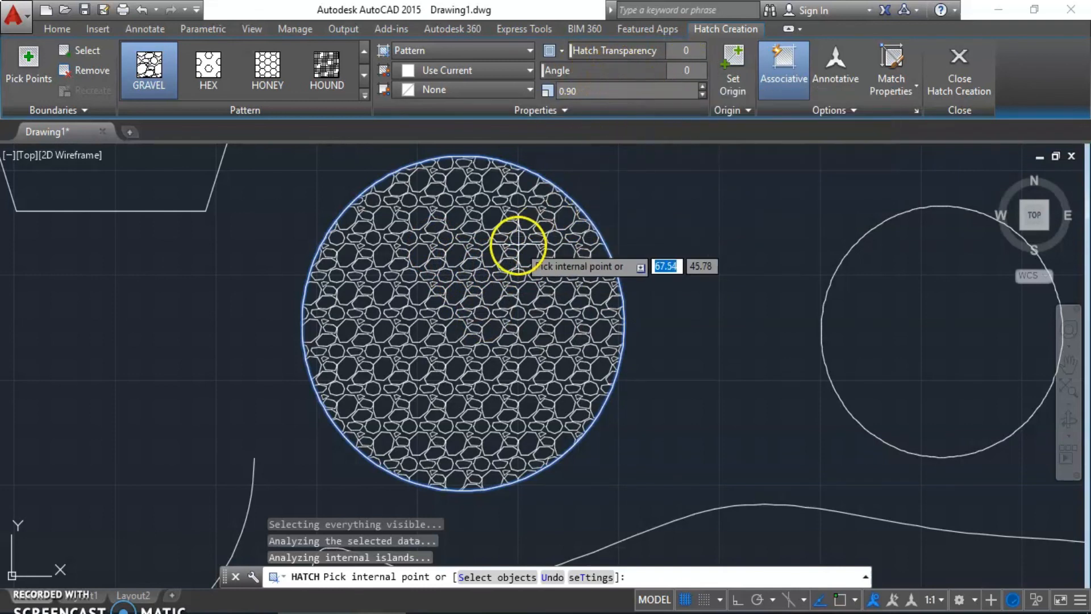
Set the angle of the circle's GRAVEL hatch to 45 and end the HATCH command
{"action": "left_click", "coordinate": [685, 73]}
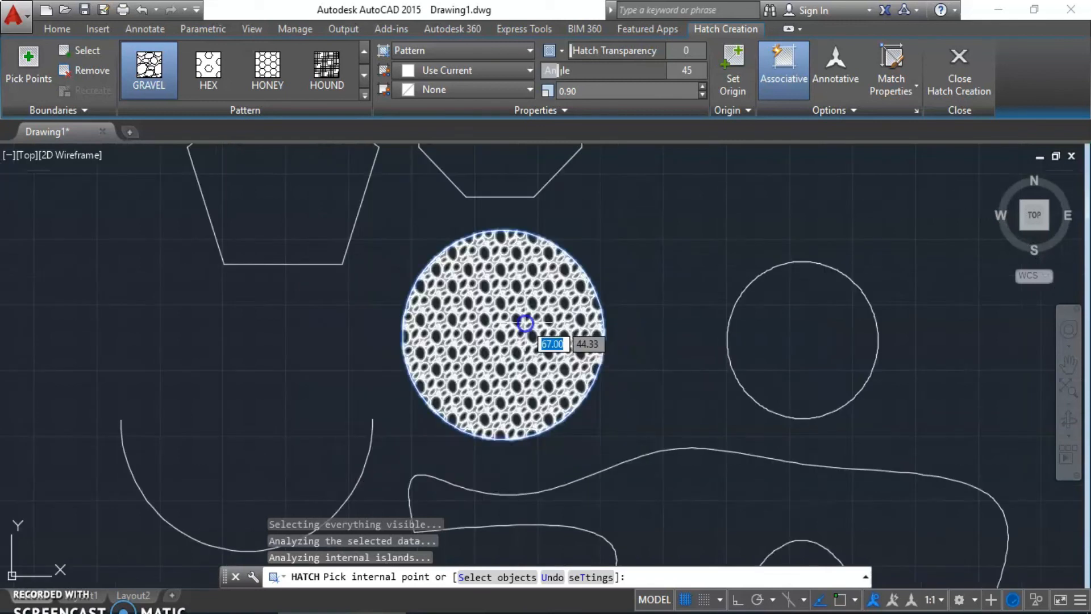
{"action": "scroll", "coordinate": [545, 343], "scroll_direction": "down", "scroll_amount": 2}
{"action": "scroll", "coordinate": [530, 319], "scroll_direction": "up", "scroll_amount": 2}
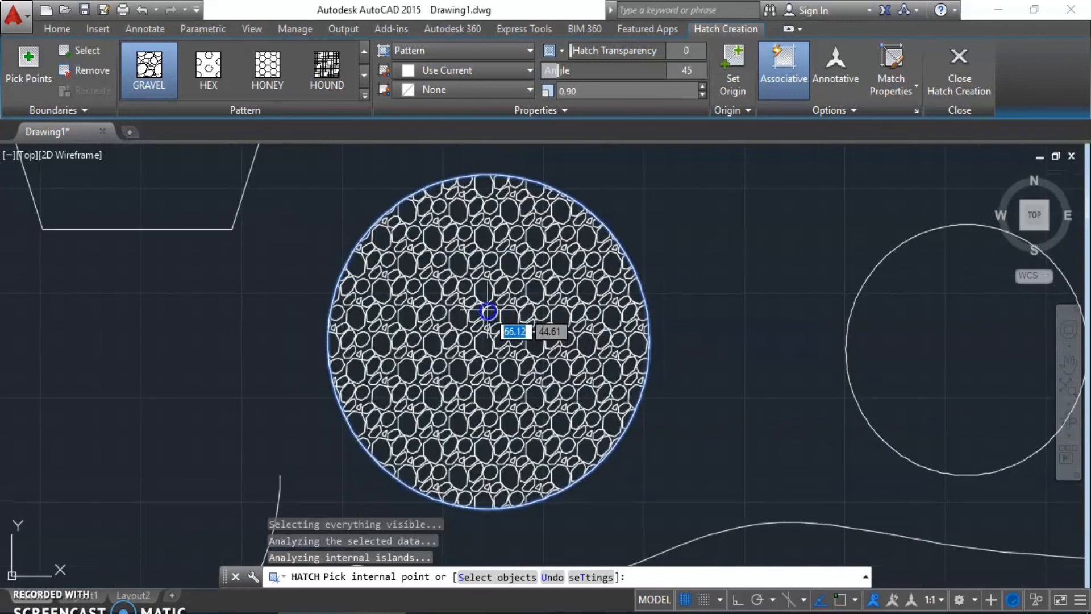
{"action": "scroll", "coordinate": [488, 311], "scroll_direction": "down", "scroll_amount": 2}
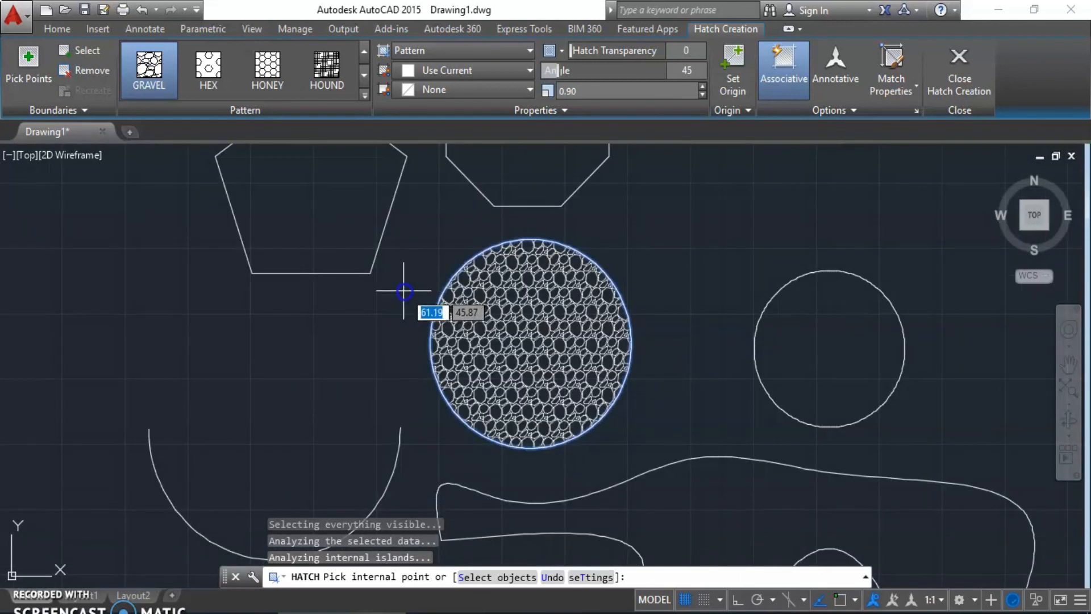
{"action": "middle_click_drag", "start_coordinate": [350, 337], "coordinate": [374, 403]}
{"action": "middle_click_drag", "start_coordinate": [585, 428], "coordinate": [560, 370]}
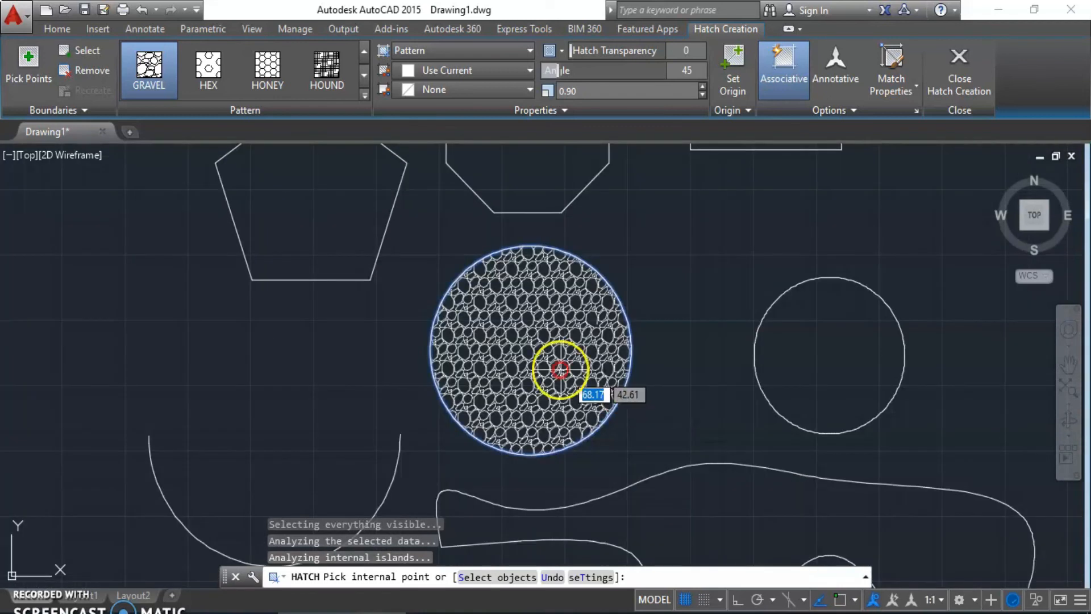
{"action": "scroll", "coordinate": [558, 373], "scroll_direction": "down", "scroll_amount": 3}
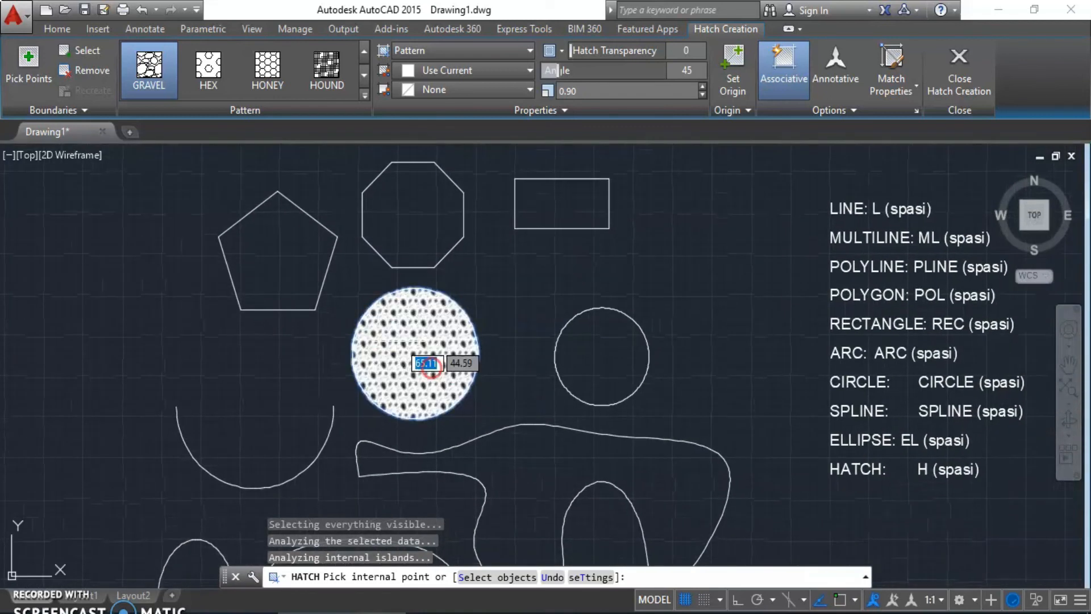
{"action": "scroll", "coordinate": [212, 216], "scroll_direction": "up", "scroll_amount": 2}
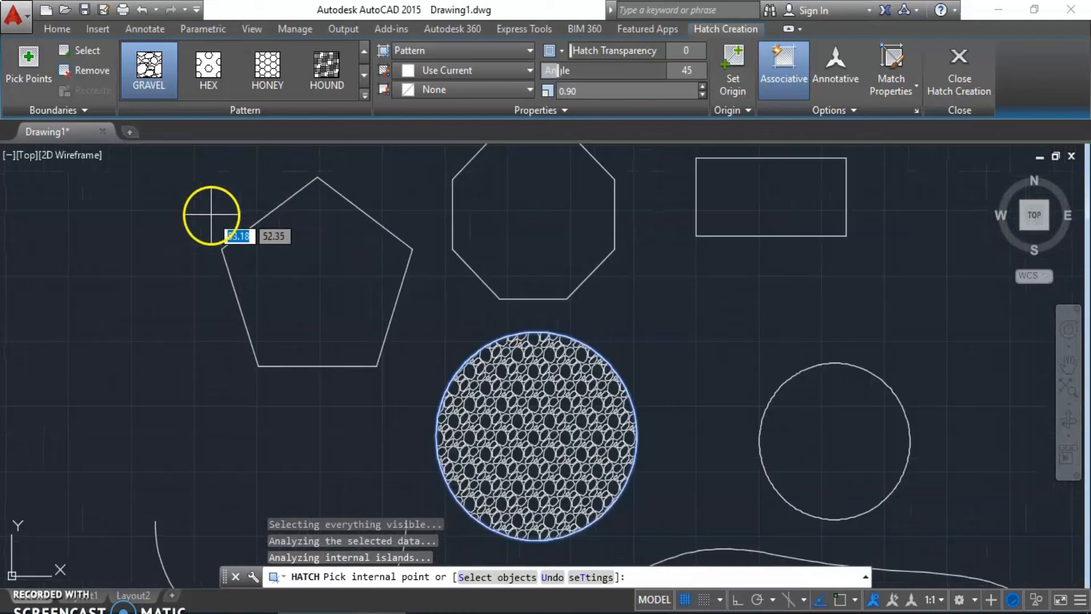
{"action": "key", "text": "Escape"}
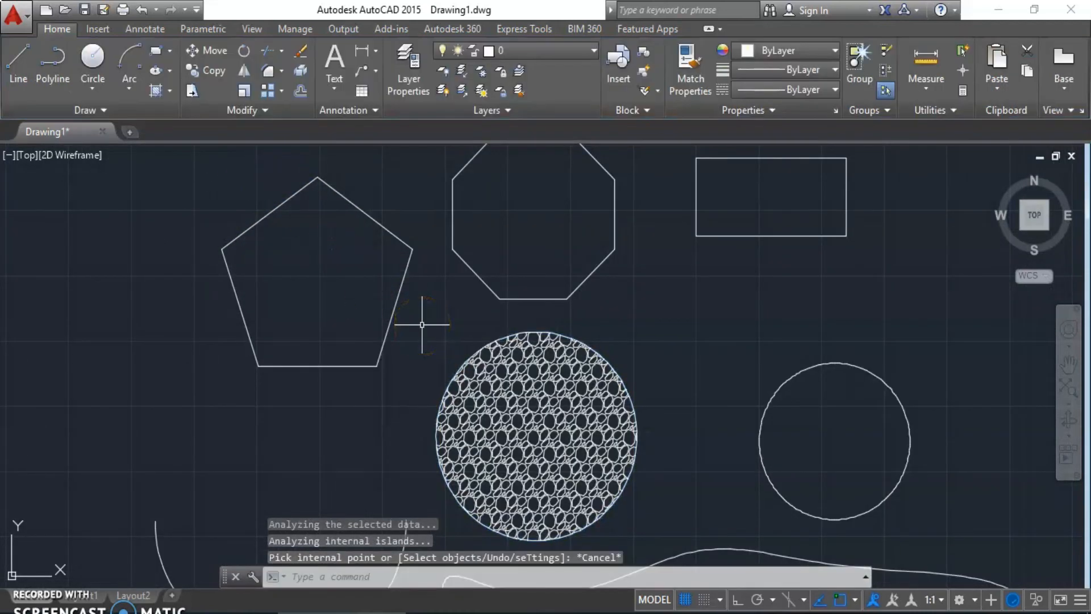
{"action": "middle_click_drag", "start_coordinate": [409, 359], "coordinate": [411, 376]}
{"action": "key", "text": "Escape"}
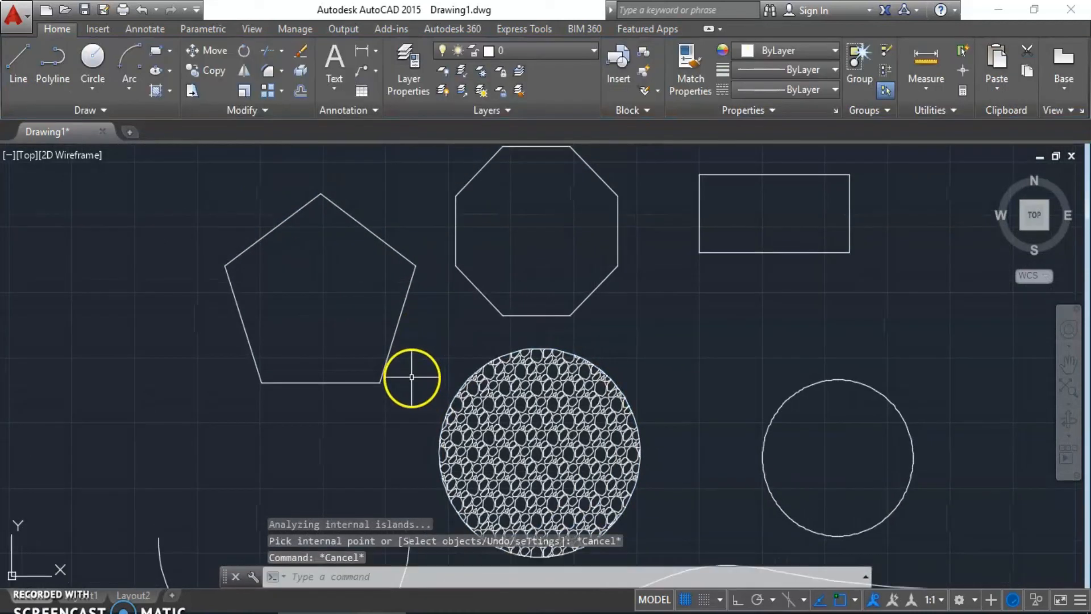
Start HATCH with H and fill the pentagon with the HONEY pattern by picking a point inside it
{"action": "type", "text": "h"}
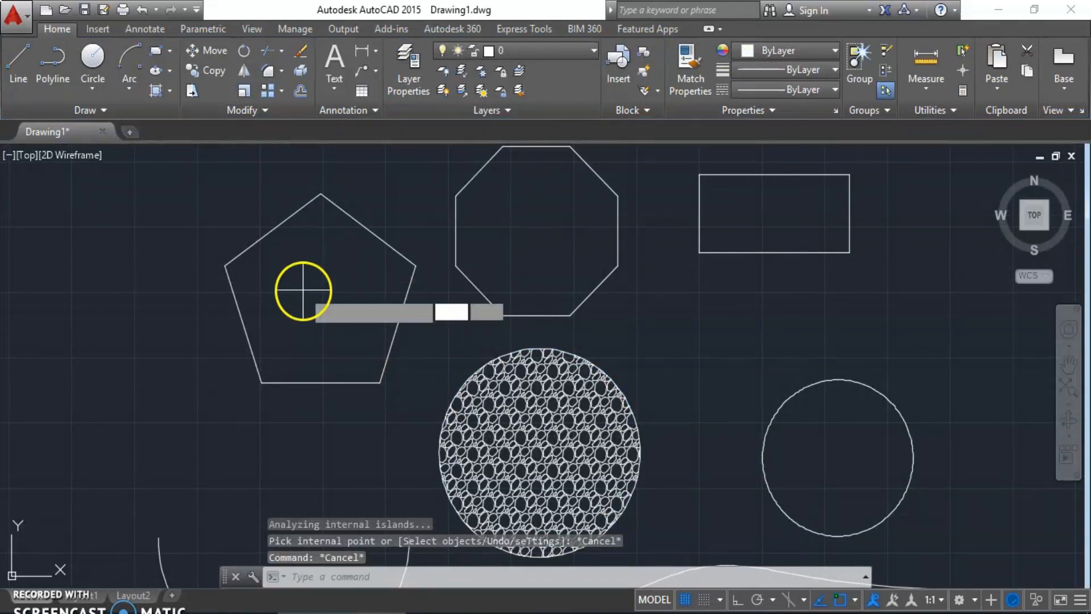
{"action": "key", "text": "Return"}
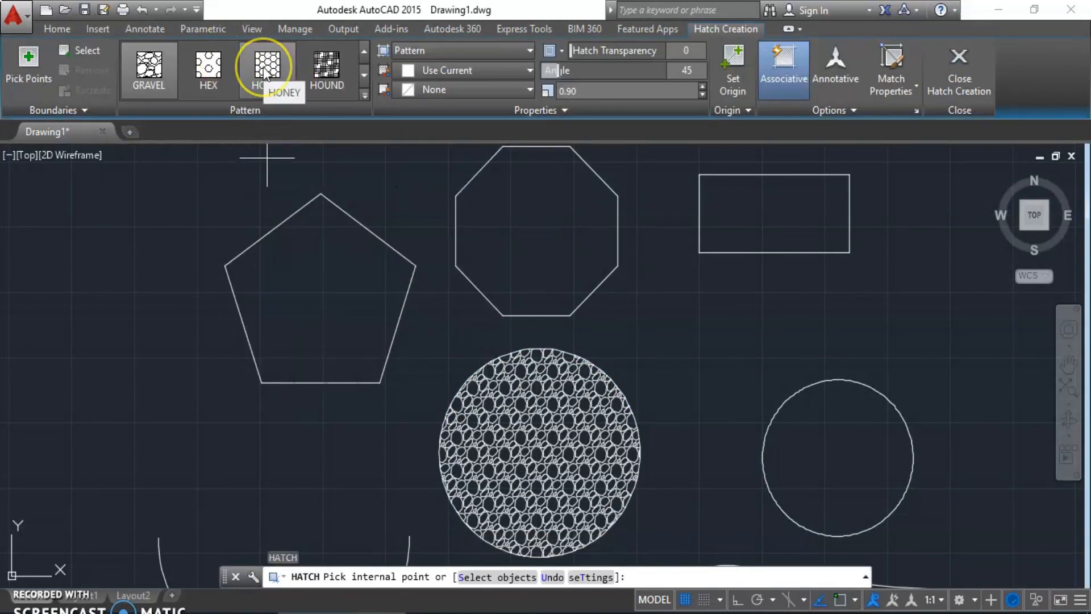
{"action": "left_click", "coordinate": [265, 73]}
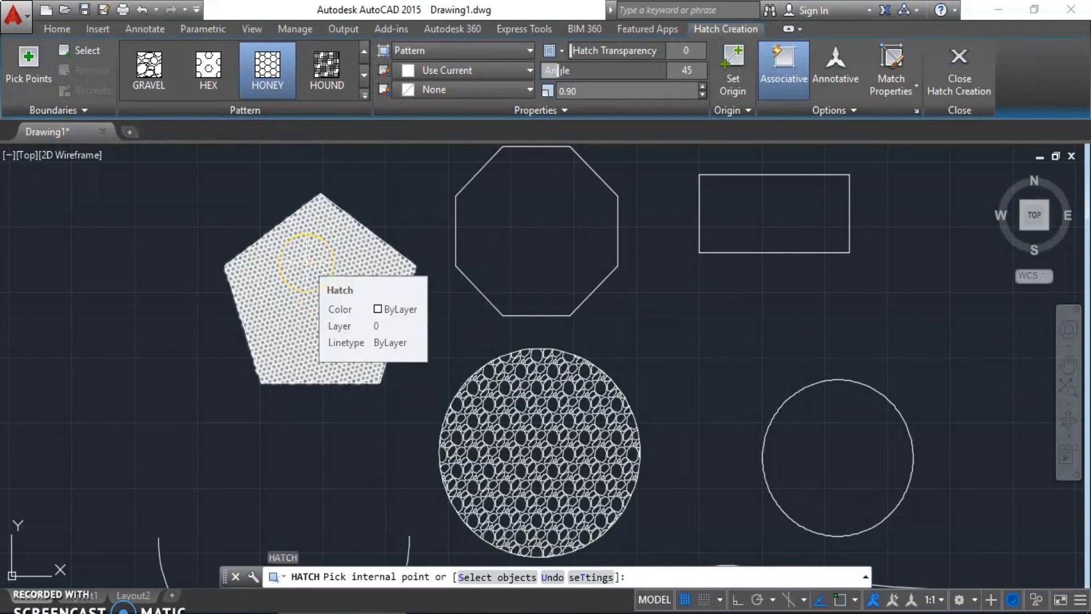
{"action": "scroll", "coordinate": [330, 245], "scroll_direction": "up", "scroll_amount": 2}
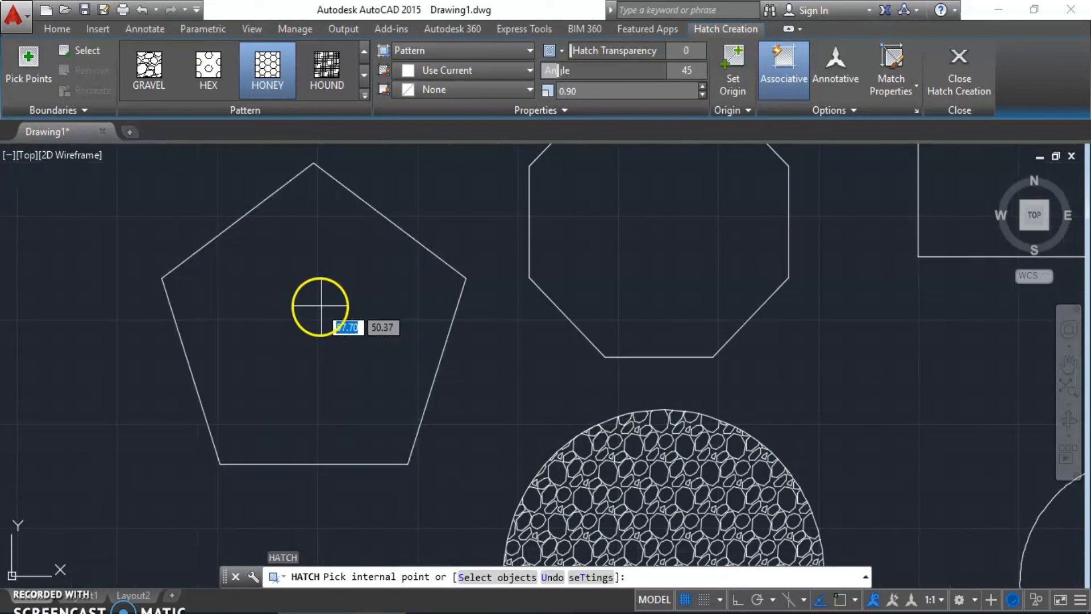
{"action": "middle_click_drag", "start_coordinate": [329, 310], "coordinate": [322, 310]}
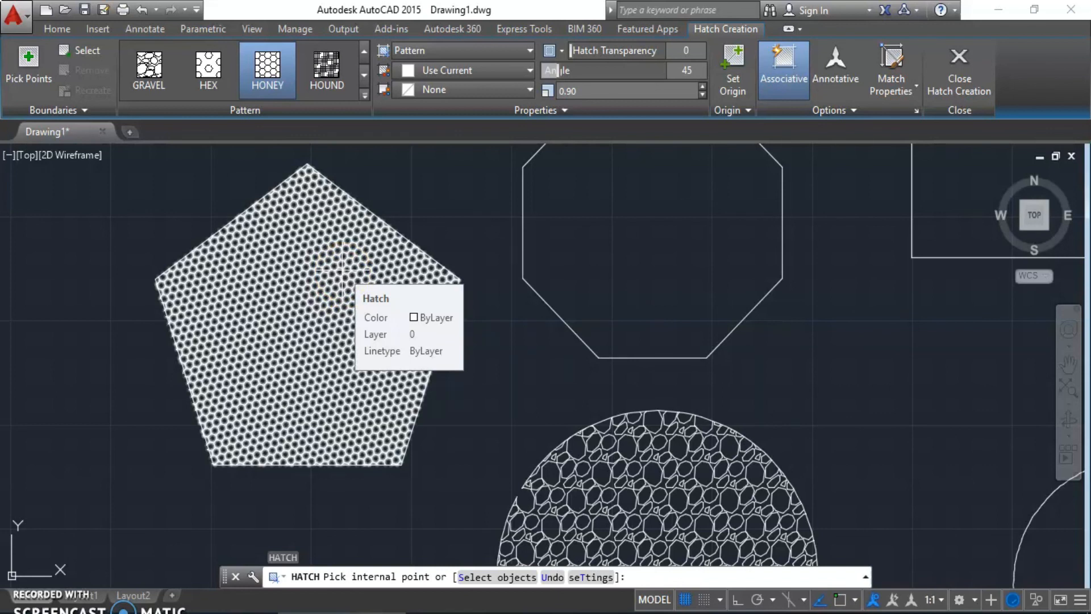
{"action": "left_click", "coordinate": [342, 267]}
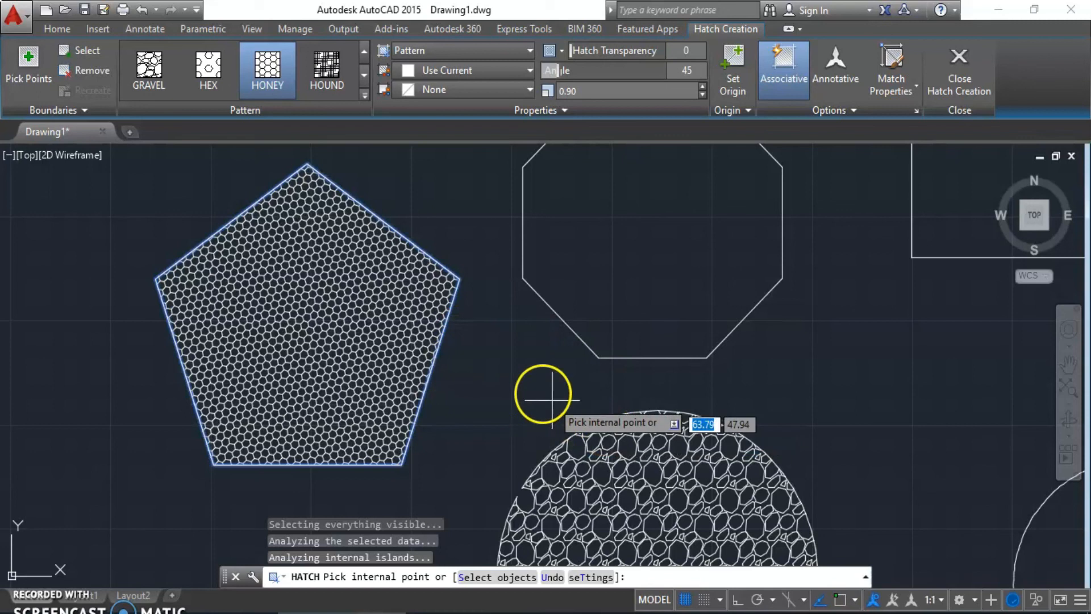
{"action": "middle_click_drag", "start_coordinate": [497, 343], "coordinate": [487, 338]}
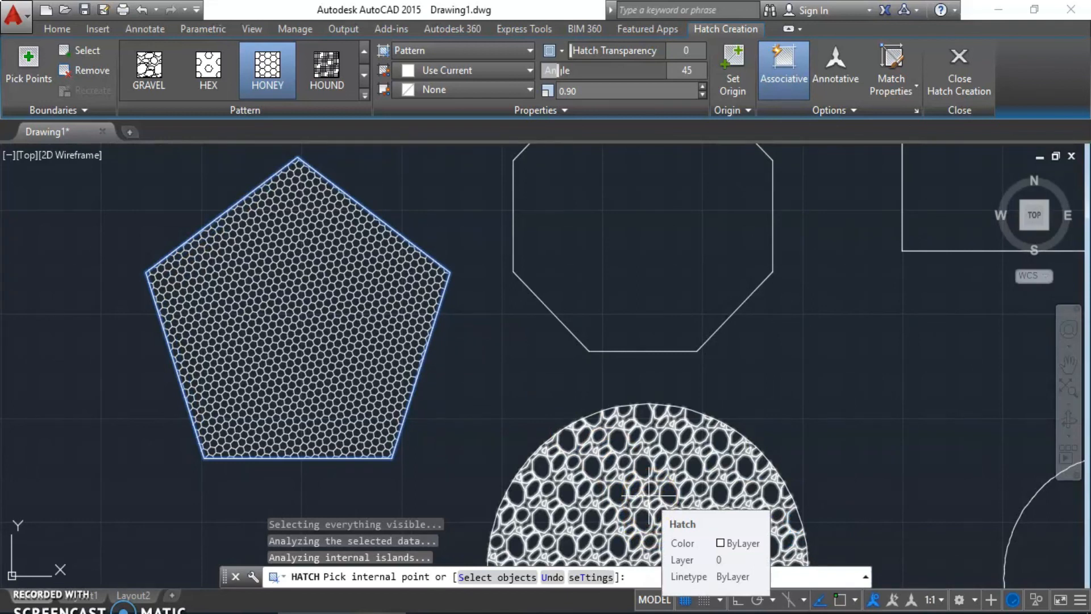
{"action": "left_click", "coordinate": [331, 286]}
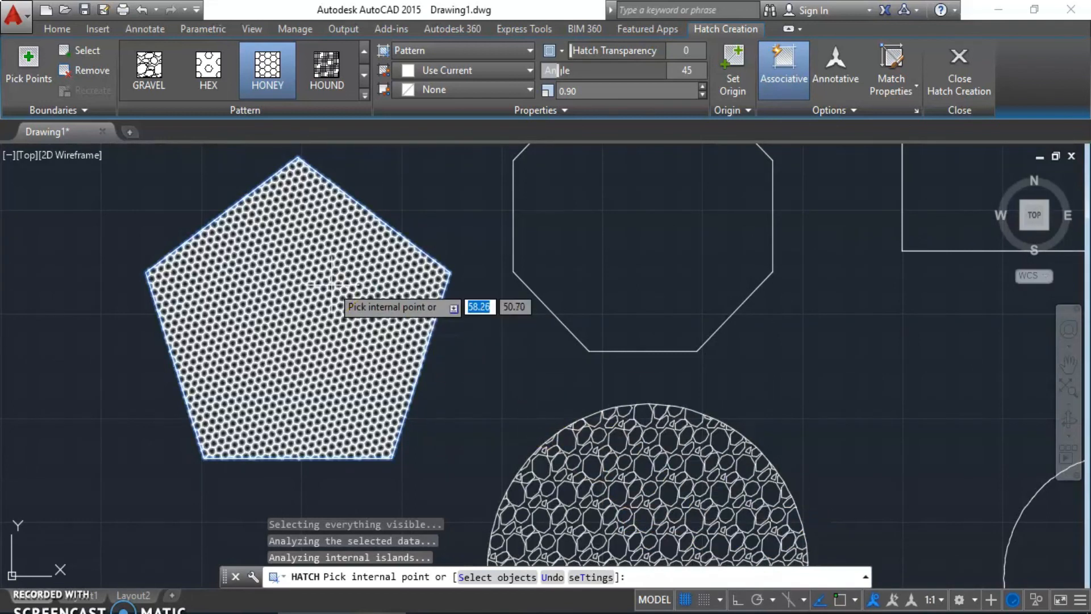
{"action": "scroll", "coordinate": [268, 224], "scroll_direction": "up", "scroll_amount": 2}
{"action": "middle_click_drag", "start_coordinate": [334, 382], "coordinate": [347, 406]}
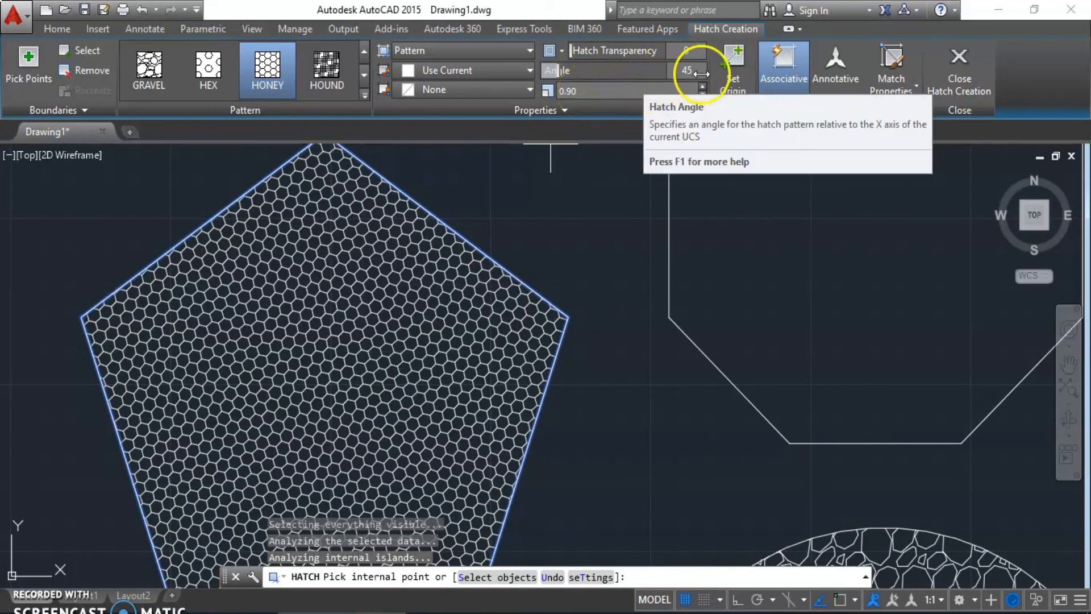
{"action": "left_click", "coordinate": [344, 276]}
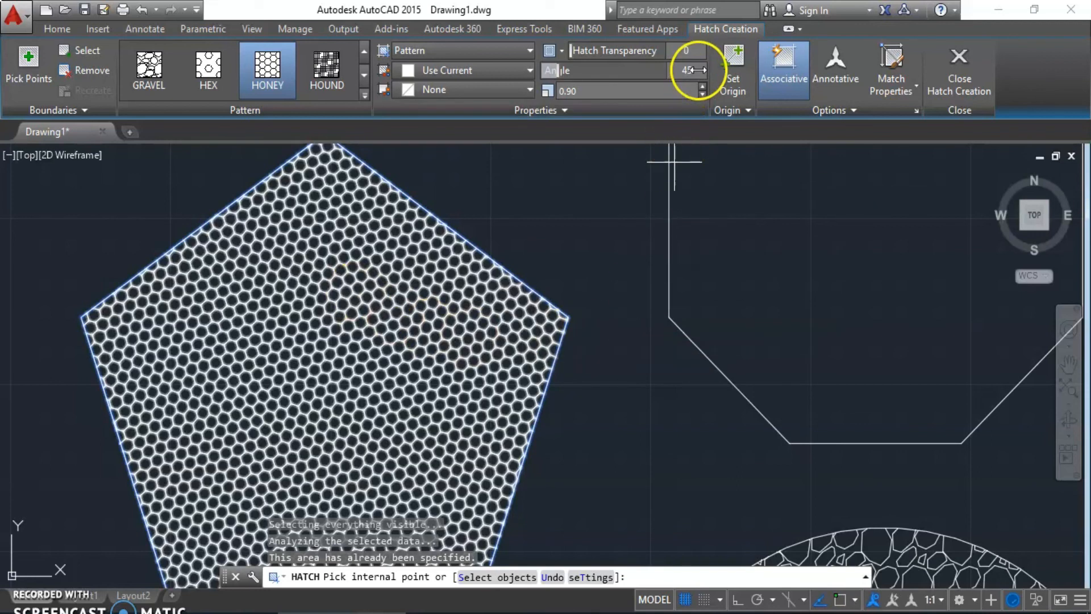
Set the pentagon's HONEY hatch to angle 0 and scale 1.5, and end the HATCH command
{"action": "mouse_move", "coordinate": [687, 80]}
{"action": "left_mouse_down"}
{"action": "mouse_move", "coordinate": [645, 98]}
{"action": "mouse_move", "coordinate": [638, 85]}
{"action": "mouse_move", "coordinate": [512, 90]}
{"action": "left_mouse_up"}
{"action": "type", "text": "1"}
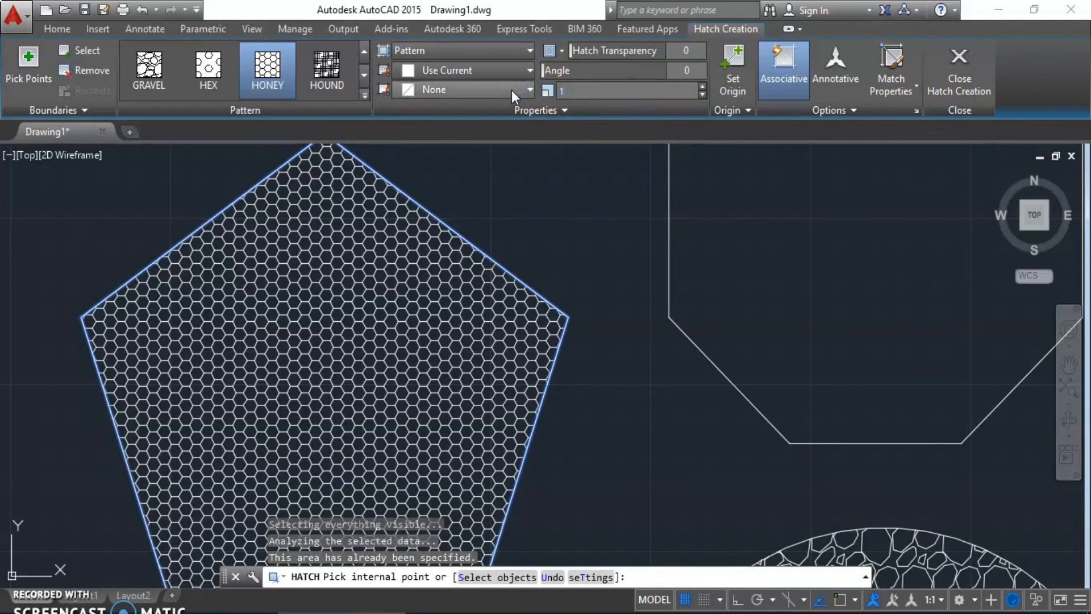
{"action": "type", "text": ".5"}
{"action": "key", "text": "Return"}
{"action": "scroll", "coordinate": [487, 268], "scroll_direction": "down", "scroll_amount": 2}
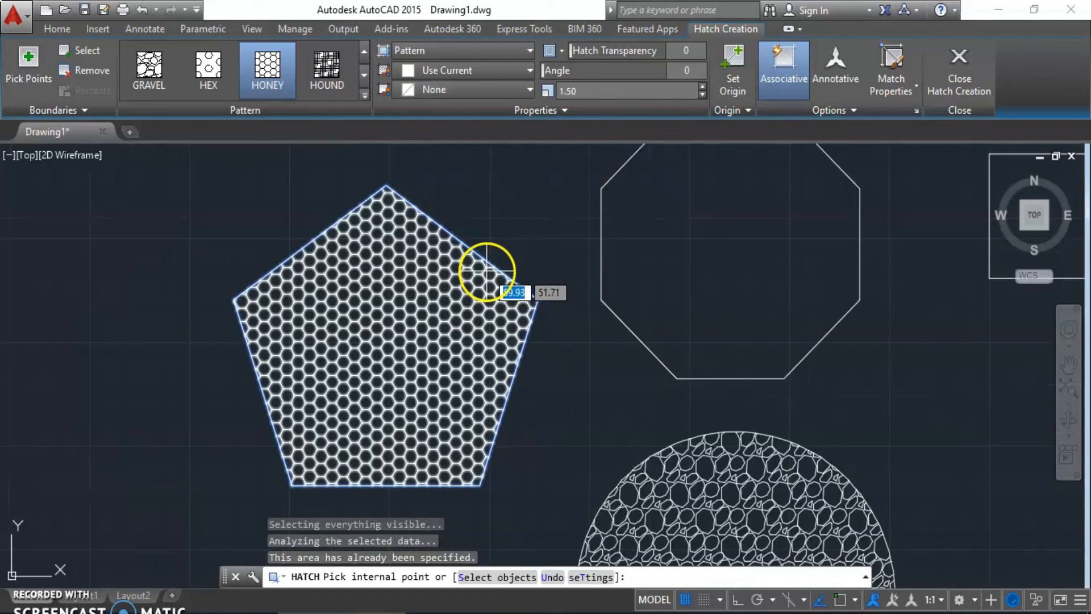
{"action": "middle_click_drag", "start_coordinate": [475, 366], "coordinate": [344, 301]}
{"action": "scroll", "coordinate": [348, 307], "scroll_direction": "down", "scroll_amount": 2}
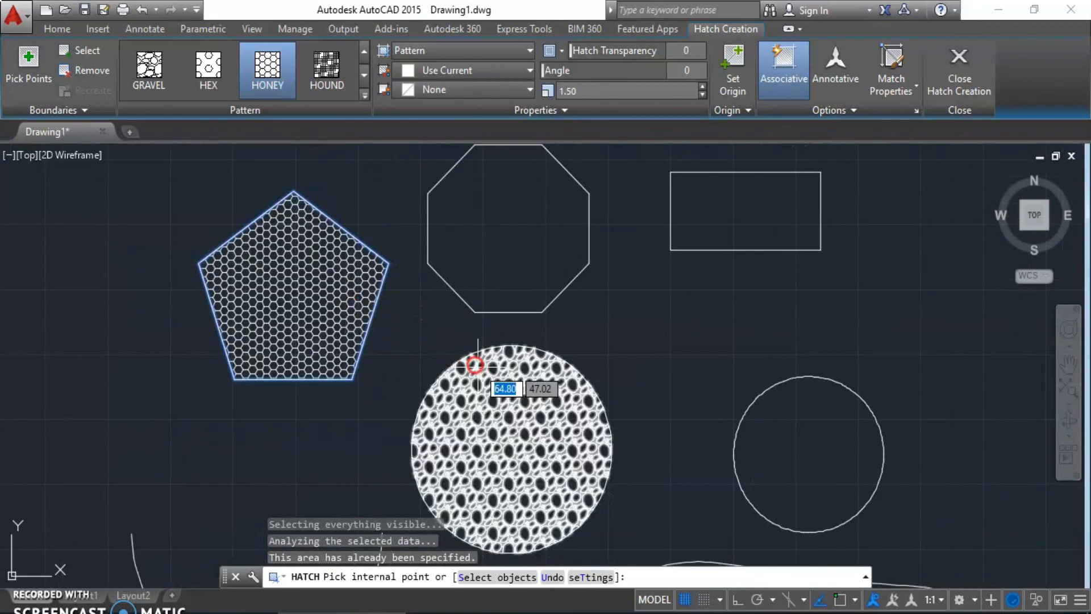
{"action": "middle_click_drag", "start_coordinate": [477, 370], "coordinate": [399, 257]}
{"action": "scroll", "coordinate": [399, 257], "scroll_direction": "down", "scroll_amount": 2}
{"action": "middle_click_drag", "start_coordinate": [608, 434], "coordinate": [564, 323]}
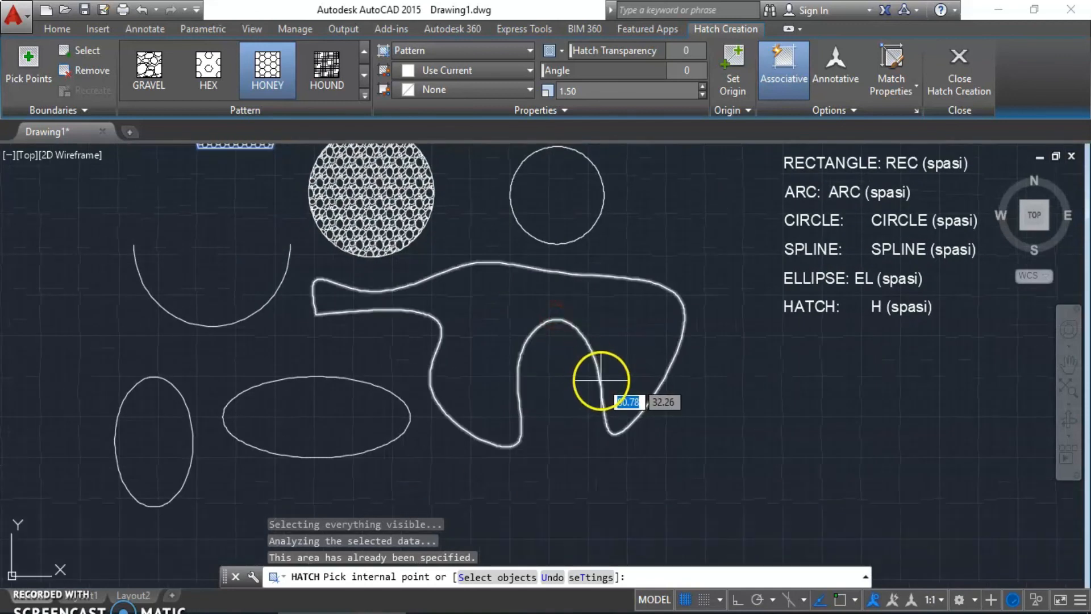
{"action": "middle_click_drag", "start_coordinate": [600, 381], "coordinate": [586, 387]}
{"action": "key", "text": "Escape"}
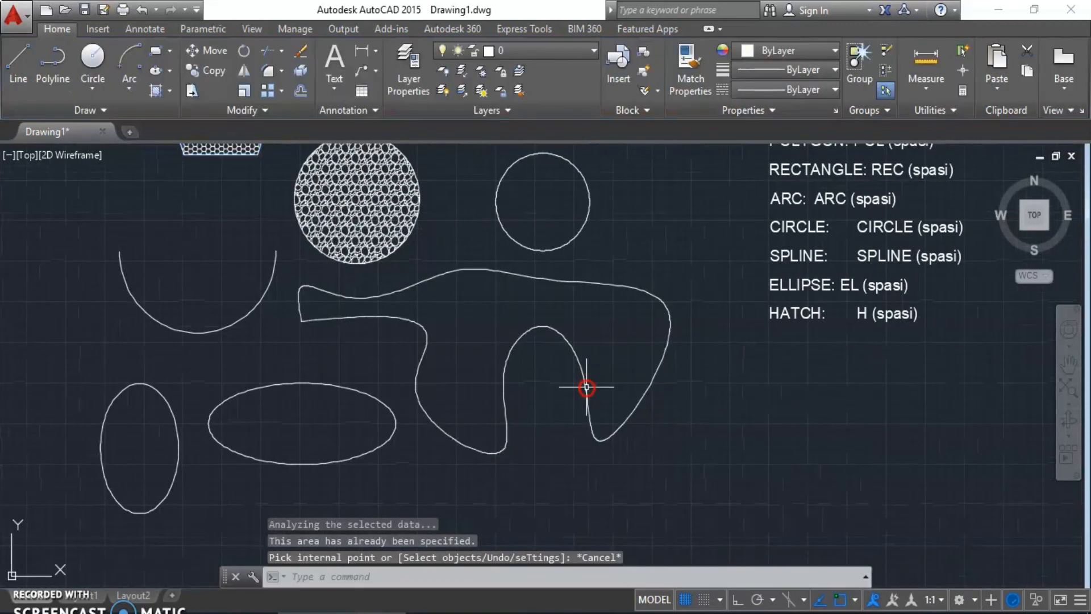
{"action": "middle_click_drag", "start_coordinate": [429, 289], "coordinate": [428, 317]}
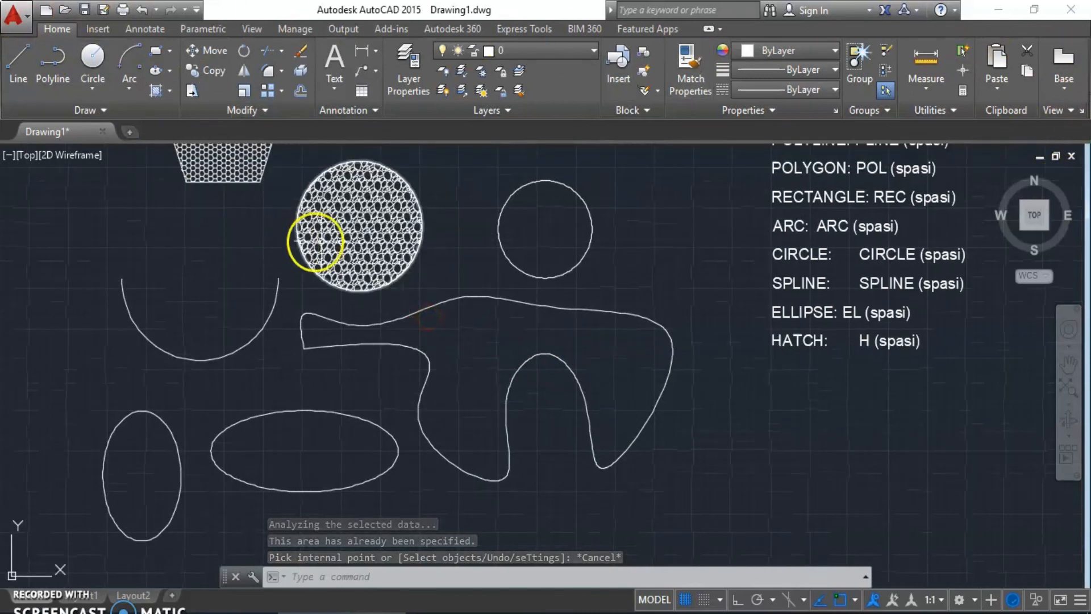
{"action": "scroll", "coordinate": [555, 267], "scroll_direction": "down", "scroll_amount": 3}
{"action": "scroll", "coordinate": [507, 273], "scroll_direction": "up", "scroll_amount": 3}
{"action": "middle_click_drag", "start_coordinate": [506, 273], "coordinate": [444, 300]}
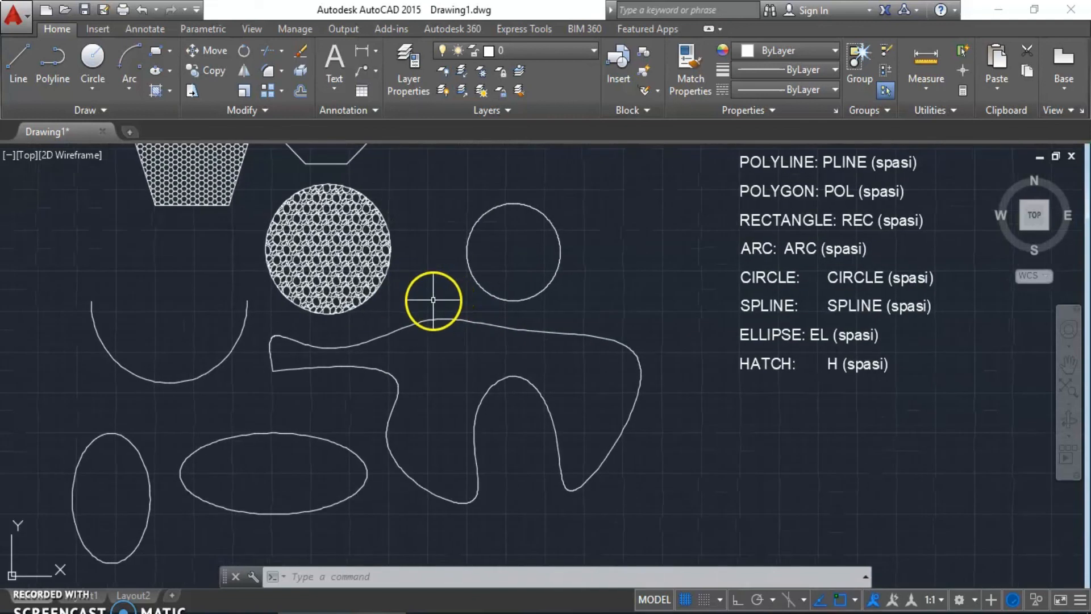
{"action": "middle_click_drag", "start_coordinate": [707, 356], "coordinate": [716, 377]}
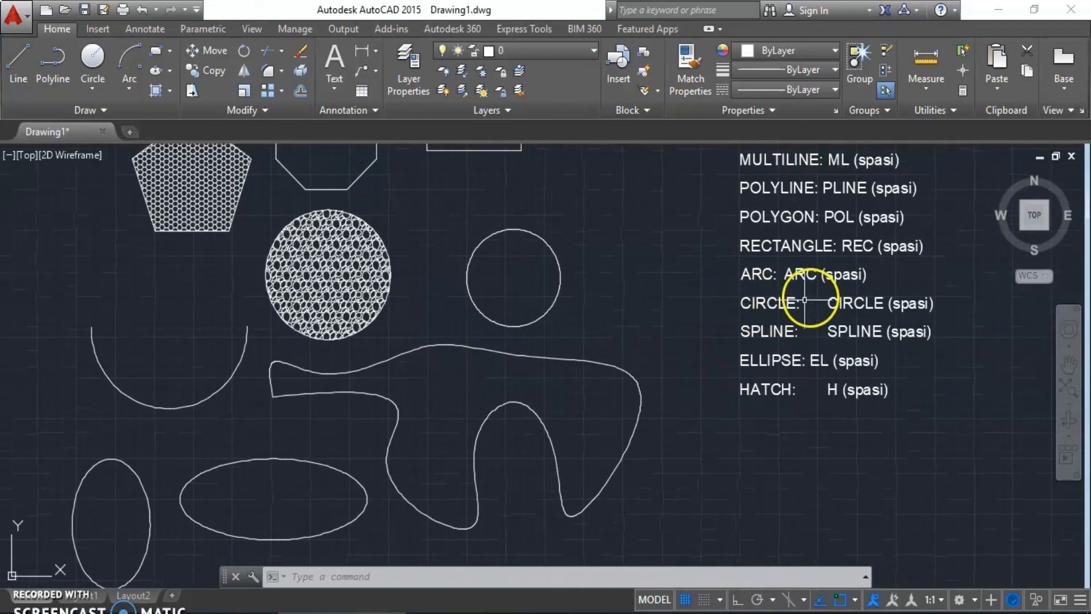
{"action": "middle_click_drag", "start_coordinate": [280, 328], "coordinate": [338, 309]}
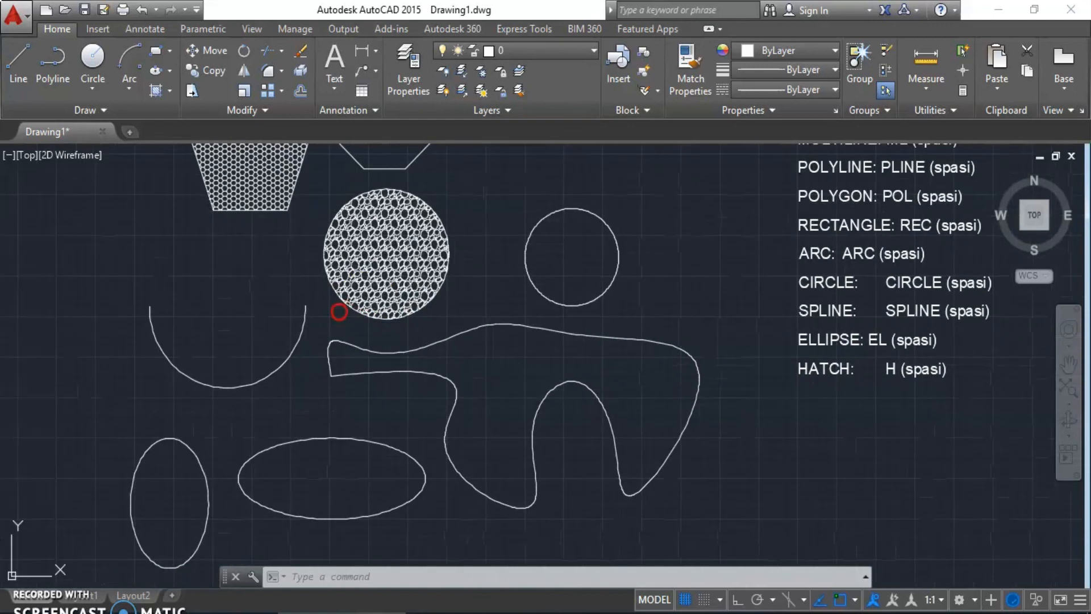